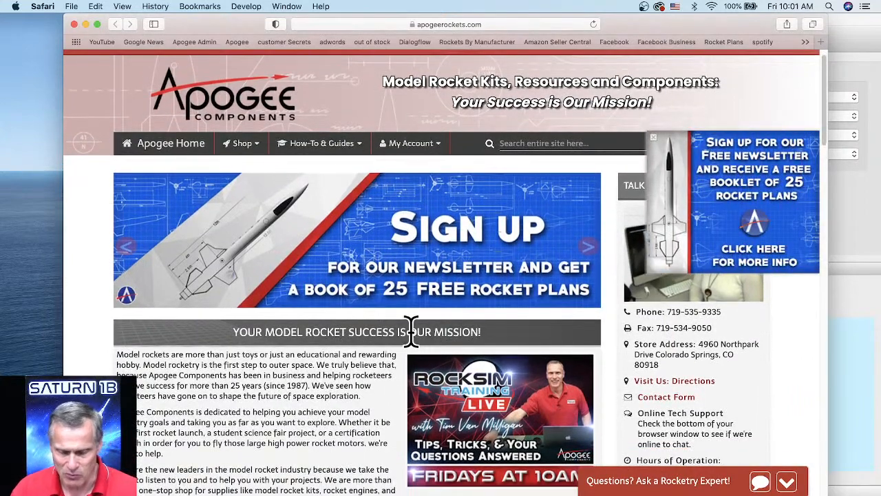
scroll(396, 332, down, 2)
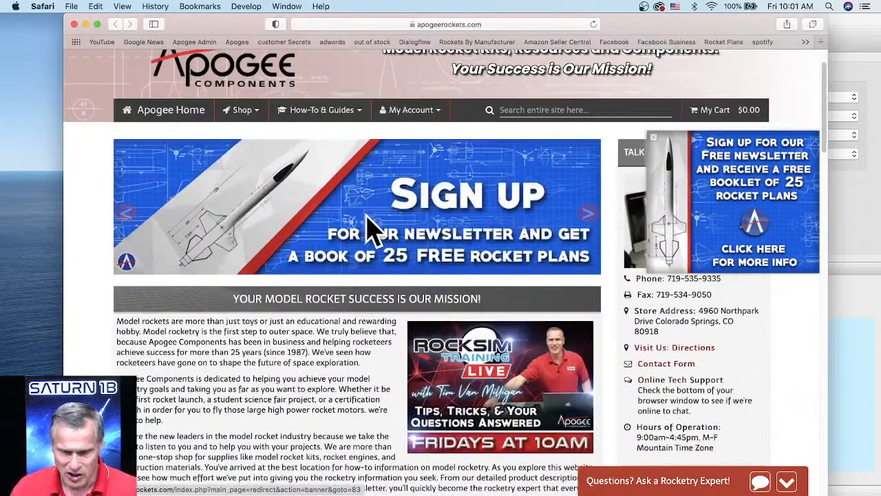
Display the shop's rocket software product categories.
click(246, 128)
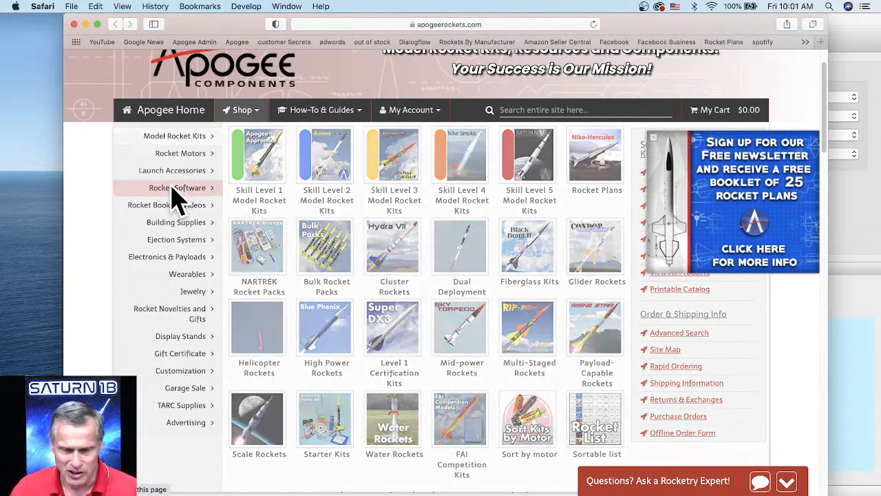
mouse_move(174, 197)
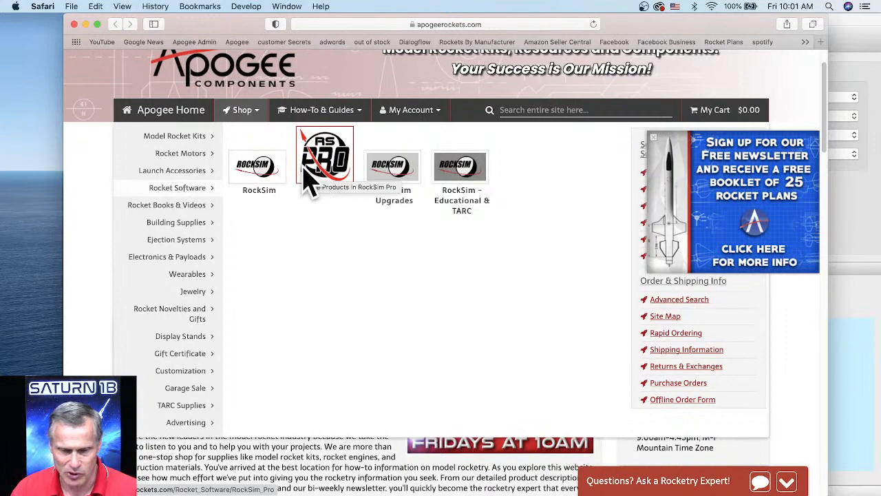
Open the "What is RockSim?" page from the software guides and look through its introduction and information index.
click(320, 118)
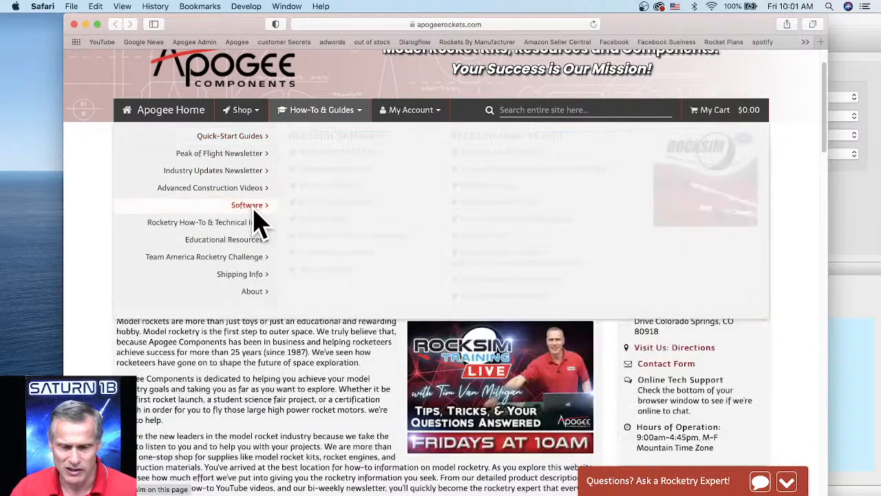
mouse_move(256, 213)
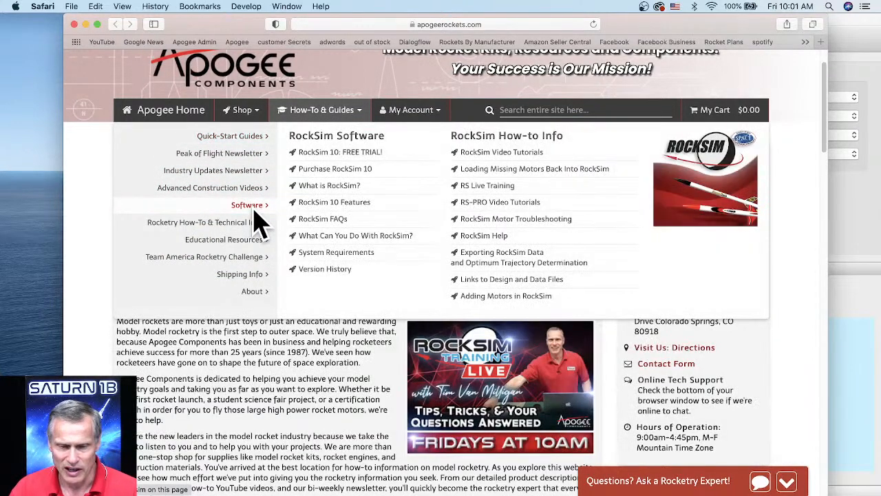
click(342, 191)
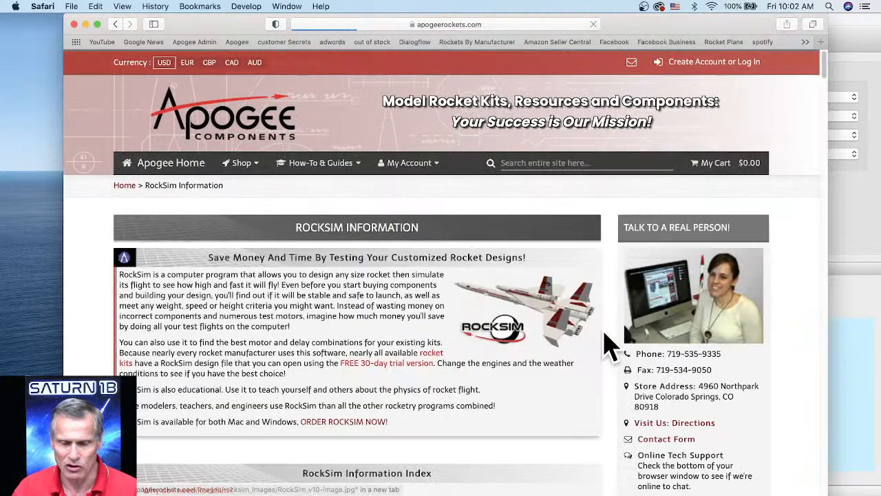
scroll(540, 330, down, 5)
scroll(541, 331, down, 15)
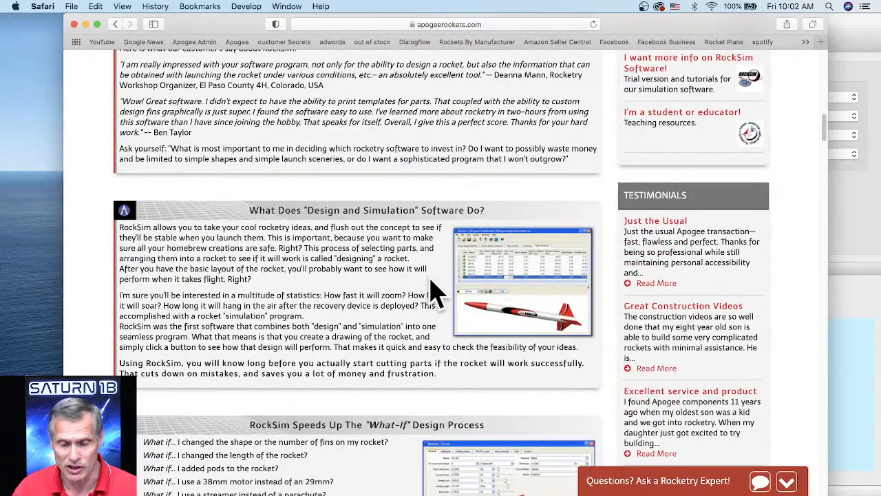
scroll(413, 289, up, 10)
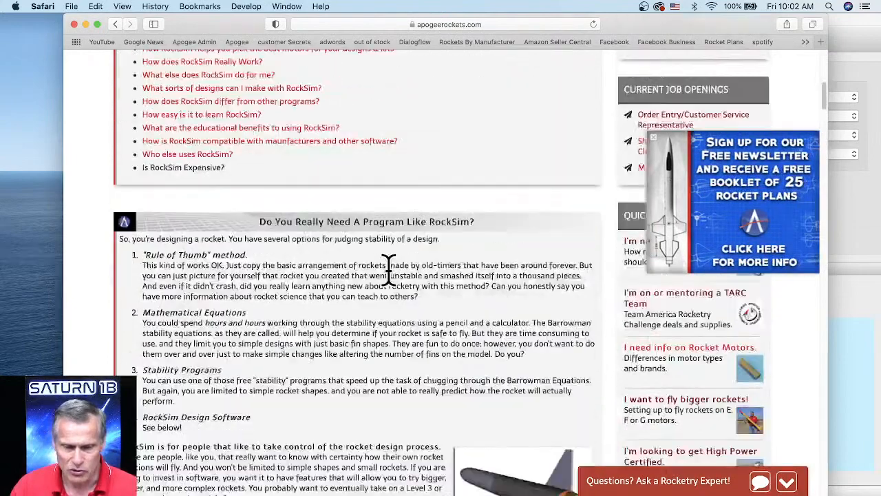
scroll(393, 284, up, 1)
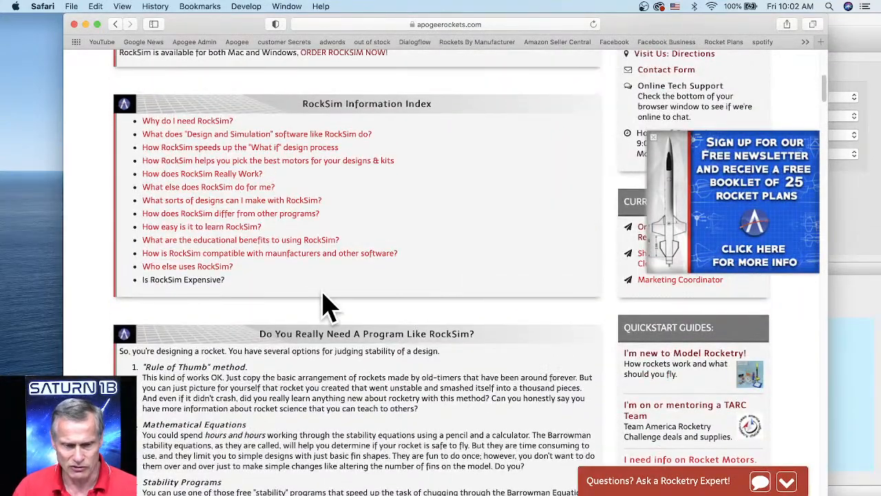
scroll(251, 315, up, 10)
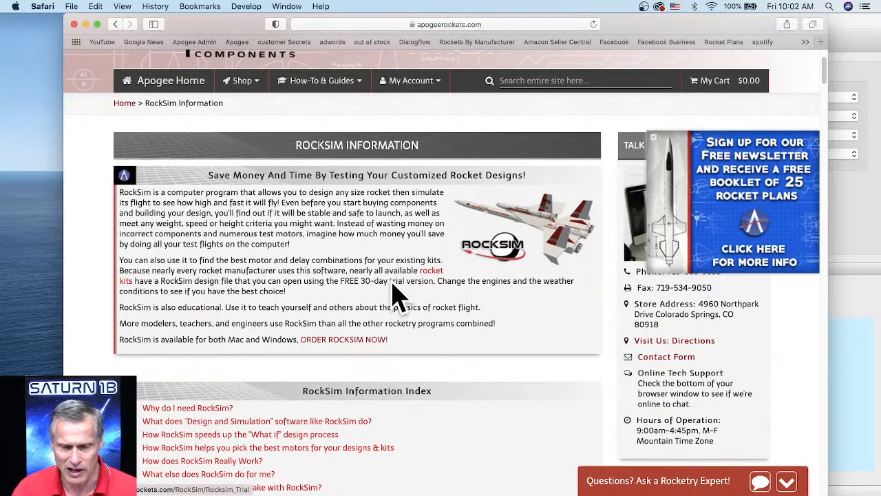
Open the RockSim Video Tutorials page from the software guides and look through the numbered tutorial list.
scroll(358, 289, up, 3)
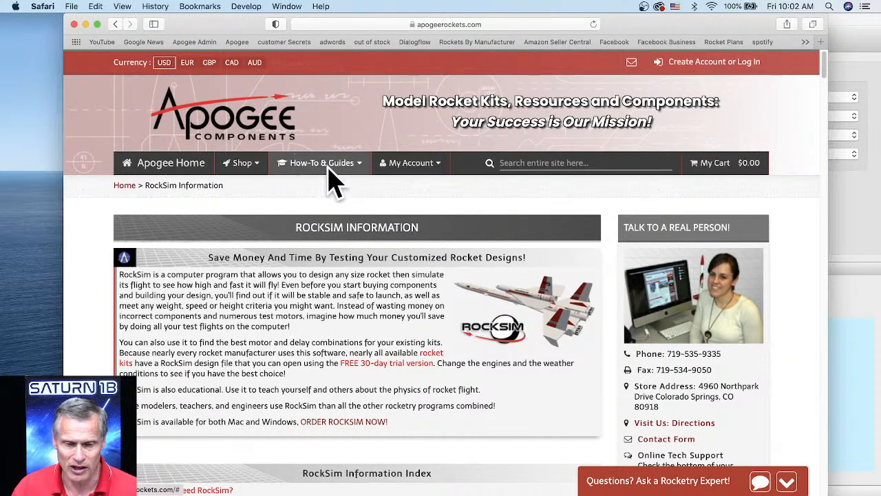
click(313, 165)
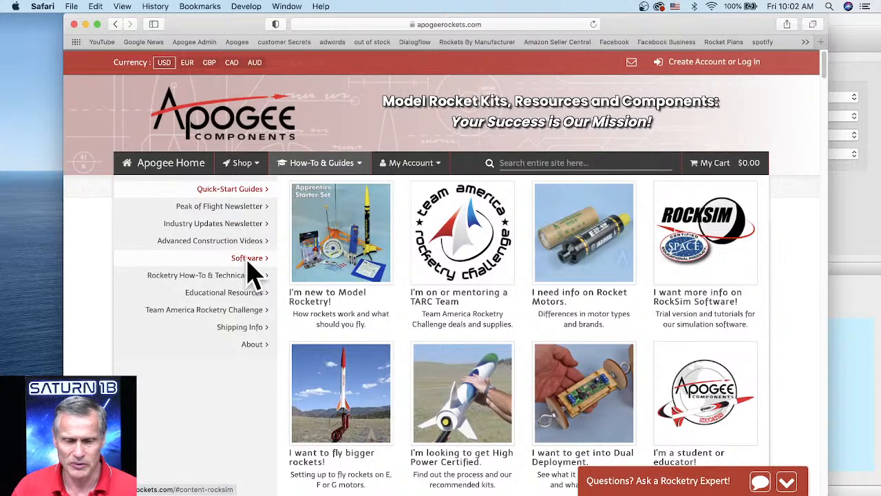
mouse_move(252, 272)
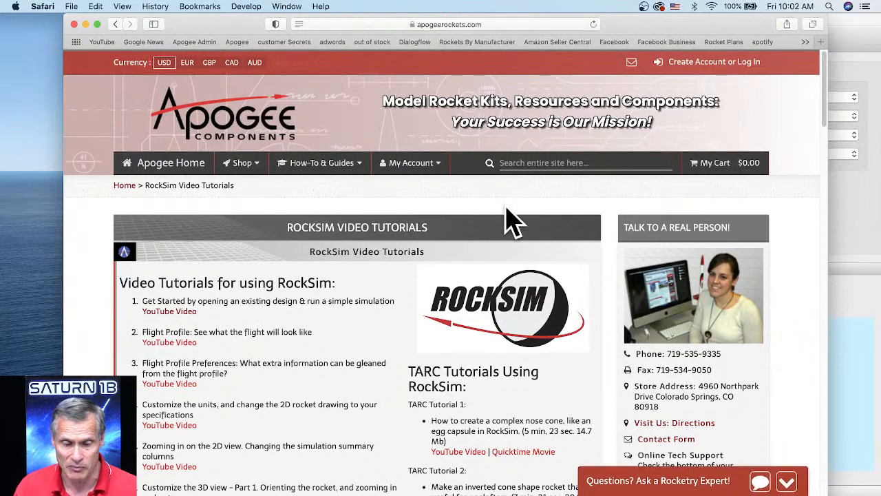
scroll(258, 341, down, 5)
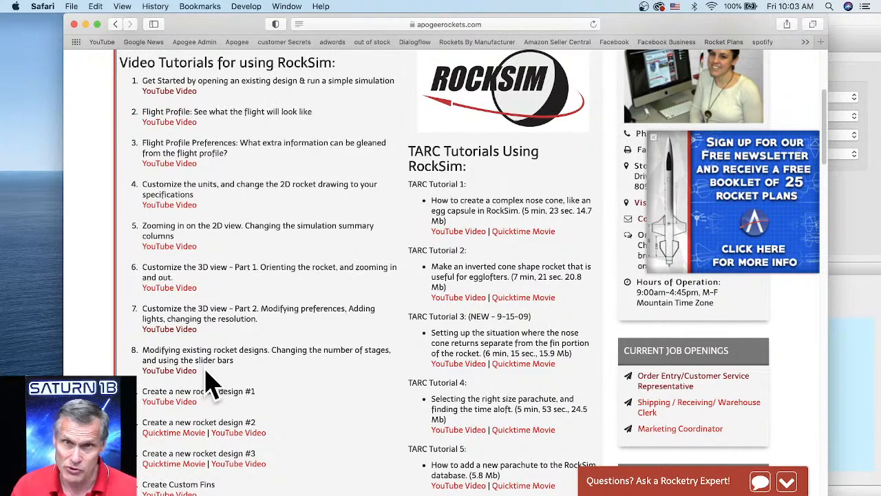
scroll(241, 382, down, 1)
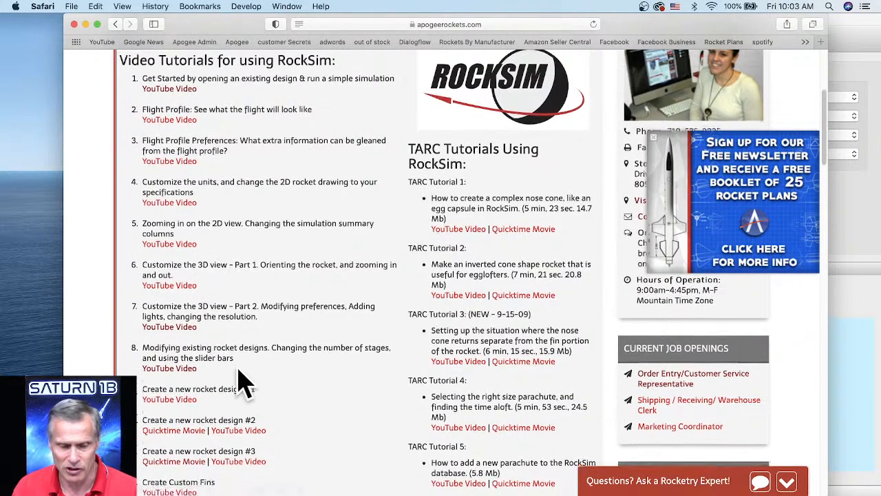
scroll(244, 382, down, 3)
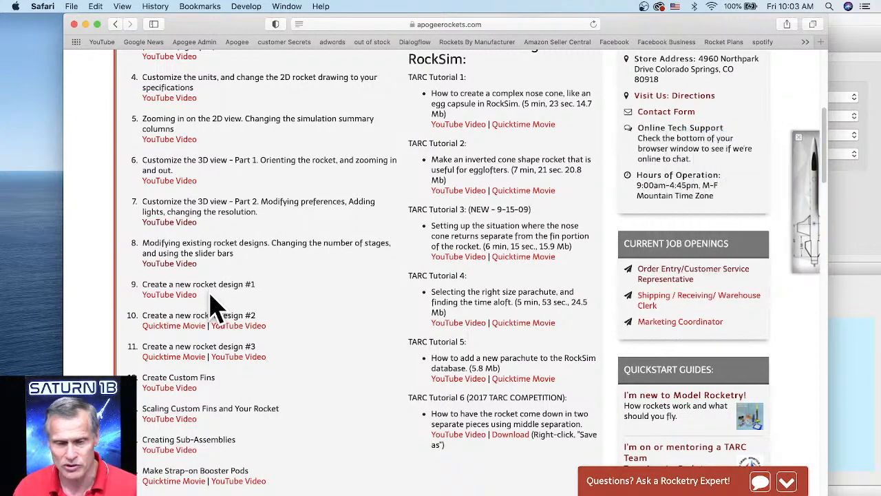
Open the RS Live Training page from the RockSim how-to information.
scroll(270, 323, up, 5)
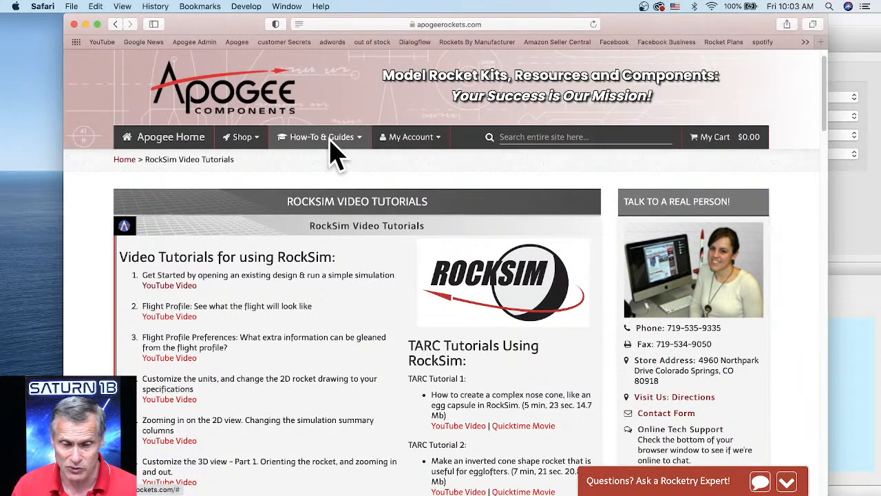
mouse_move(330, 145)
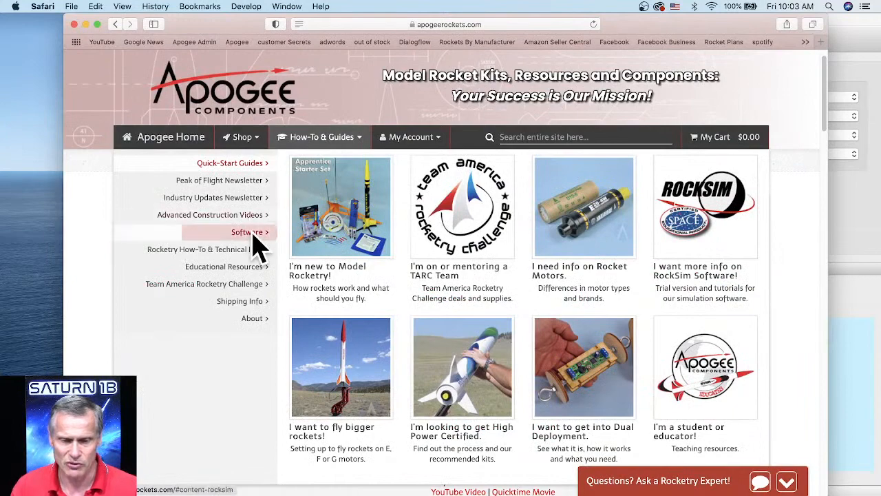
mouse_move(253, 239)
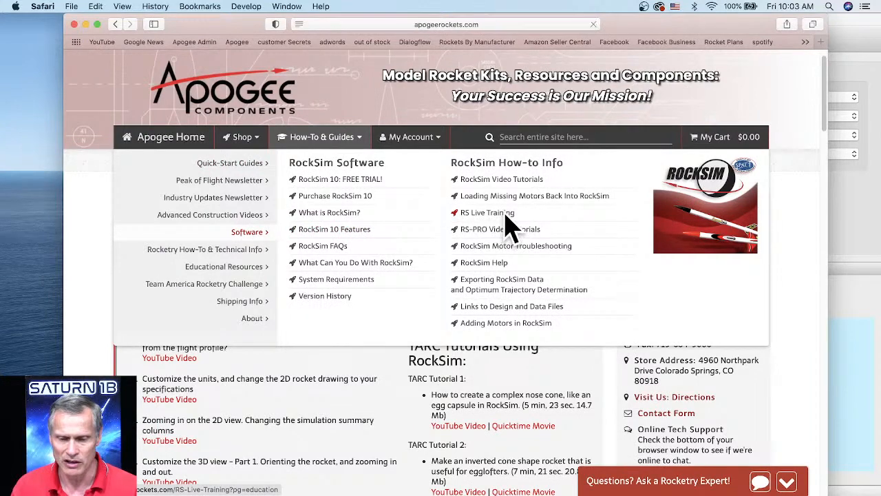
click(505, 214)
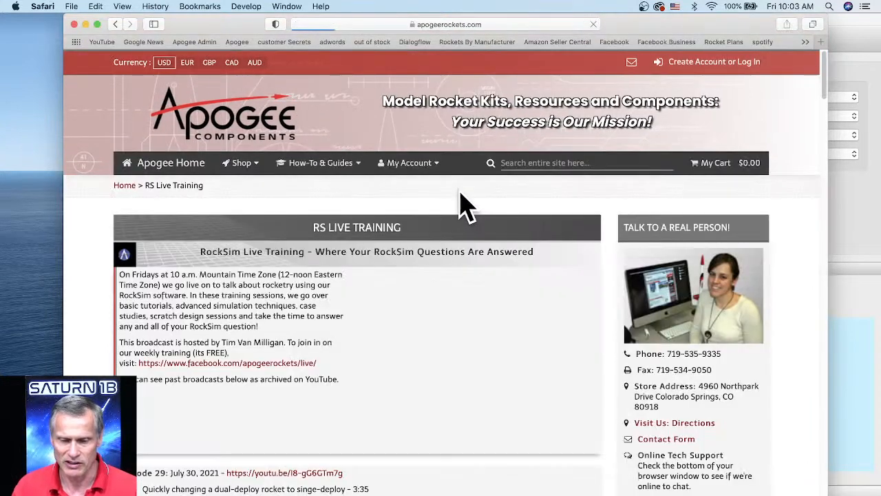
Examine the archived live training episodes and highlight the 50:30 timestamp of the "Is RockSim free?" topic in Episode 29.
scroll(481, 210, down, 2)
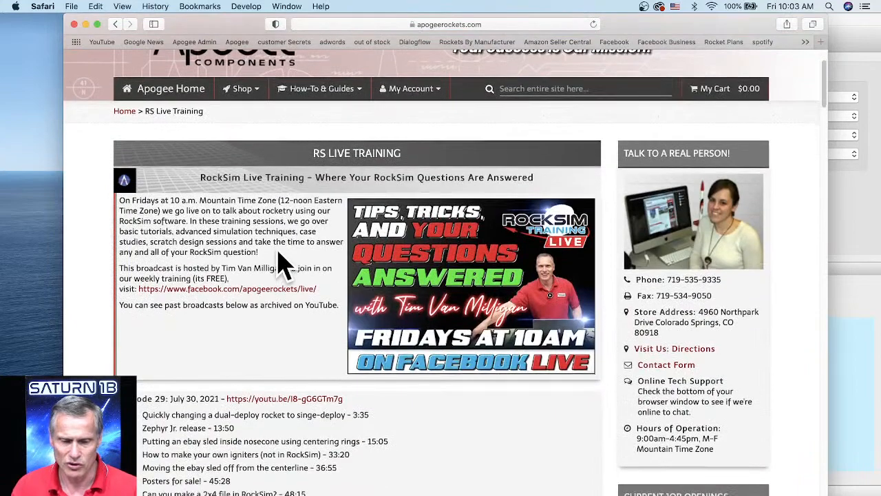
scroll(283, 265, down, 4)
scroll(258, 256, down, 2)
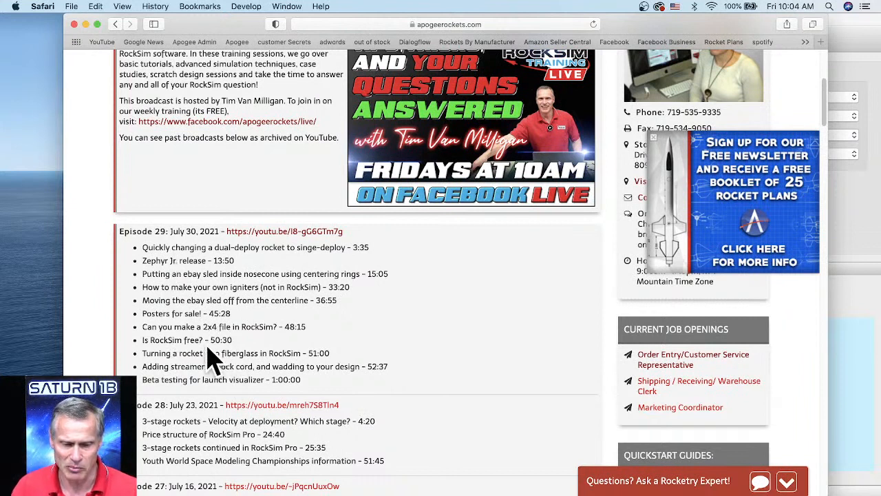
drag(208, 339, 232, 339)
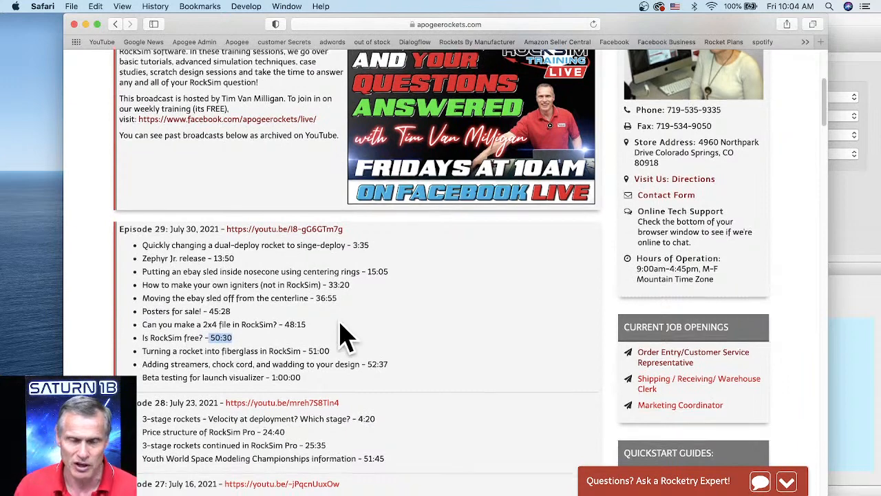
scroll(342, 335, down, 1)
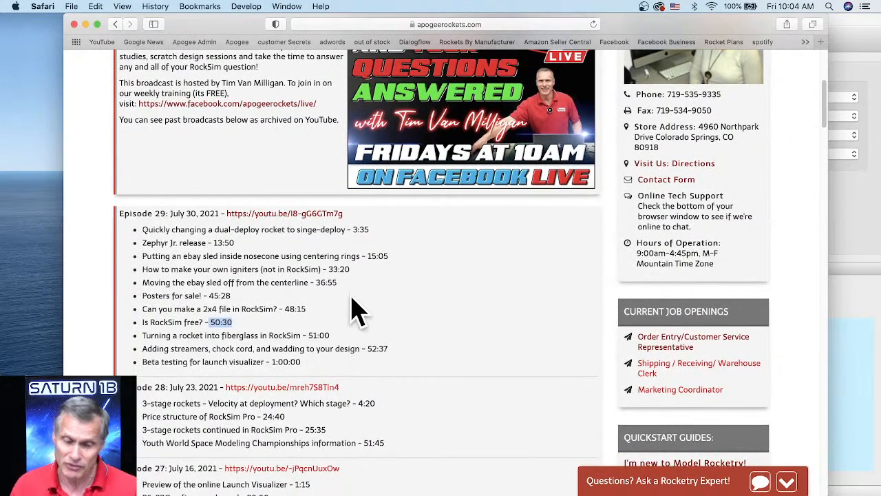
scroll(357, 312, down, 10)
scroll(355, 311, down, 5)
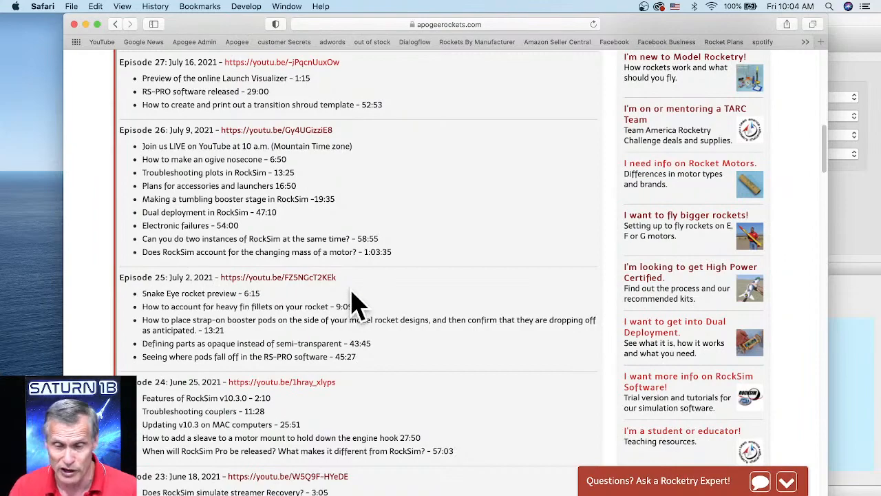
scroll(448, 255, up, 10)
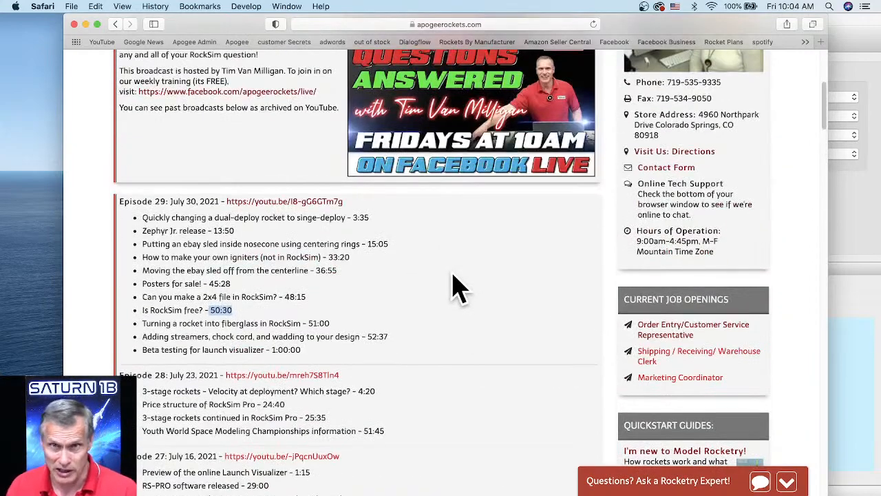
Search the episode list for "strap" and highlight the Episode 25 topic on placing strap-on booster pods.
scroll(458, 285, up, 8)
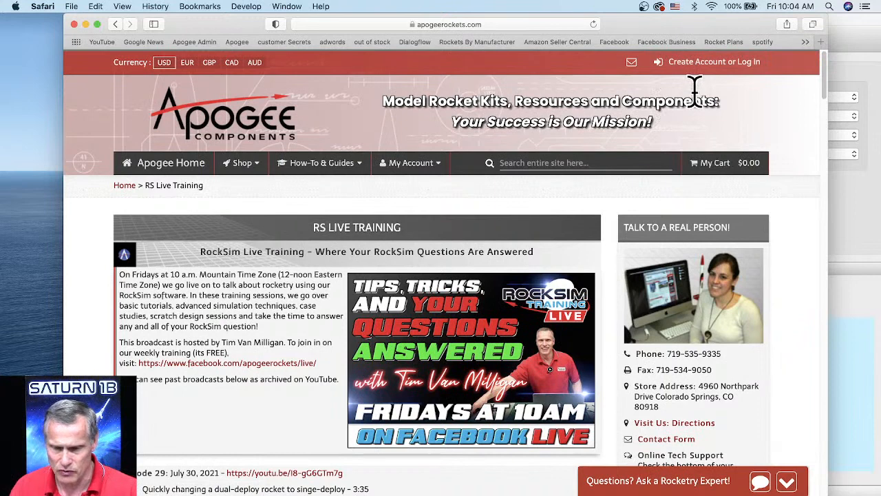
key(super+f)
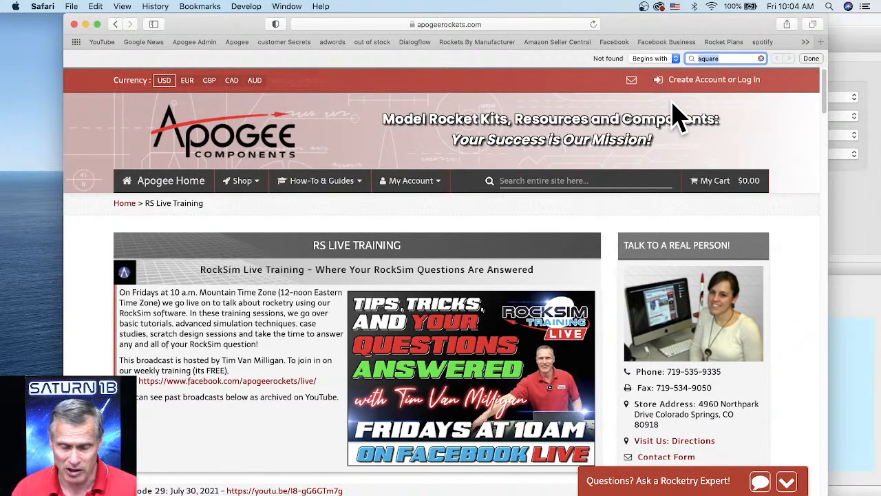
text(strap)
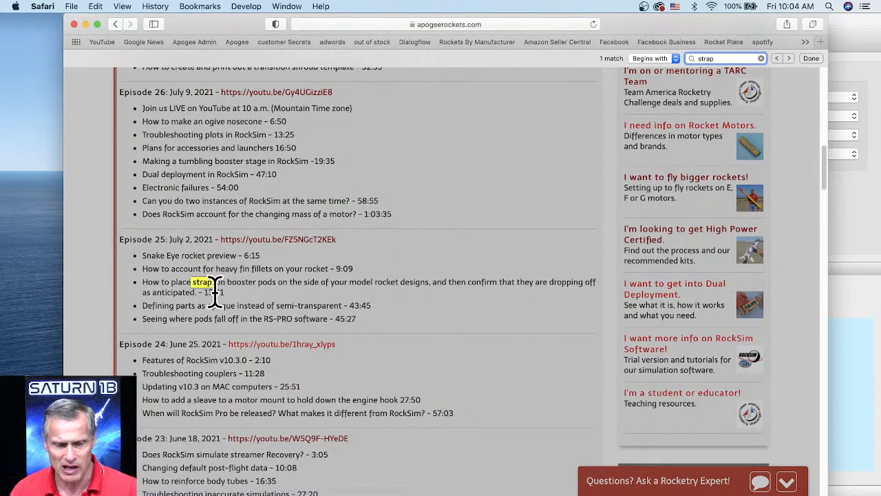
click(138, 282)
drag(138, 282, 491, 279)
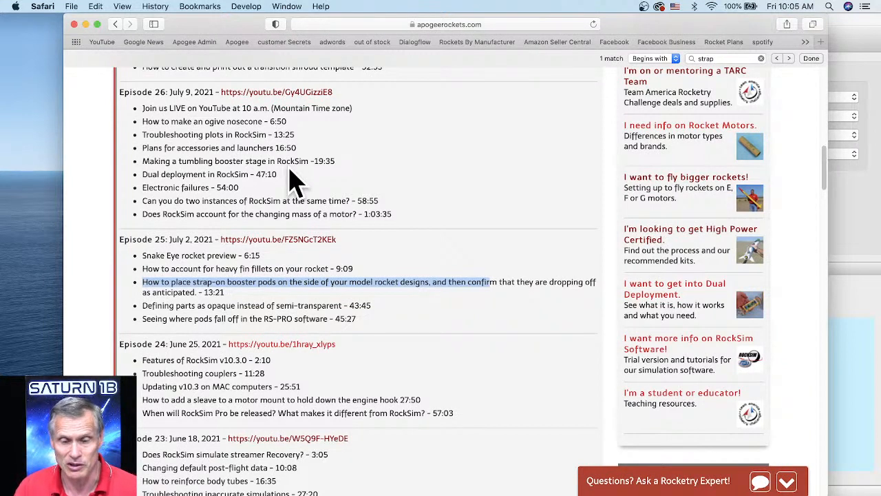
Open the archive of all Peak of Flight newsletters and bring its chronological issue list into view.
scroll(422, 222, up, 15)
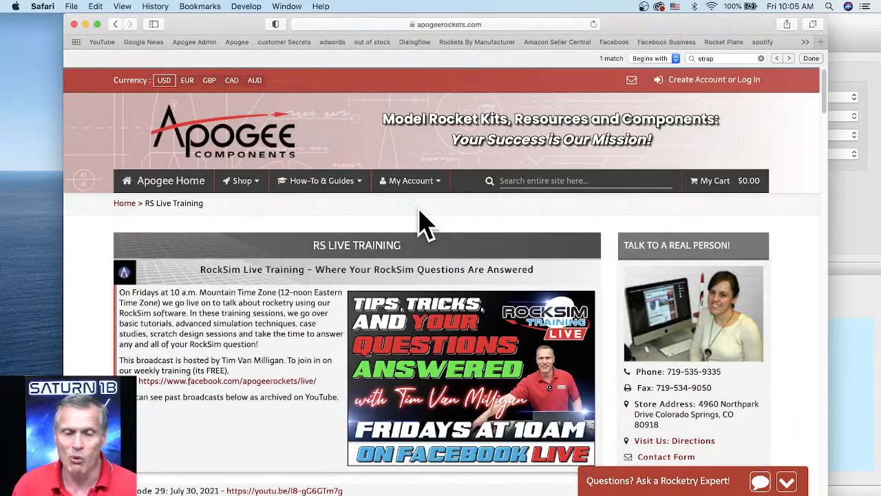
mouse_move(325, 184)
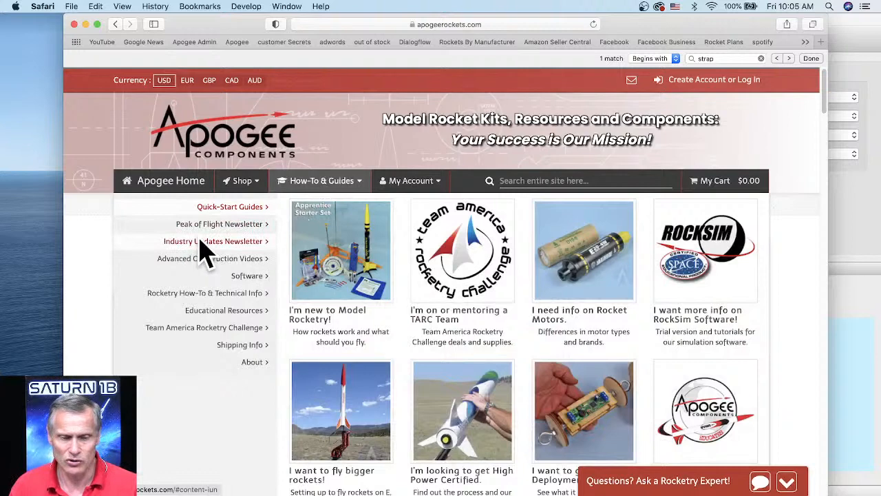
click(232, 227)
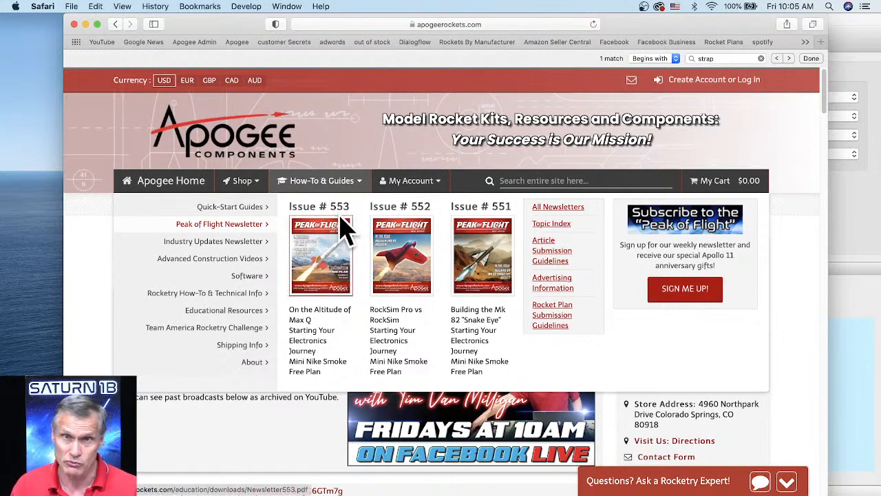
click(555, 209)
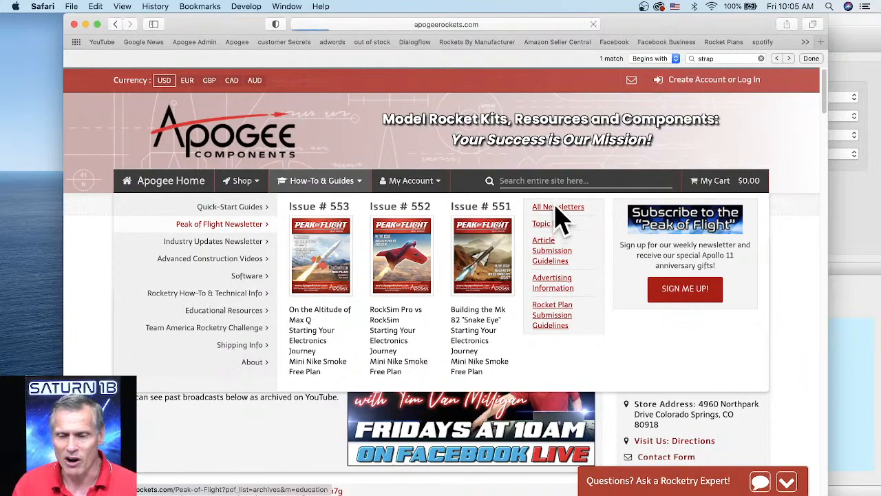
scroll(396, 306, down, 5)
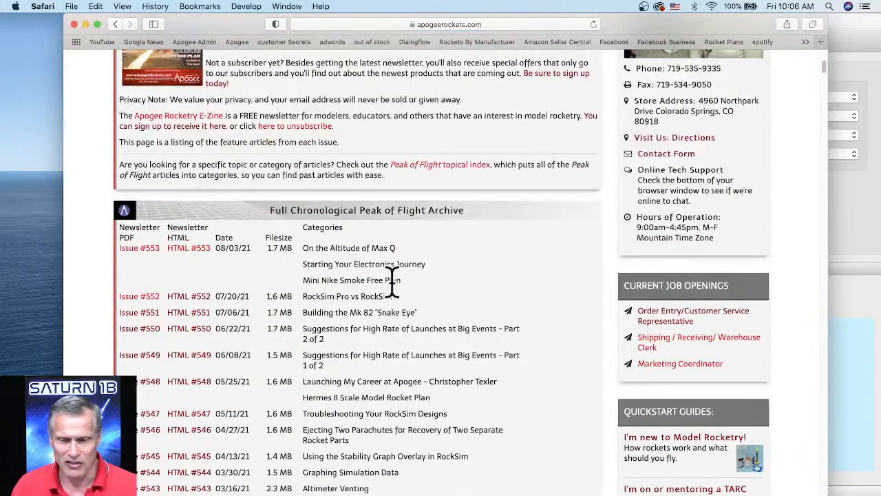
Look through the newest issues in the Peak of Flight archive and dismiss the free newsletter sign-up pop-up.
scroll(344, 230, down, 6)
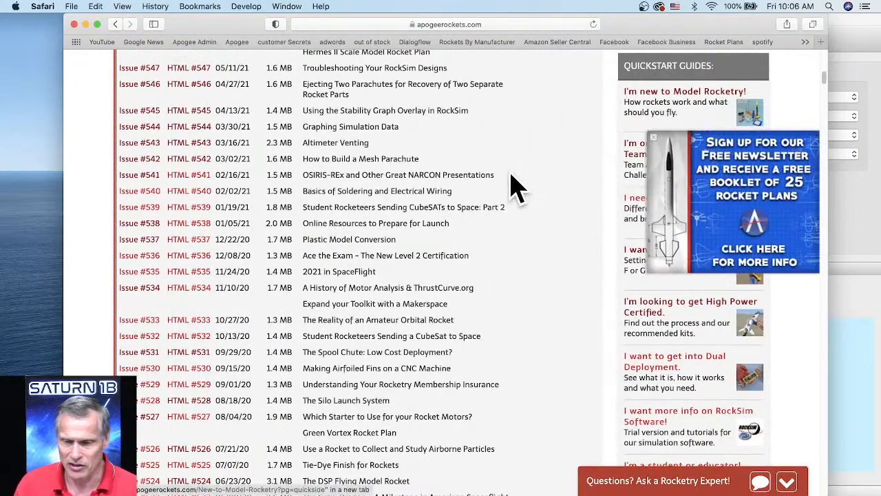
scroll(511, 187, up, 4)
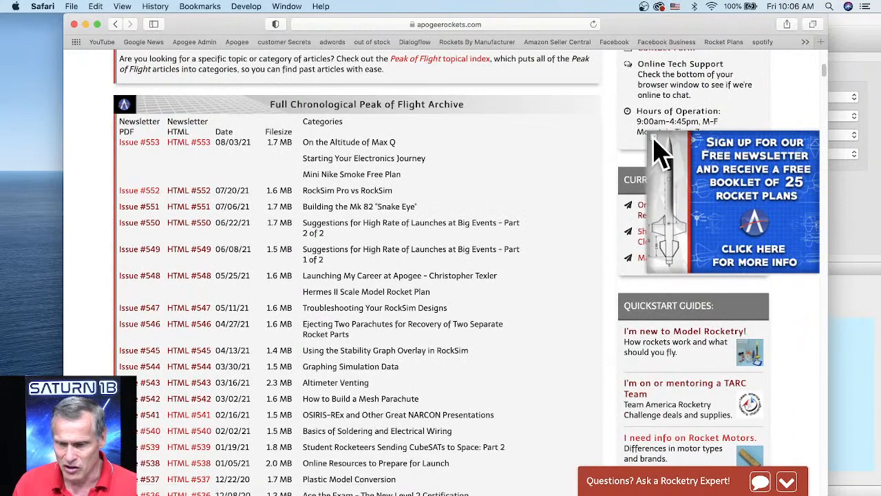
click(653, 137)
scroll(578, 141, up, 7)
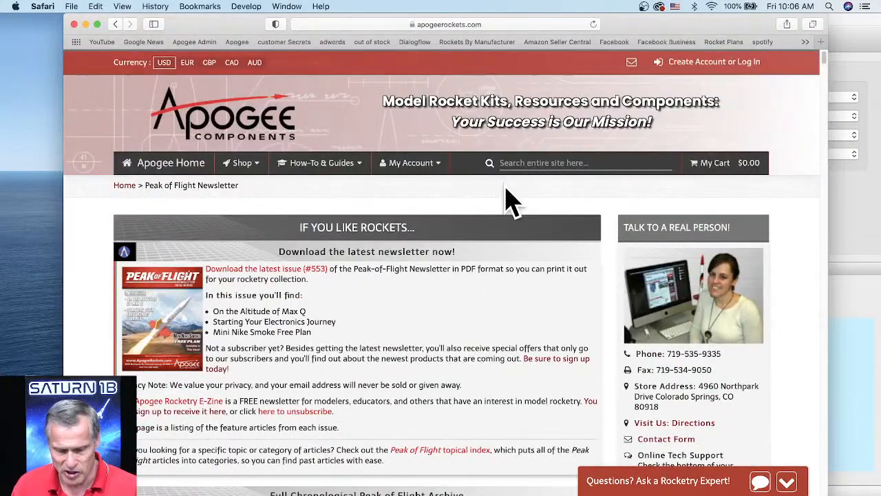
Search the newsletter archive for "strap" and advance to the third match, on strap-on boosters in RockSim 7.
key(super+f)
text(strap)
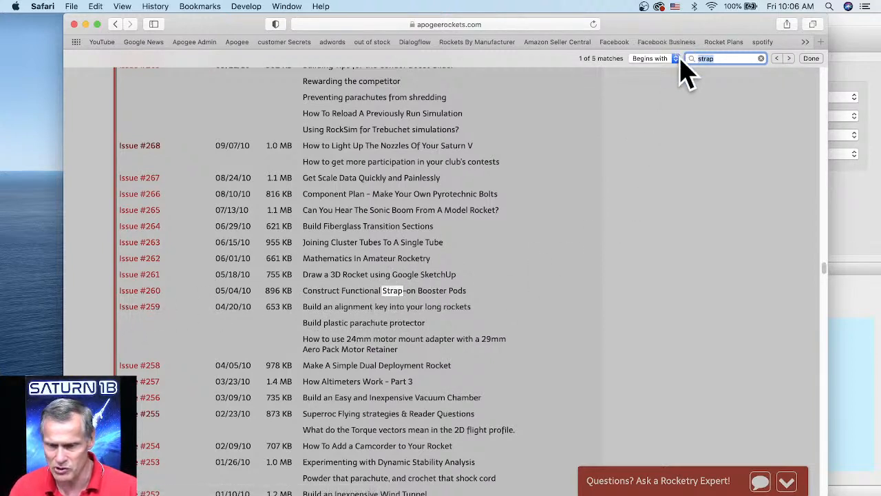
click(789, 59)
click(790, 59)
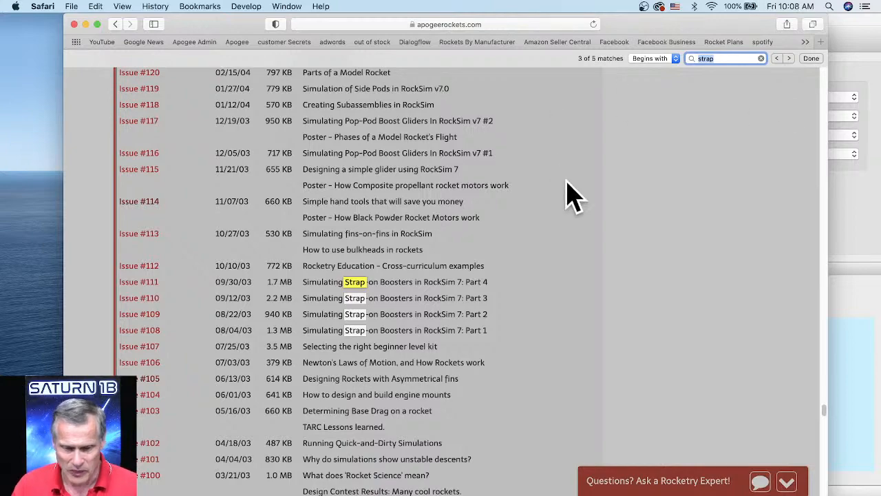
Go to the Apogee home page and open the Launch Visualizer "Beta Testers Wanted" page from the rotating banner.
scroll(565, 183, up, 10)
scroll(275, 324, up, 20)
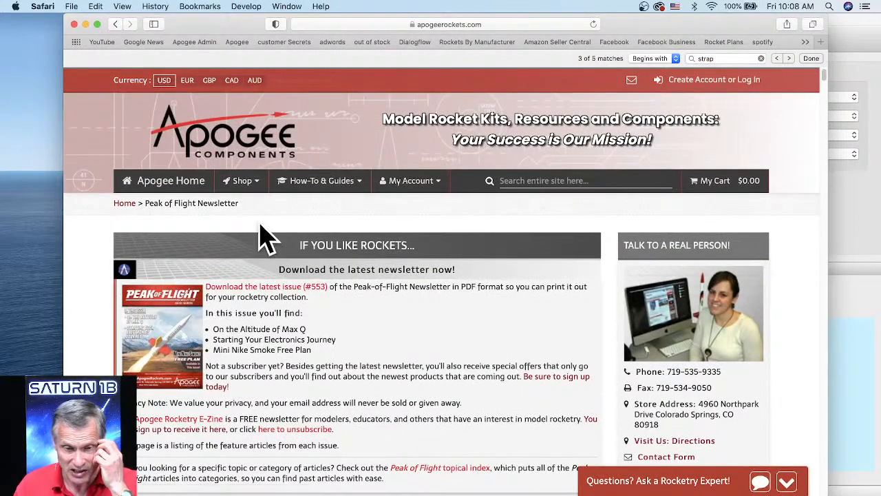
click(170, 183)
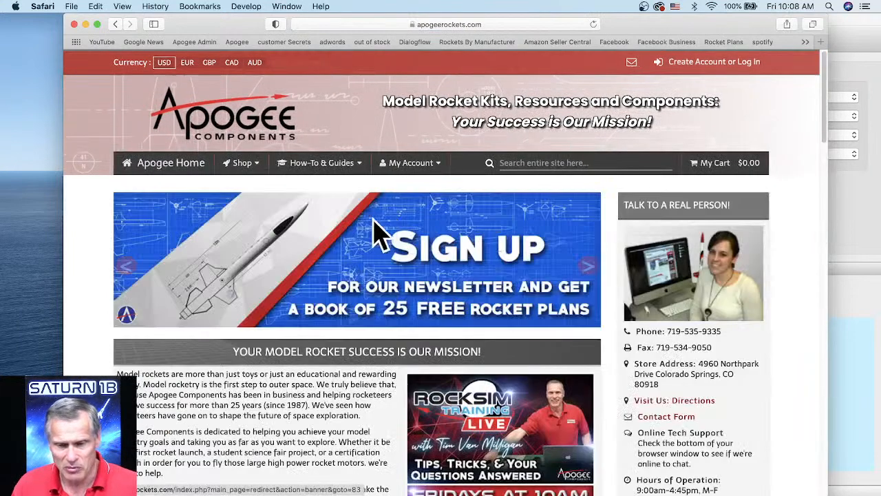
click(588, 270)
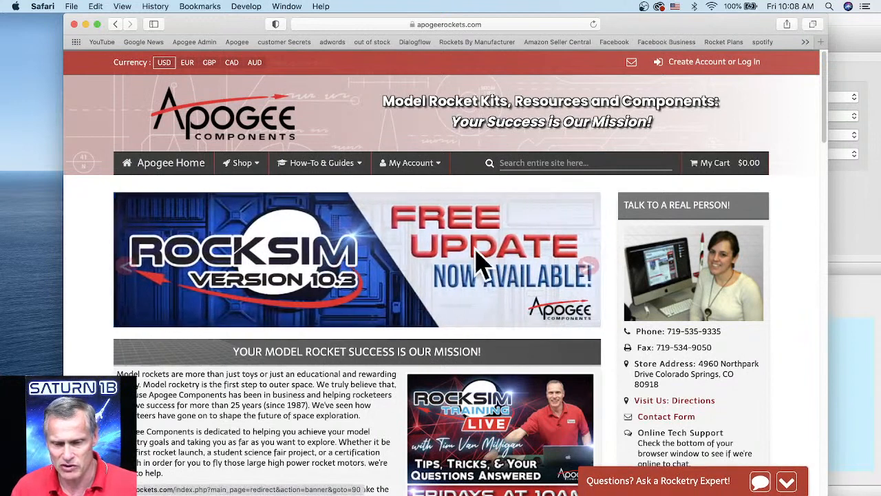
click(587, 269)
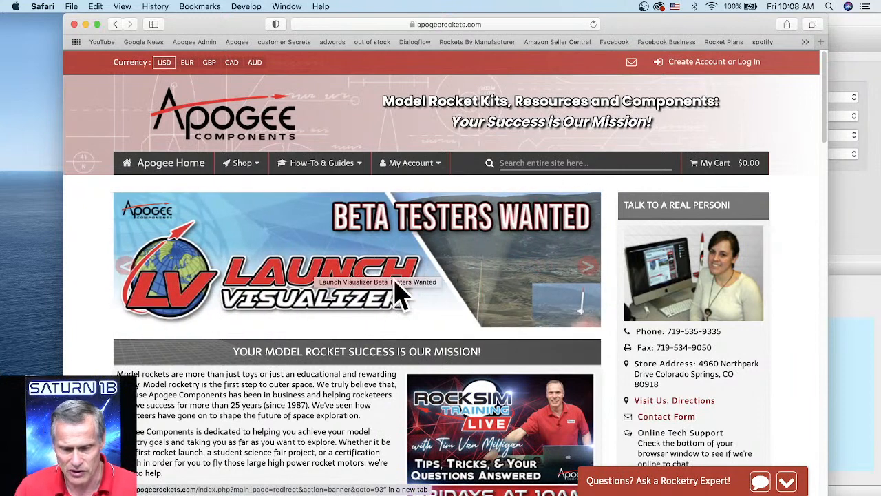
super+click(428, 270)
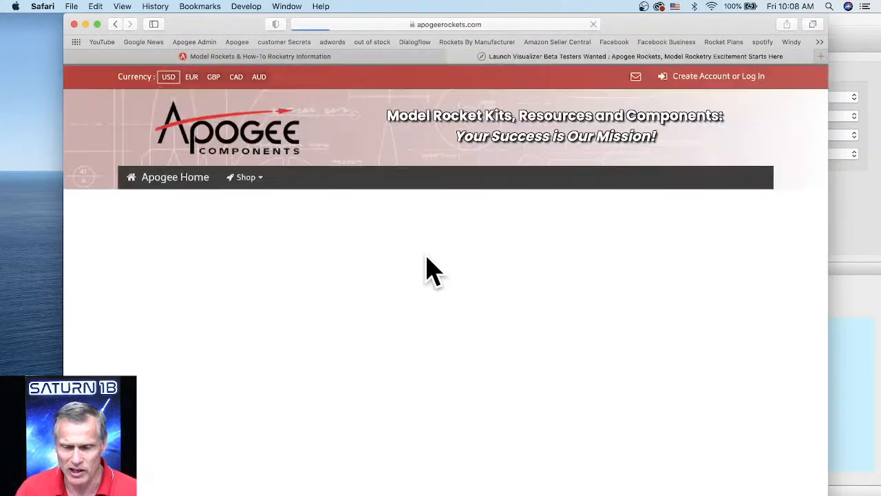
scroll(510, 306, down, 3)
scroll(536, 309, down, 2)
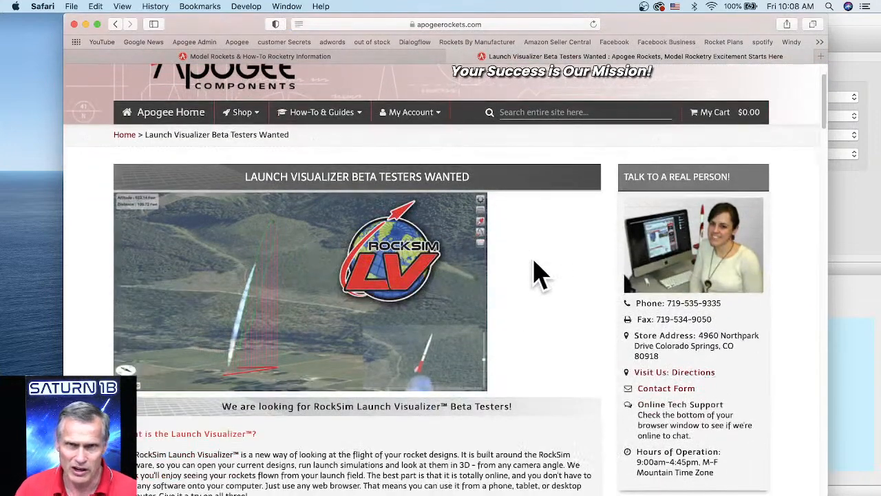
scroll(523, 265, down, 1)
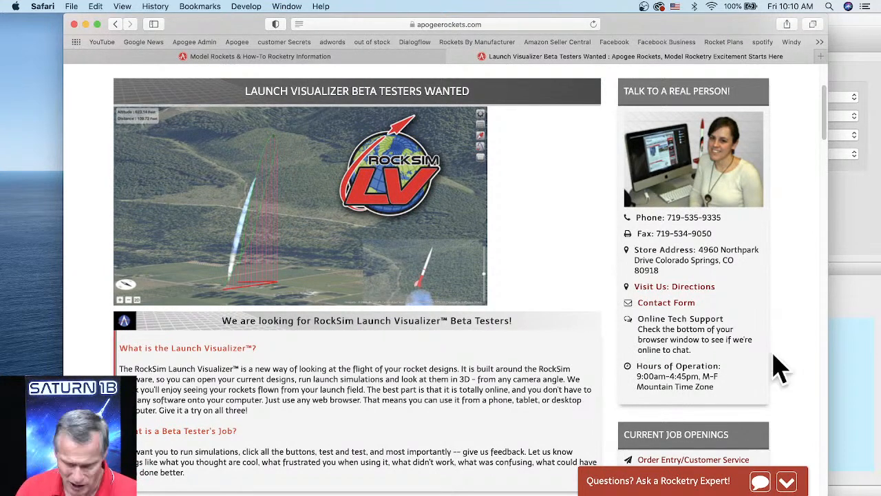
Switch to the Launch Visualizer window and widen it slightly.
click(275, 493)
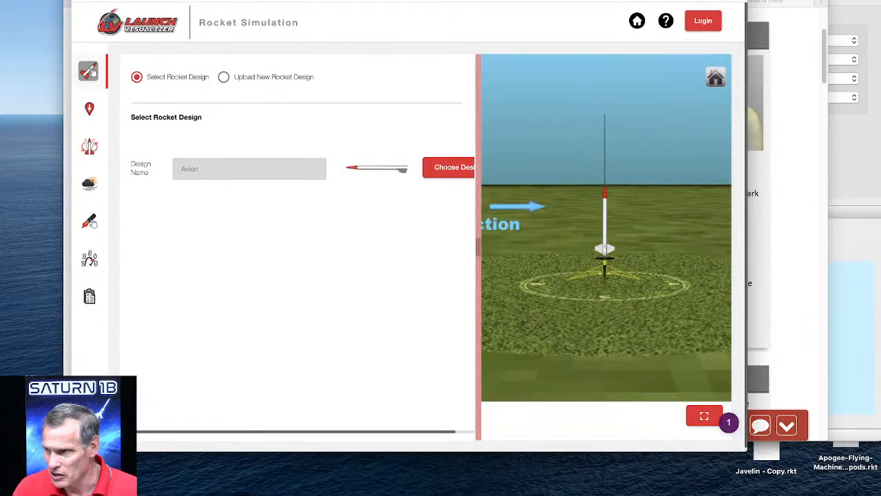
drag(408, 1, 452, 1)
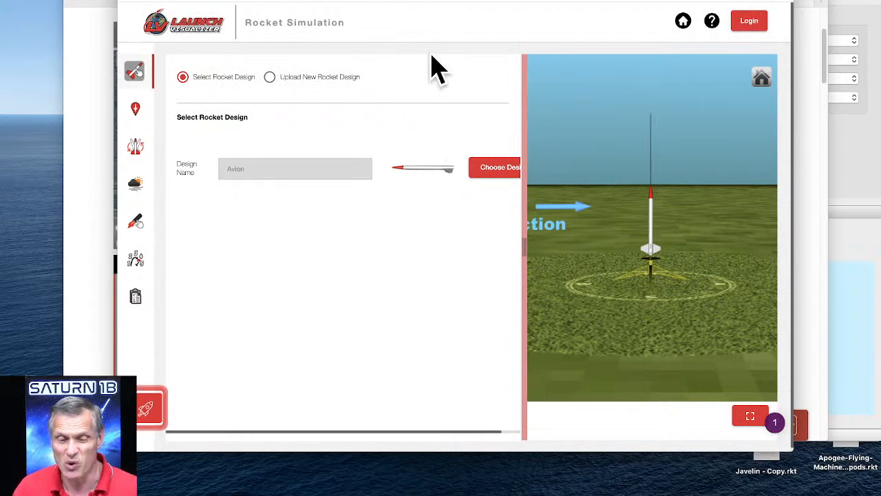
drag(117, 451, 114, 449)
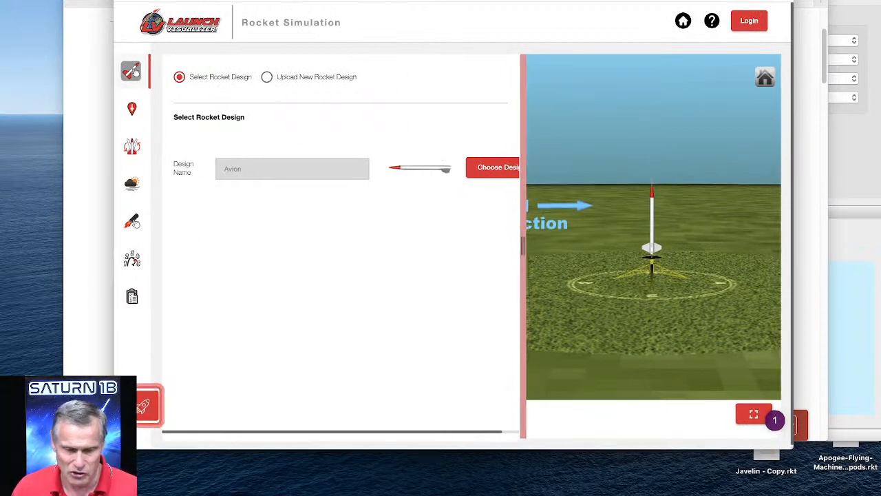
Return to the beta testers page and examine how to apply and the limitations of the Launch Visualizer website.
click(88, 302)
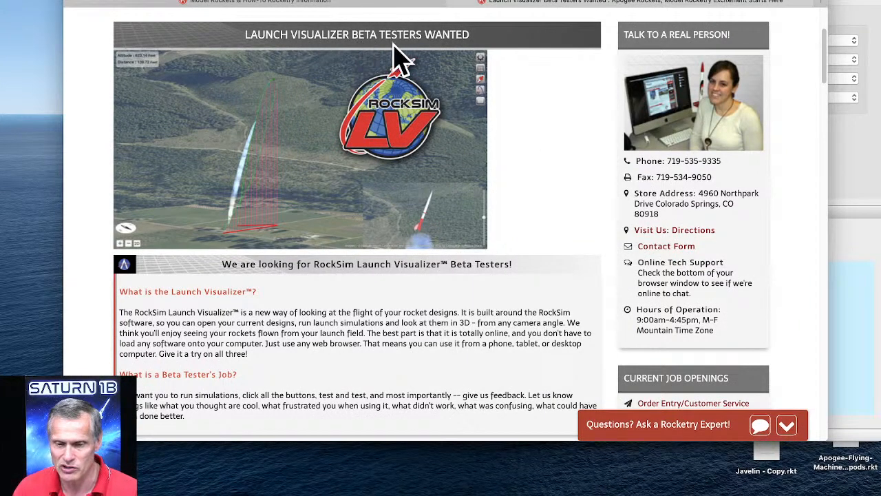
scroll(494, 127, down, 5)
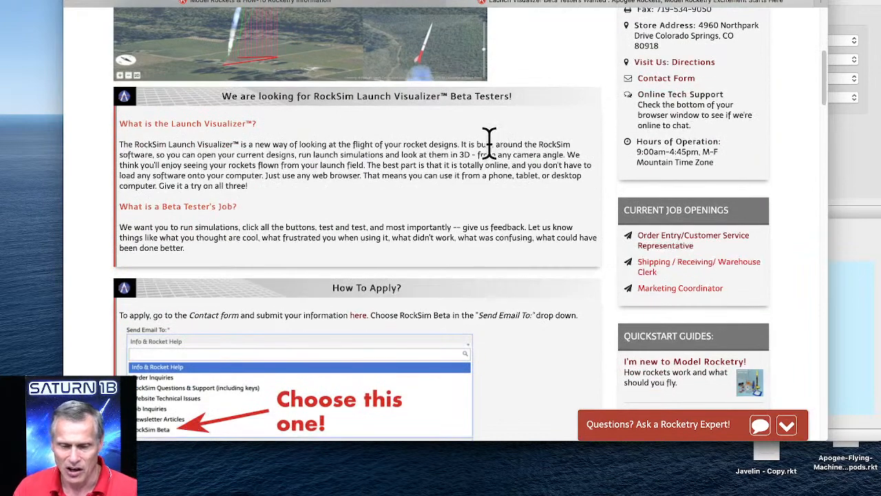
scroll(489, 143, down, 2)
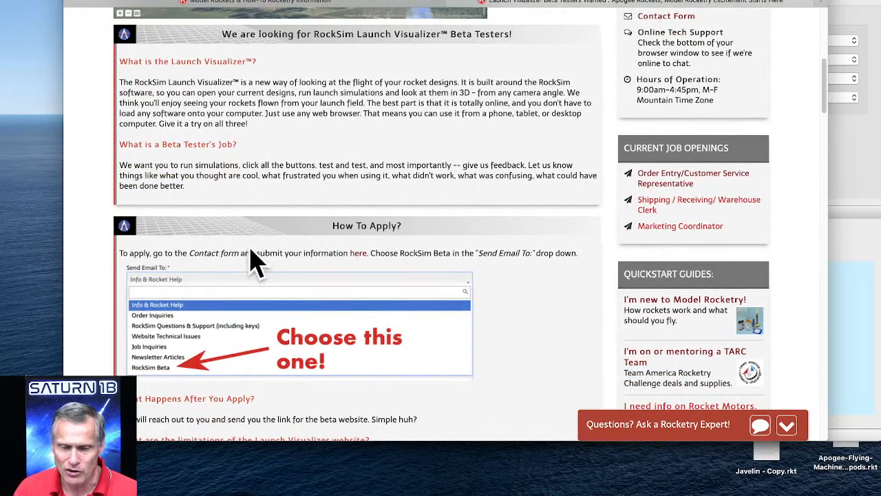
scroll(256, 262, down, 4)
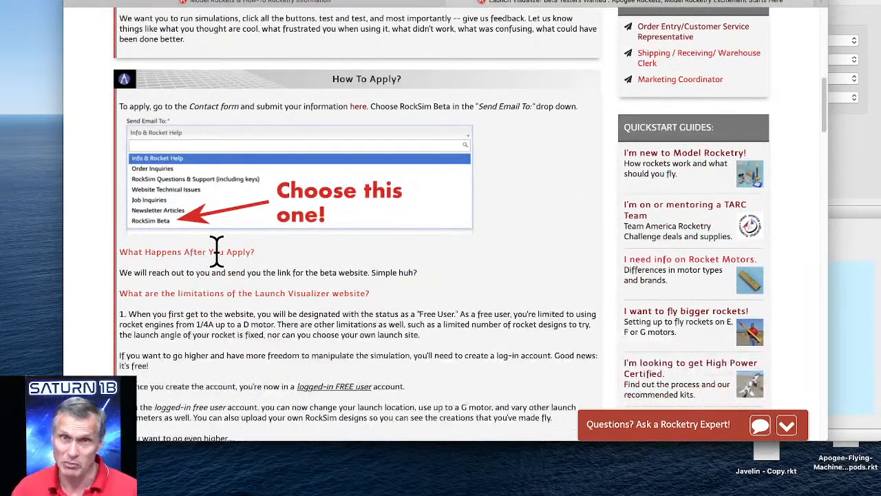
scroll(275, 282, down, 7)
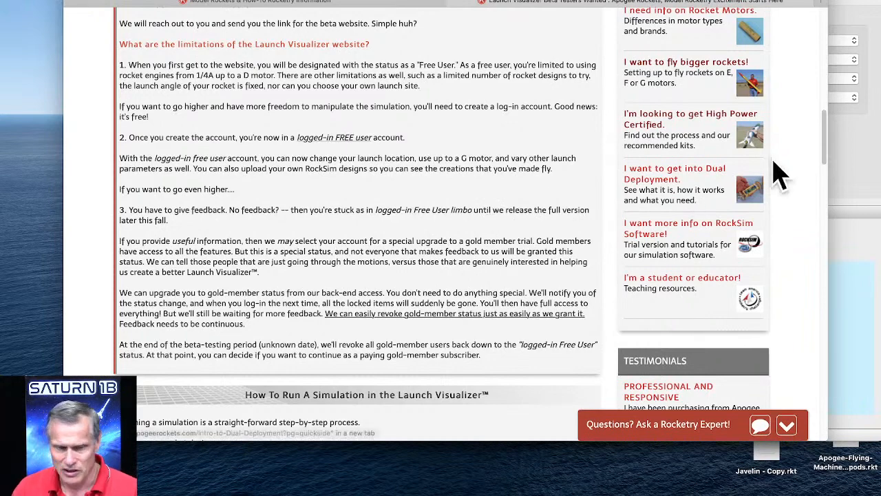
Bring the Launch Visualizer window back to the front, then enlarge and reshape it to show the full design selection area.
drag(629, 0, 616, 4)
click(593, 0)
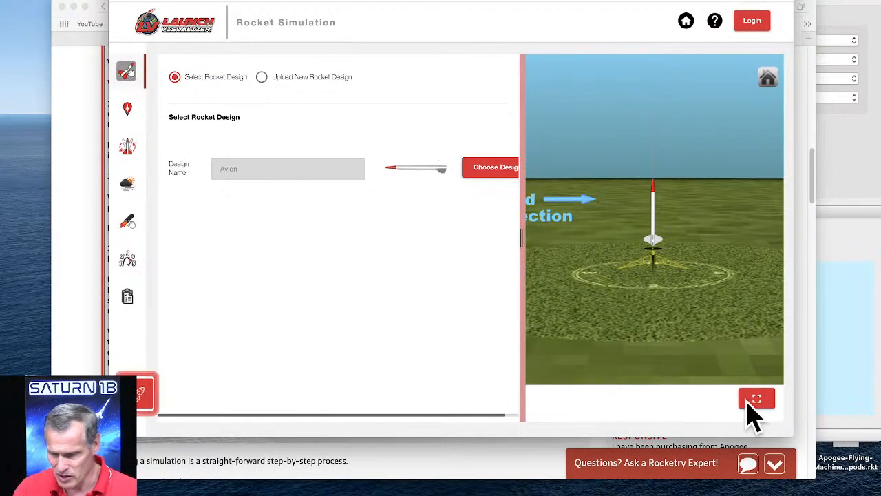
drag(788, 430, 877, 460)
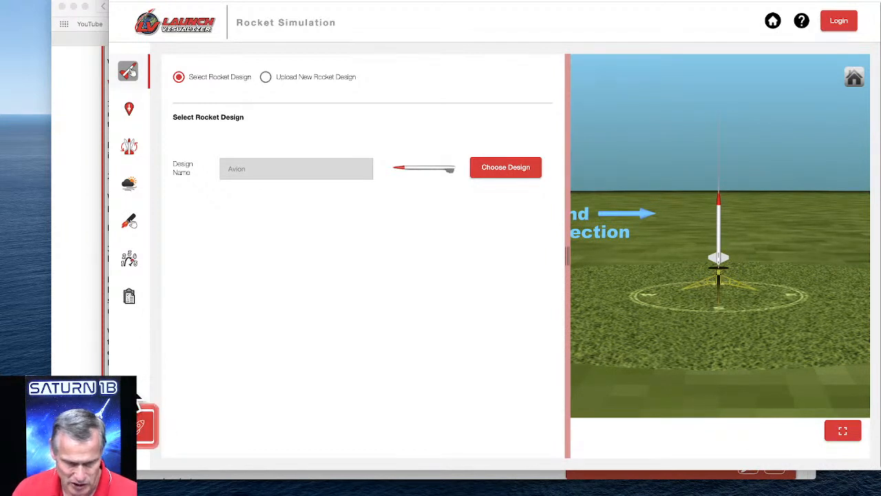
drag(107, 371, 138, 372)
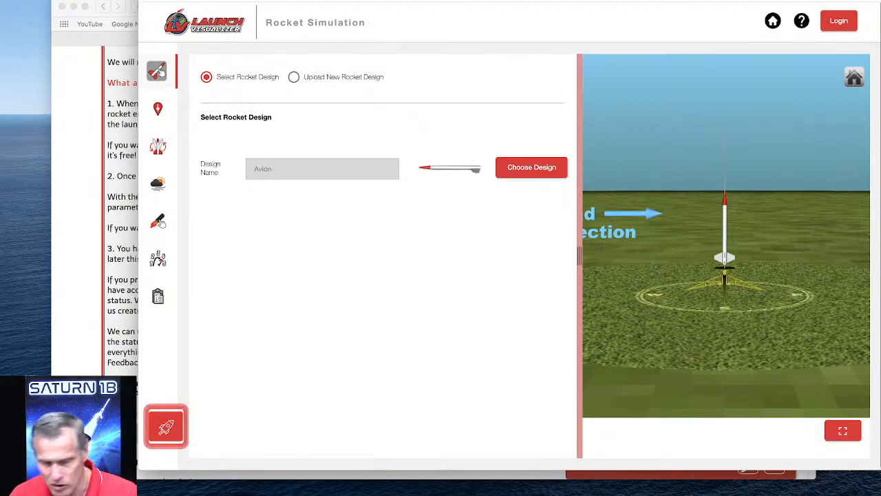
Examine the launch site, launch guide and weather settings in Launch Visualizer, and widen the settings area slightly.
click(158, 109)
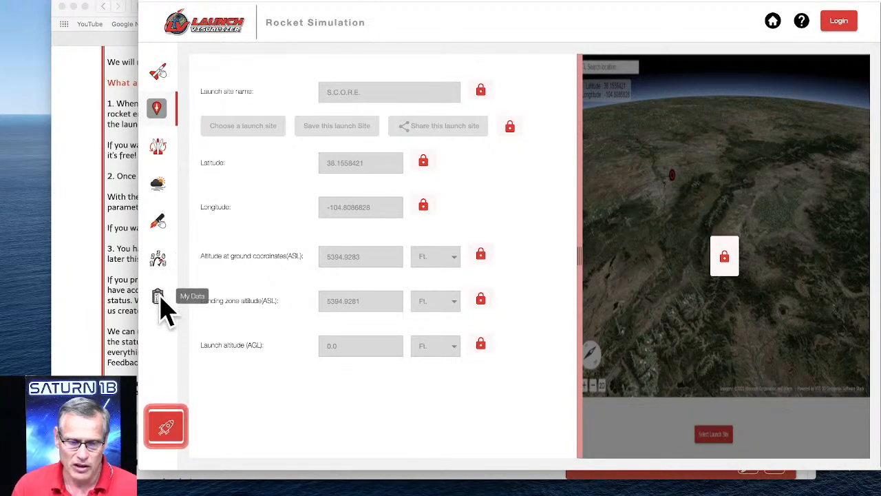
click(160, 148)
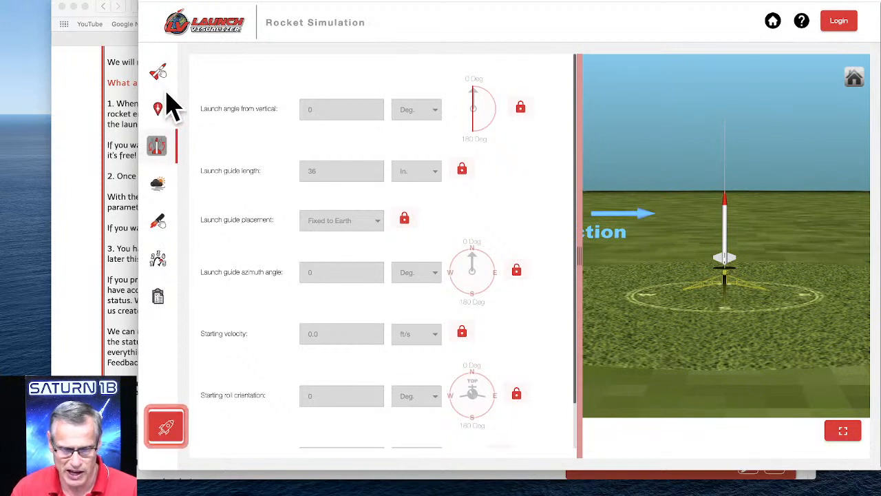
click(159, 190)
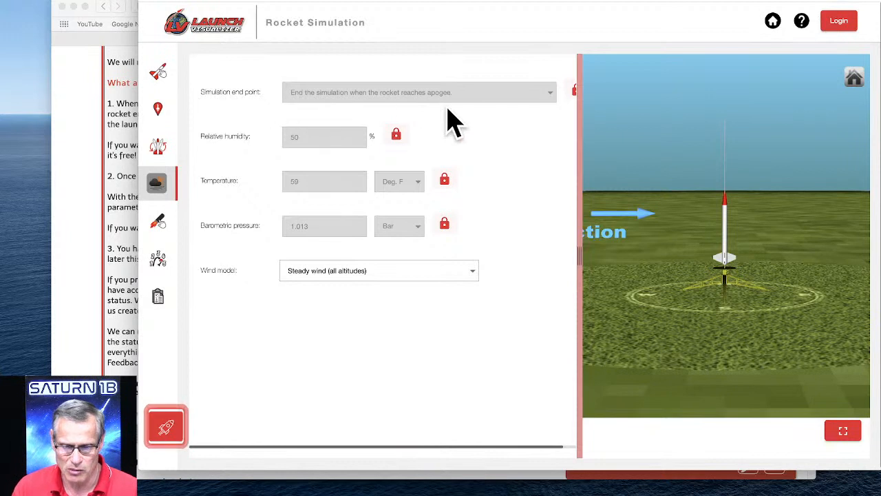
drag(582, 250, 608, 252)
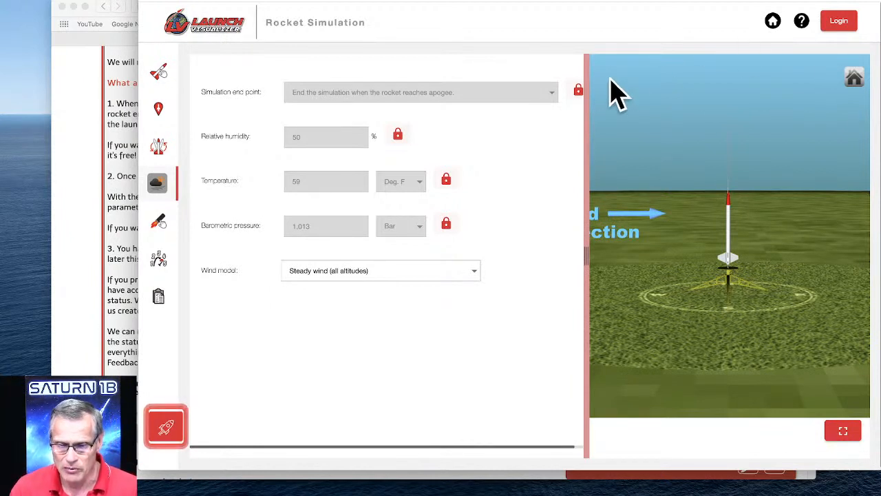
Sign in with the saved account and set the simulation end point to "End the simulation when the rocket reaches the ground.".
click(838, 21)
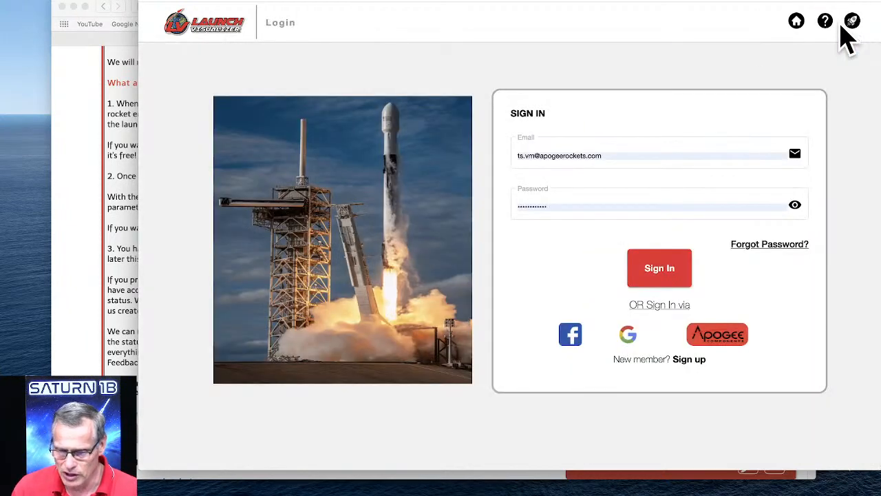
click(663, 272)
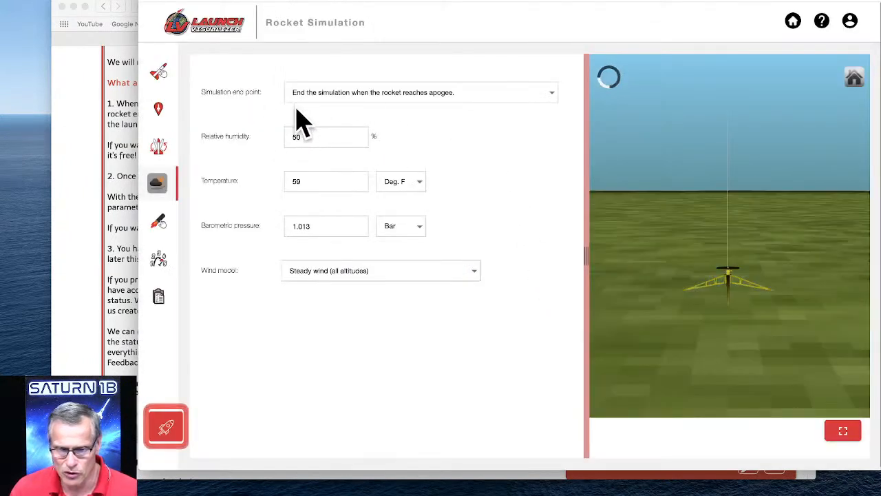
click(356, 102)
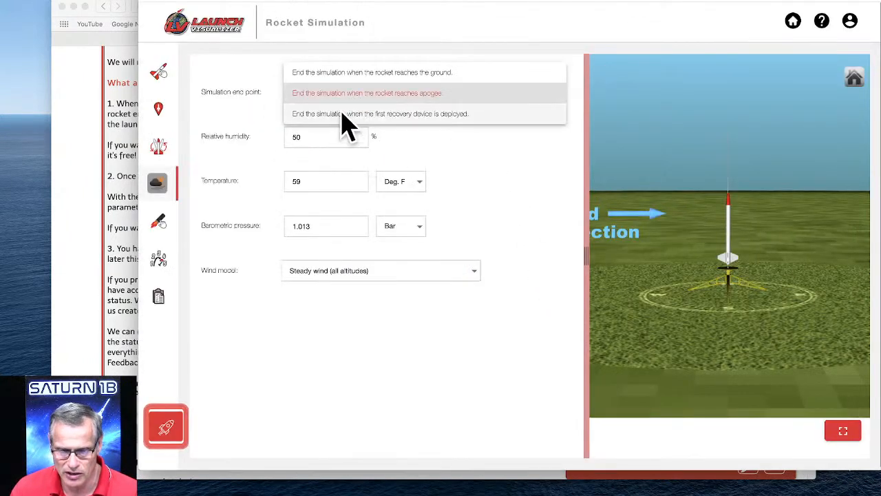
click(365, 73)
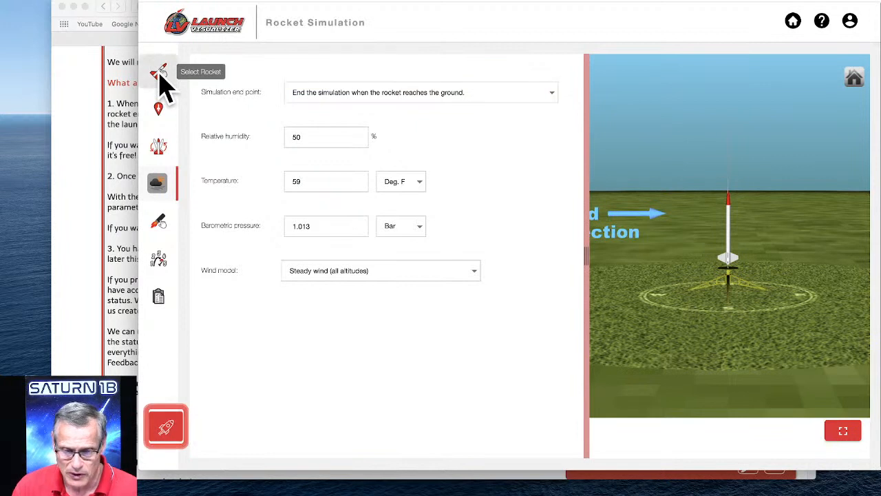
Start uploading a new rocket design and choose aerotech_initiator.rkt from the RockSim Designs folder as its RKT file.
click(159, 77)
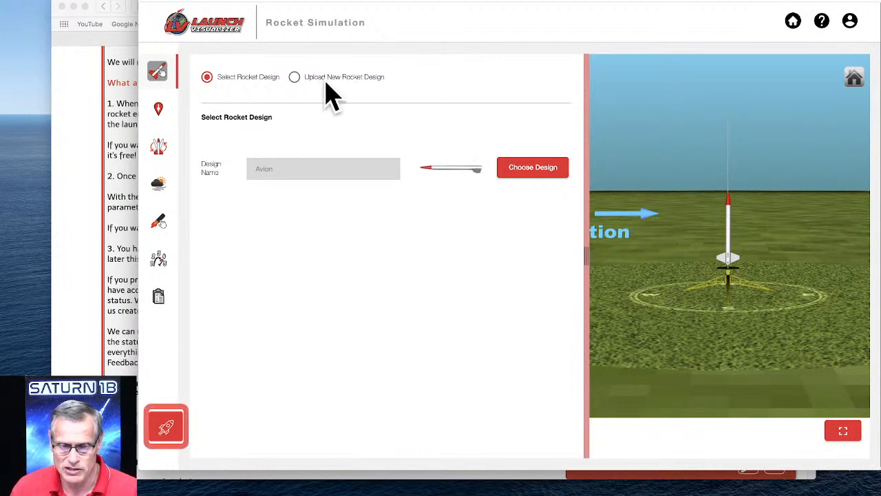
click(294, 78)
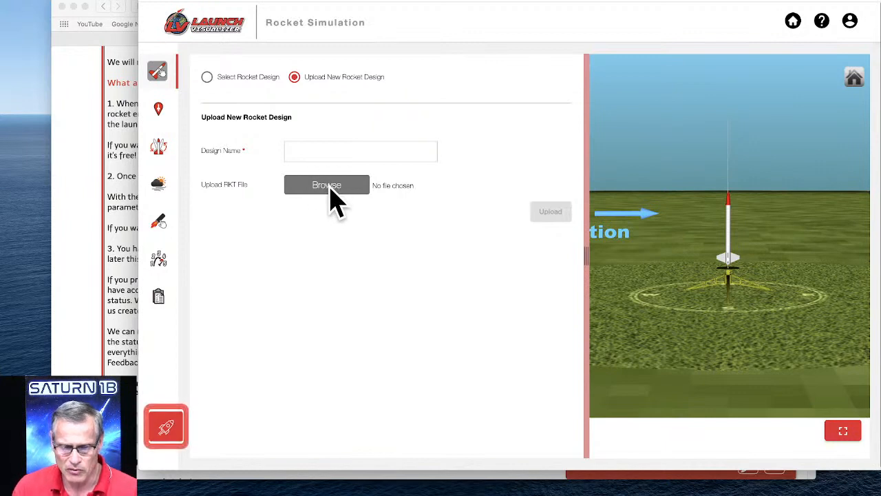
click(326, 186)
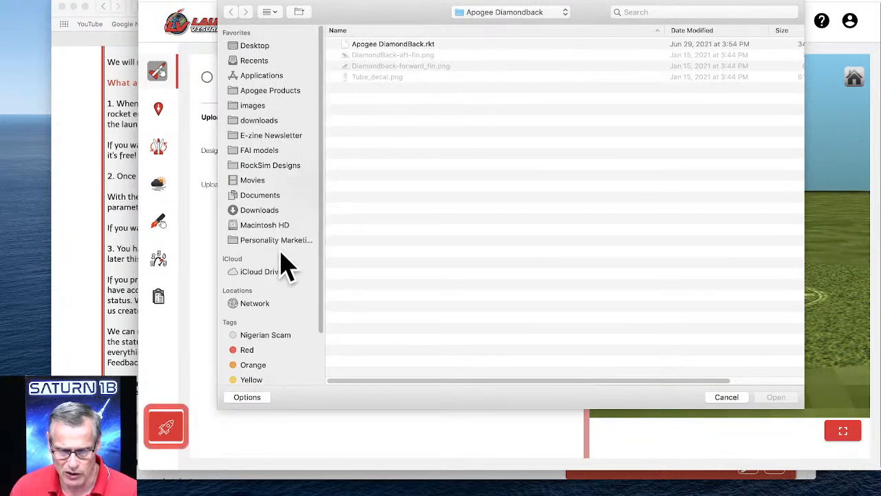
click(386, 45)
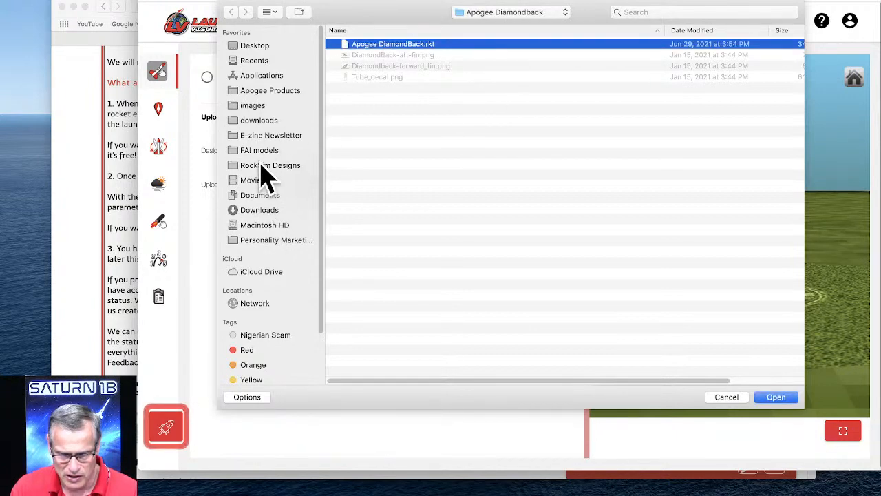
scroll(414, 194, down, 3)
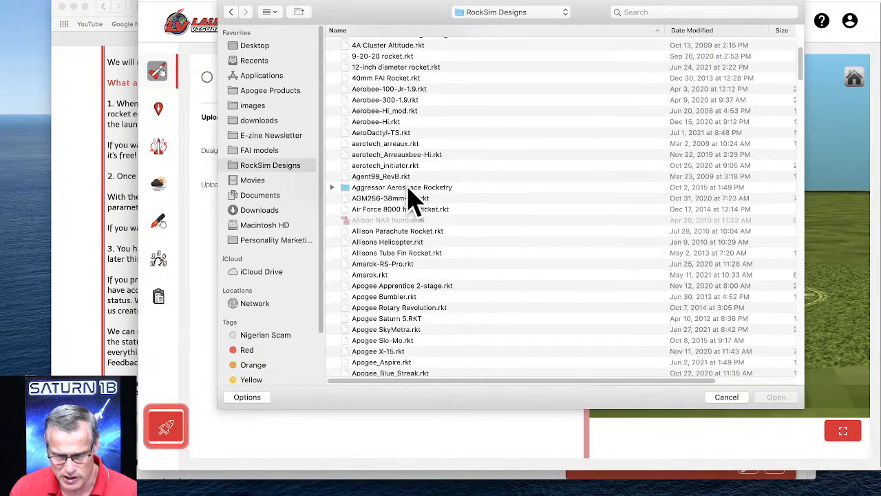
click(380, 167)
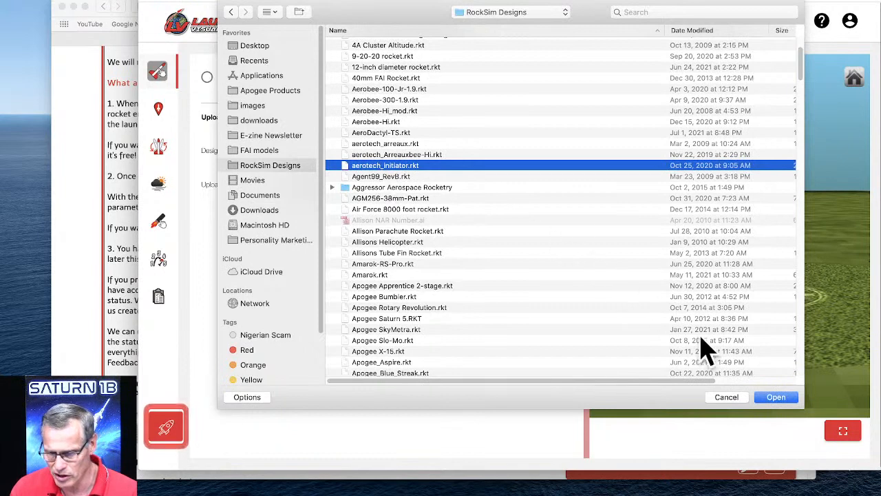
click(774, 397)
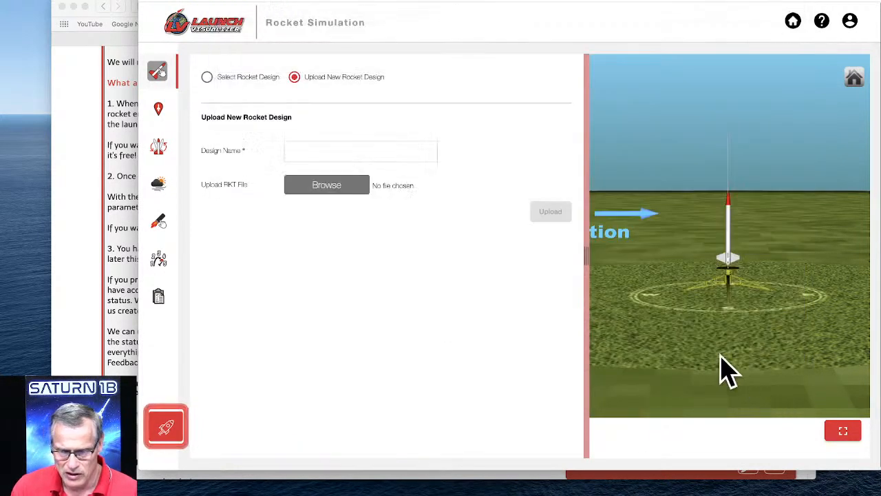
Name the new design "Initiator", upload it and look at the loaded rocket on the launch pad from above.
click(330, 156)
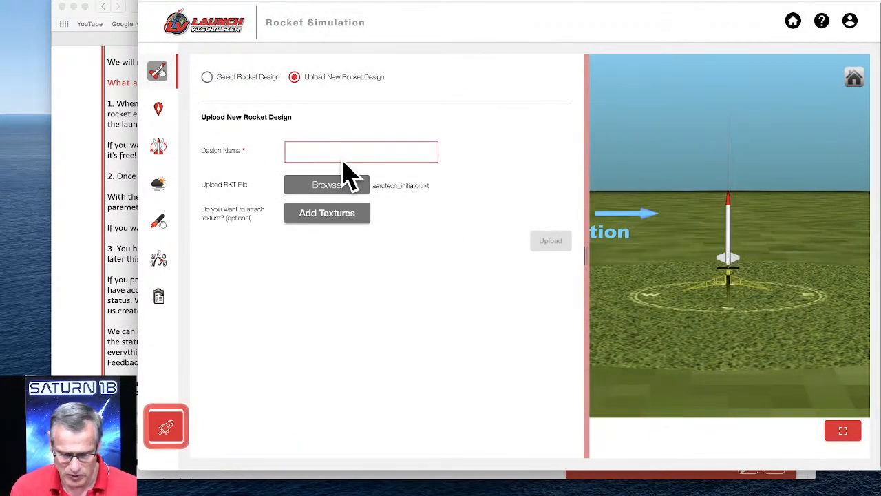
text(Initiator)
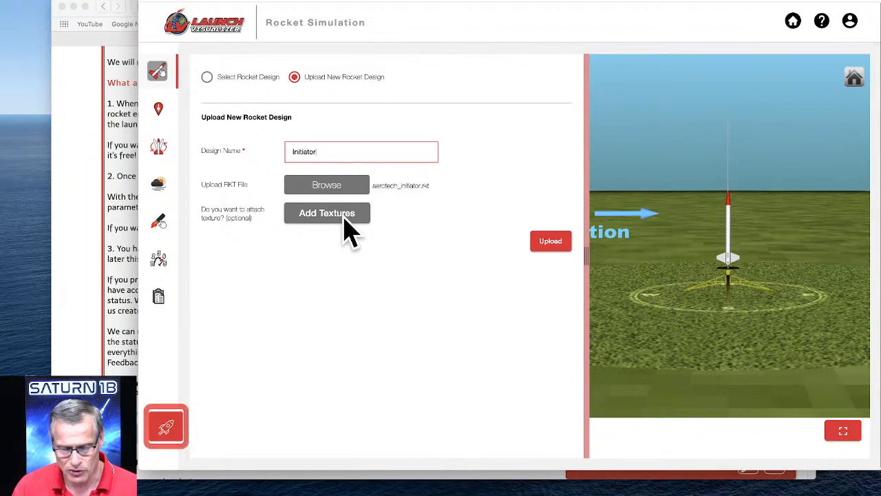
click(550, 242)
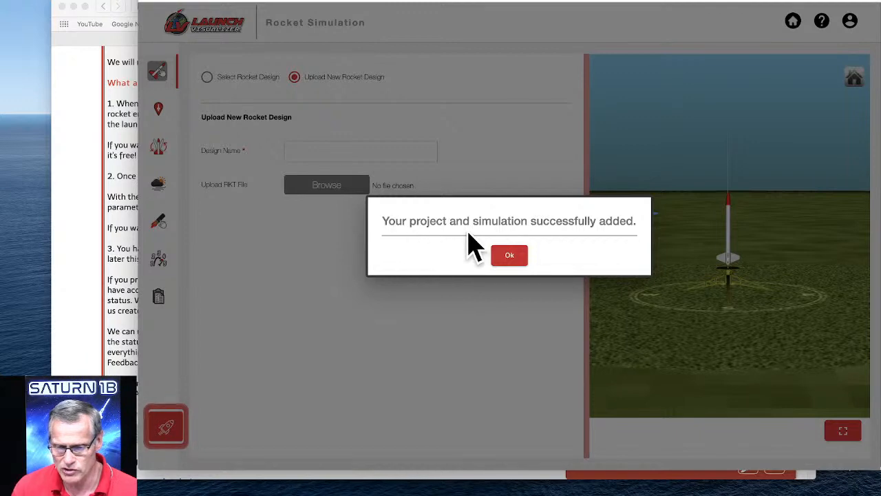
click(509, 256)
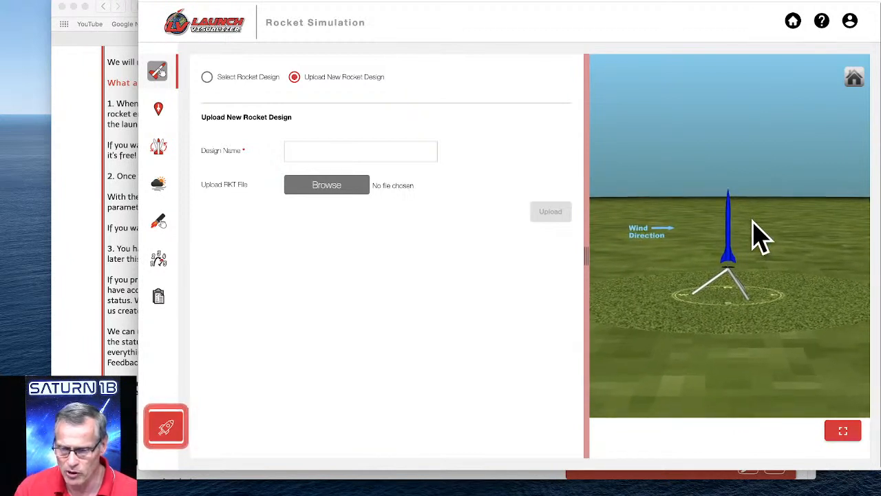
drag(761, 238, 741, 269)
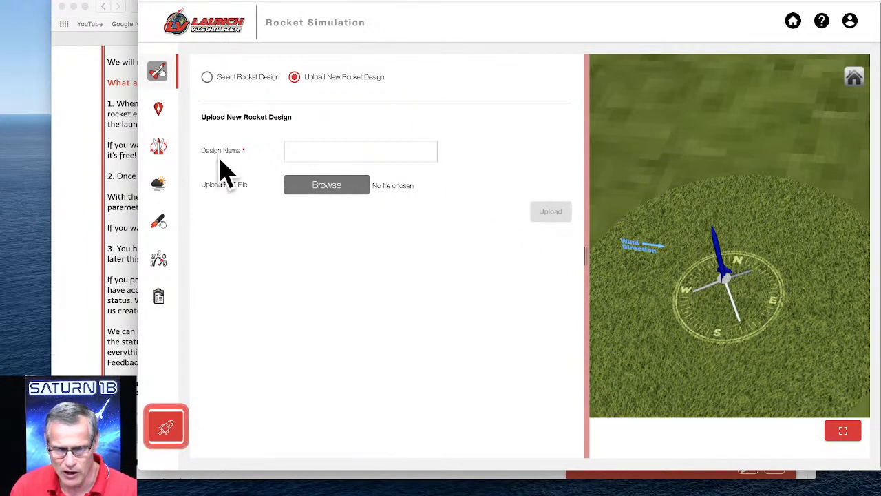
Examine the locked launch site settings and the account's available credits.
click(158, 112)
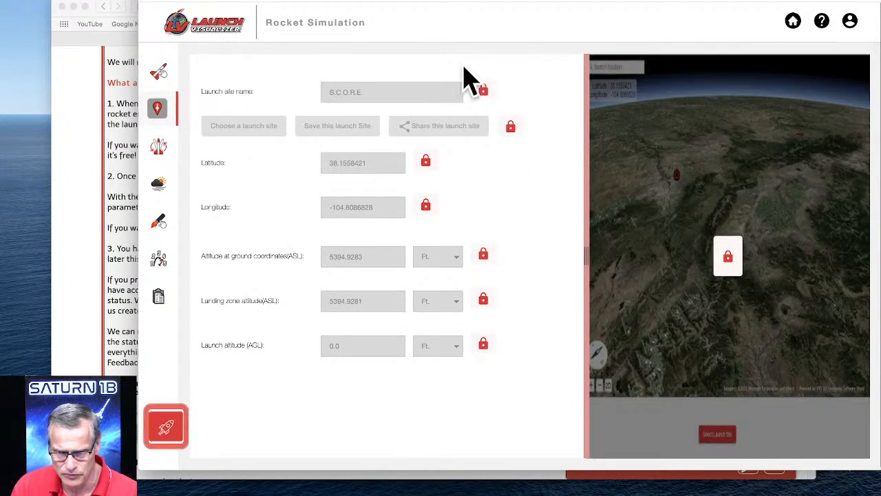
mouse_move(282, 172)
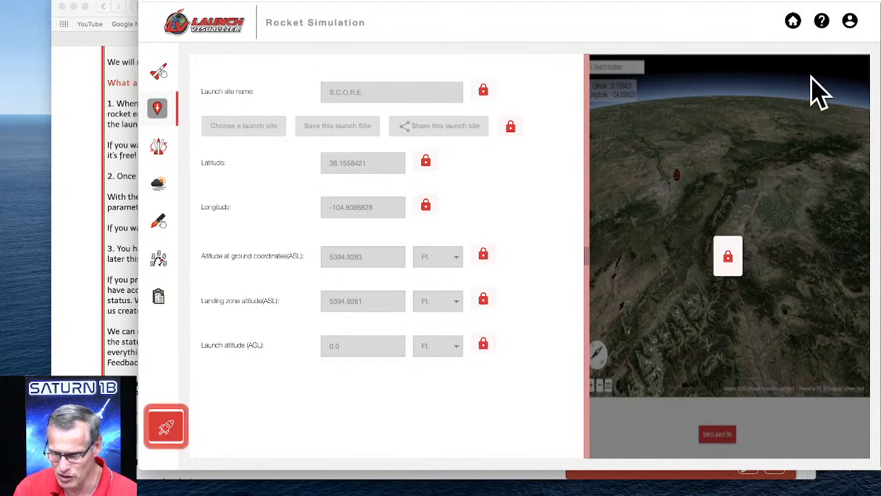
click(848, 24)
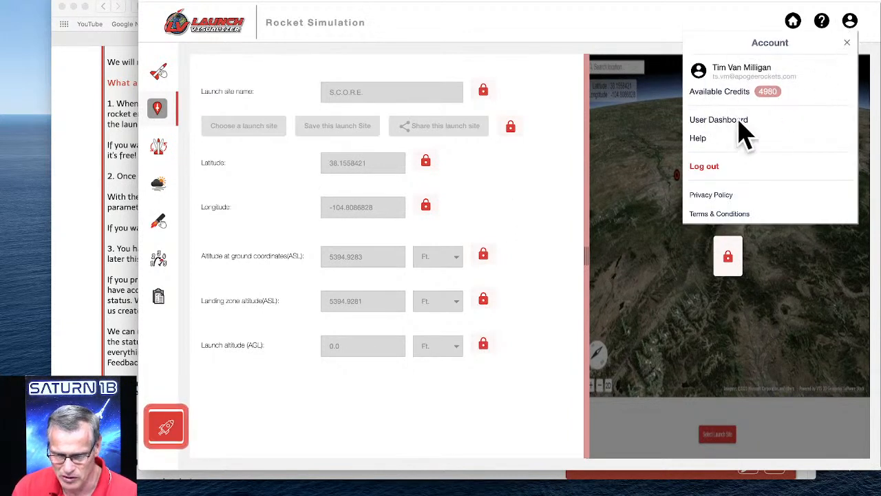
click(531, 194)
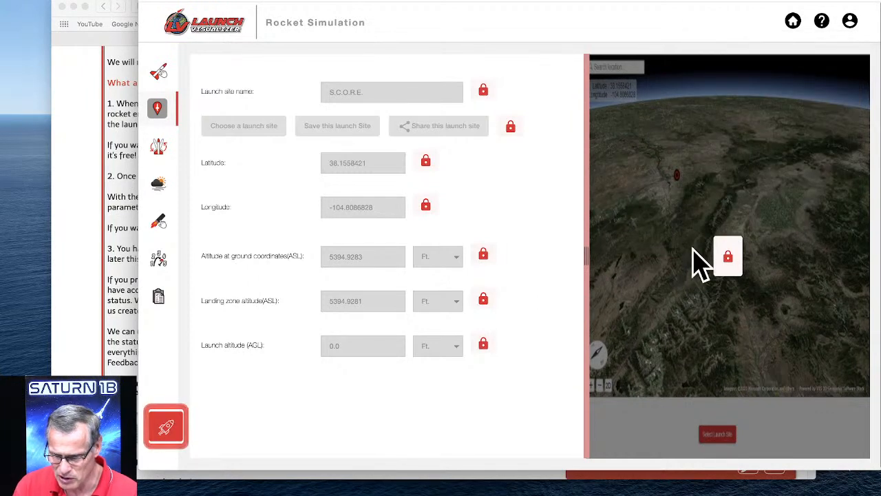
click(850, 22)
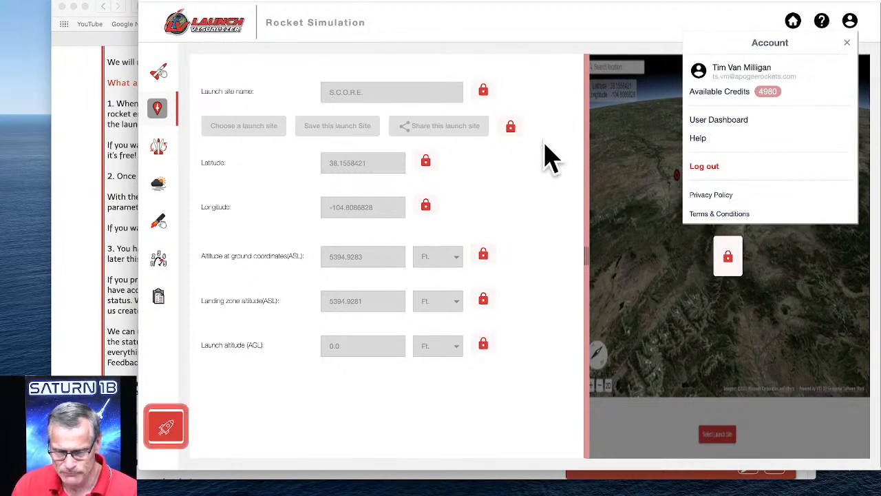
click(619, 162)
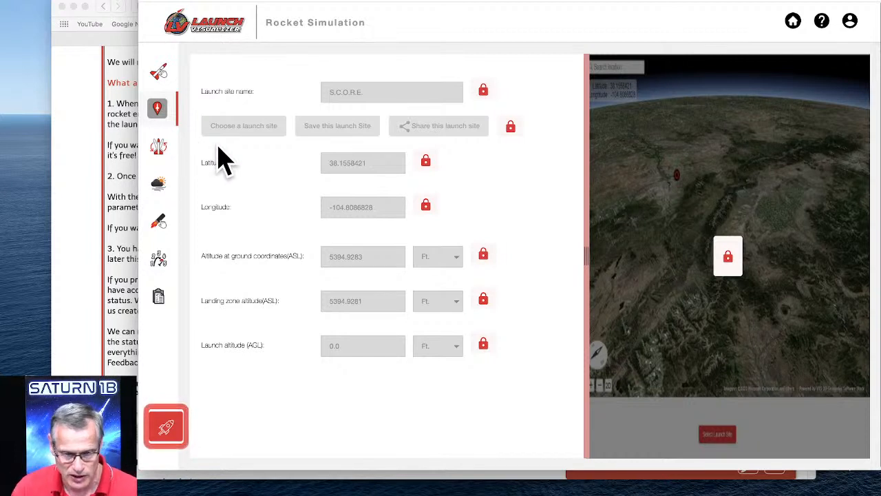
In the starting state, set the launch angle to about 12.28 degrees from vertical and the launch guide azimuth to about 72.45 degrees.
click(159, 159)
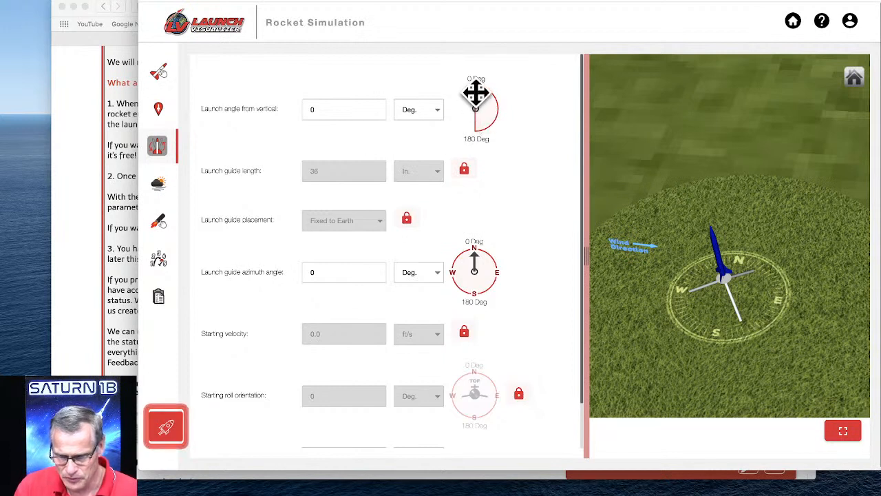
drag(476, 92, 491, 104)
drag(771, 309, 737, 324)
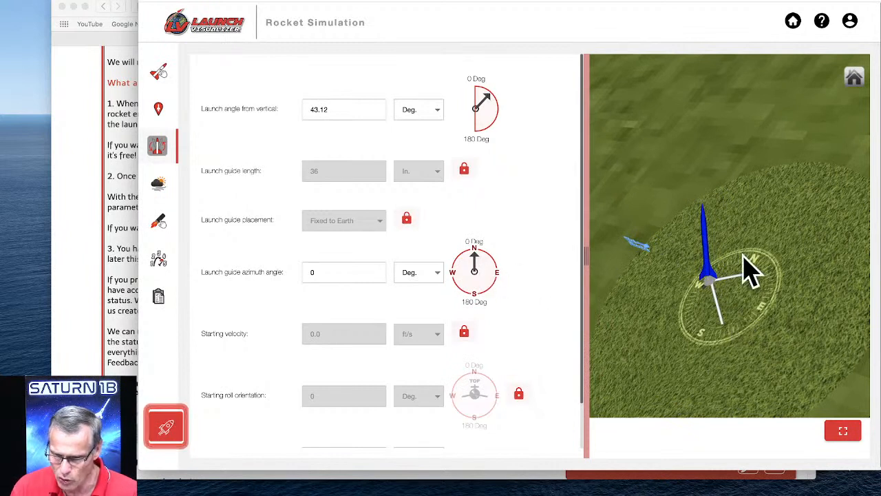
drag(474, 253, 497, 265)
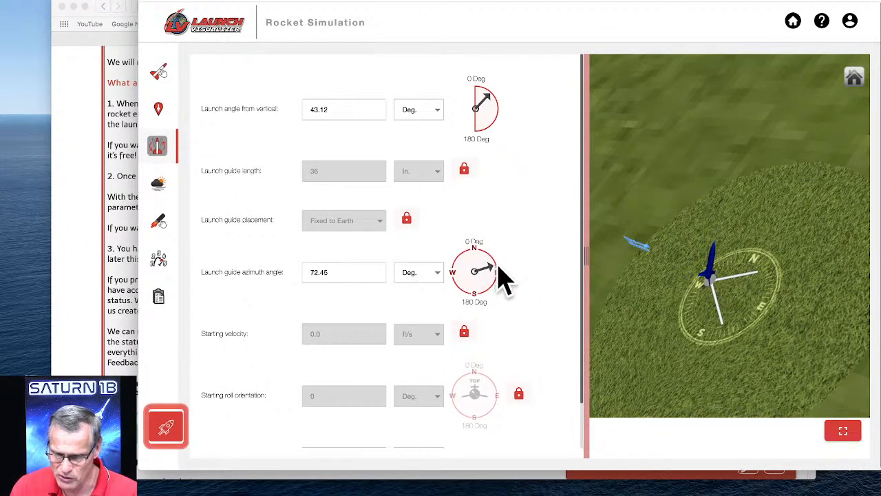
drag(737, 324, 782, 335)
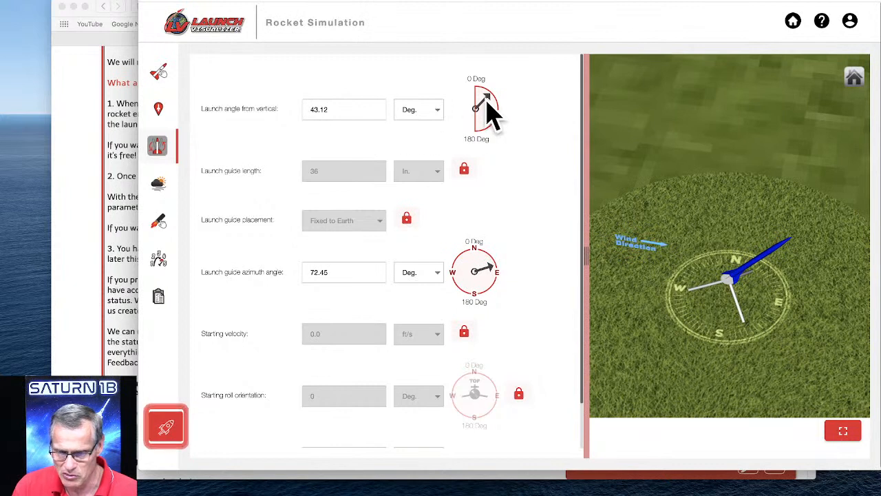
mouse_move(486, 99)
mouse_down()
mouse_move(486, 88)
mouse_move(481, 93)
mouse_up()
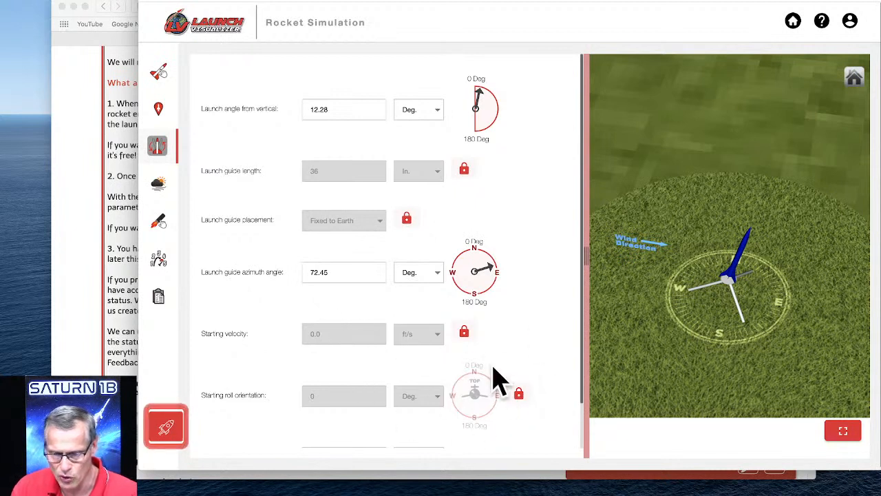
Apply the steady wind model for all altitudes with a wind speed of 8 MPH and a direction of 270 degrees.
click(161, 184)
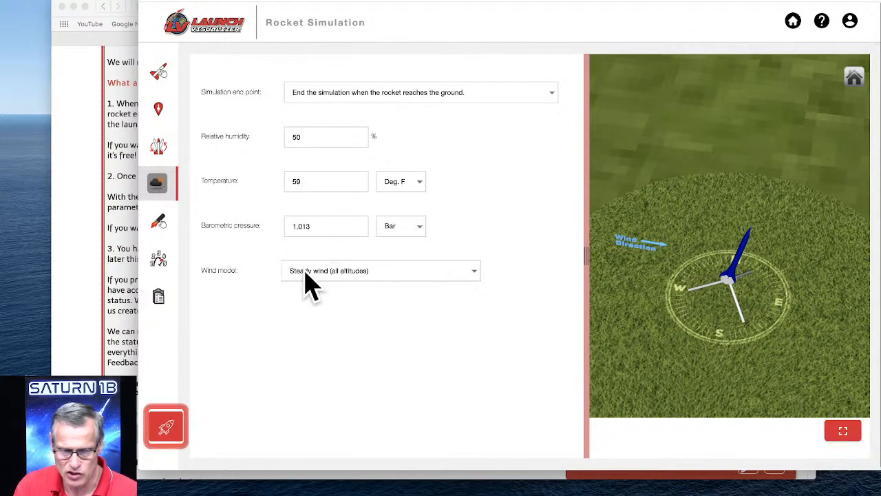
click(357, 271)
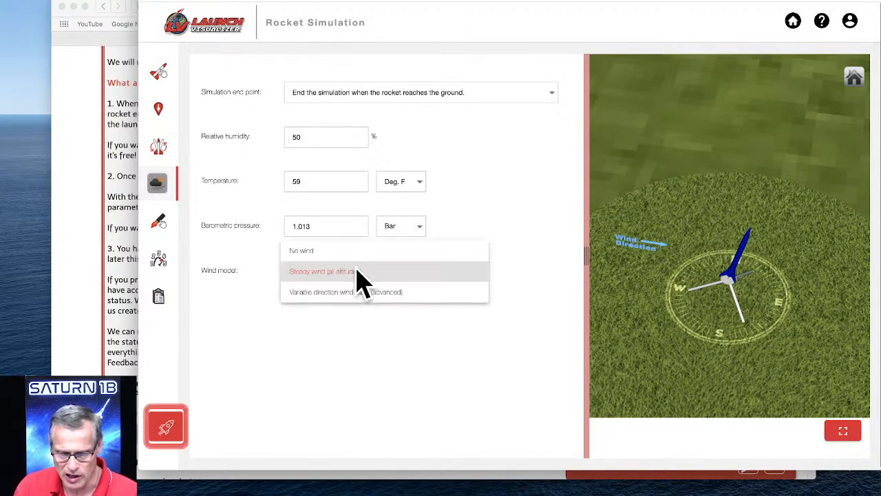
click(319, 272)
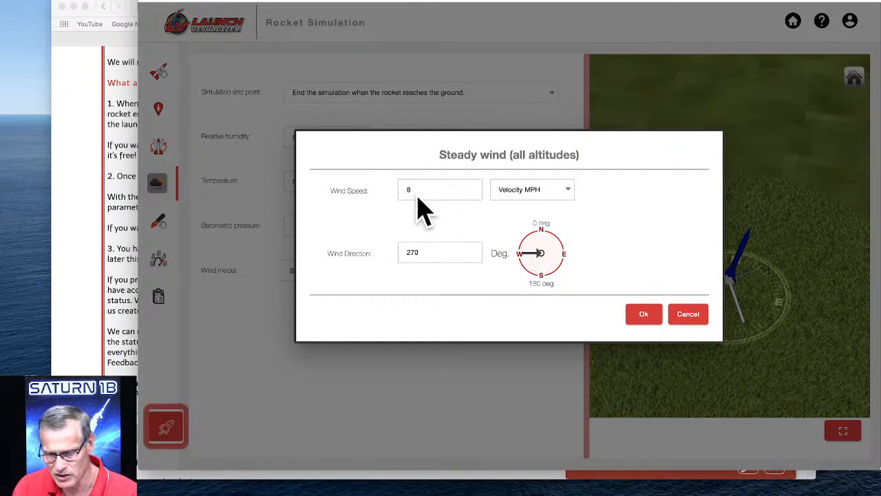
click(644, 313)
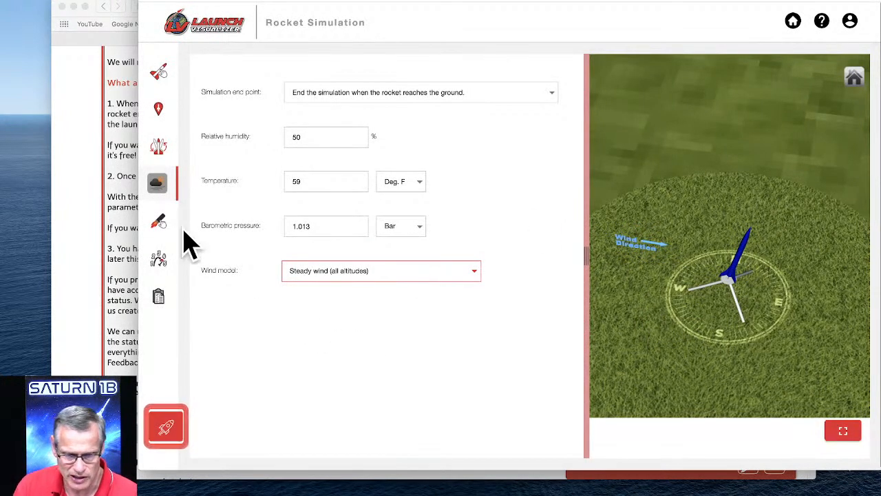
Select the Aerotech G125T engine for the rocket's 29 mm body tube motor mount.
click(159, 230)
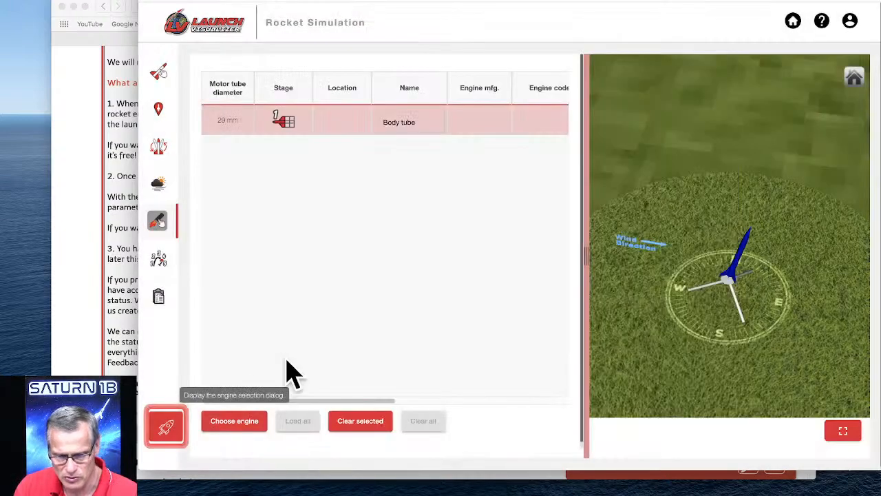
click(244, 418)
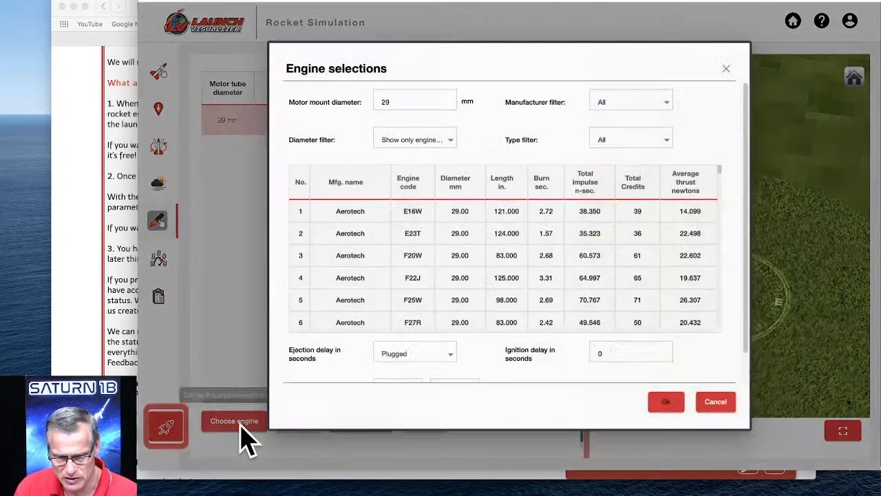
scroll(451, 258, down, 15)
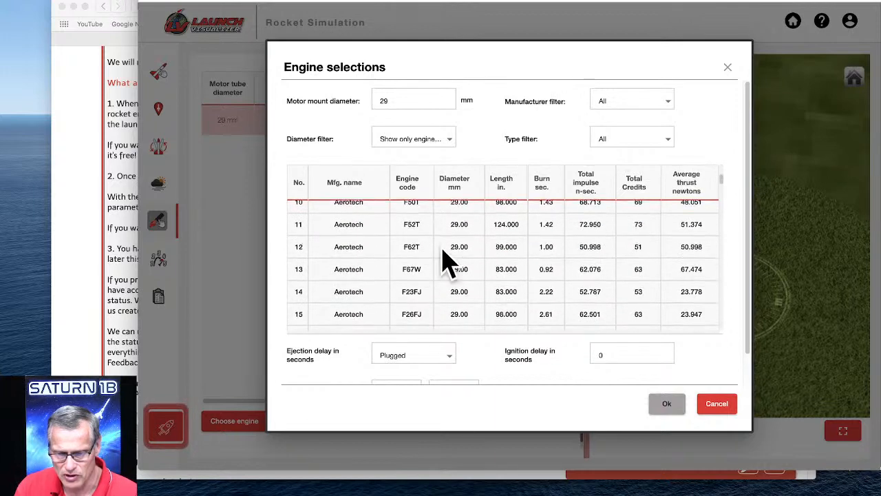
scroll(413, 255, up, 4)
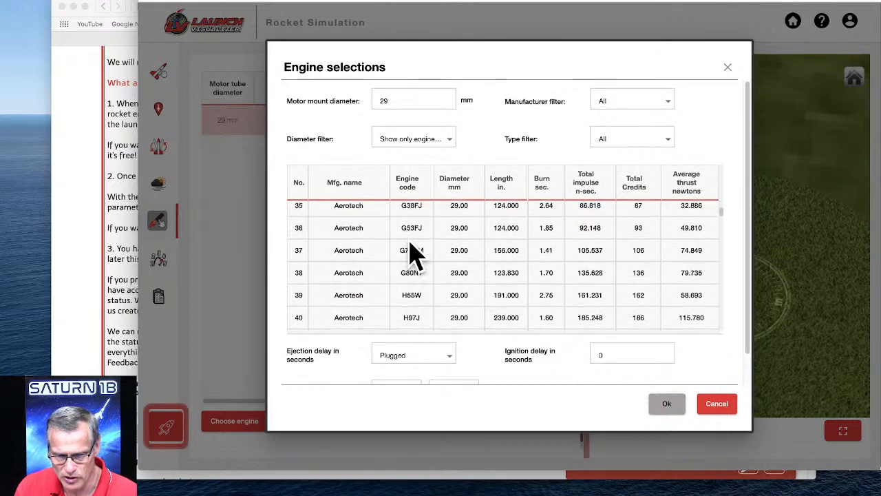
click(415, 257)
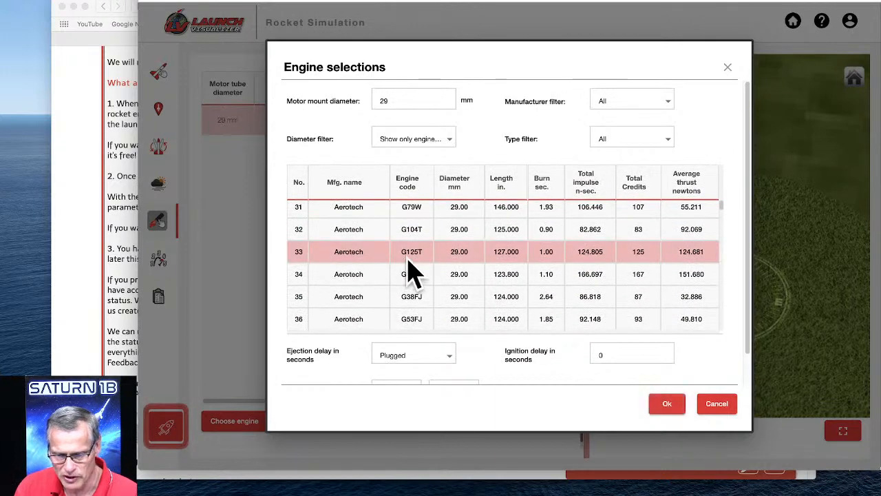
Set the G125T engine's ejection delay to 14 seconds.
scroll(482, 354, down, 1)
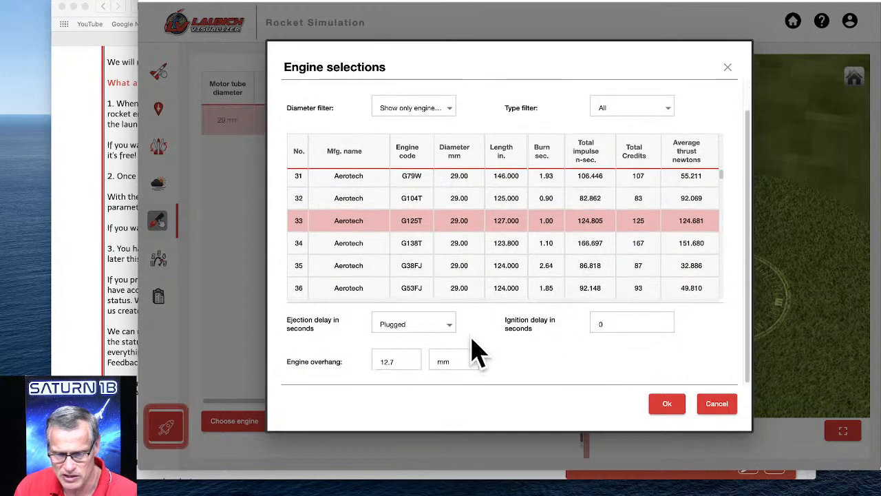
click(451, 325)
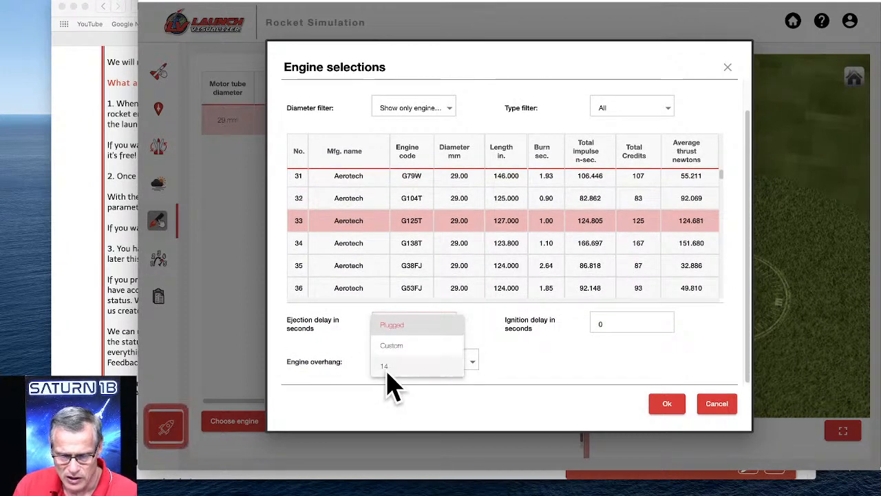
click(386, 366)
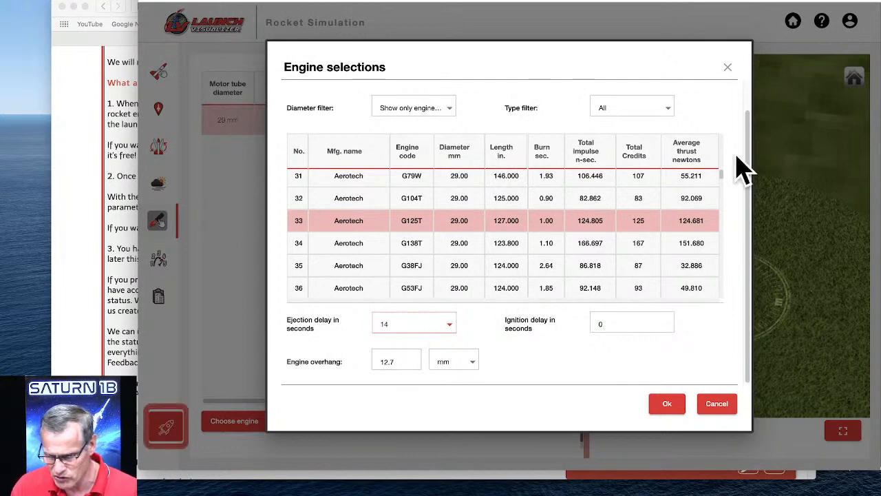
mouse_move(751, 161)
mouse_down()
mouse_move(748, 108)
mouse_move(752, 153)
mouse_up()
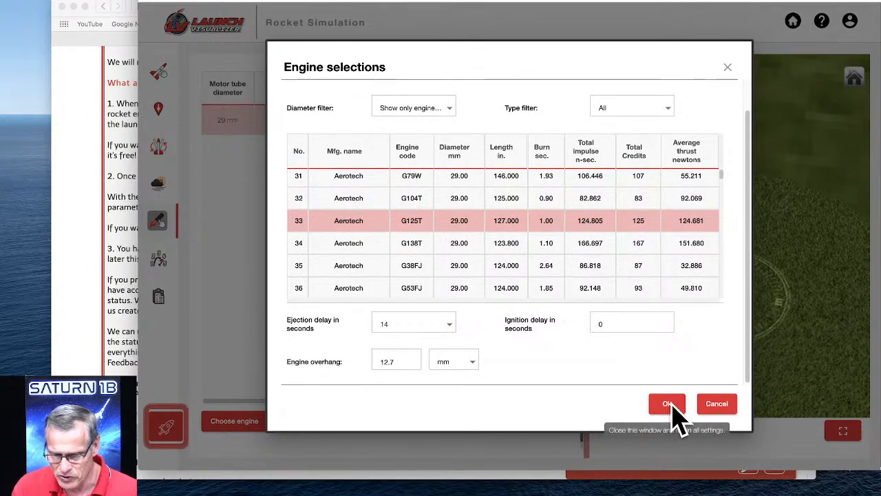
Give the G125T engine a custom ejection delay of 8 seconds and accept the engine selection.
click(448, 325)
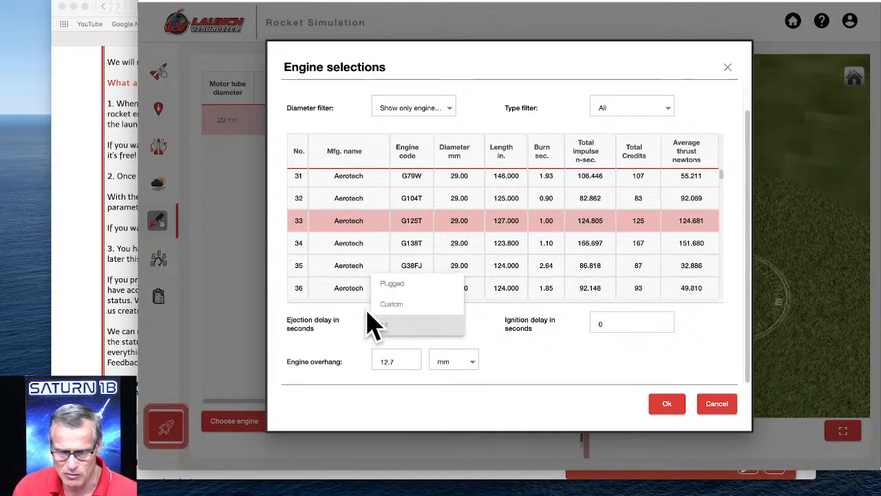
click(395, 307)
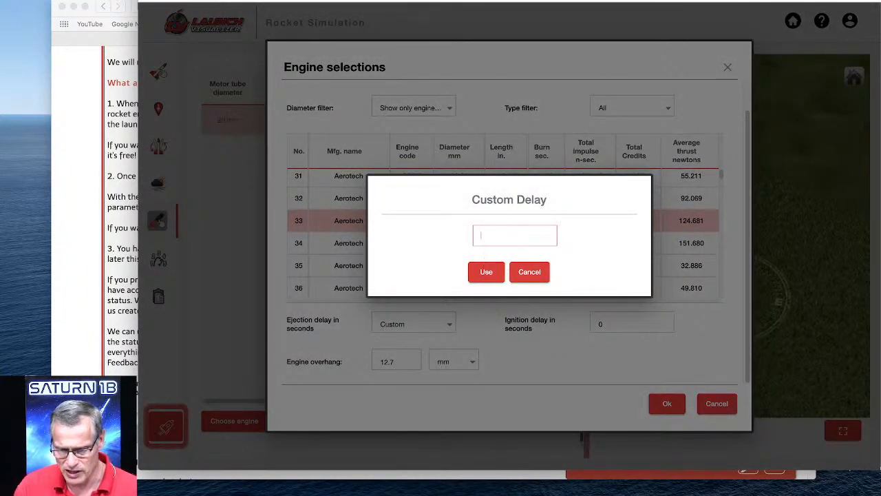
click(491, 278)
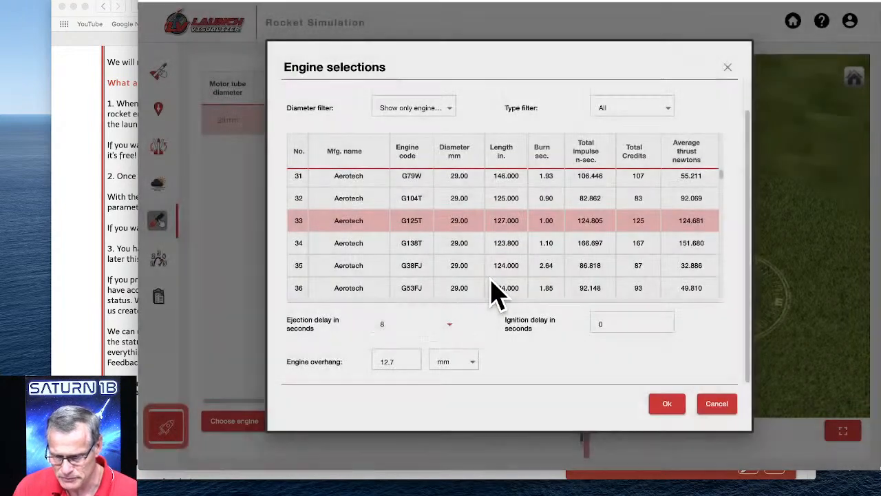
click(667, 405)
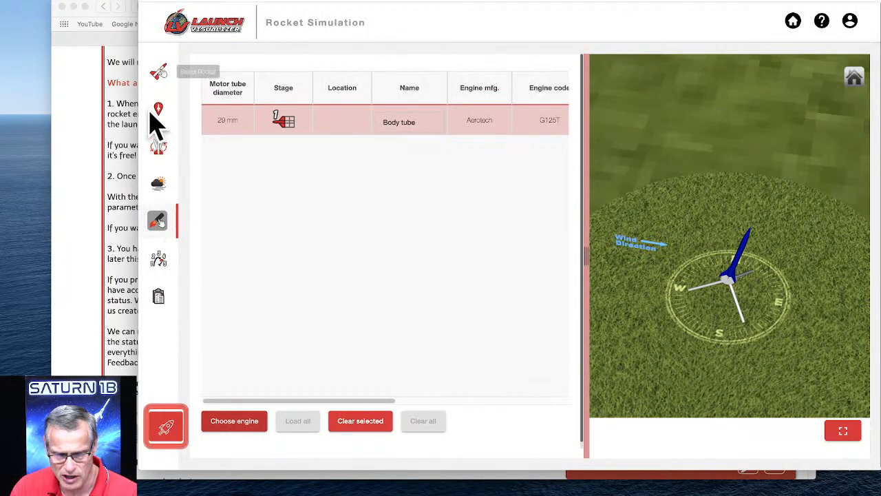
Examine the parachute's deployment event options without changing them and turn the globe to North America.
click(162, 266)
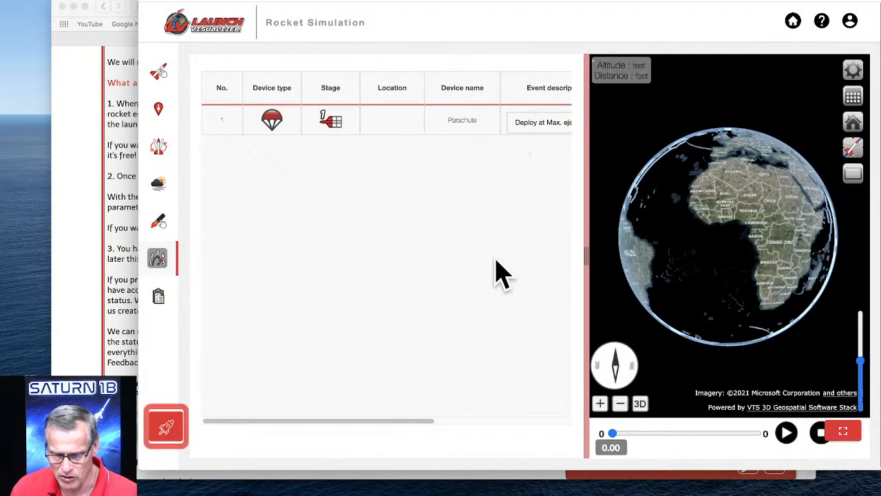
drag(397, 423, 455, 407)
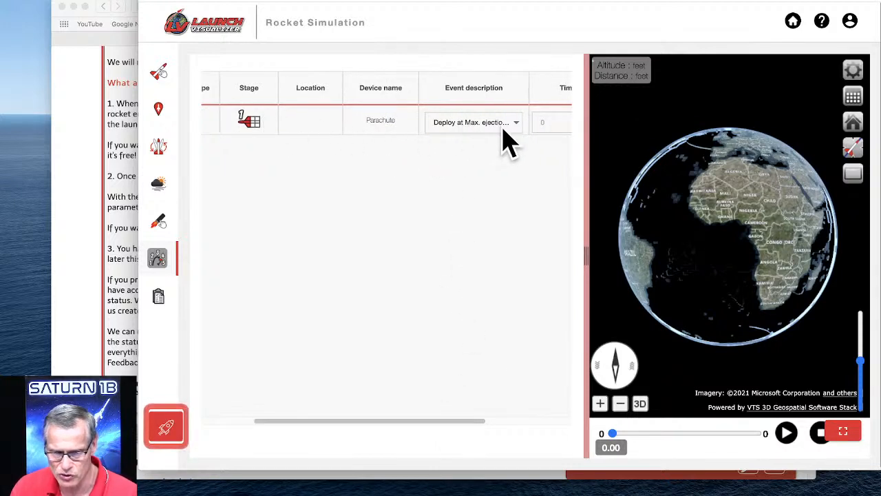
click(478, 127)
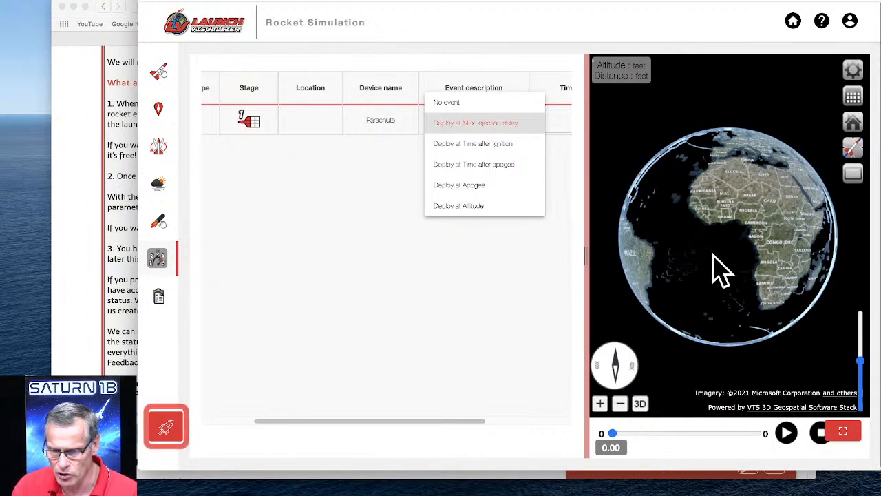
click(680, 258)
drag(680, 257, 711, 249)
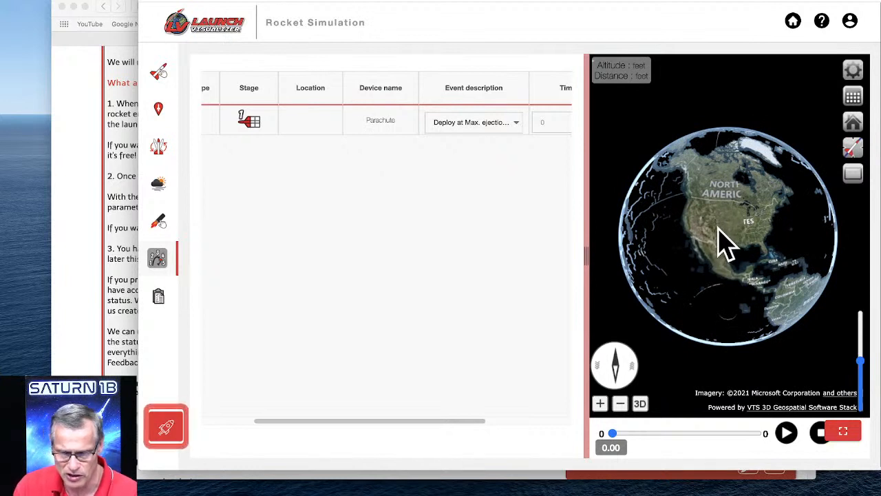
Review the Initiator's past simulation results, select simulation 18 and look at the unit settings without changing them.
click(165, 306)
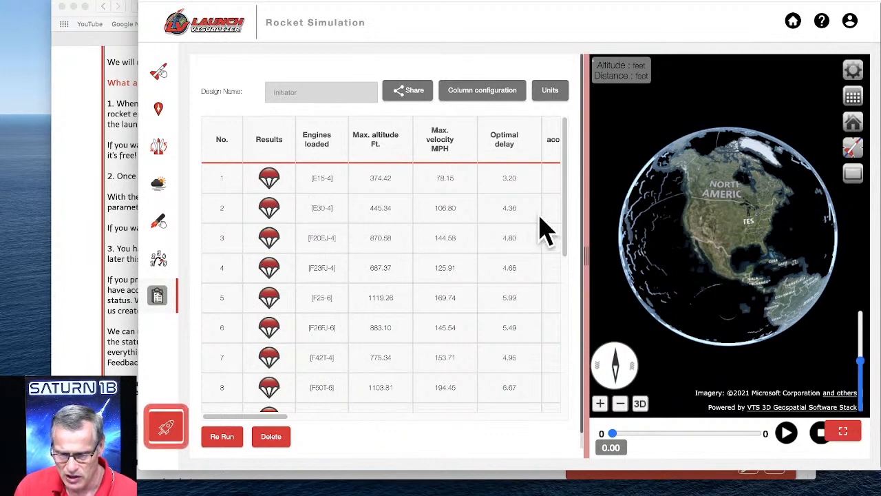
drag(569, 199, 582, 368)
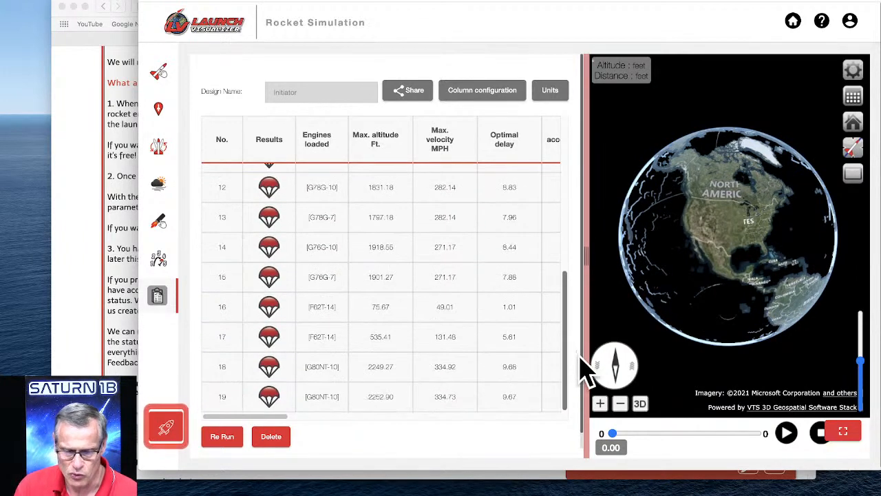
click(323, 373)
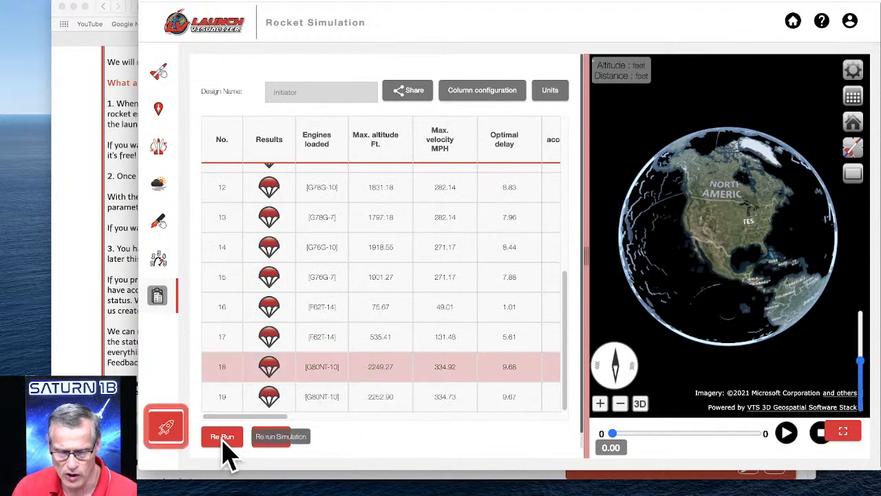
click(550, 91)
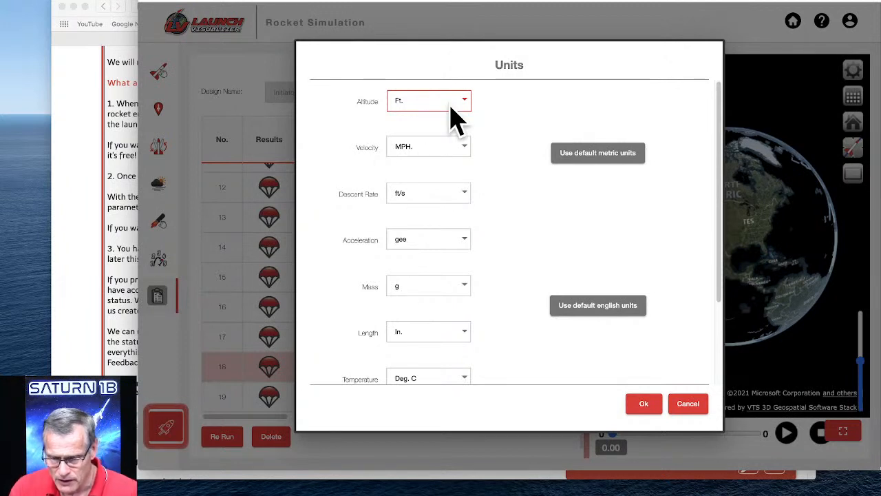
click(688, 403)
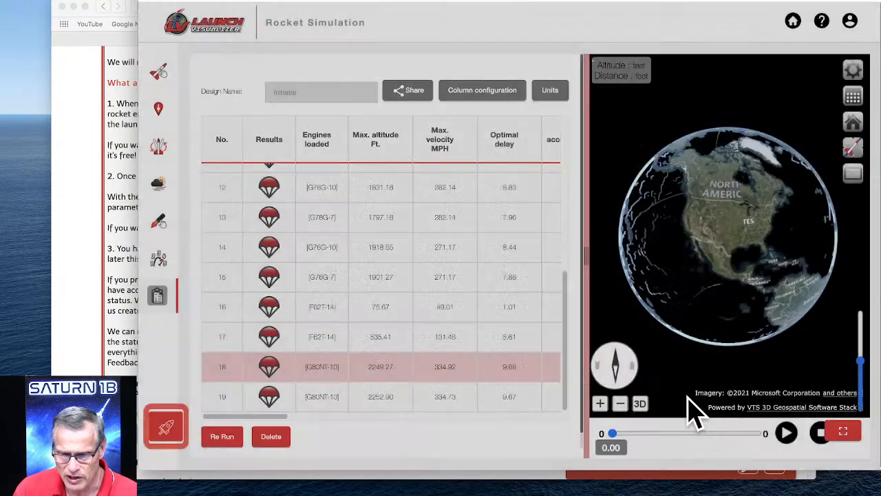
Look through the display columns available for the simulation summary and the further columns of the results table.
click(480, 94)
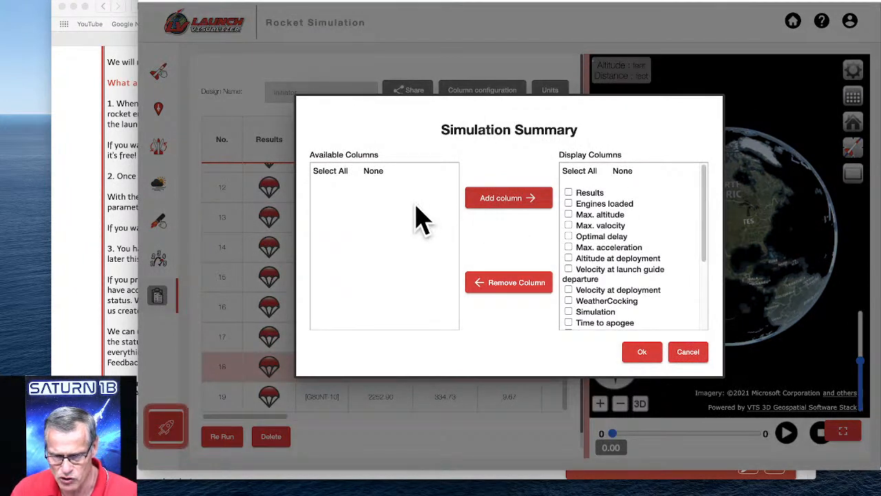
drag(704, 191, 709, 276)
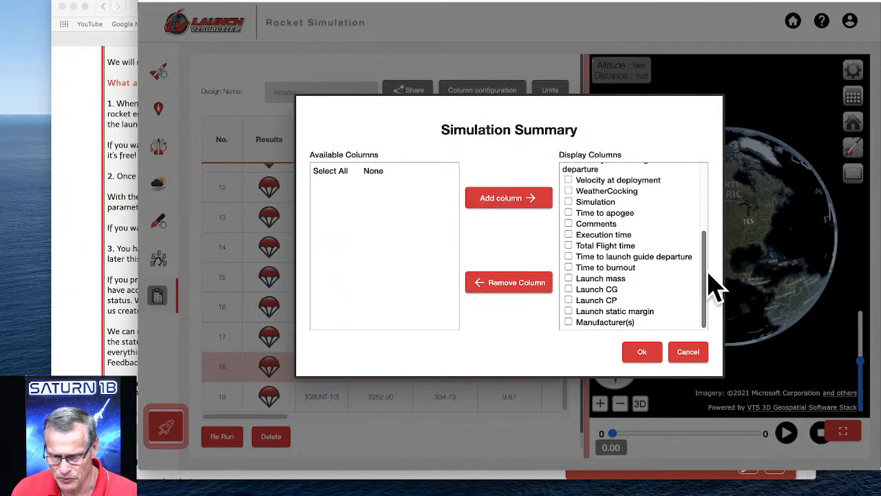
click(641, 352)
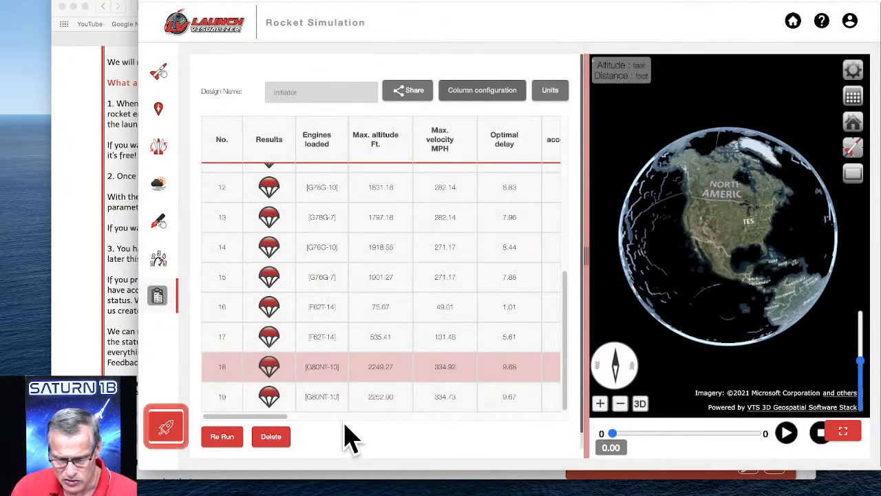
drag(275, 413, 392, 423)
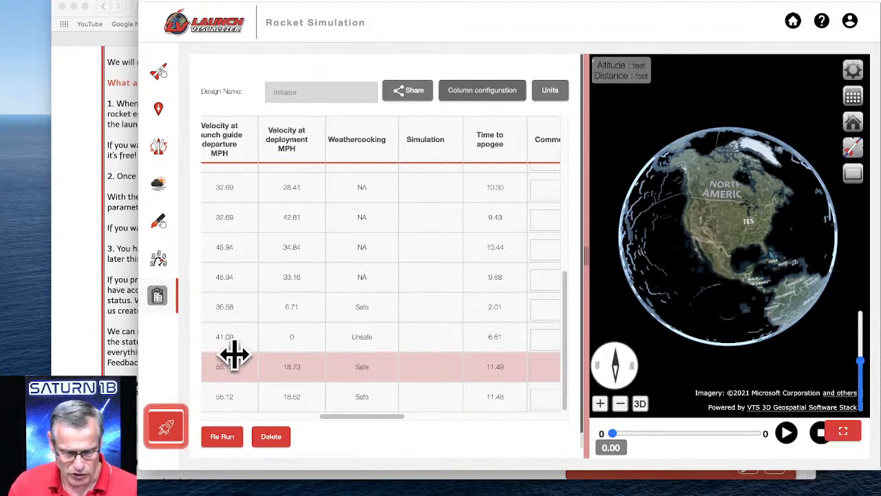
Run the Initiator launch simulation without adding comments.
click(170, 424)
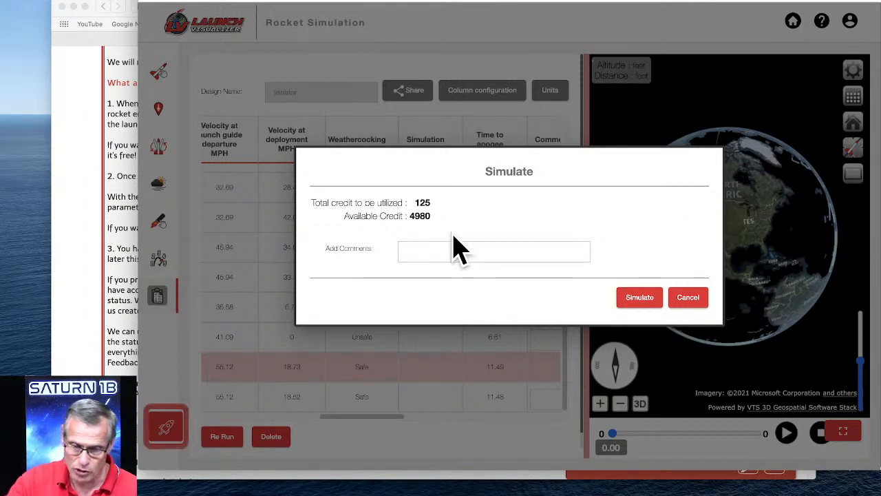
click(639, 297)
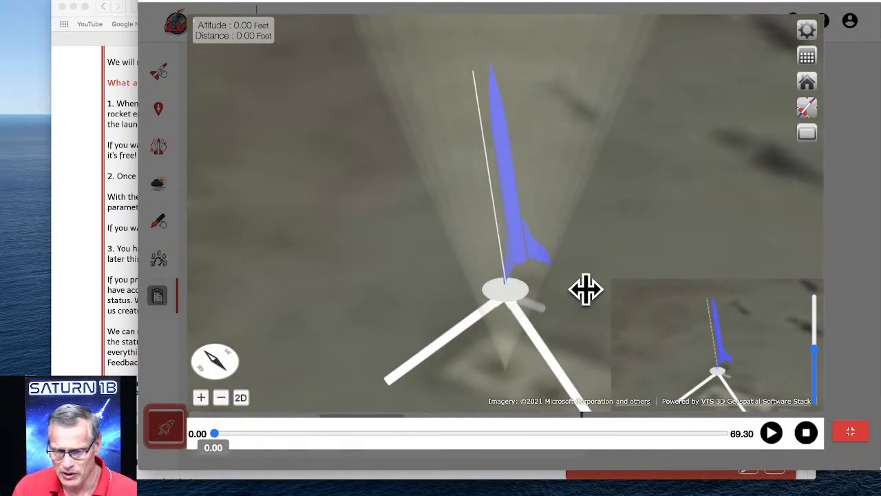
Examine the launch pad and surrounding terrain in the enlarged 3D view, hiding and restoring the inset rocket close-up.
scroll(566, 282, up, 5)
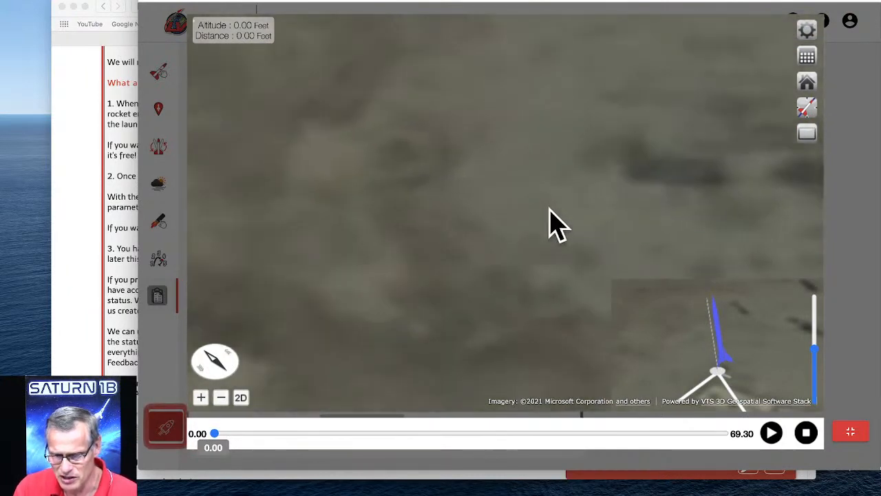
scroll(507, 179, down, 8)
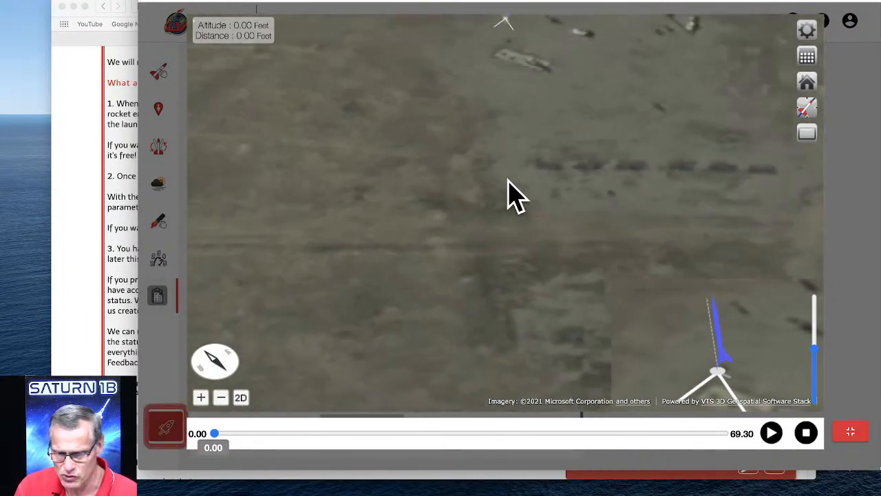
drag(521, 185, 571, 298)
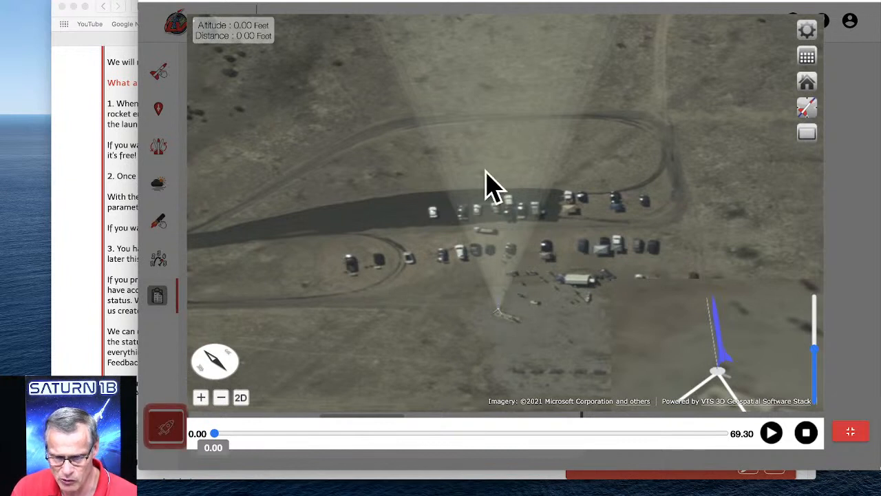
drag(549, 326, 549, 307)
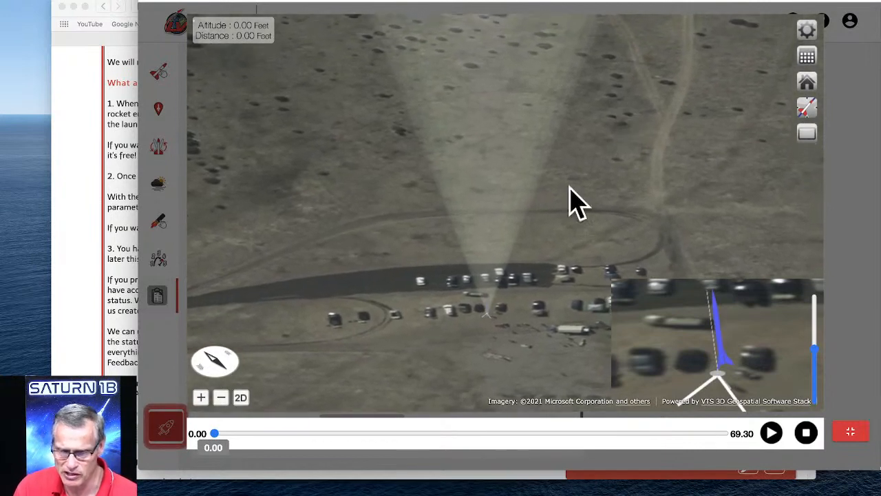
drag(531, 246, 536, 206)
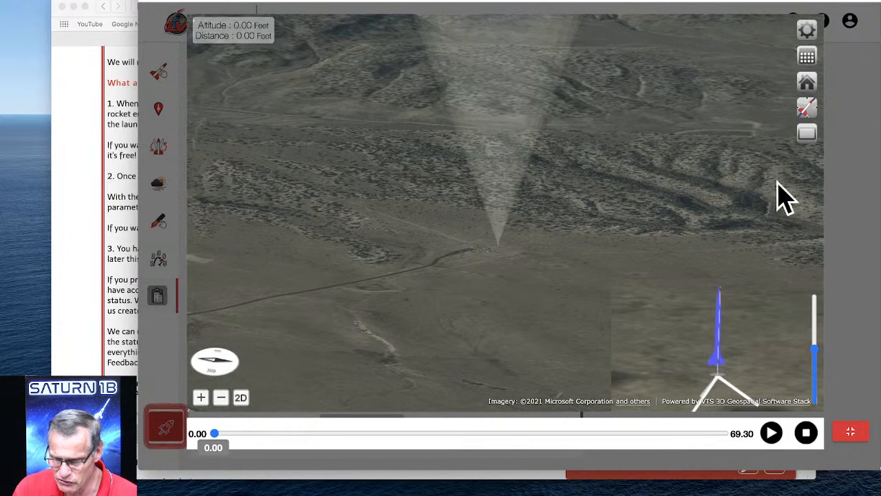
click(808, 134)
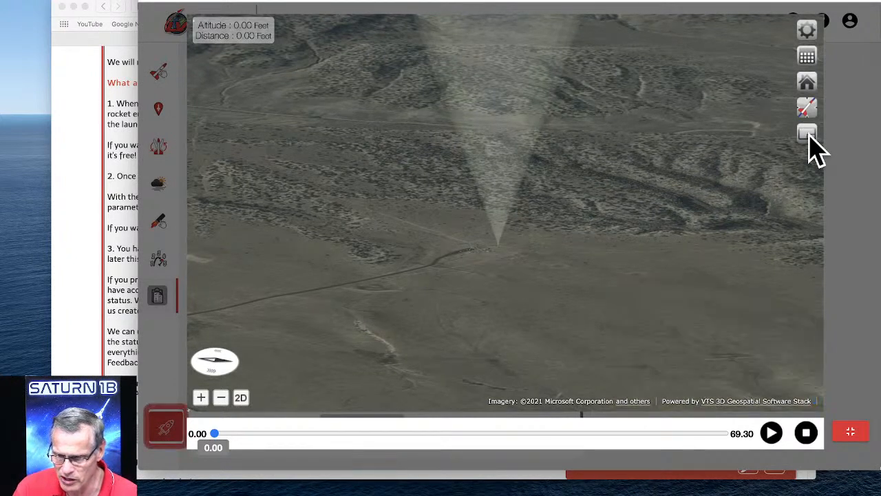
click(808, 135)
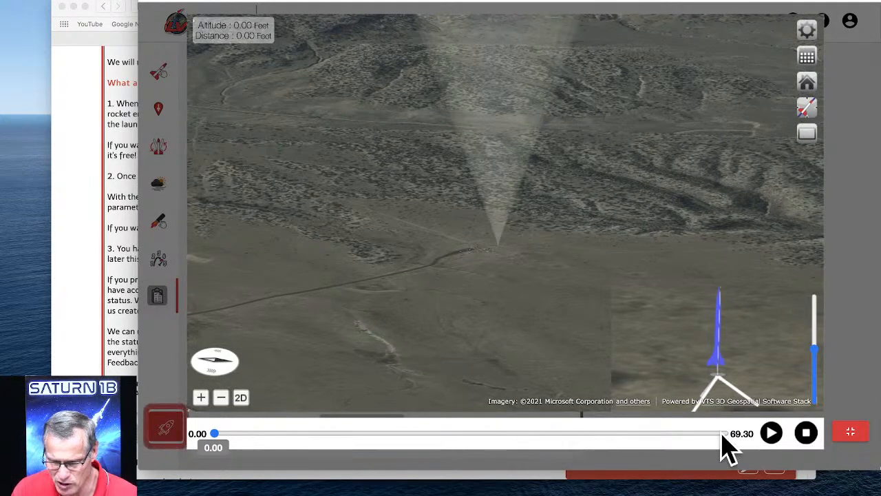
Play the launch animation, pause it at about 5 seconds and examine the ascent path from a more sideways angle.
click(773, 434)
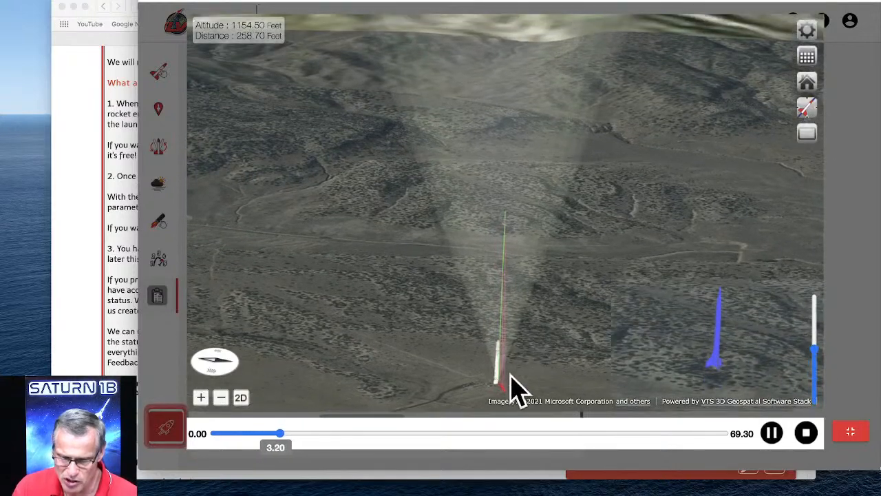
click(770, 433)
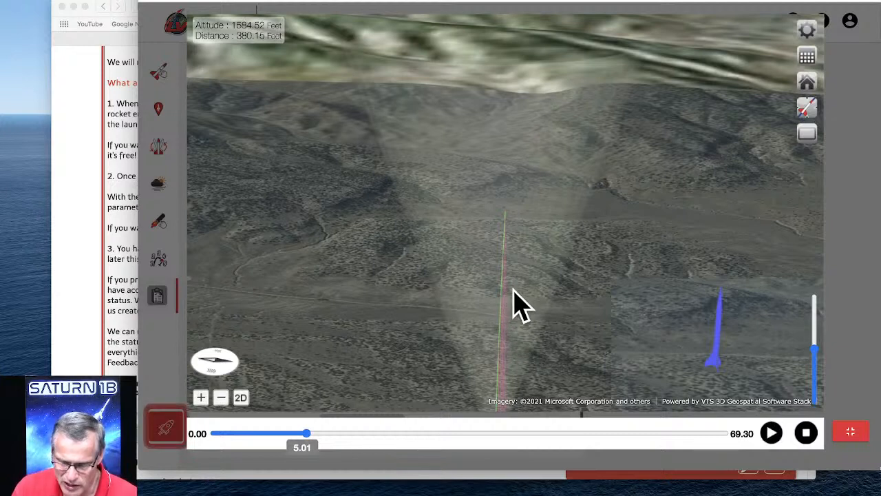
scroll(529, 311, down, 3)
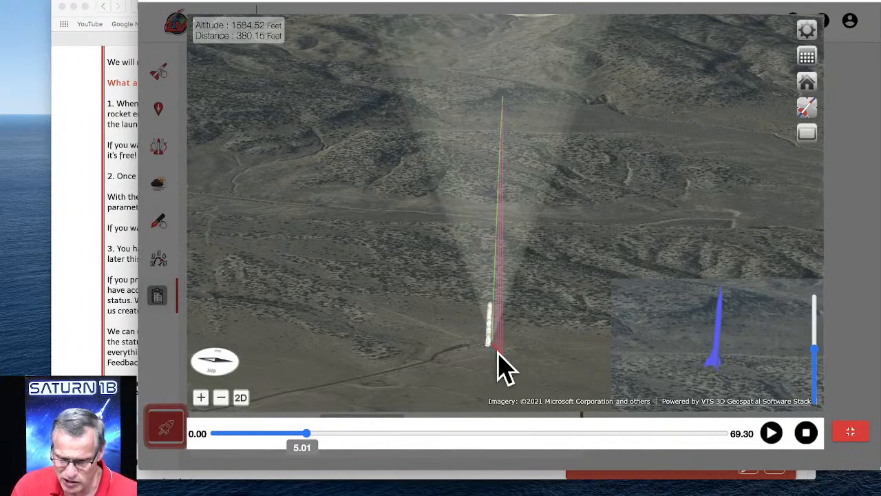
scroll(498, 365, down, 2)
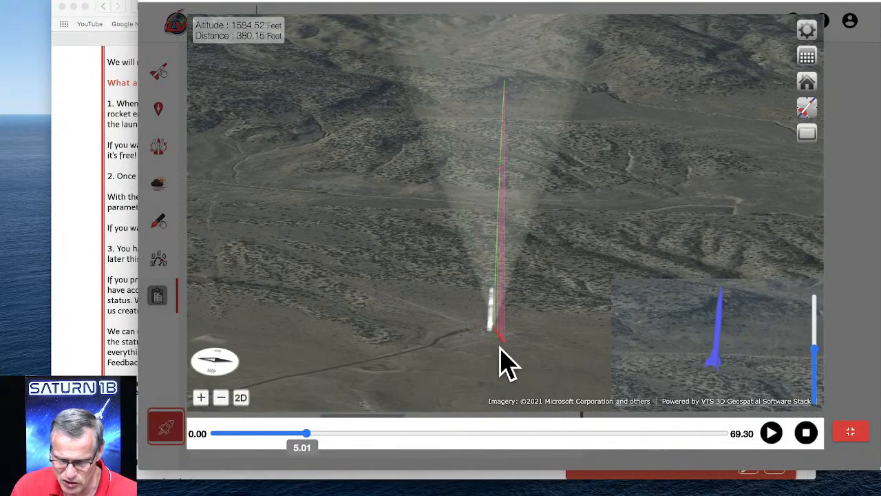
drag(500, 347, 571, 313)
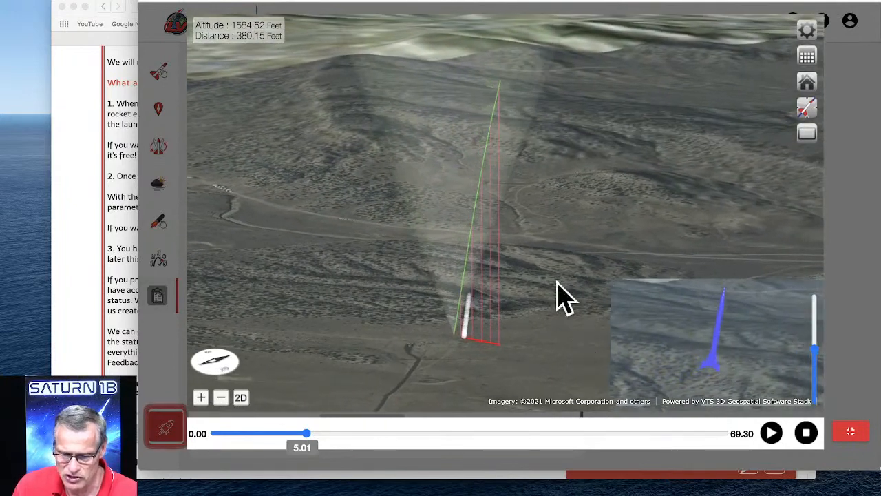
Resume the flight animation, pause it at 34 seconds and inspect the descending rocket and its parachute up close.
click(772, 433)
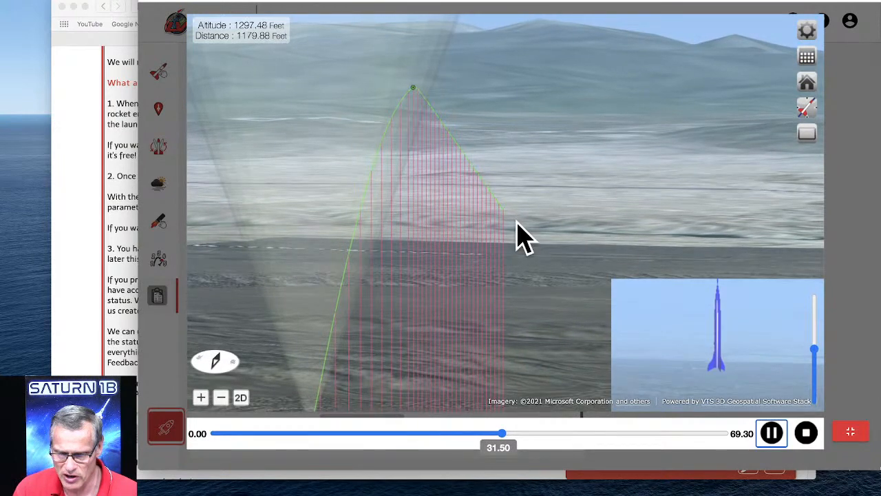
click(770, 432)
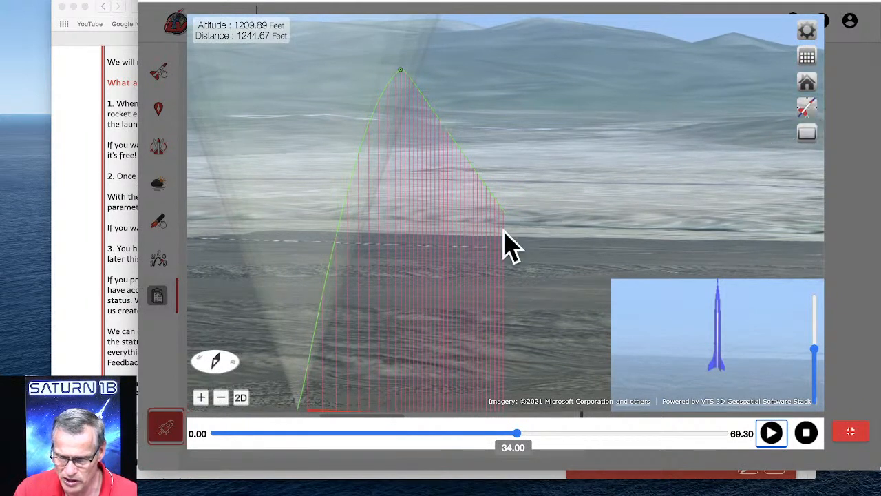
click(198, 402)
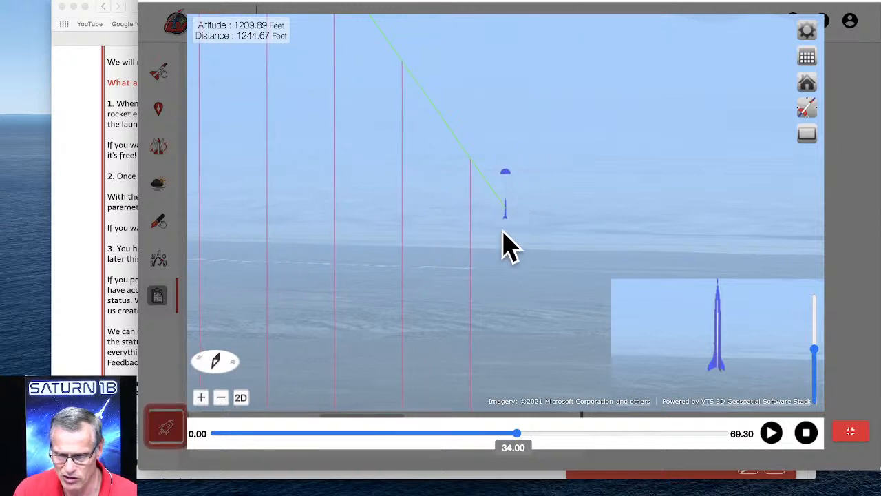
click(221, 399)
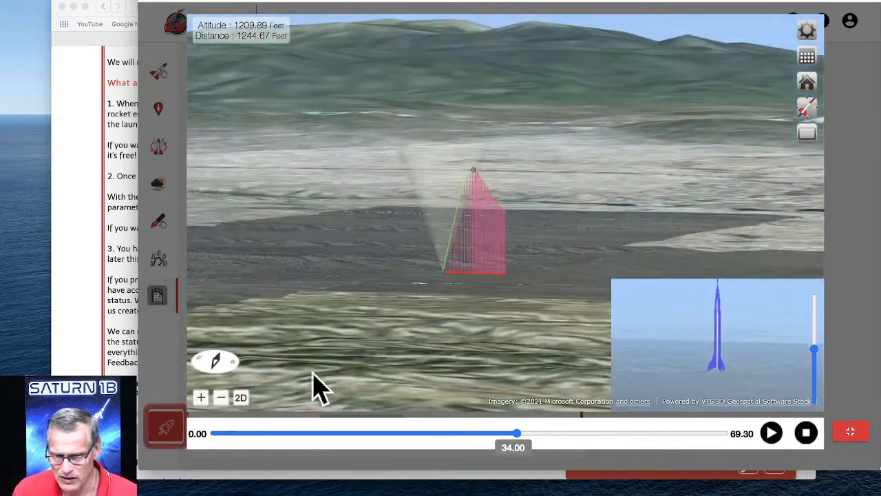
Examine the paused flight path against the surrounding terrain from various distances and angles.
scroll(452, 282, down, 10)
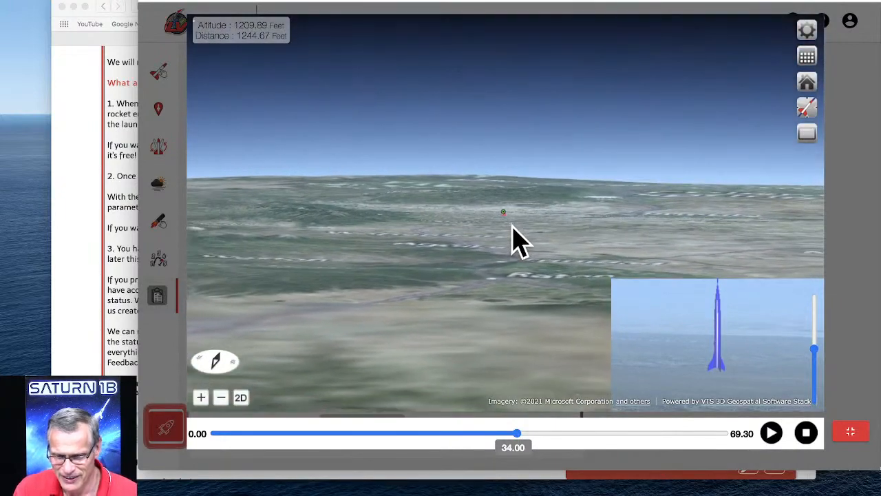
scroll(512, 225, up, 2)
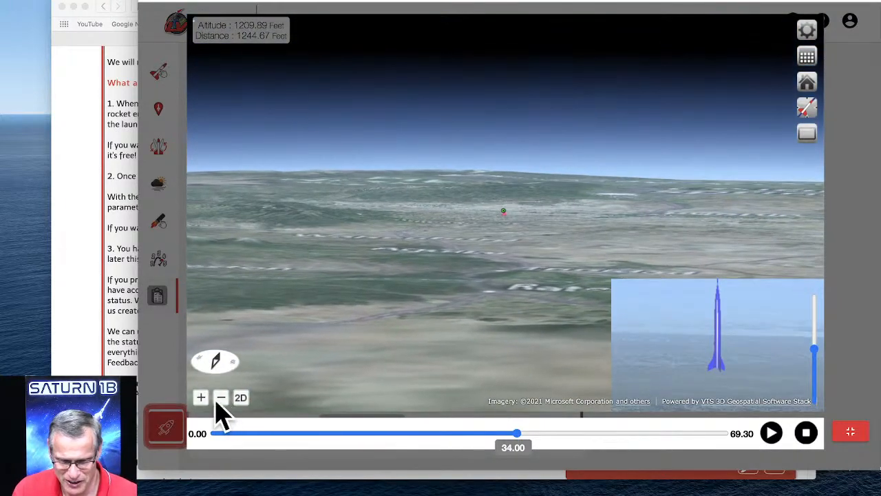
click(201, 397)
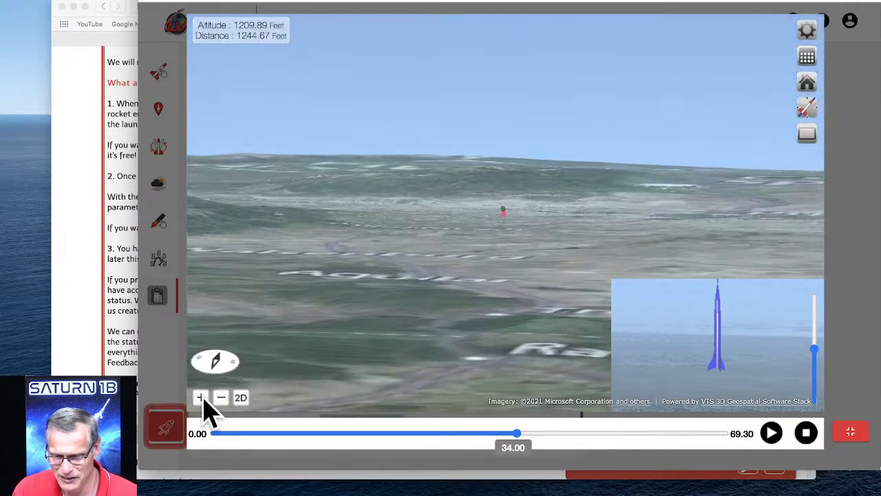
click(201, 398)
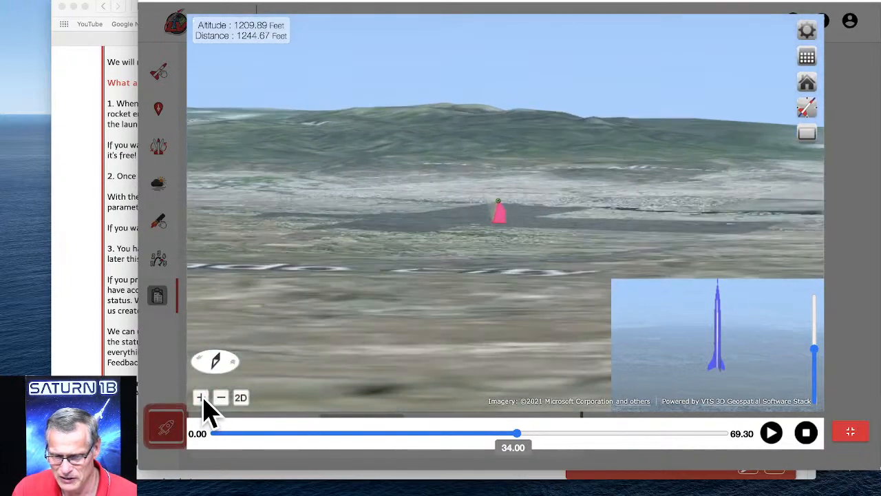
scroll(504, 266, up, 5)
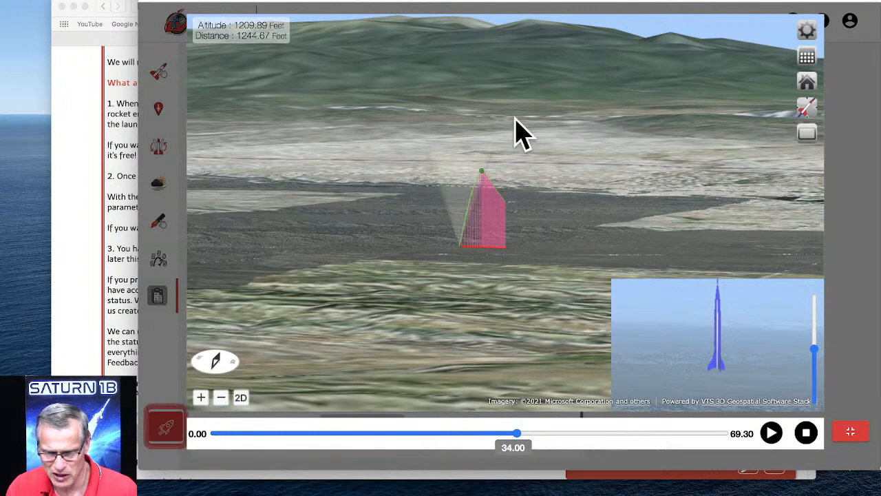
drag(530, 201, 525, 187)
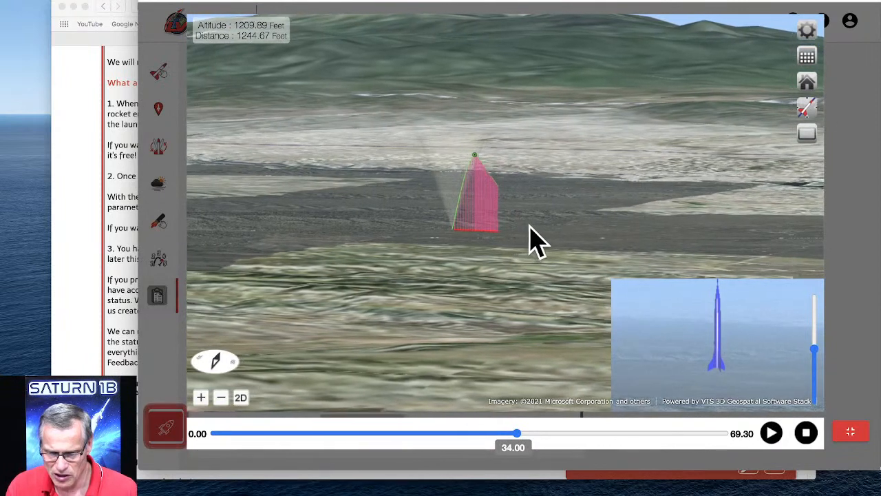
drag(530, 225, 446, 59)
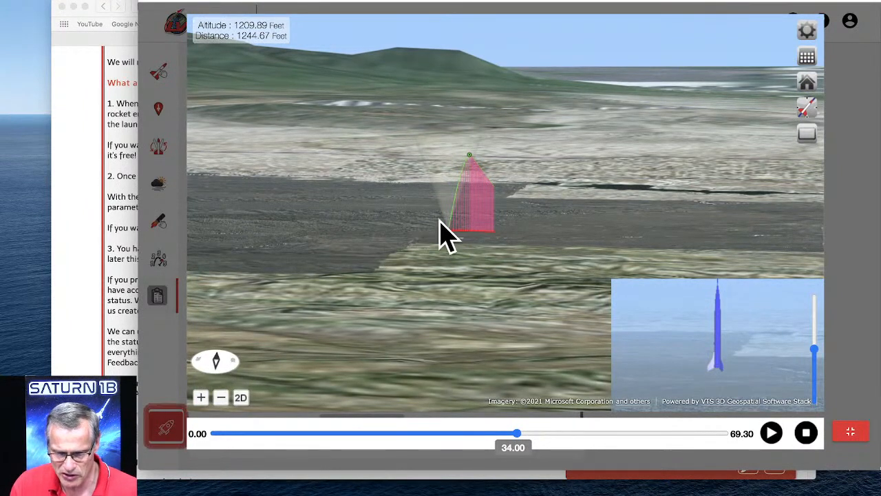
scroll(508, 233, up, 2)
scroll(495, 230, up, 3)
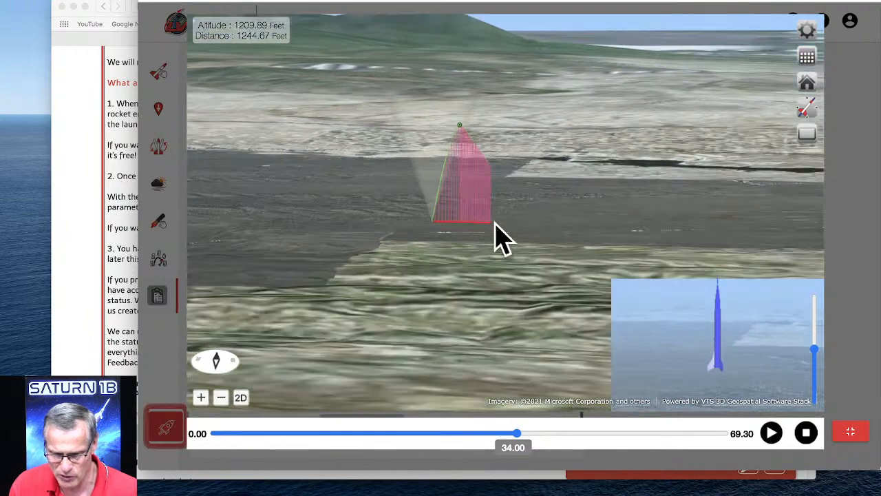
scroll(485, 236, up, 4)
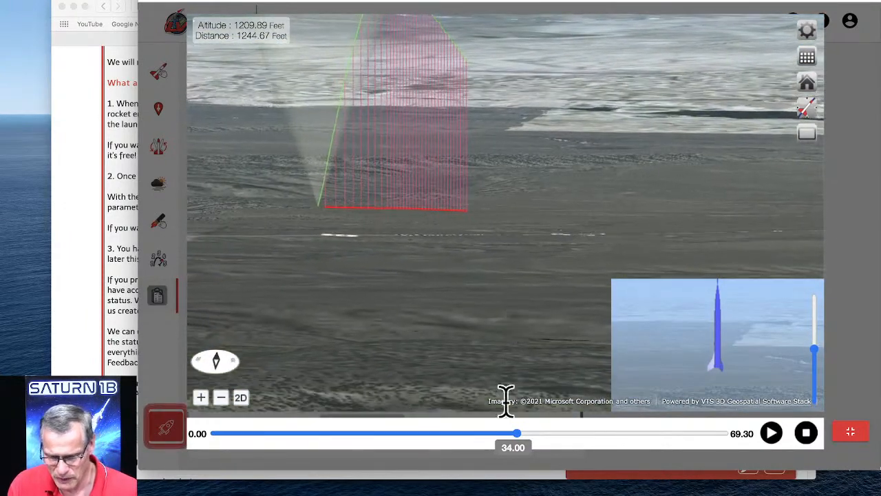
Advance the flight playback to its end at 69.30 seconds and return the 3D view to its normal size, bringing the launch point into view.
click(534, 435)
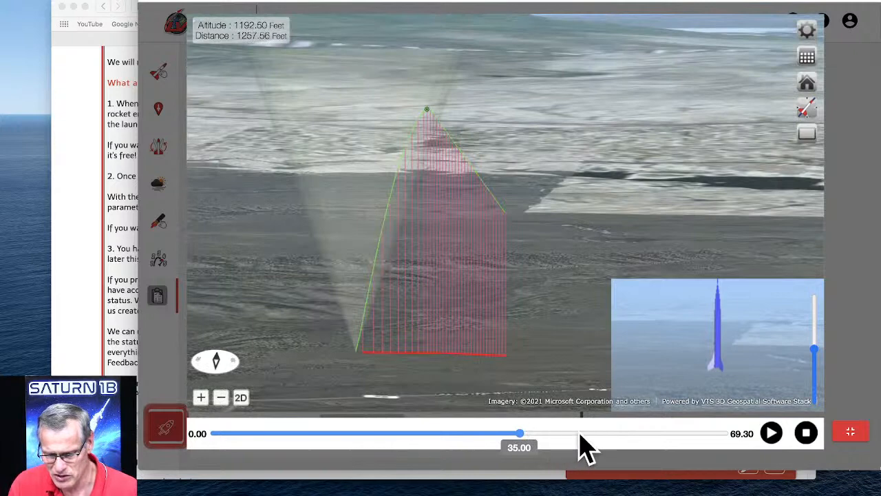
click(696, 435)
click(689, 435)
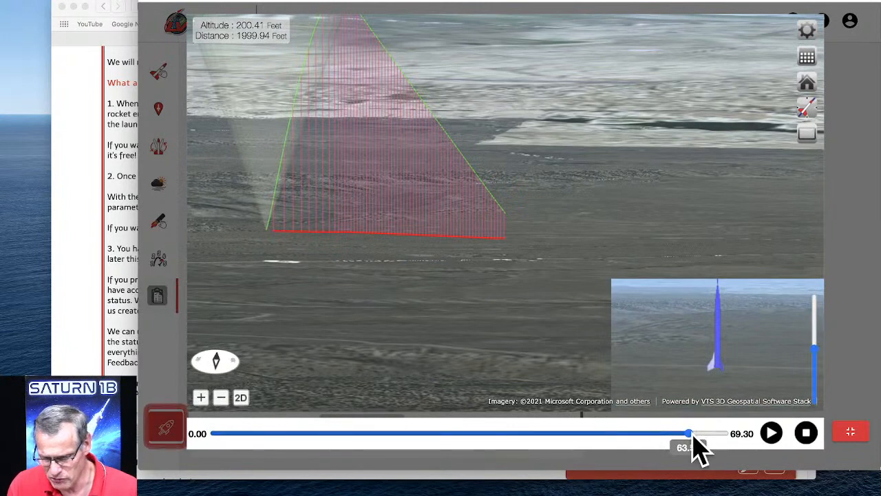
drag(706, 433, 726, 440)
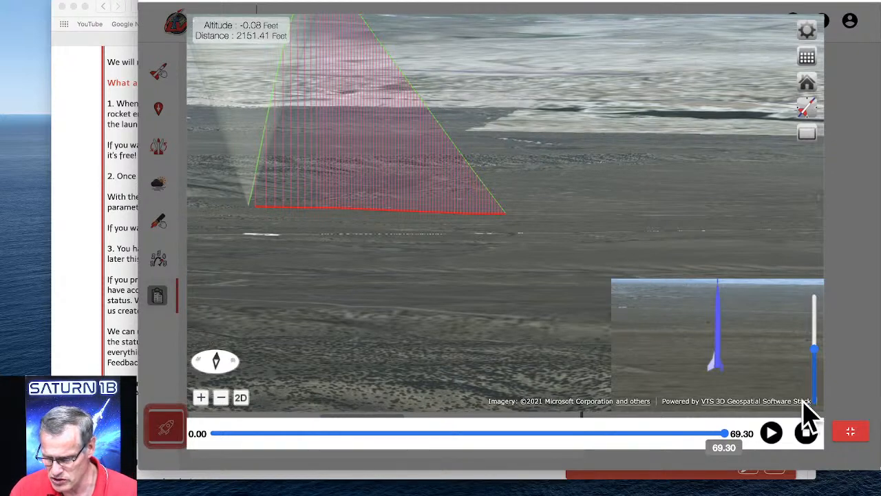
click(850, 432)
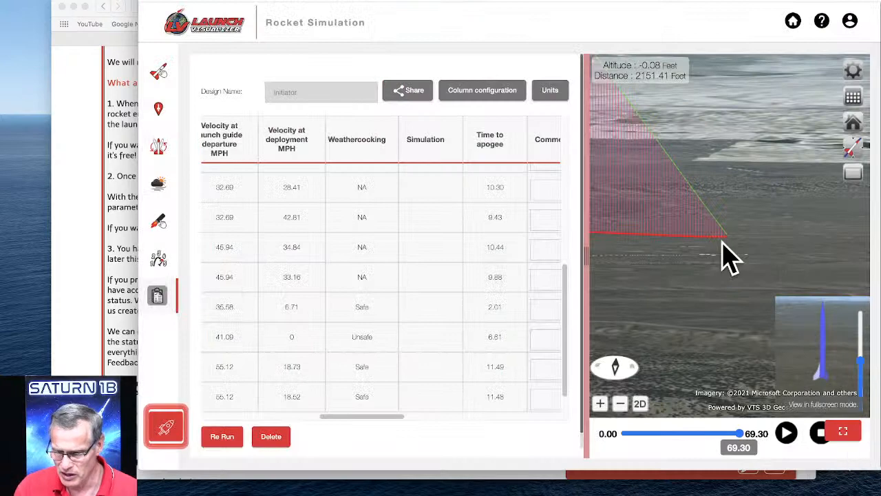
drag(707, 241, 750, 300)
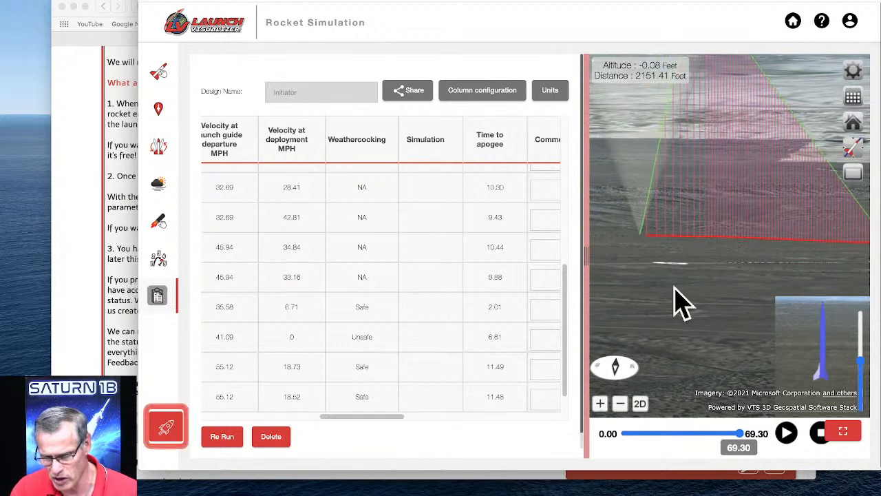
Return to the rocket design upload page and tilt the launch pad preview to a near-ground-level view.
click(159, 75)
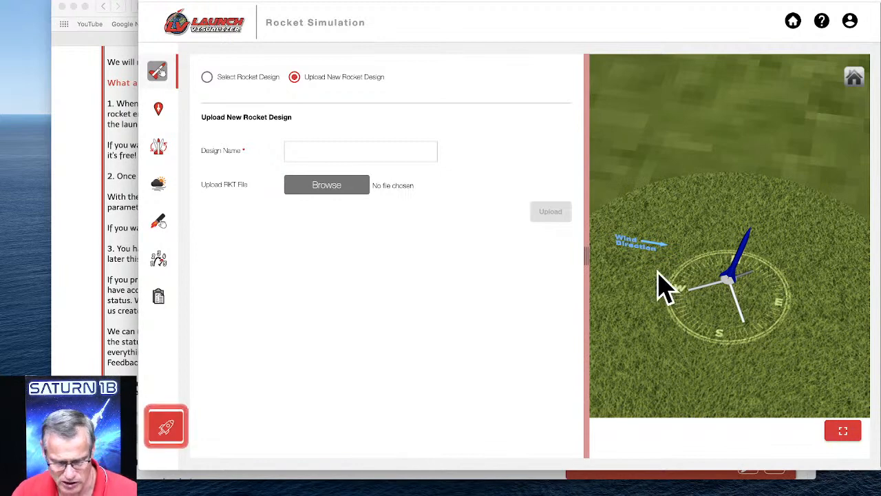
drag(662, 286, 663, 246)
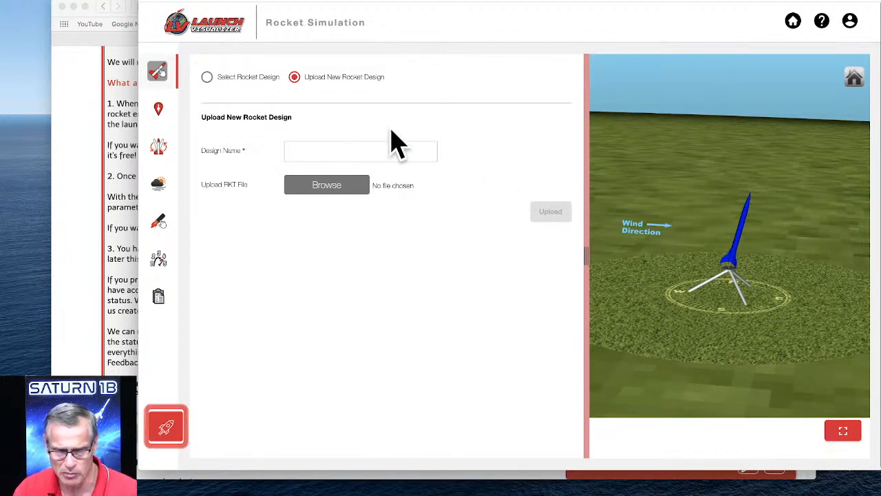
Switch to RockSim and browse the RockSim Designs folder for another rocket design to open.
click(139, 0)
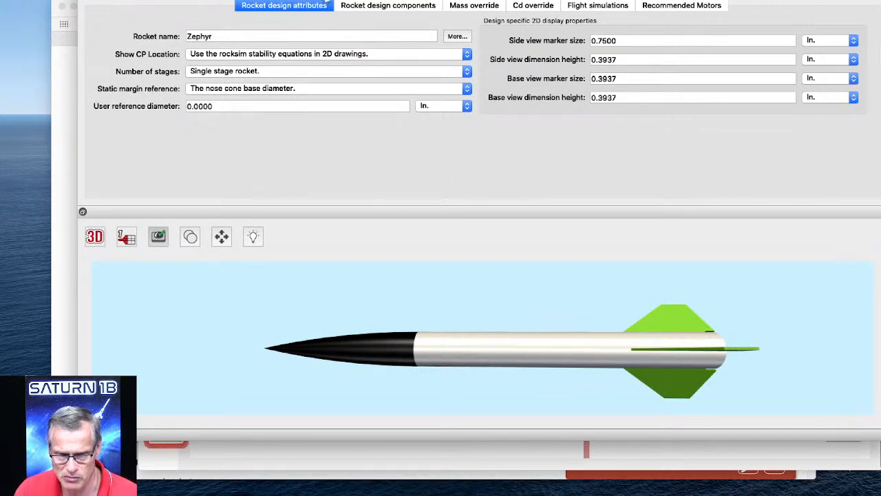
click(128, 0)
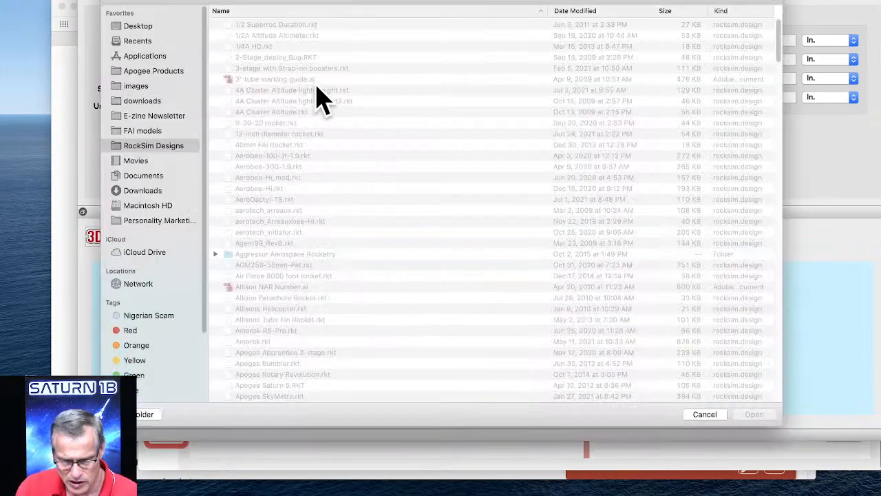
scroll(292, 234, down, 10)
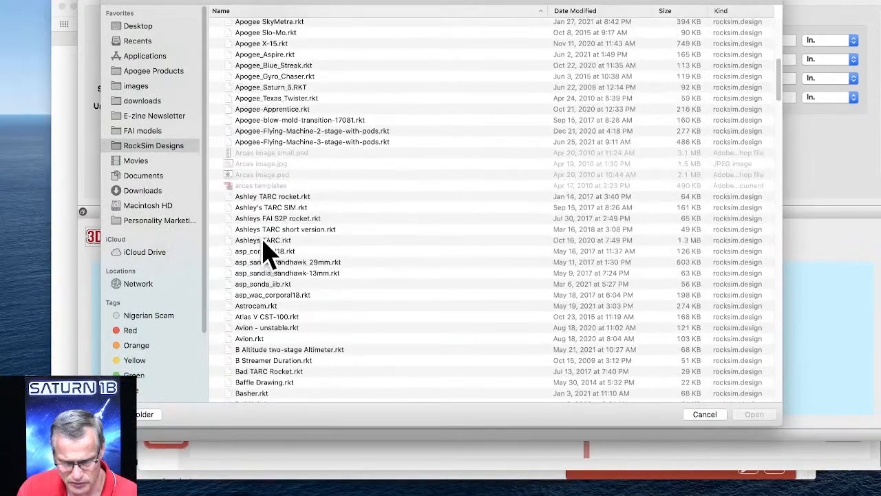
scroll(263, 249, down, 3)
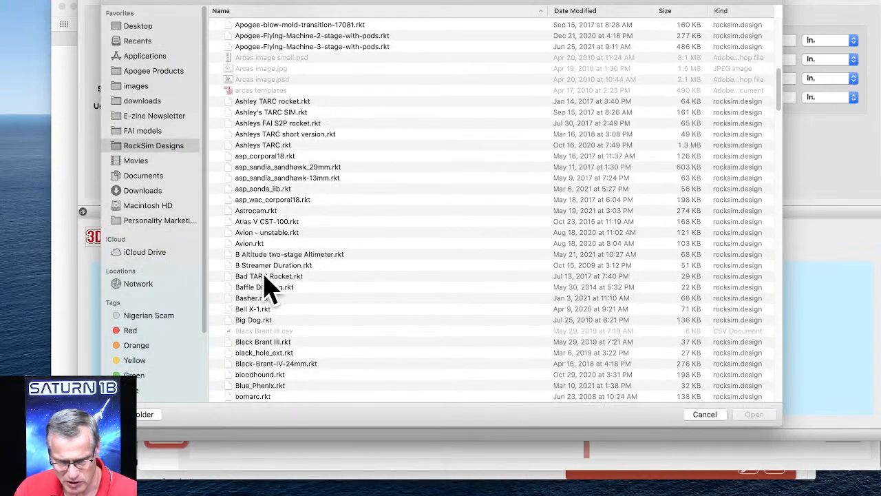
scroll(298, 253, down, 1)
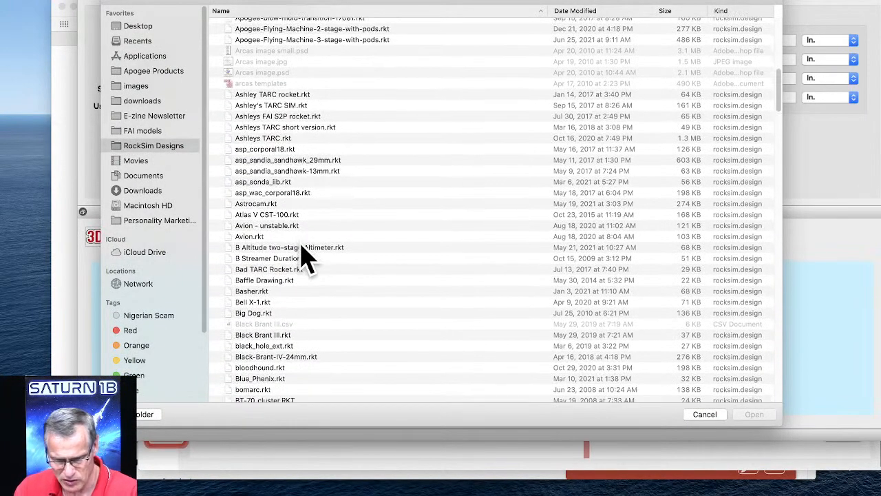
scroll(299, 253, down, 1)
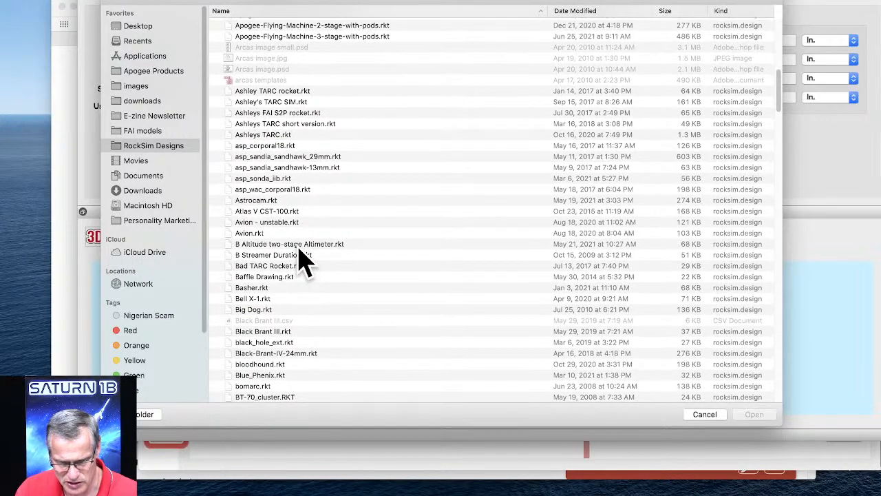
scroll(301, 260, down, 15)
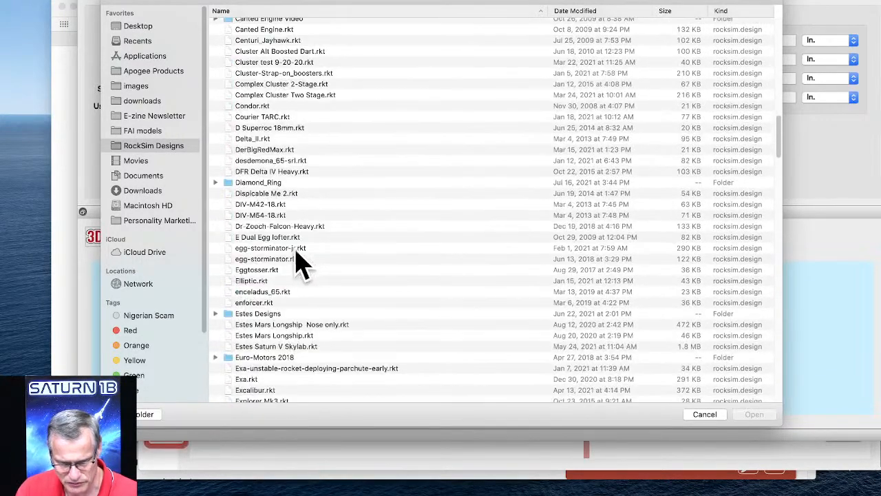
scroll(270, 289, down, 10)
scroll(274, 306, down, 10)
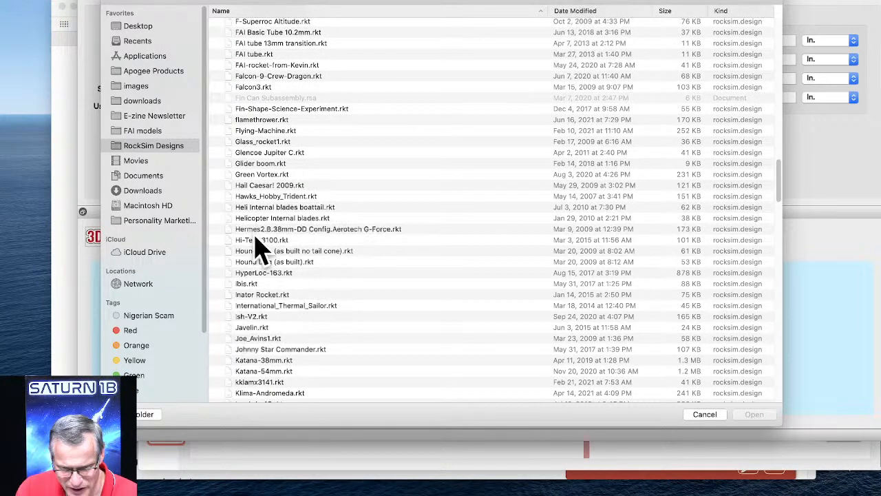
Open the design file aerotech_initiator.rkt without saving the changes to the Zephyr design.
scroll(256, 248, up, 15)
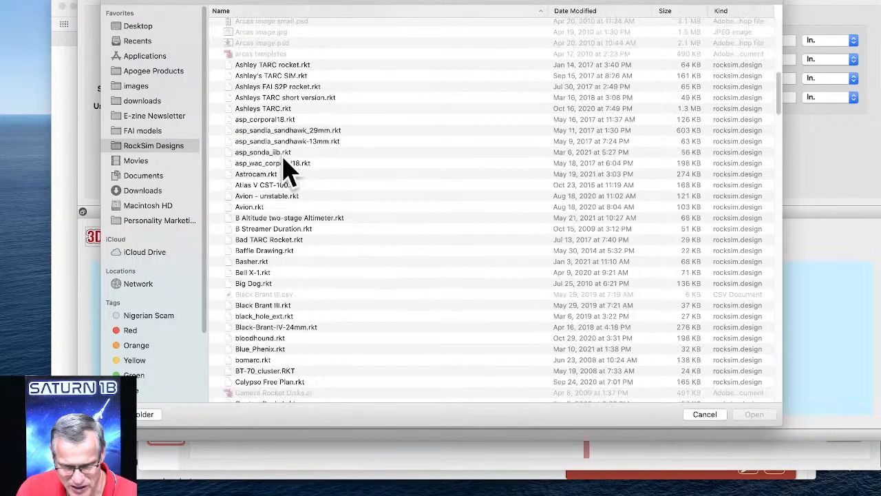
scroll(272, 176, up, 8)
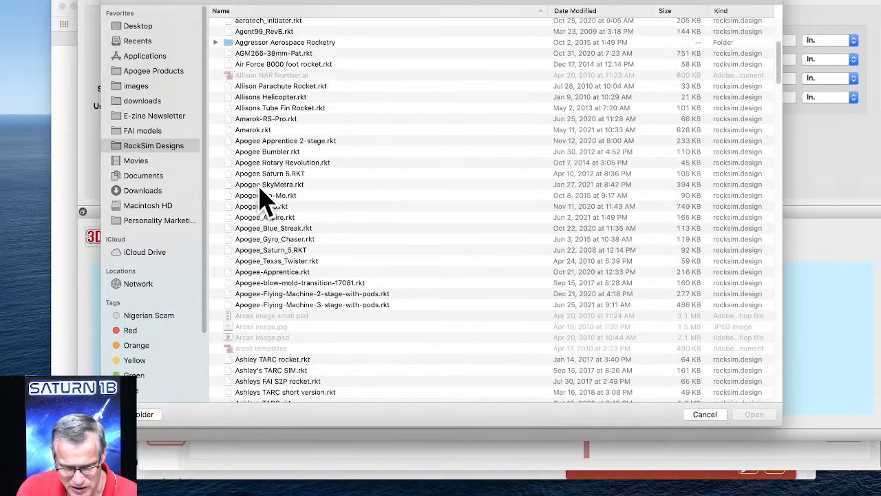
scroll(262, 152, up, 2)
click(254, 88)
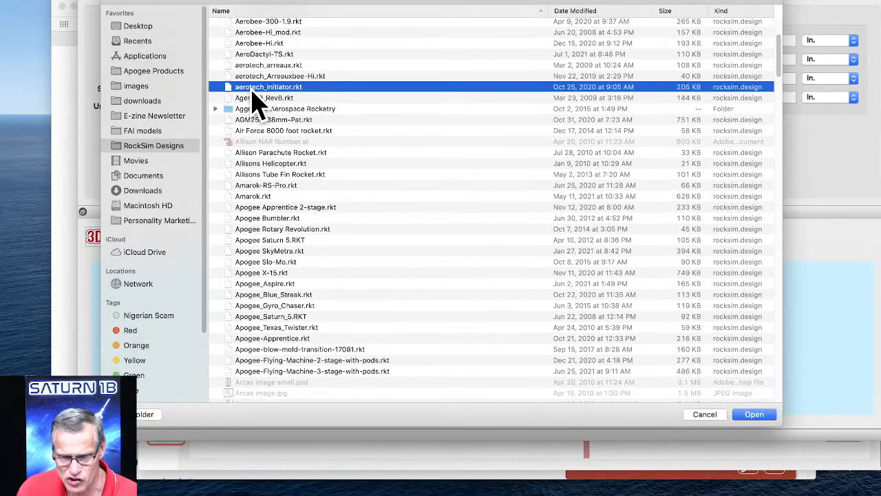
click(765, 413)
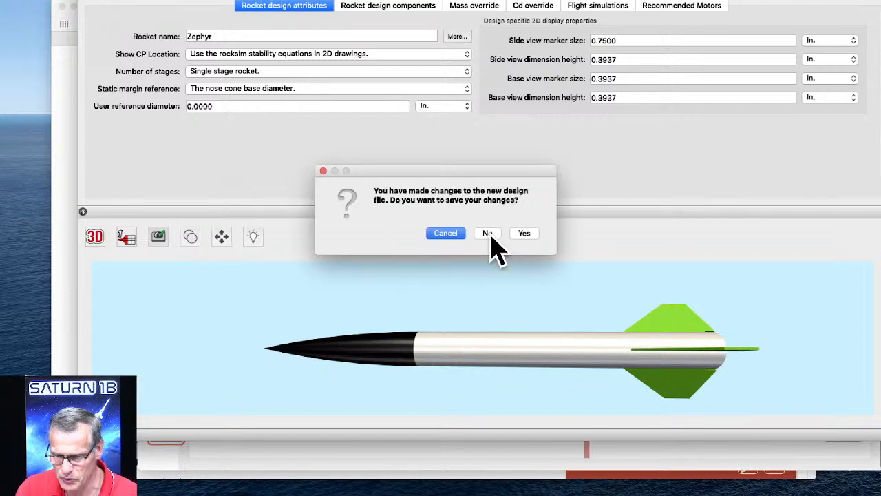
click(487, 234)
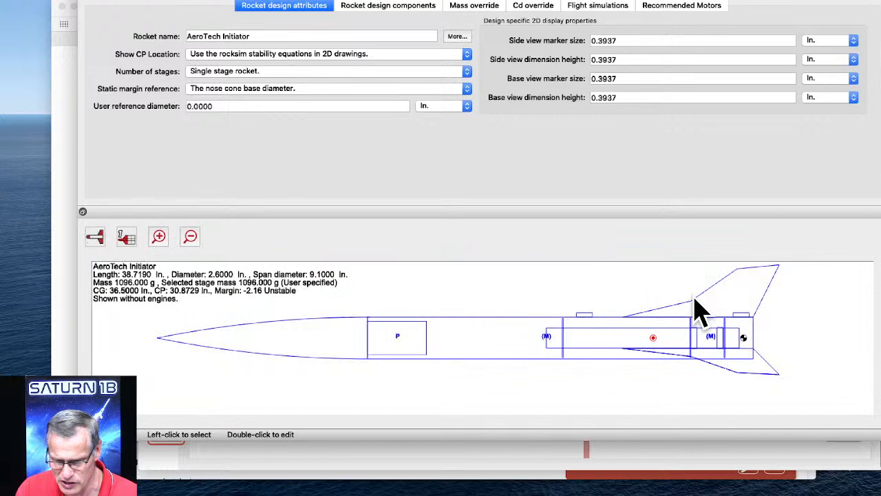
Show the AeroTech Initiator design in 3D and rotate it to inspect the whole rocket at a slight tilt.
click(95, 236)
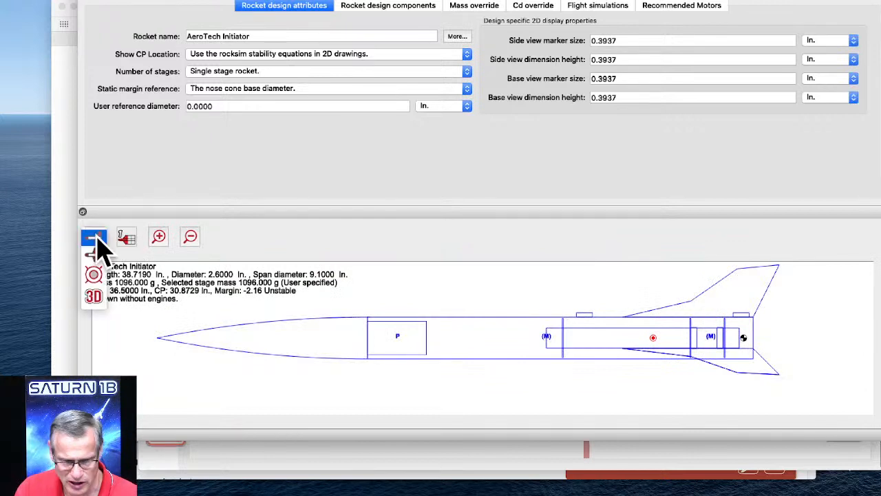
click(95, 301)
scroll(632, 336, up, 2)
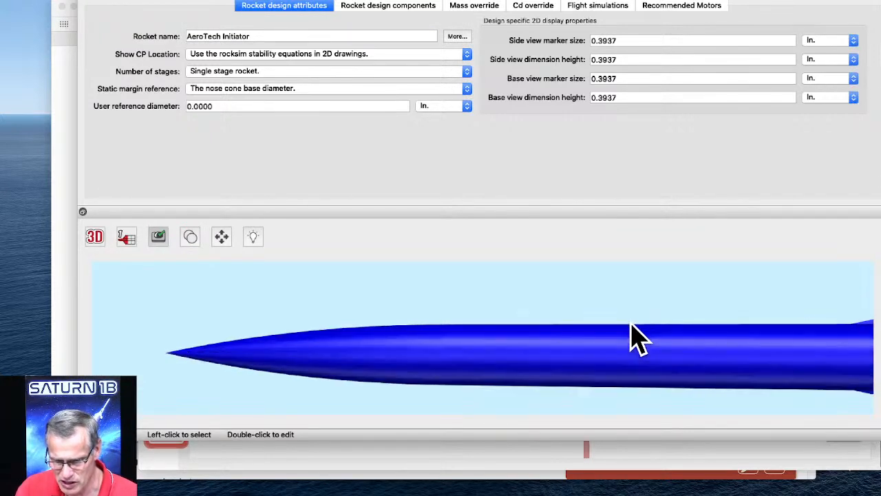
scroll(632, 336, down, 2)
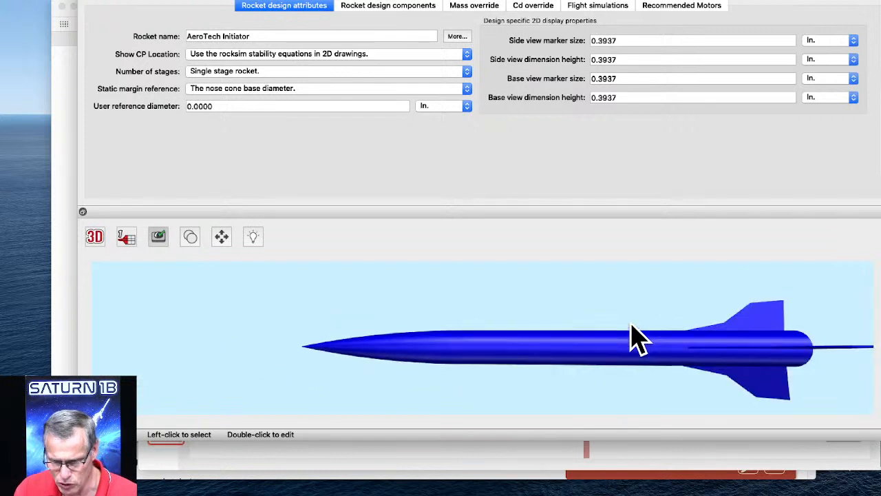
drag(630, 326, 586, 369)
drag(569, 354, 546, 352)
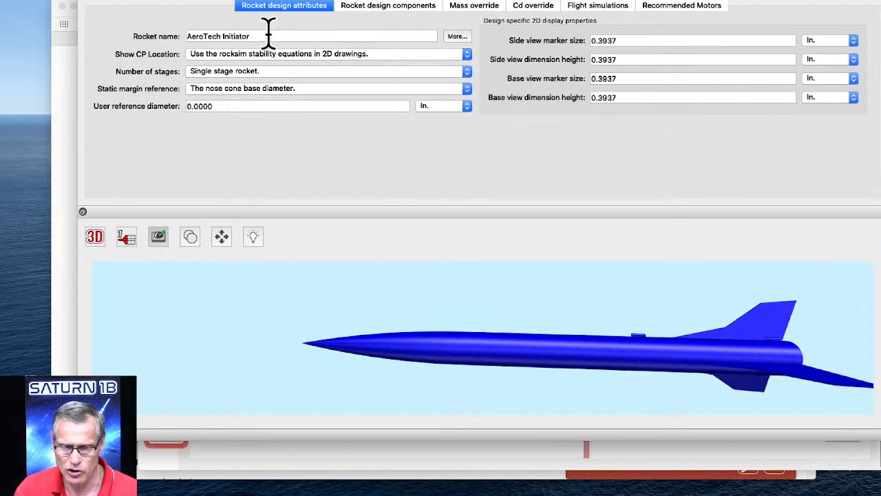
Change the nose cone's diffuse color to red (#ff0000), preview the rocket in 3D and accept the edit.
click(413, 17)
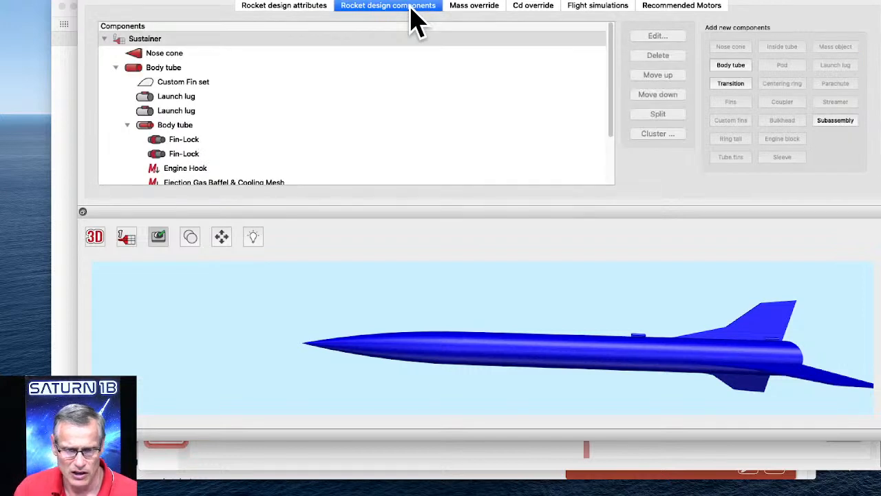
click(167, 55)
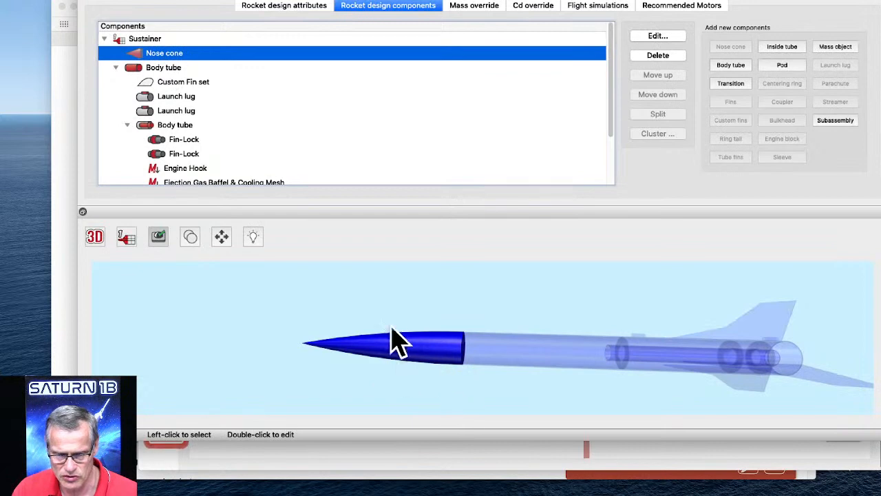
double_click(157, 55)
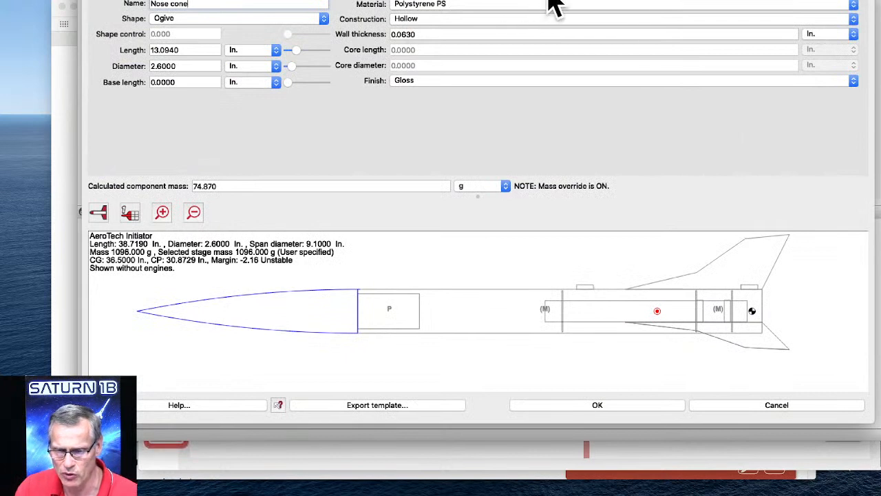
click(562, 1)
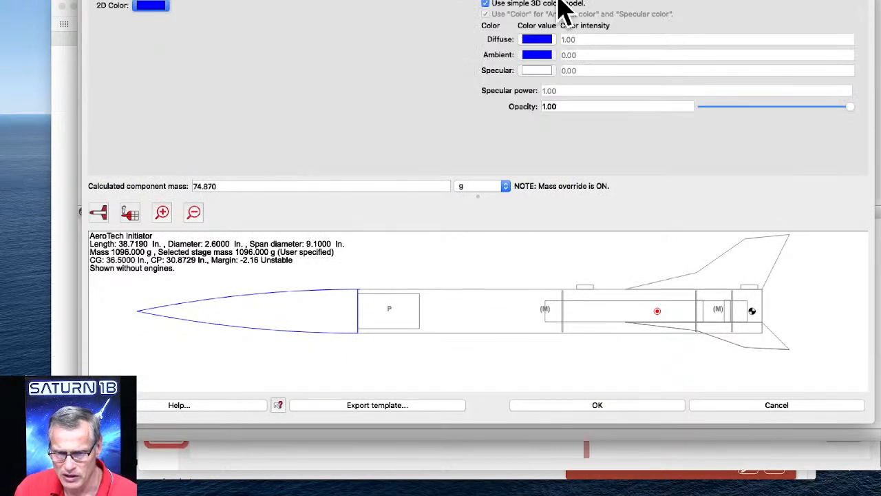
click(536, 39)
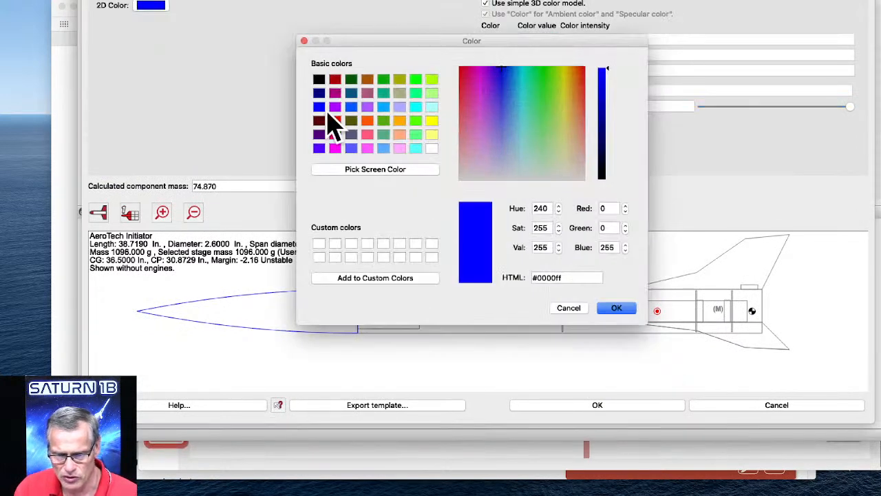
click(334, 121)
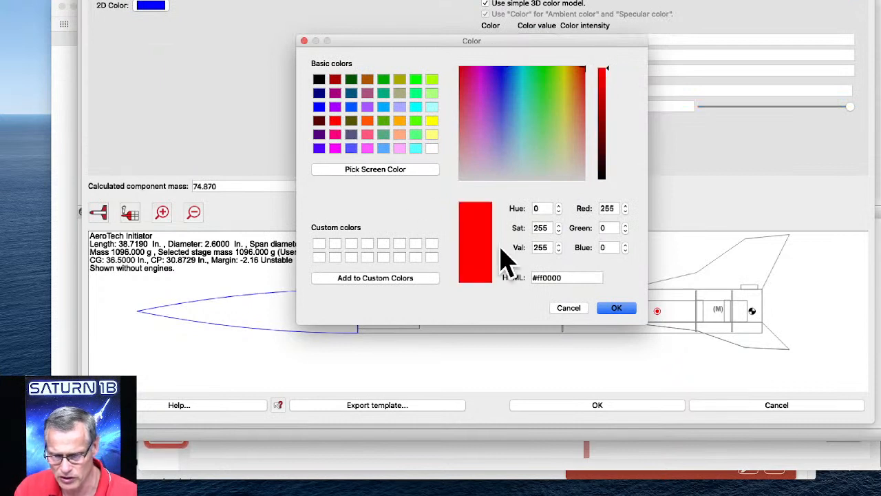
click(614, 309)
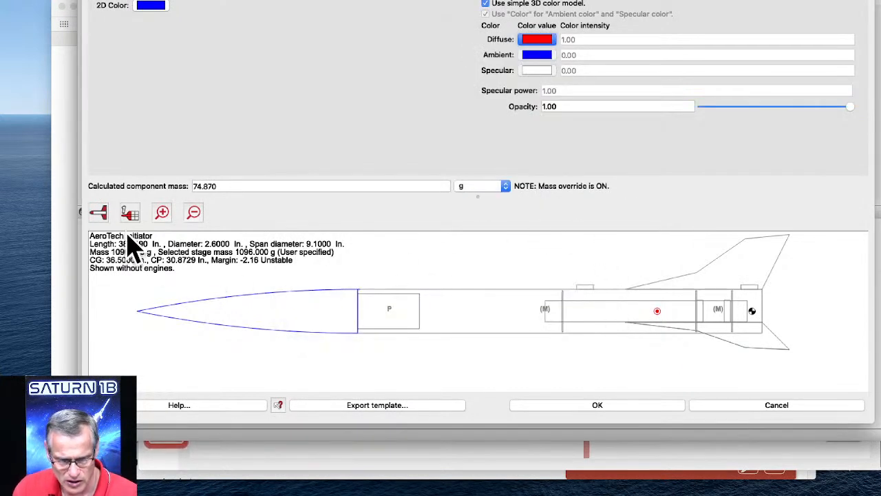
click(100, 214)
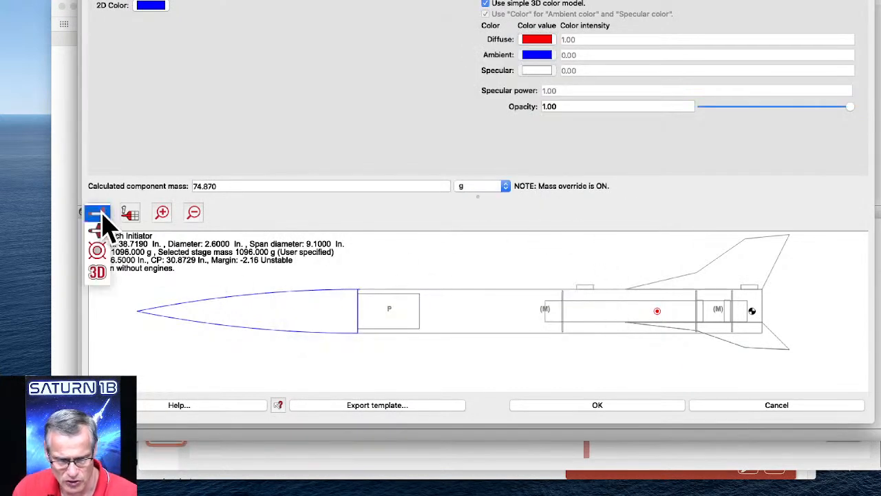
click(101, 276)
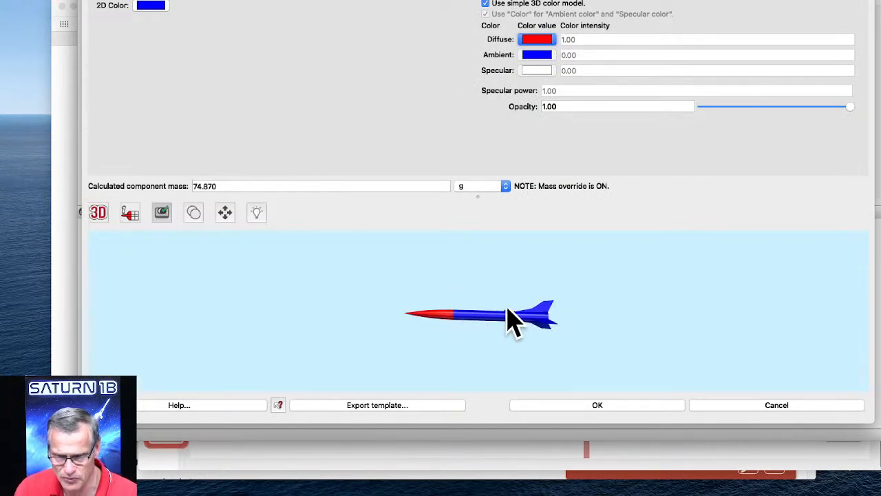
click(612, 410)
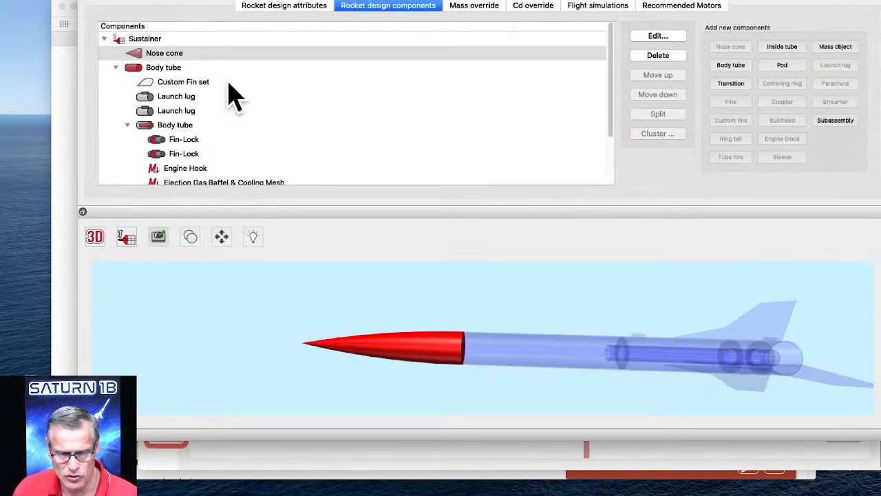
Change the main body tube's diffuse color to white (#ffffff) and accept the edit.
click(162, 68)
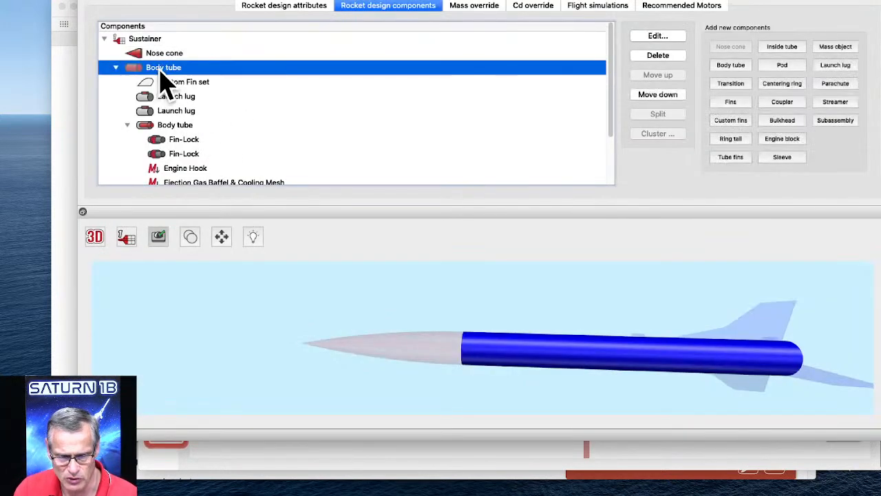
double_click(154, 67)
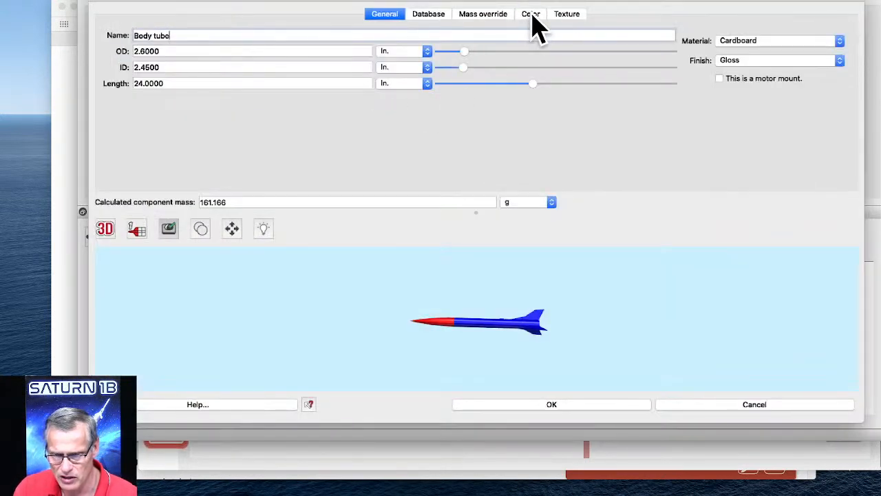
click(532, 16)
click(534, 72)
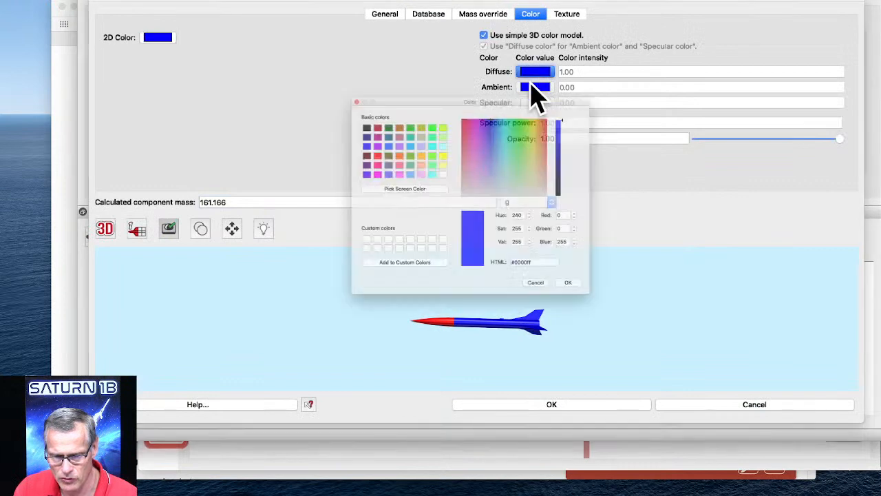
click(425, 259)
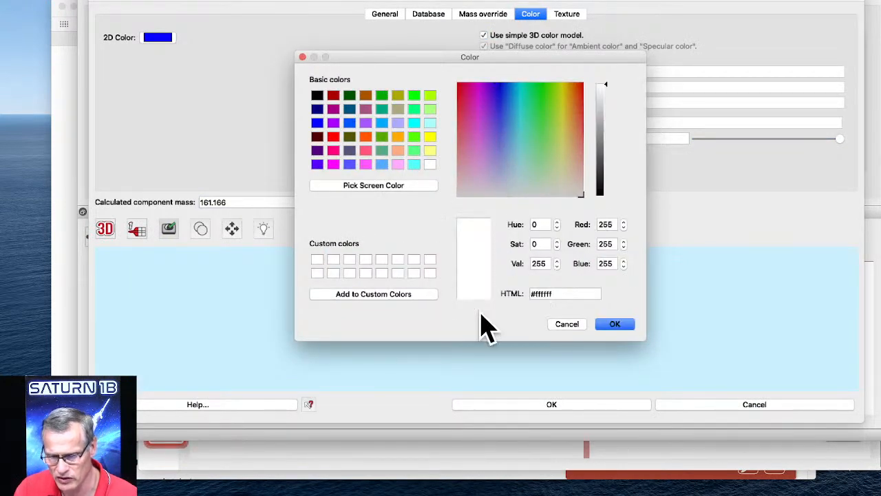
click(616, 331)
click(584, 406)
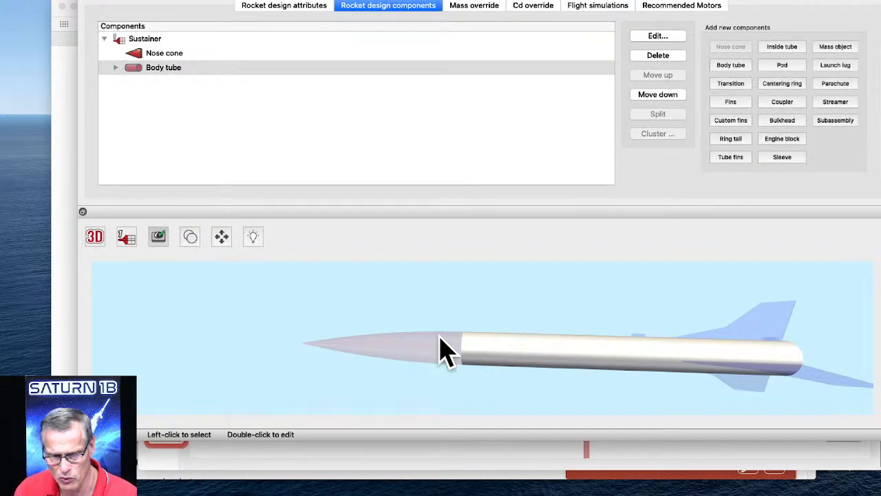
Change the custom fin set's diffuse color to red, accept the edit and rotate the 3D rocket to inspect it.
click(115, 68)
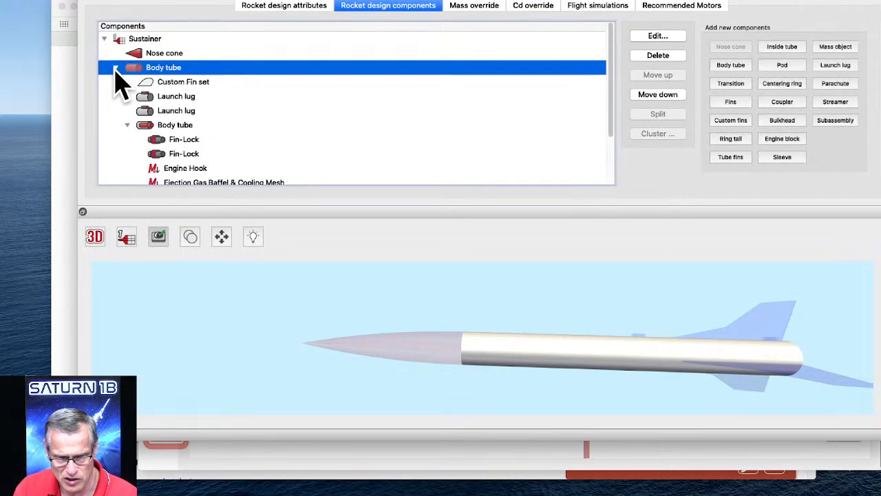
click(180, 83)
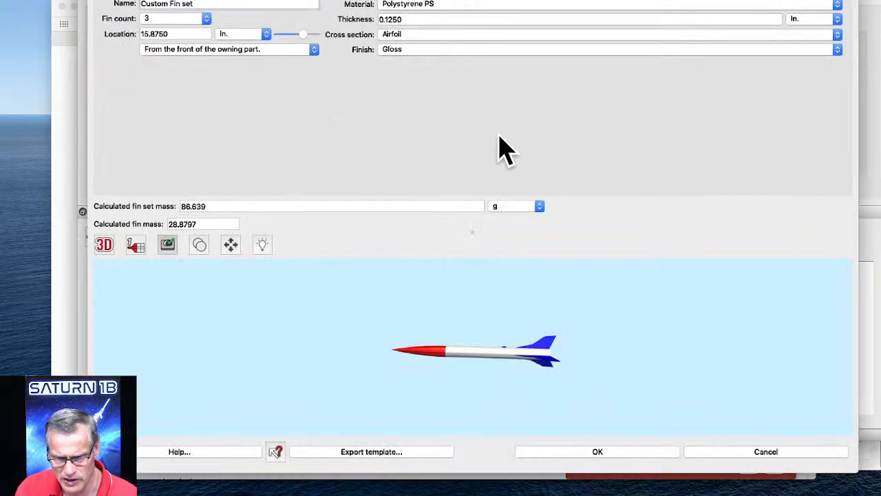
click(627, 3)
click(531, 39)
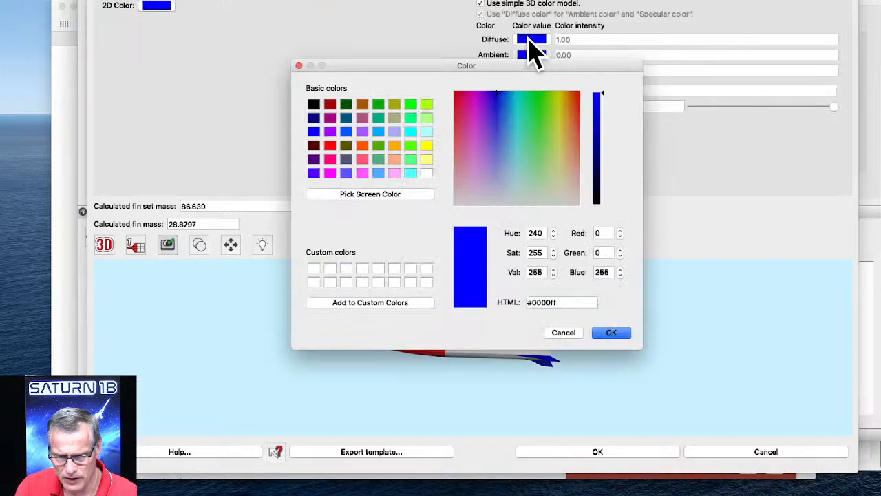
click(331, 146)
click(611, 333)
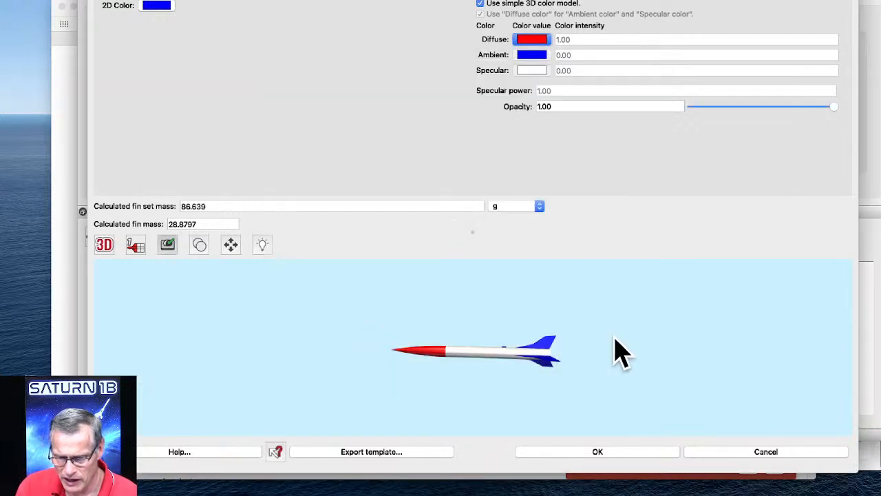
click(597, 452)
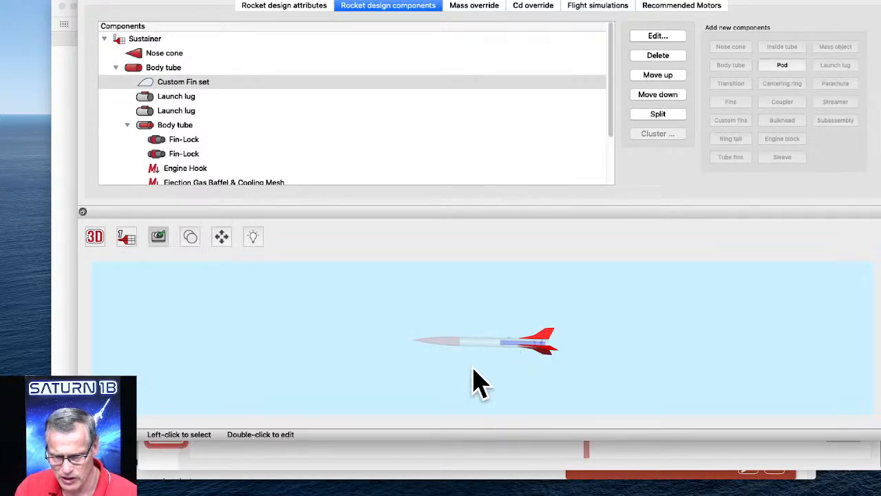
scroll(514, 361, up, 5)
drag(514, 362, 484, 314)
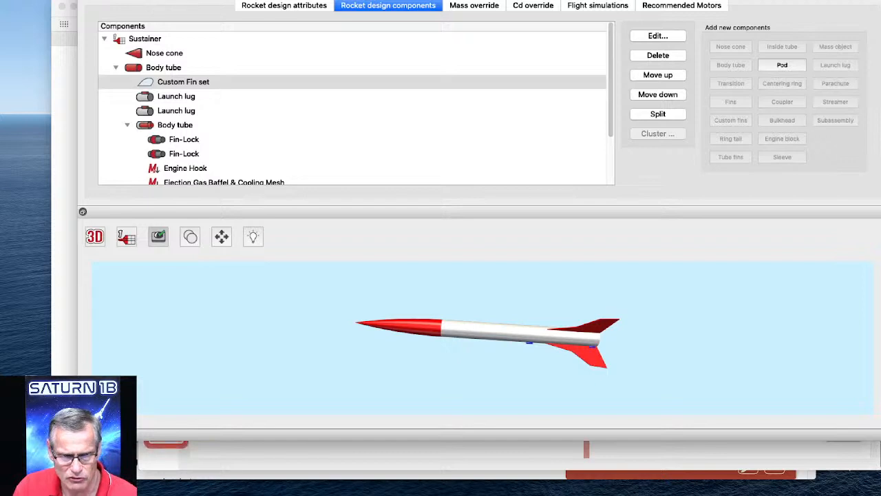
Save the recolored design as a new file named aerotech_initiator-colorized on the Desktop.
click(90, 0)
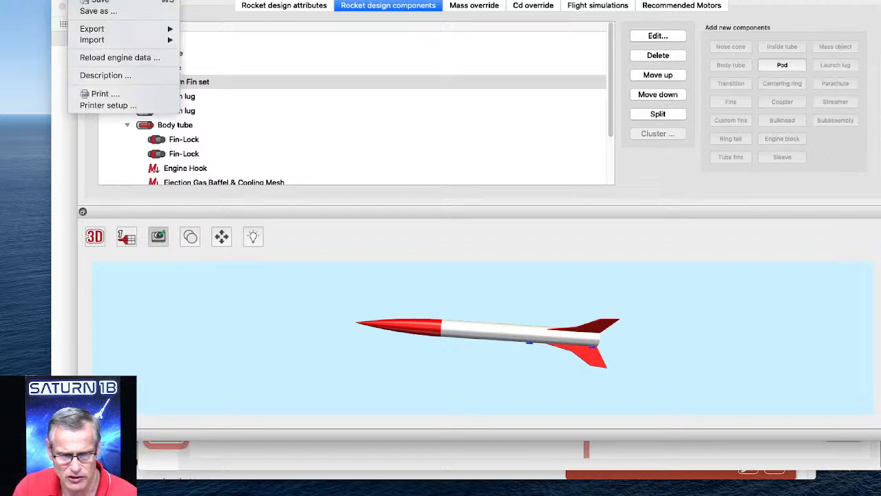
click(93, 11)
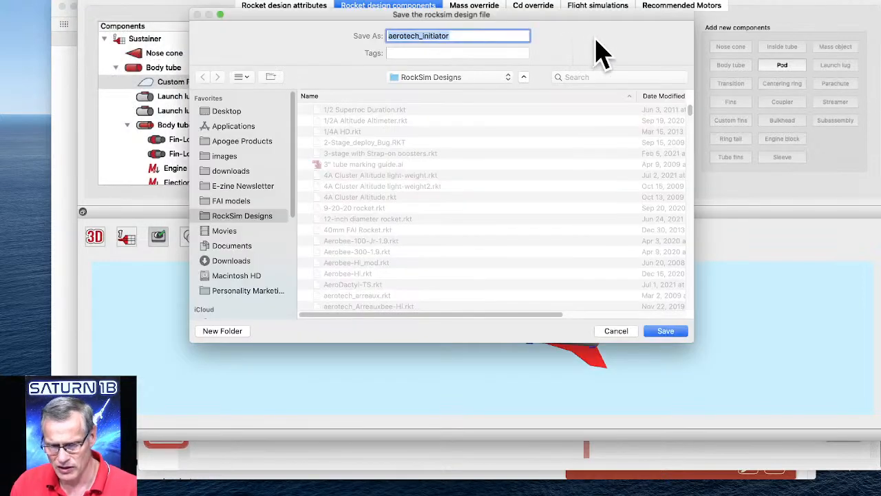
click(219, 113)
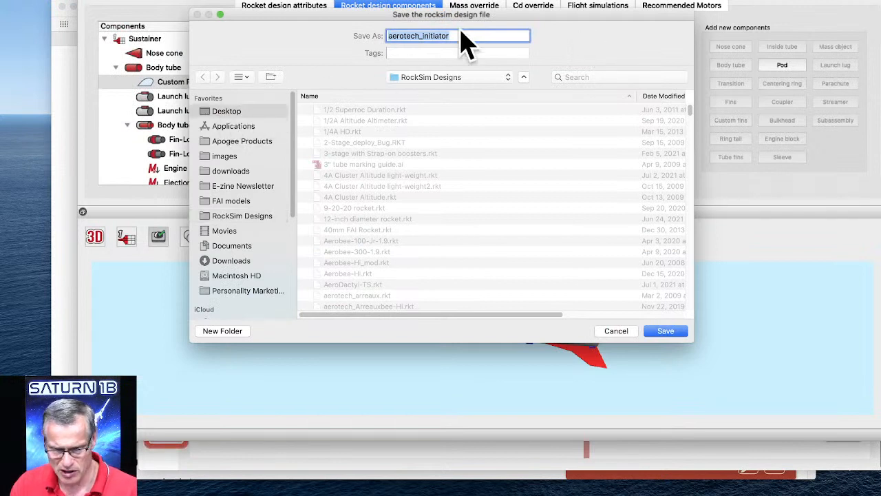
click(458, 35)
text(-colorized)
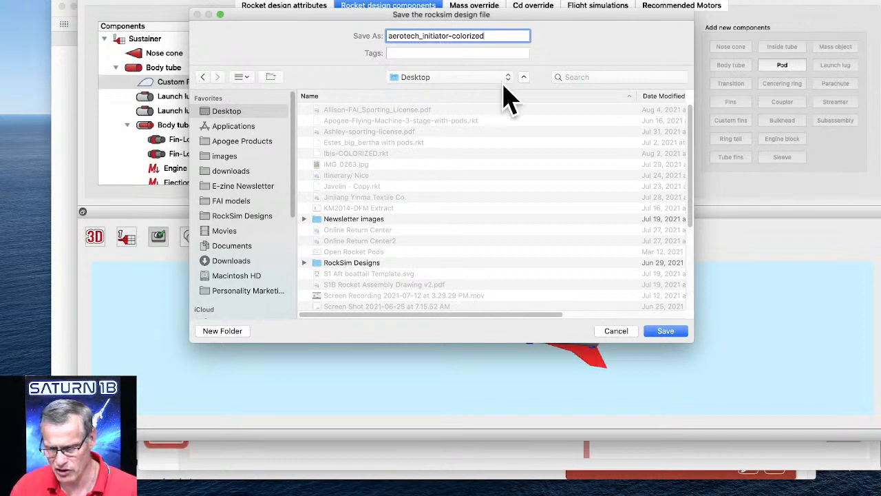
click(671, 333)
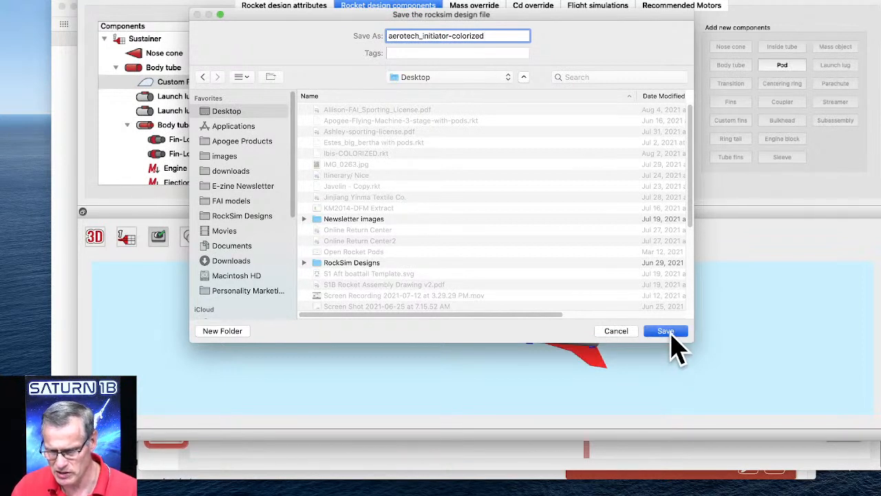
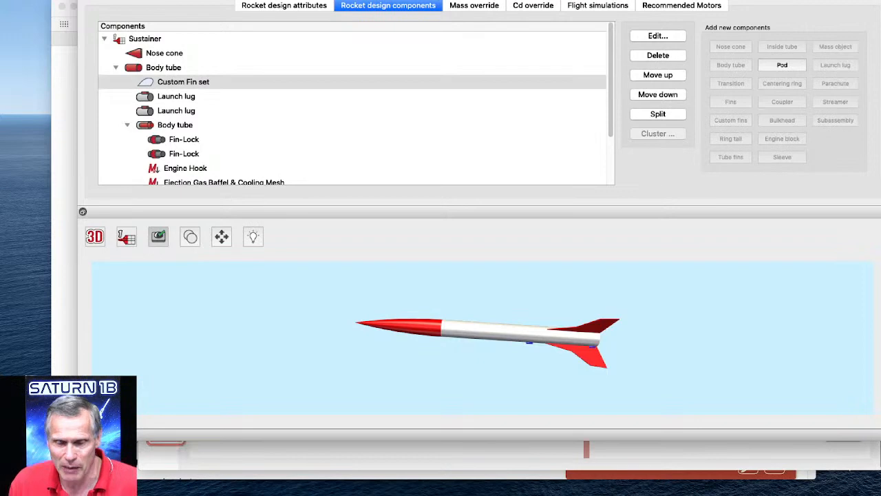
Switch to the Apogee website, find the visiting directions and view the larger image of the store's location.
click(68, 300)
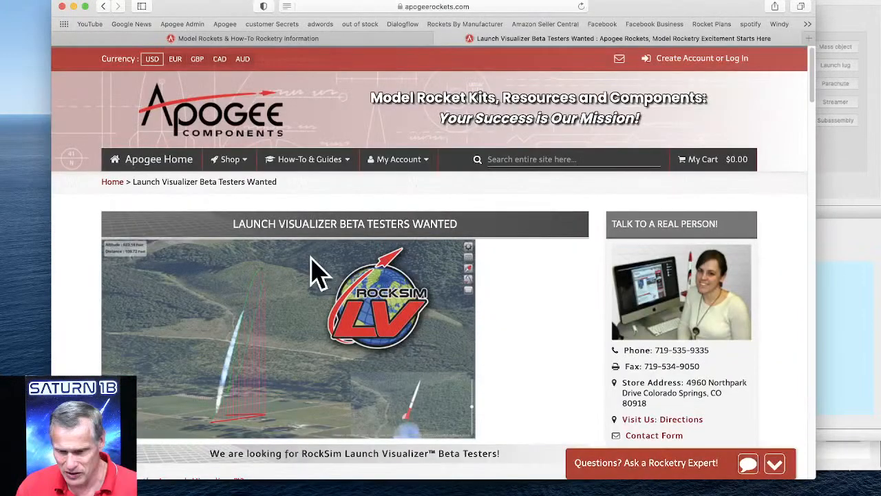
scroll(316, 272, down, 4)
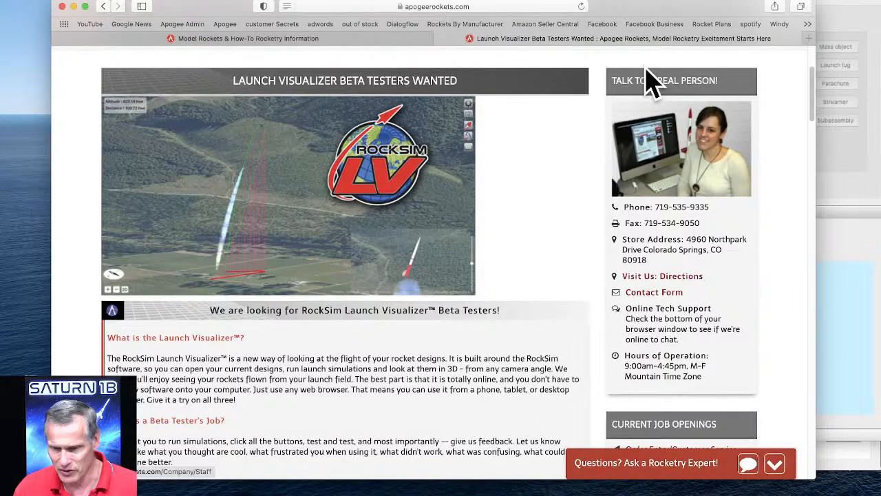
click(683, 276)
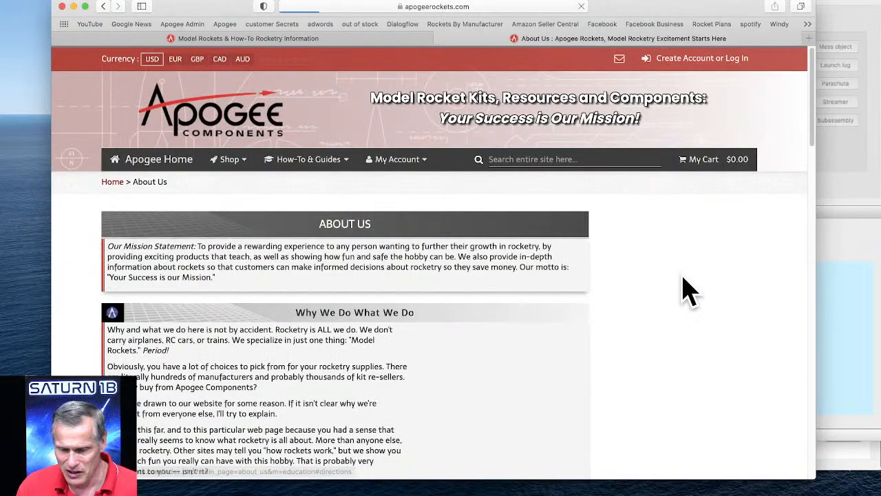
scroll(396, 234, down, 3)
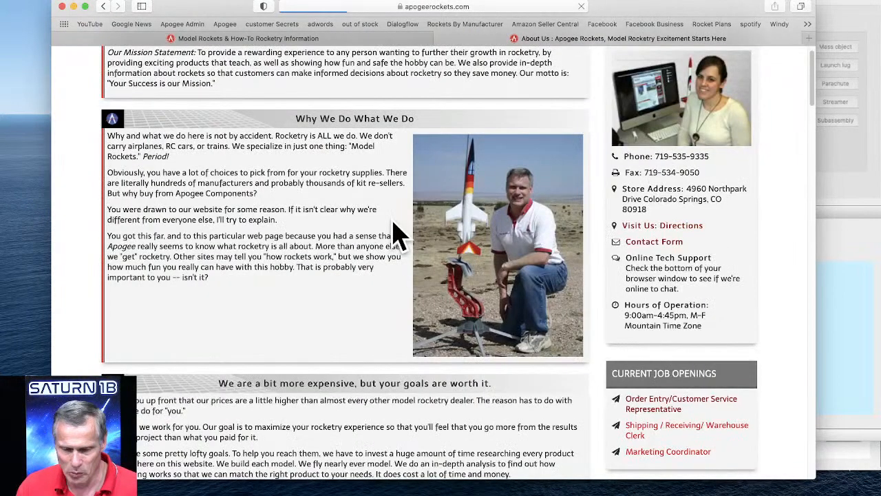
scroll(394, 227, down, 20)
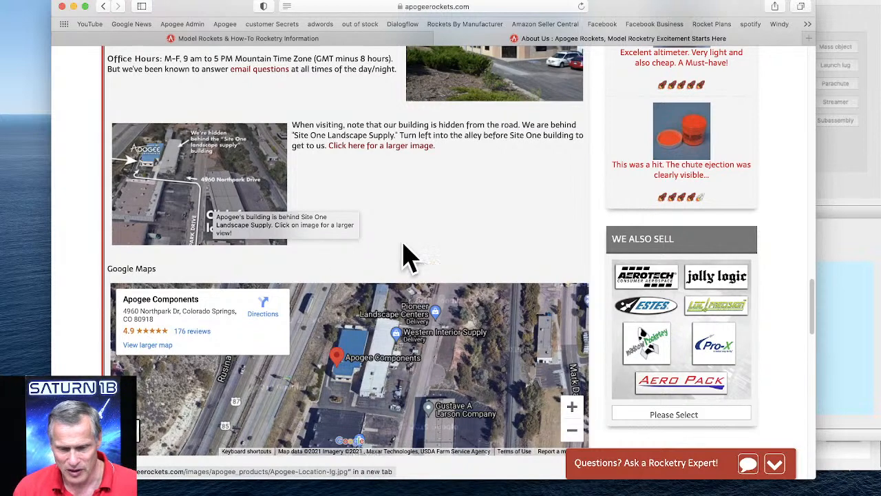
scroll(406, 254, down, 2)
scroll(413, 254, down, 1)
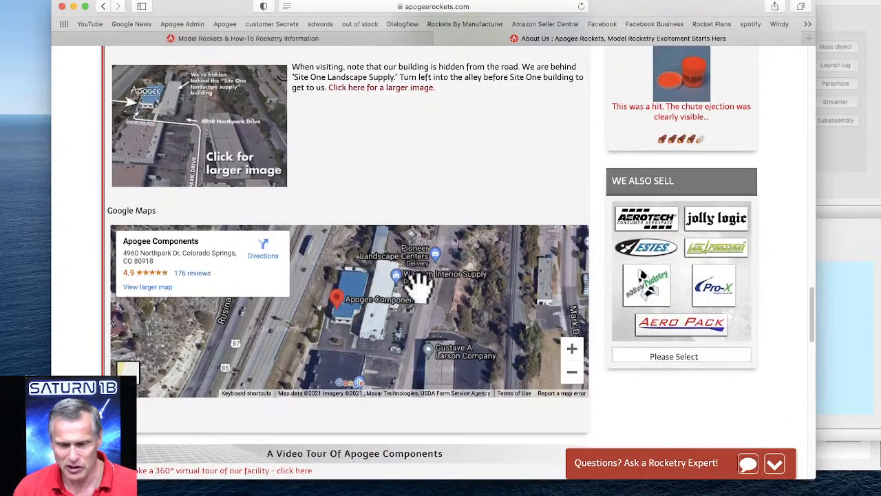
click(196, 141)
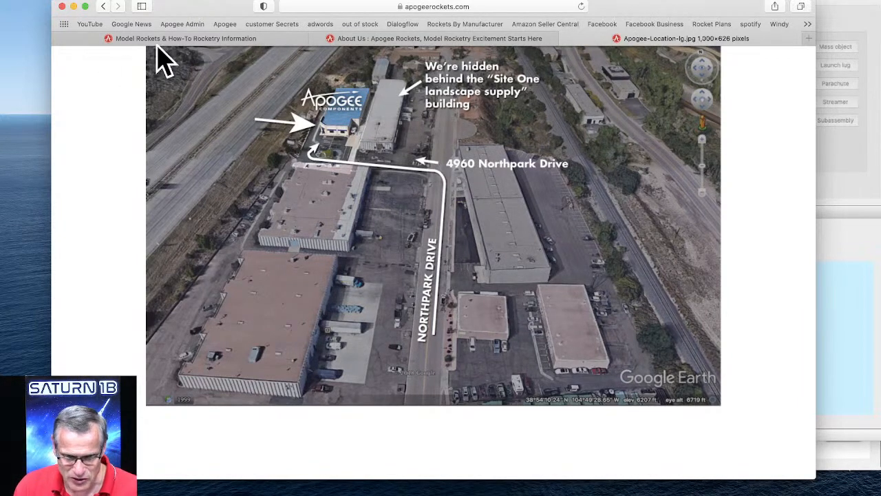
drag(190, 7, 212, 0)
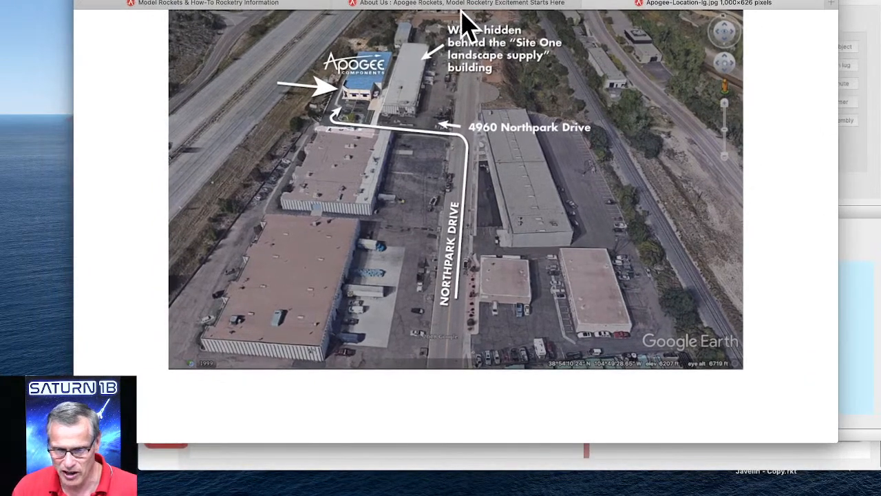
Return to the About Us page, open RockSim Video Tutorials from the site's software guides and browse the tutorial list.
click(424, 5)
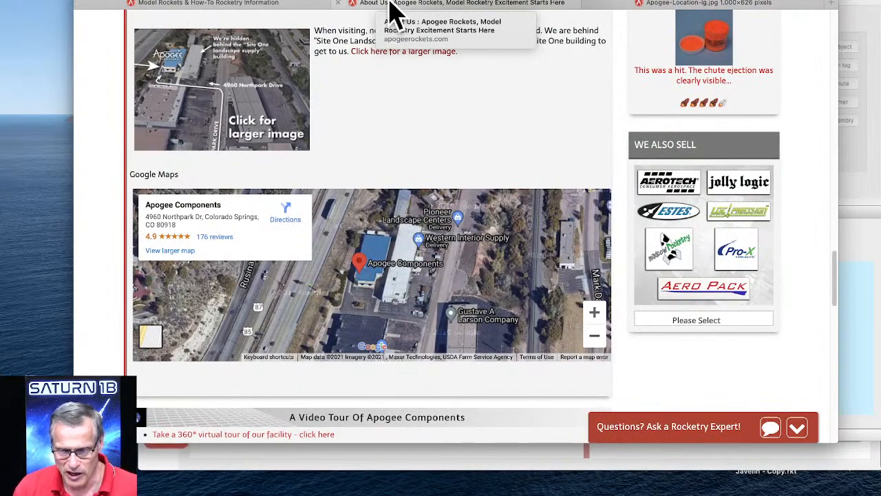
scroll(387, 103, up, 10)
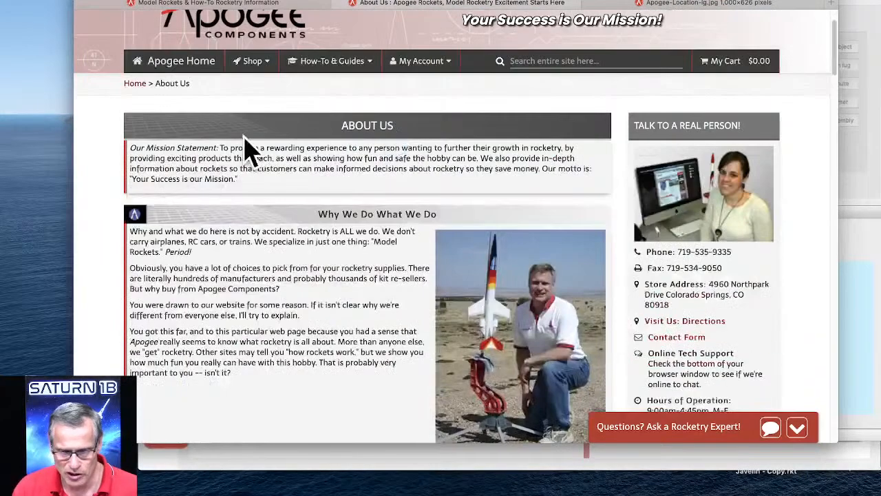
click(344, 74)
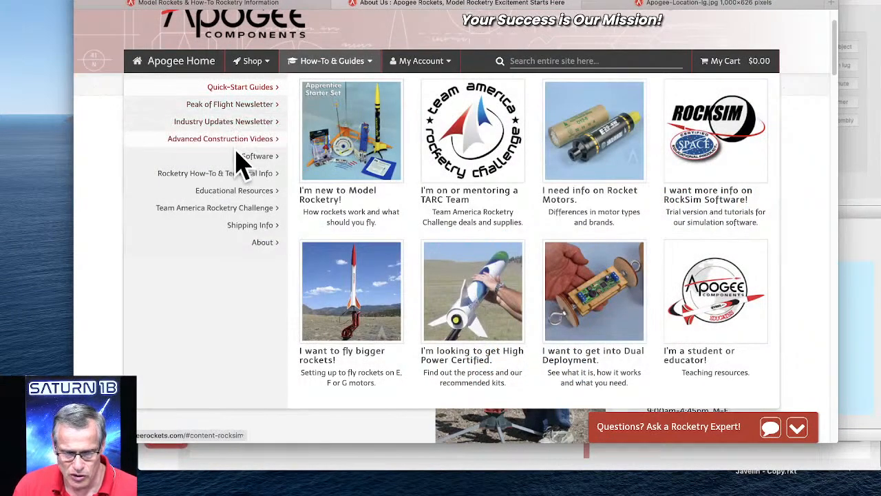
click(257, 155)
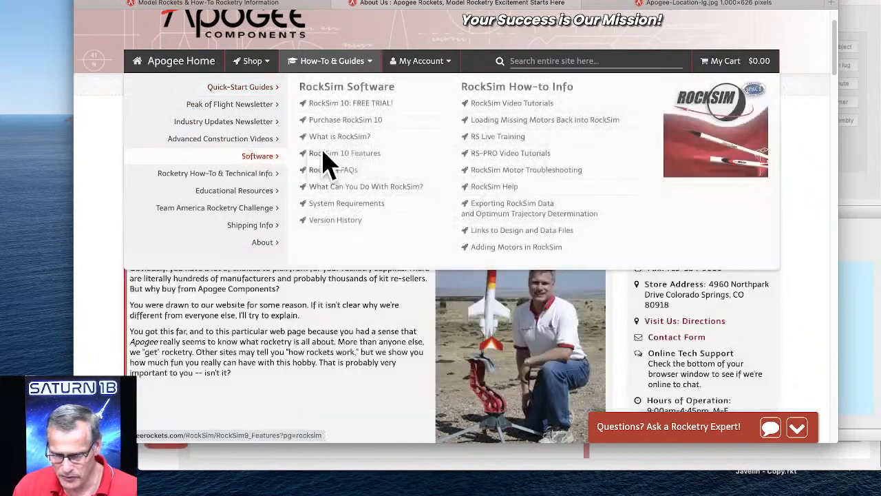
click(516, 104)
scroll(537, 185, down, 3)
scroll(435, 279, down, 1)
scroll(444, 255, down, 1)
scroll(450, 241, down, 3)
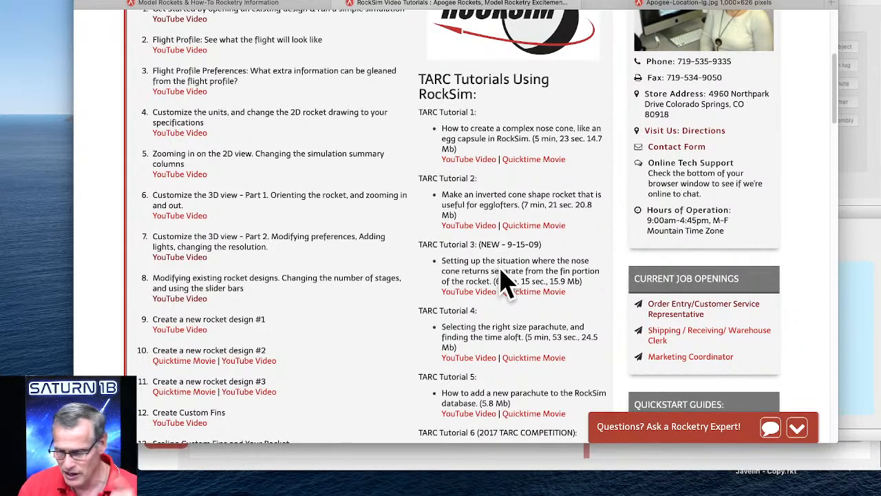
Switch back to RockSim and open egg-storminator.rkt from the RockSim Designs folder without saving changes to the current design.
click(862, 248)
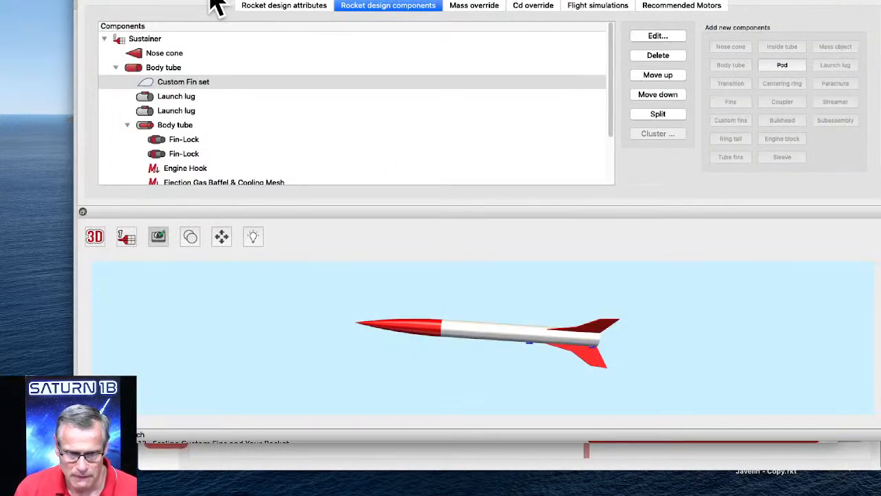
click(137, 4)
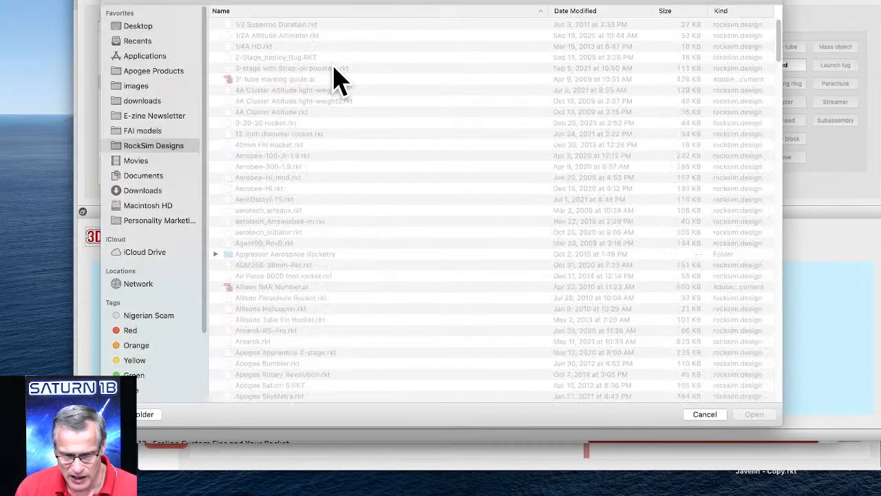
scroll(275, 227, down, 2)
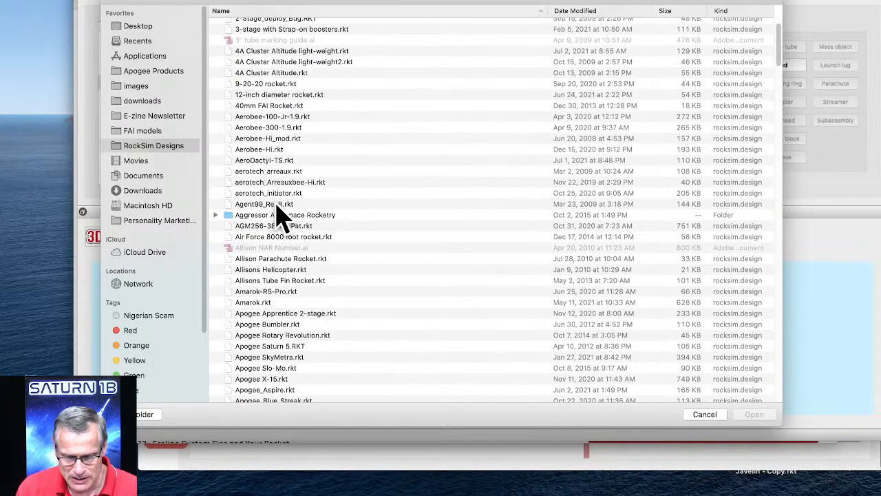
scroll(279, 221, down, 3)
scroll(330, 229, down, 1)
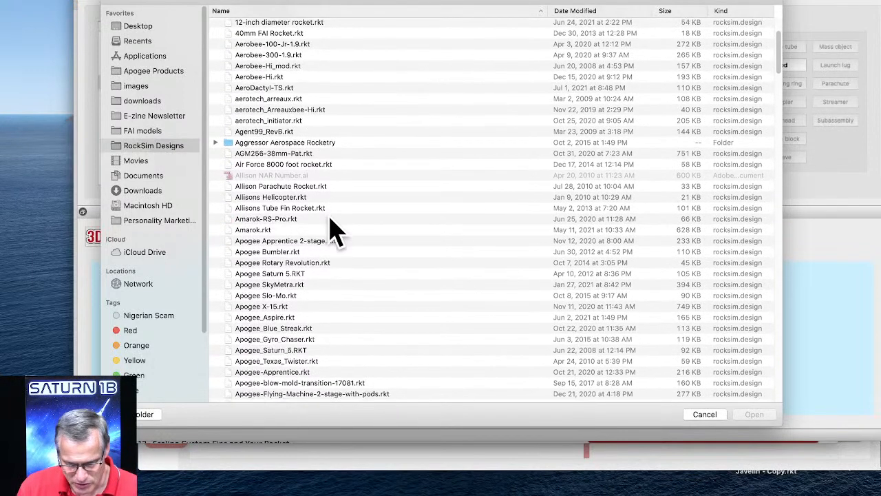
scroll(304, 231, down, 2)
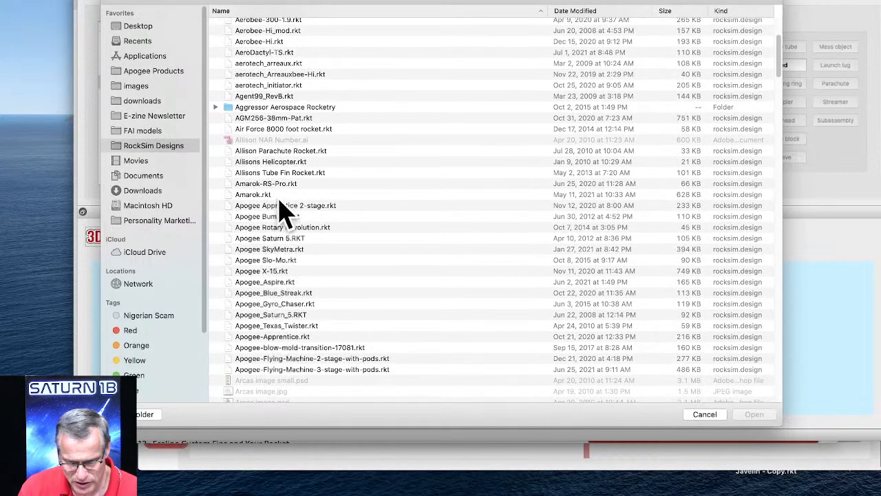
scroll(285, 175, up, 1)
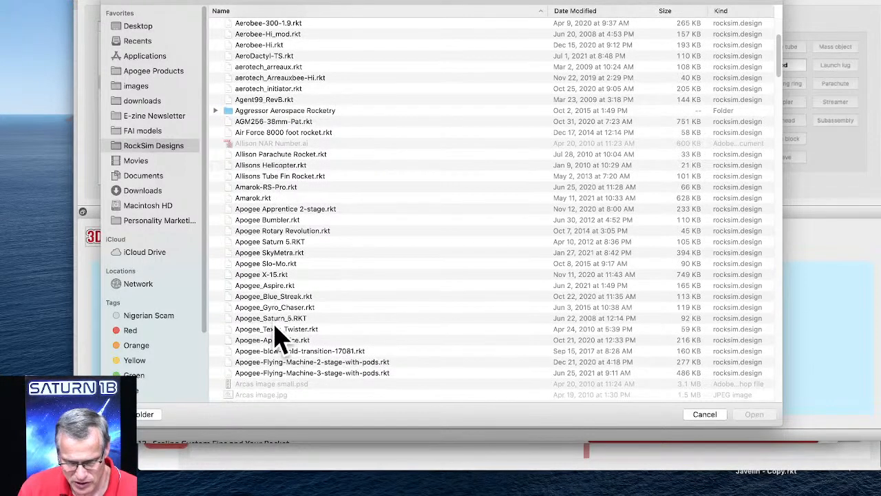
scroll(285, 344, down, 2)
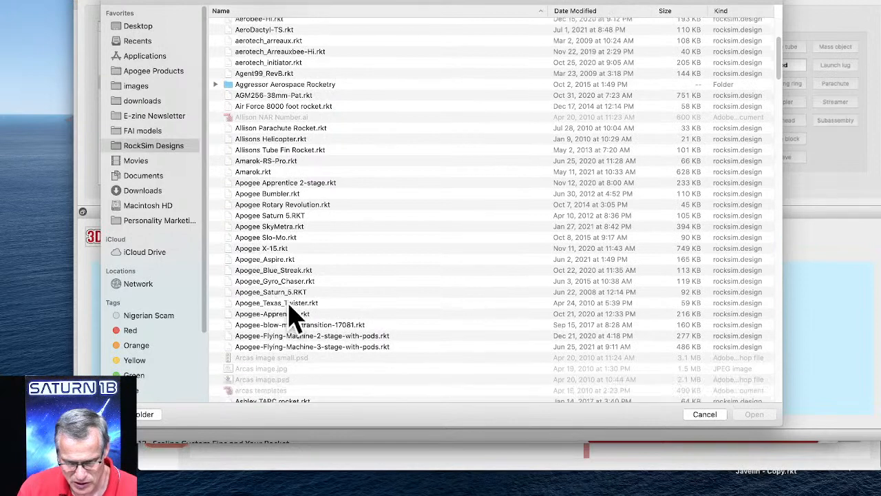
scroll(293, 313, down, 10)
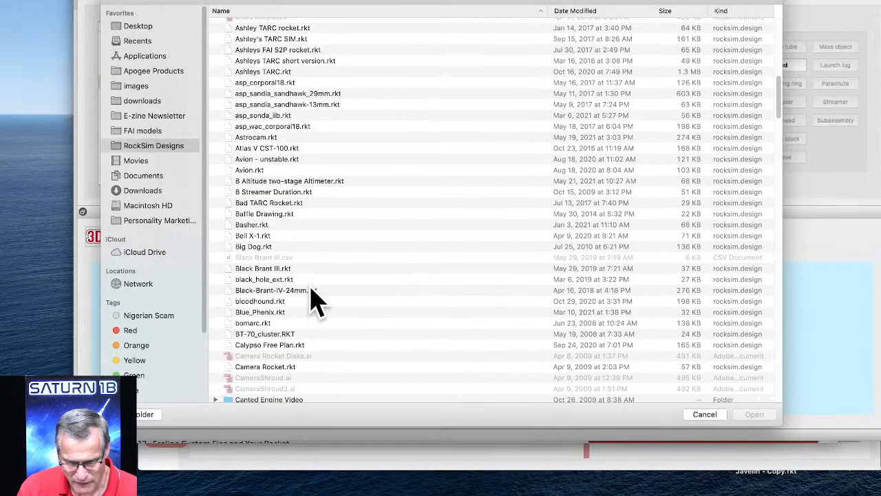
scroll(313, 300, down, 7)
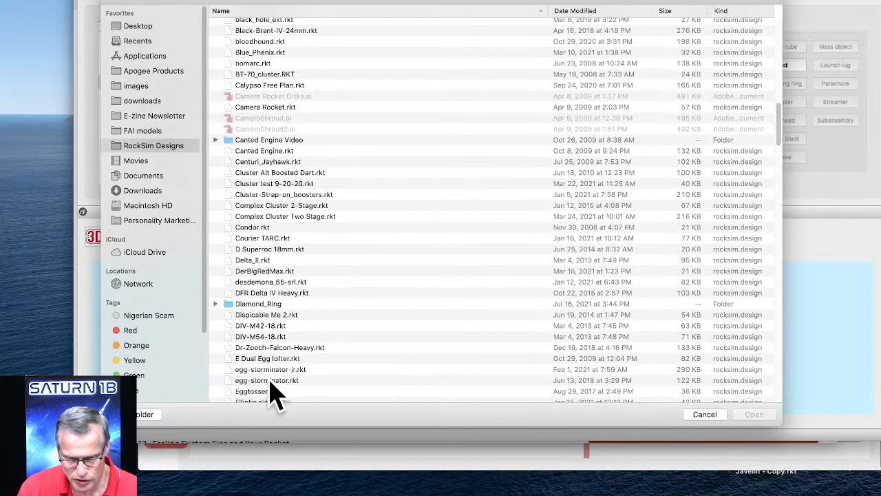
click(274, 380)
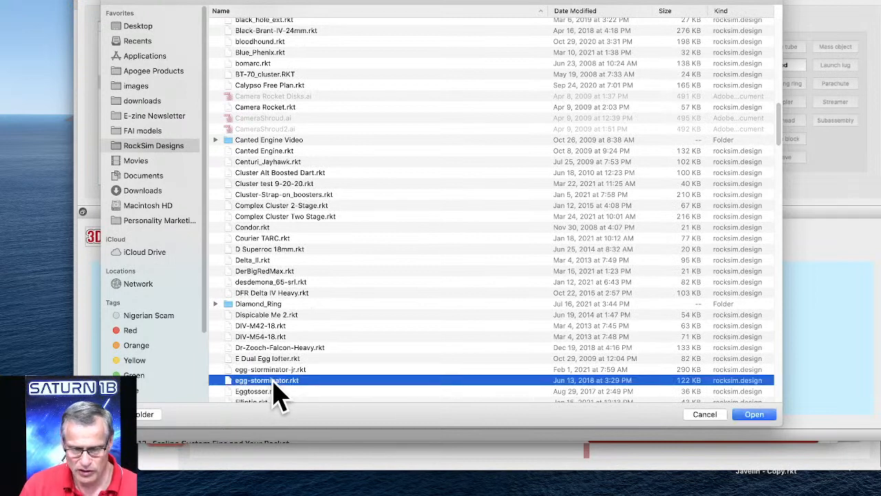
click(755, 414)
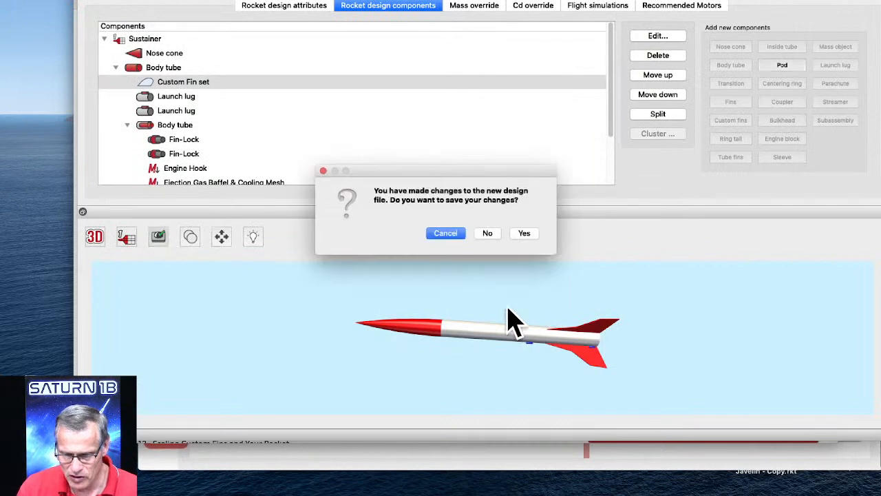
click(486, 234)
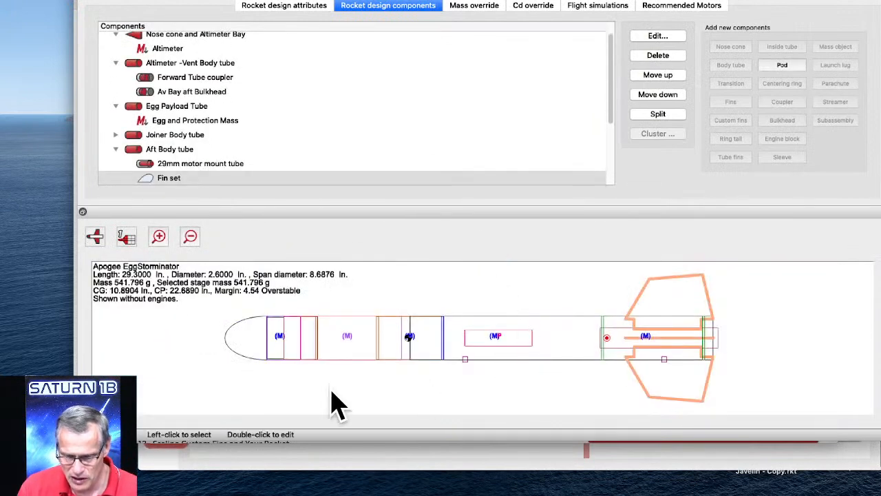
Search the Apogee website for "eggstor", open the EggStorminator kit page and enlarge its product photo.
click(363, 468)
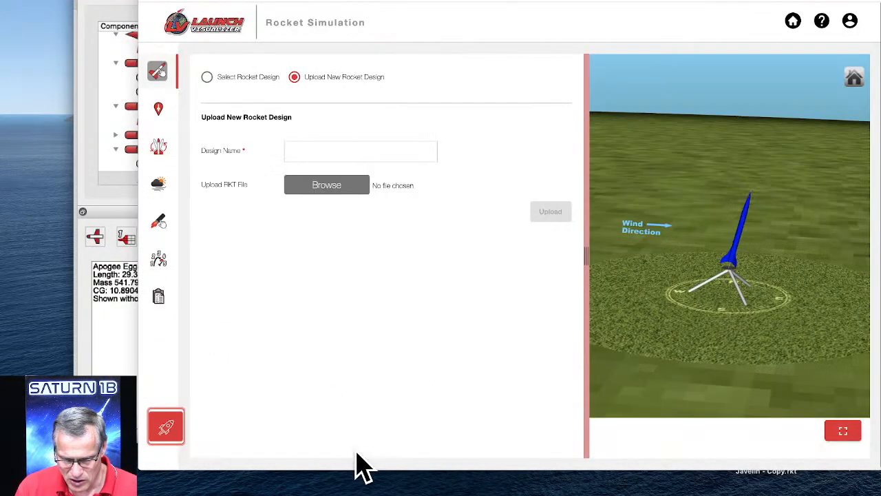
click(75, 310)
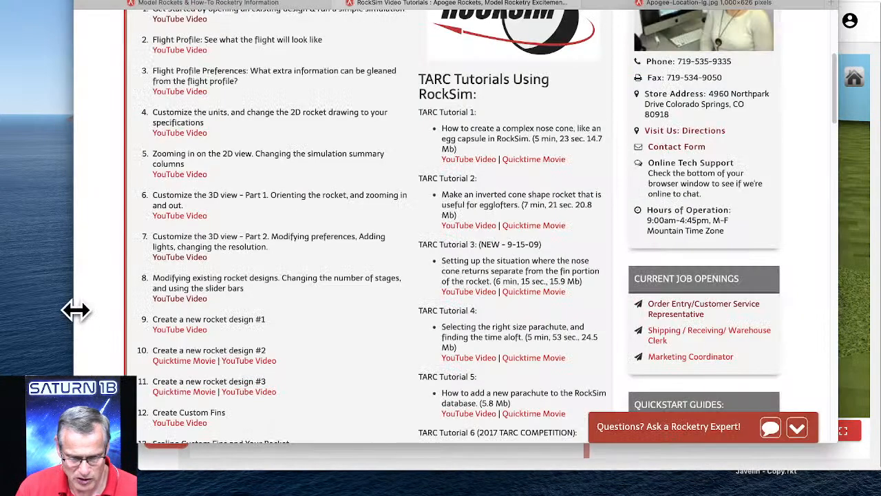
scroll(454, 172, up, 5)
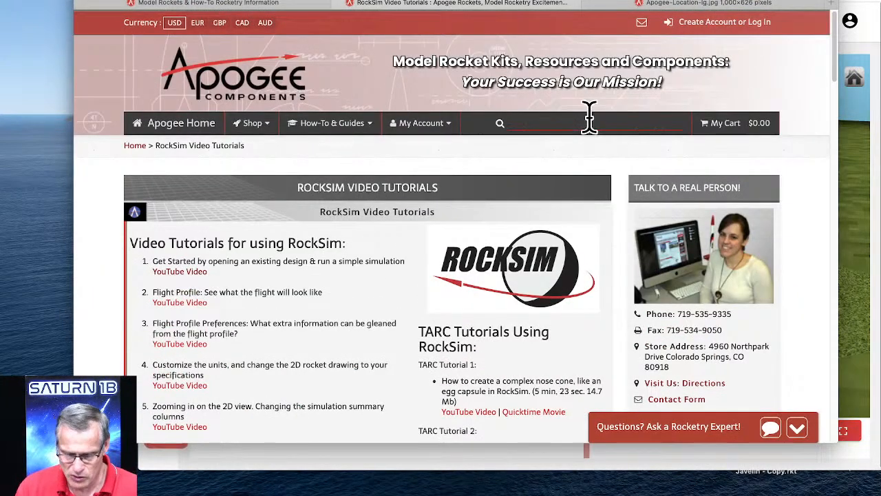
text(eggstor)
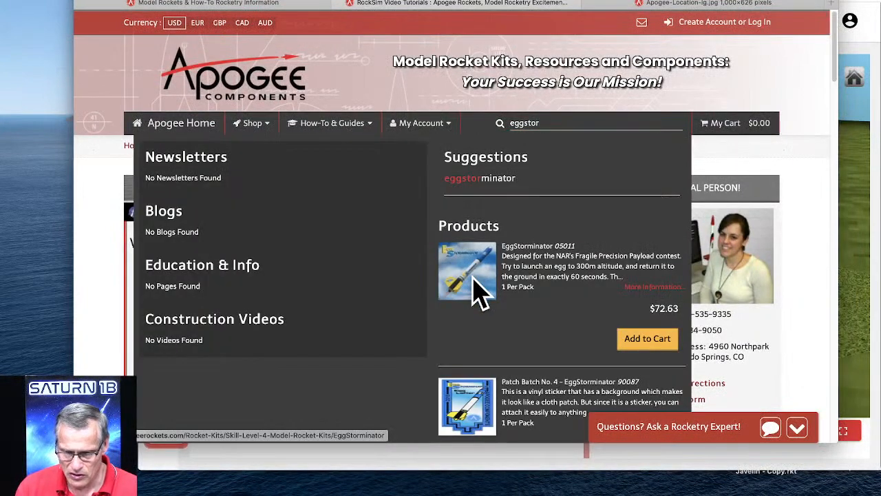
click(474, 278)
scroll(553, 216, down, 3)
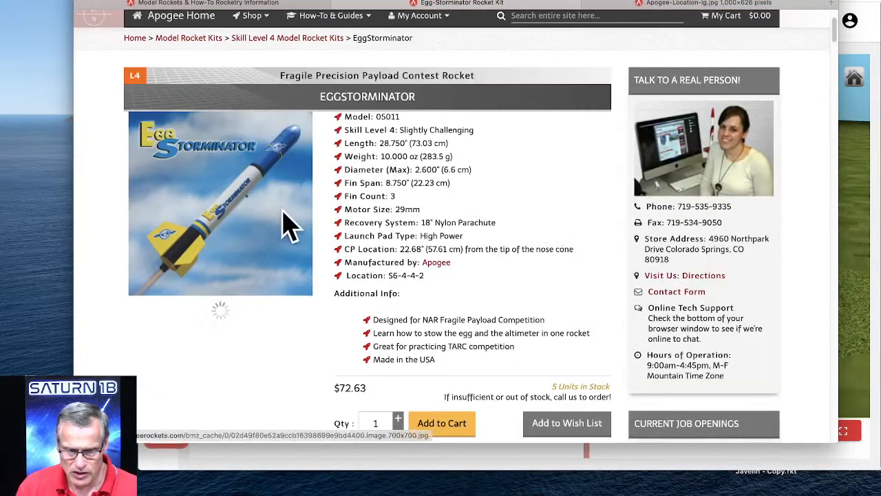
click(236, 217)
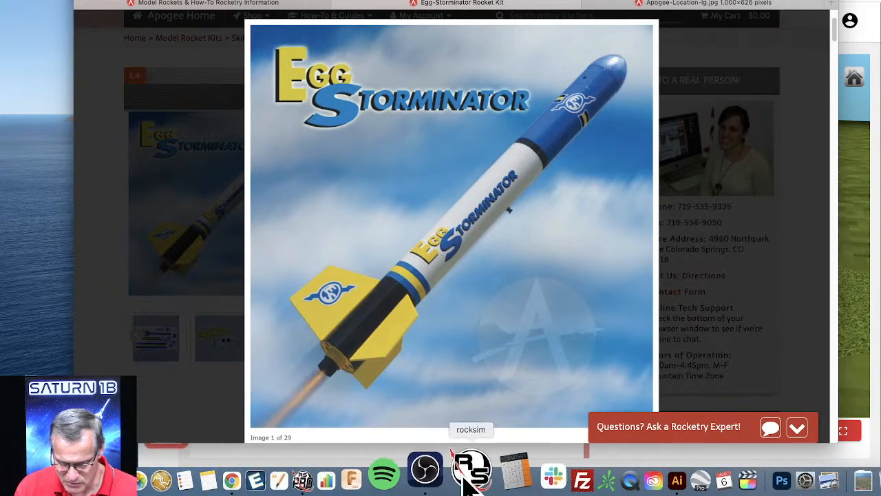
Switch to RockSim, display the EggStorminator in 3D, rotate it to inspect the colors and select the Joiner Body tube.
click(470, 473)
click(95, 236)
click(96, 280)
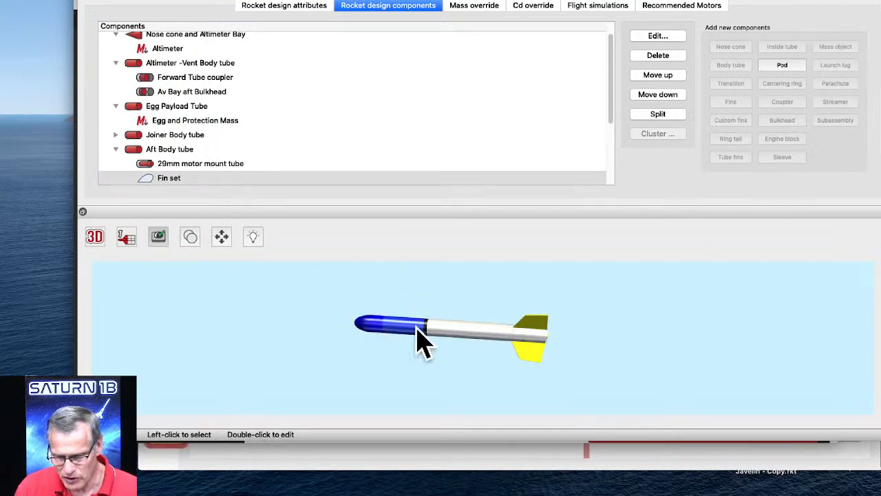
drag(413, 383, 474, 276)
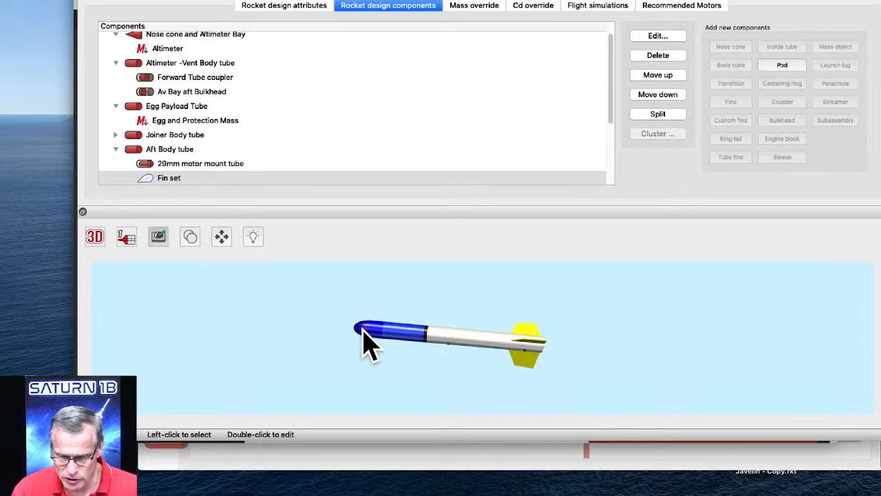
click(428, 344)
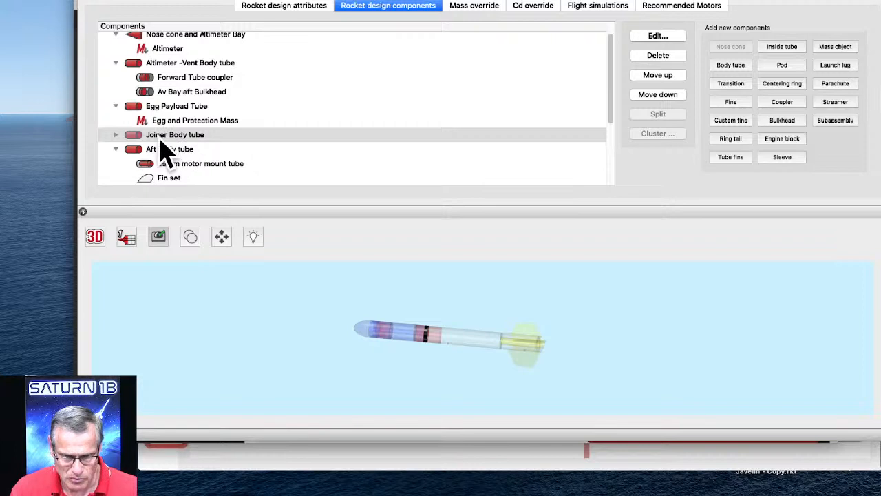
scroll(165, 83, up, 1)
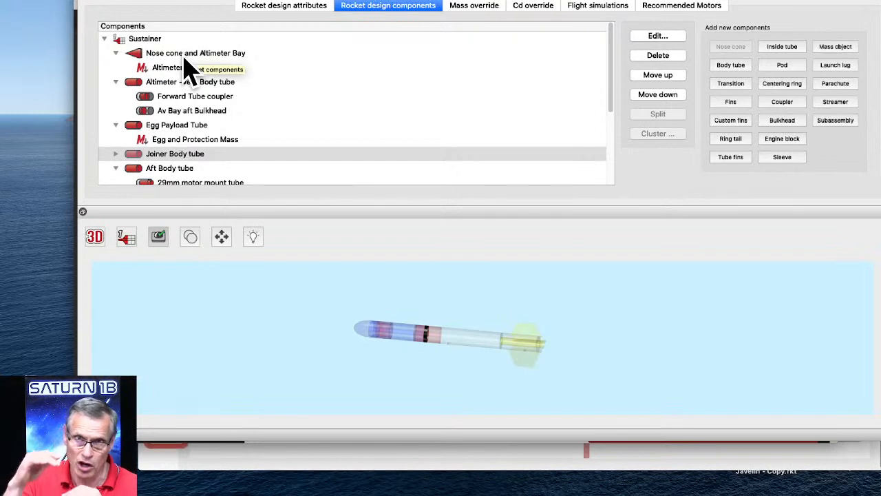
Change the EggStorminator design's number of stages to a two stage rocket.
click(313, 7)
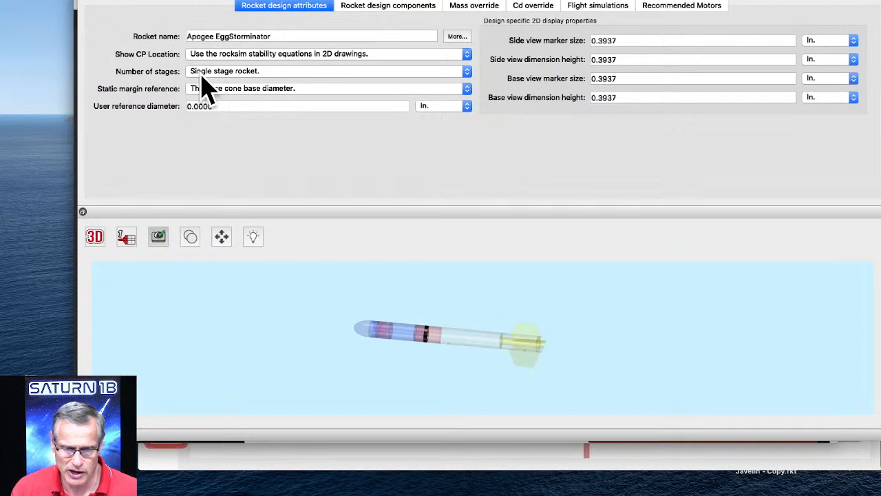
click(268, 71)
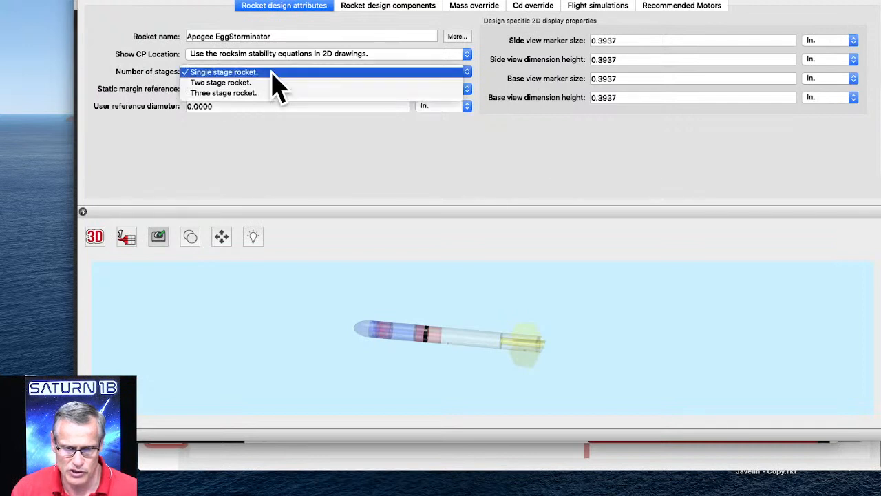
click(237, 82)
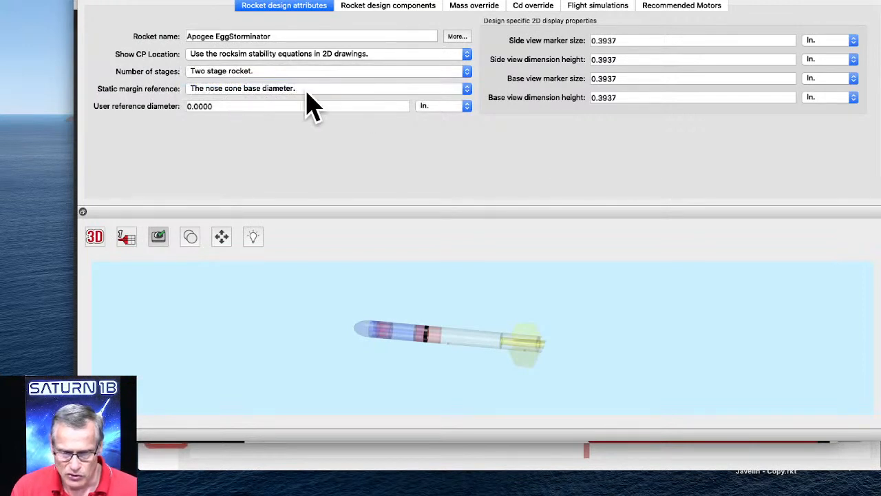
Copy the Sustainer's Aft Body tube with all its attached parts into the Booster stage.
click(389, 7)
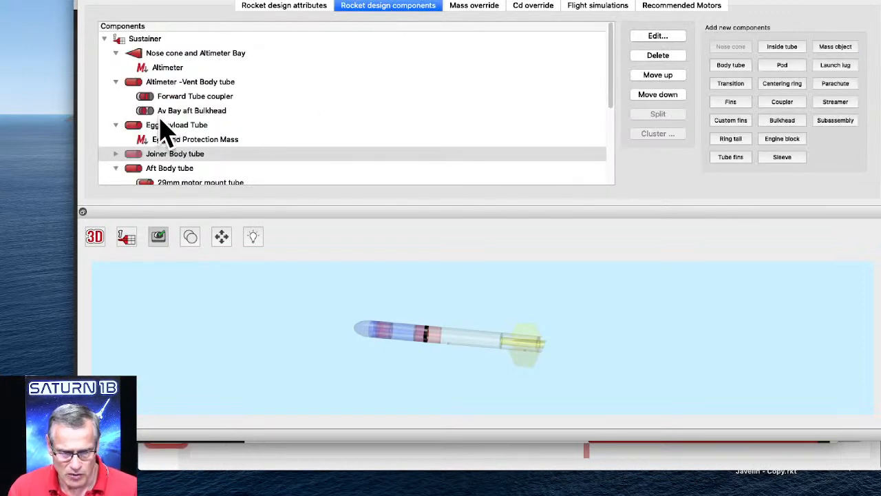
scroll(137, 90, down, 5)
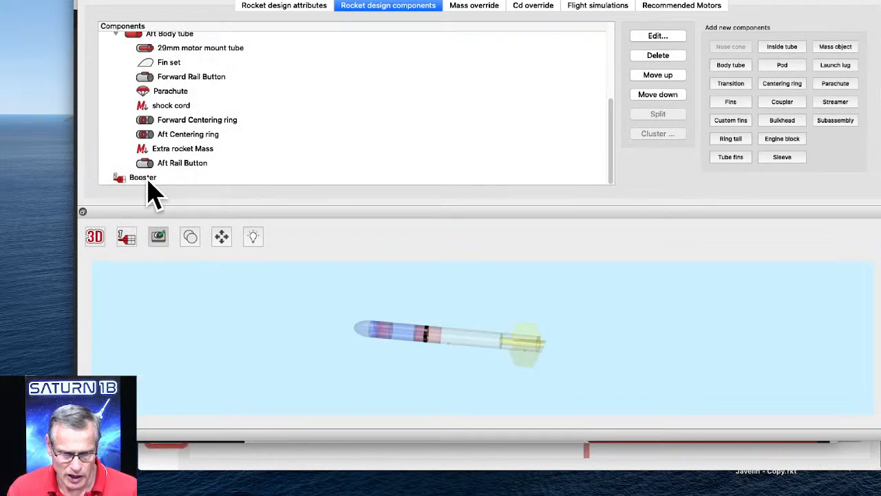
scroll(160, 189, up, 3)
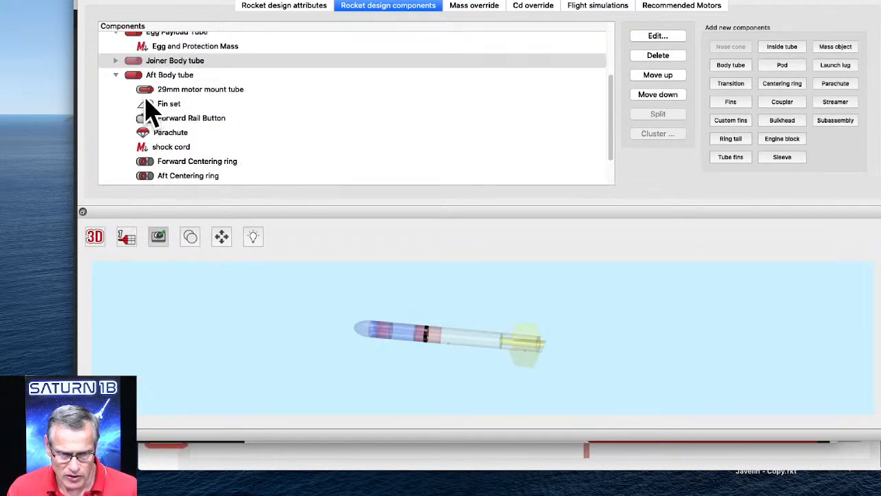
click(136, 77)
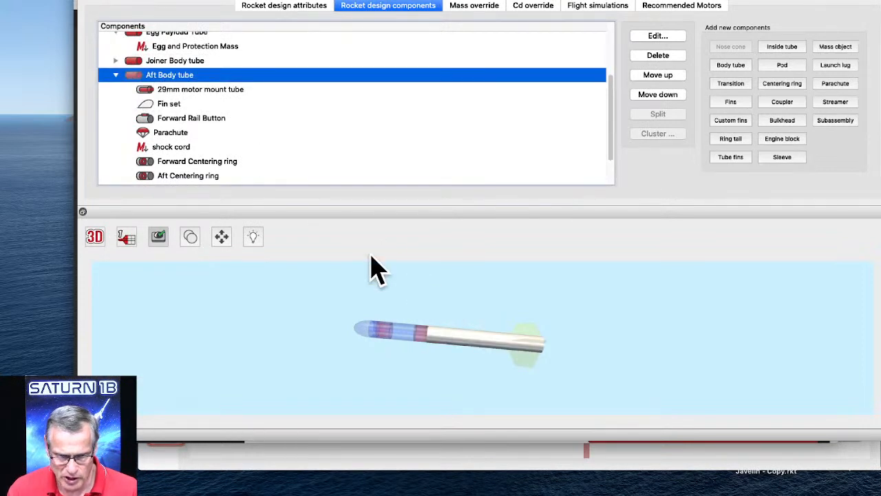
click(116, 74)
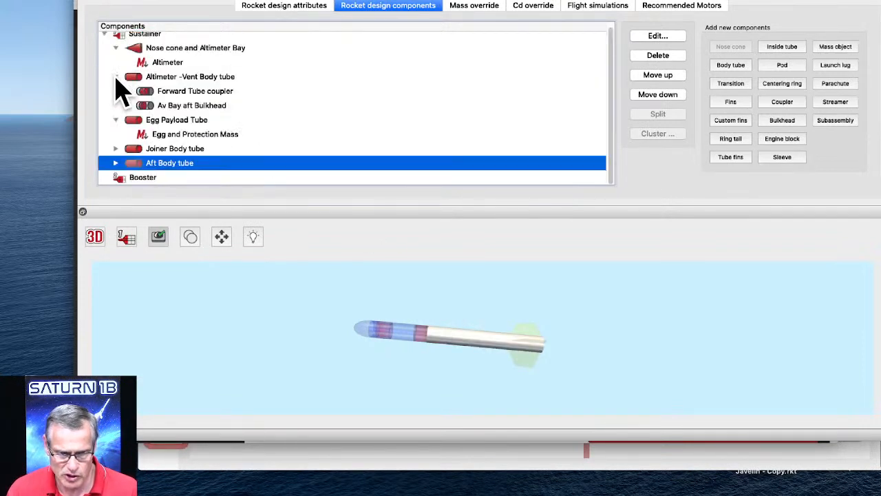
right_click(166, 177)
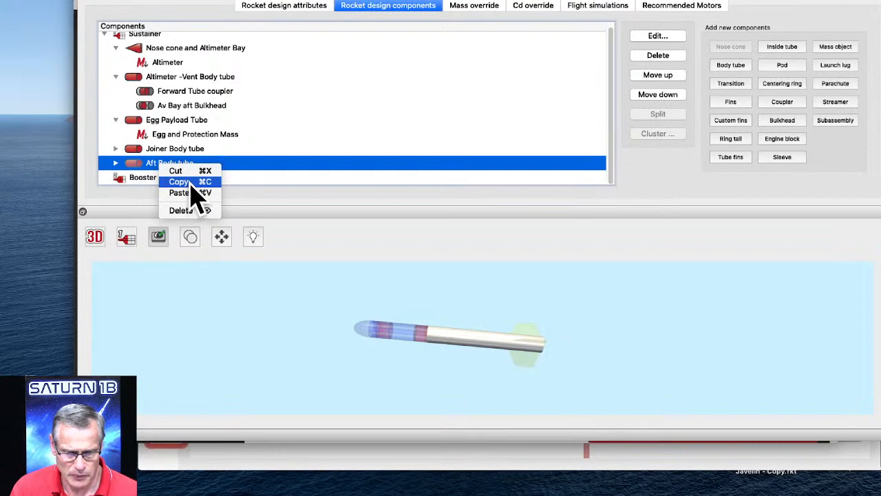
click(186, 182)
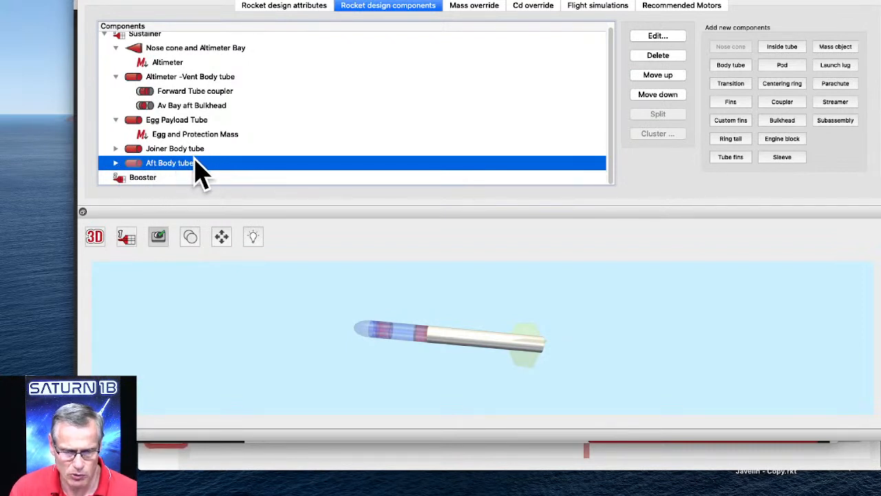
click(139, 180)
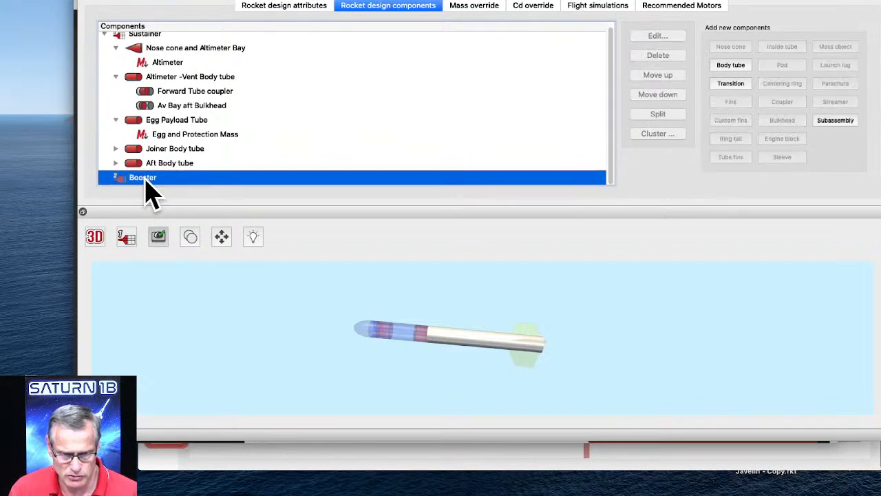
click(104, 0)
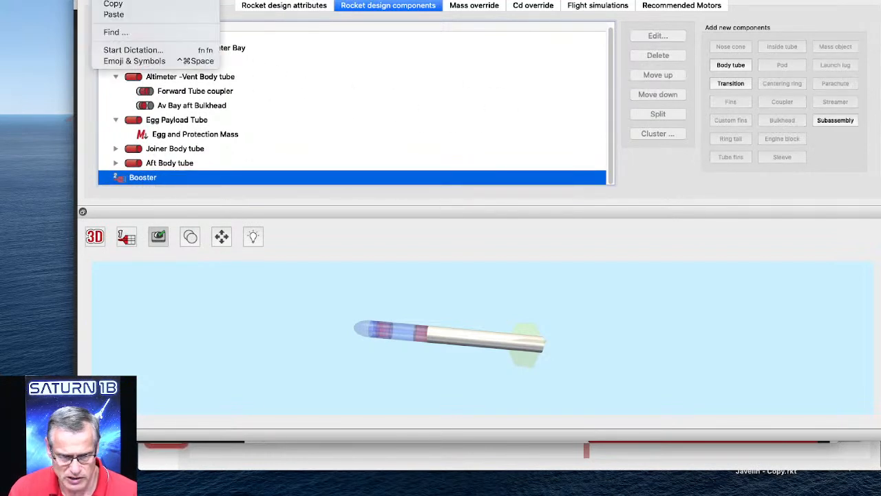
click(113, 15)
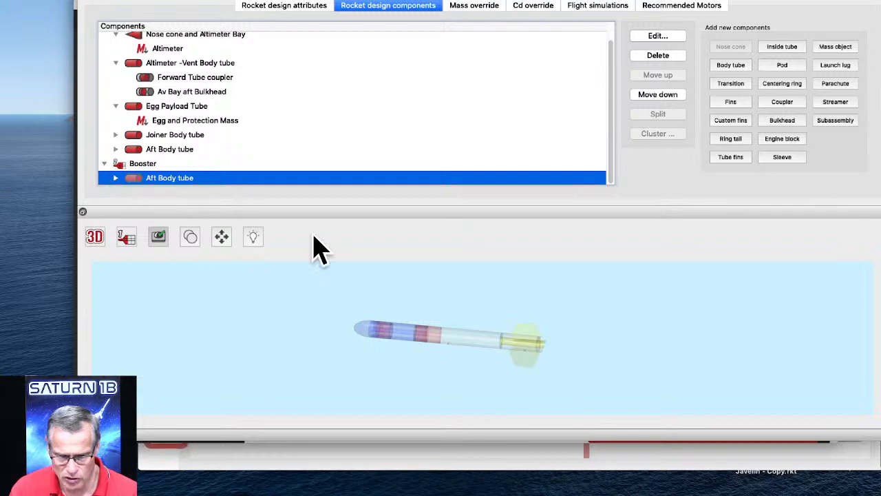
Set the 3D view to display both stages of the rocket.
click(126, 239)
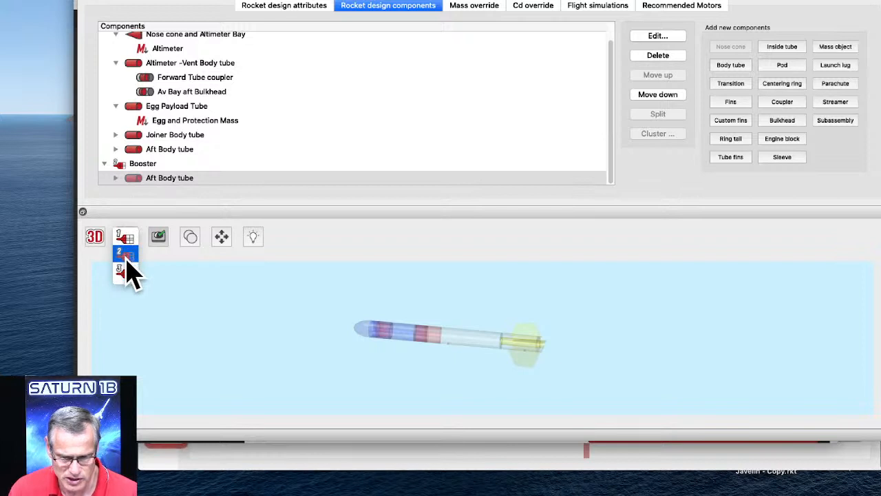
click(124, 255)
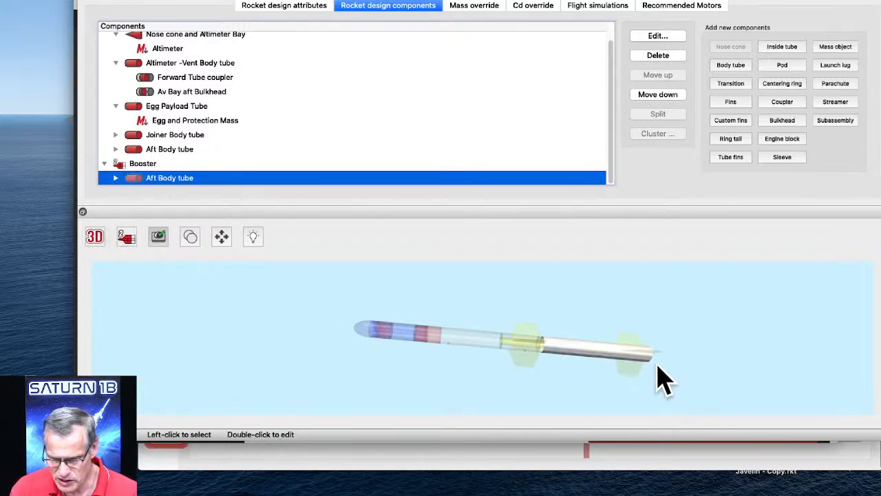
click(571, 309)
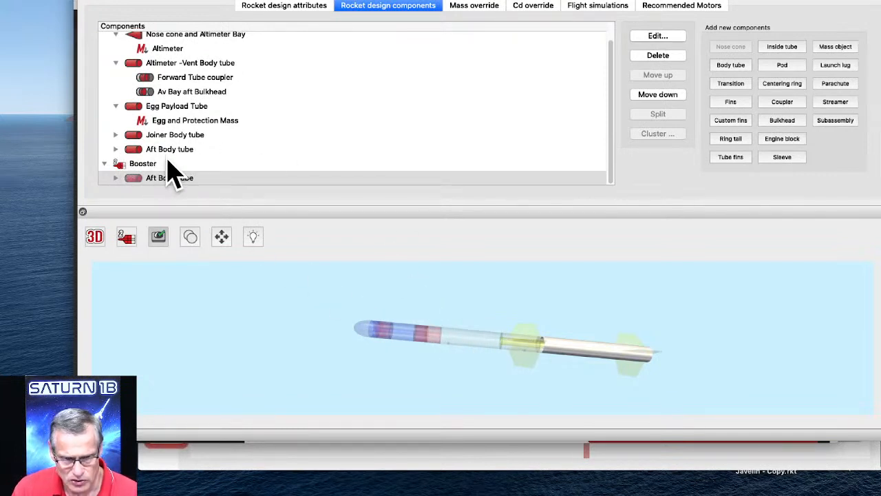
Delete the Aft Body tube with its attached parts from the Sustainer stage, keeping the Booster's copy.
scroll(143, 103, up, 1)
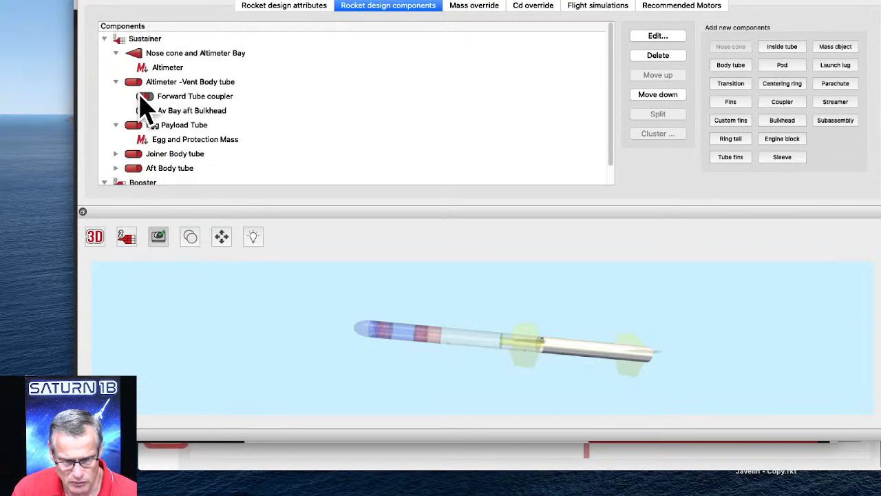
scroll(183, 165, down, 1)
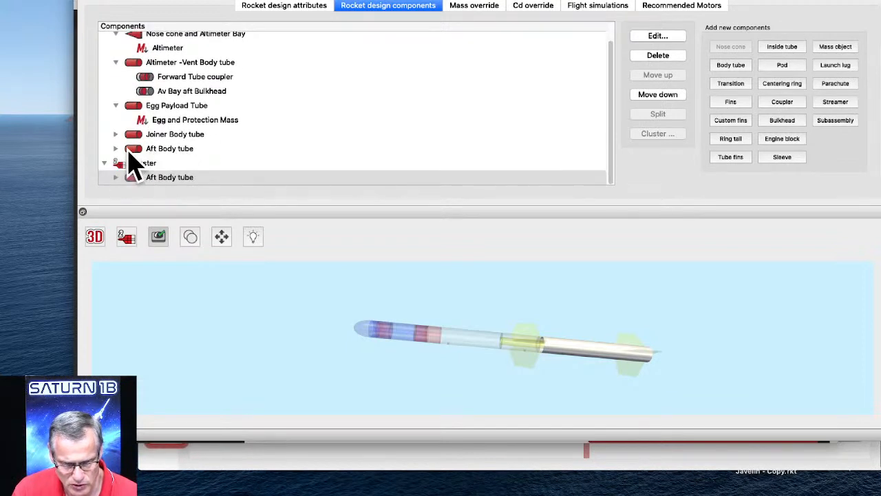
click(118, 151)
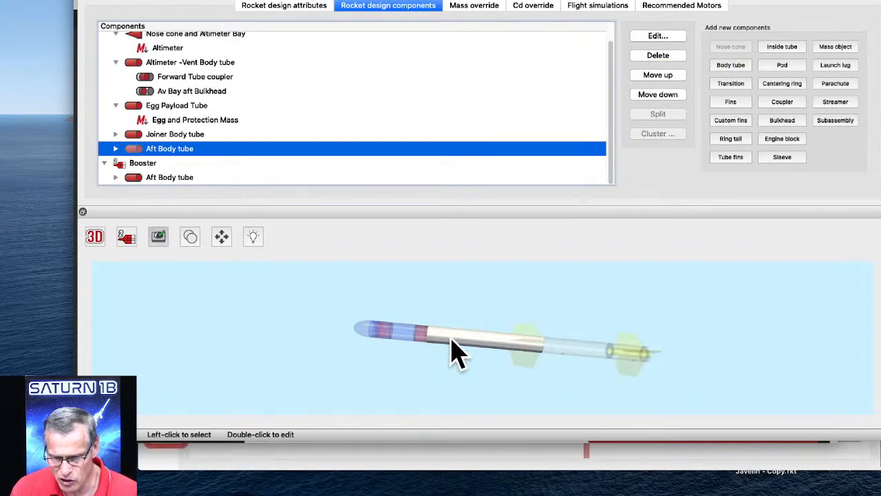
click(420, 305)
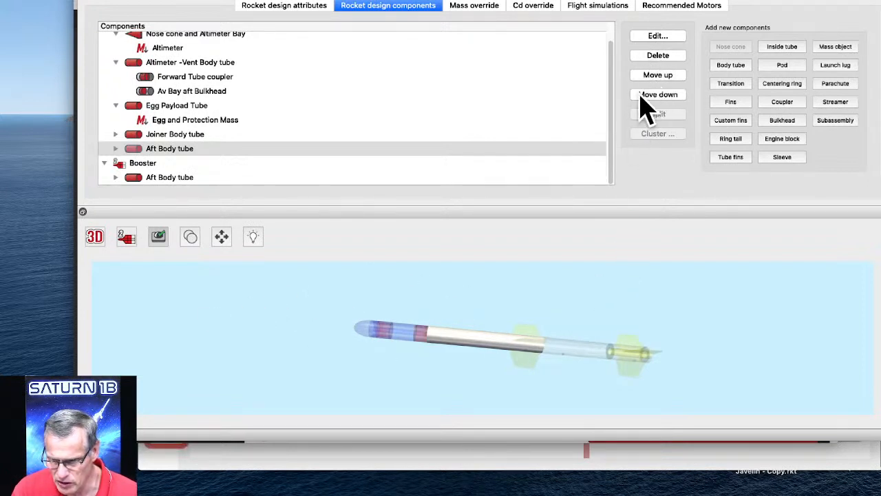
click(651, 57)
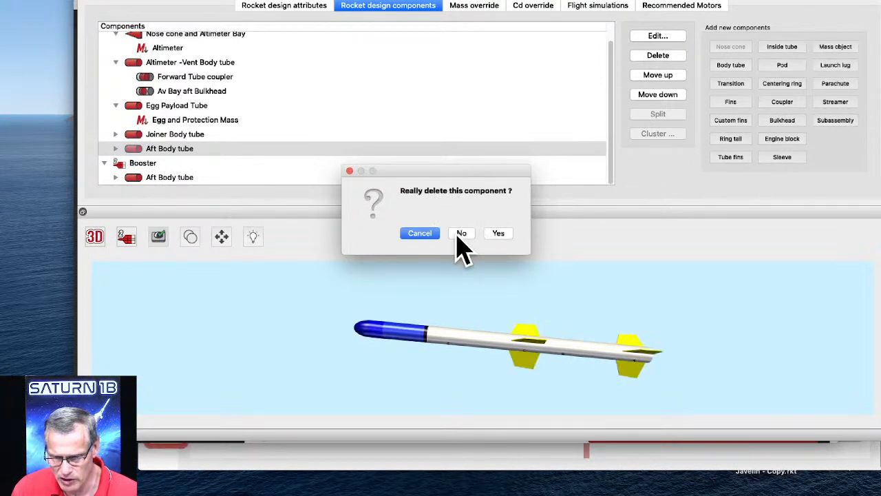
click(498, 233)
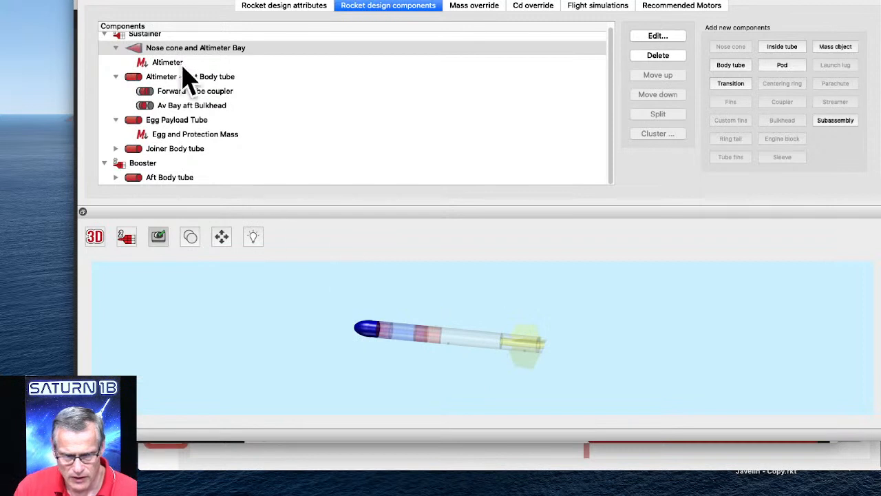
Select the Sustainer and rotate the 3D model to inspect the two-stage rocket.
click(150, 36)
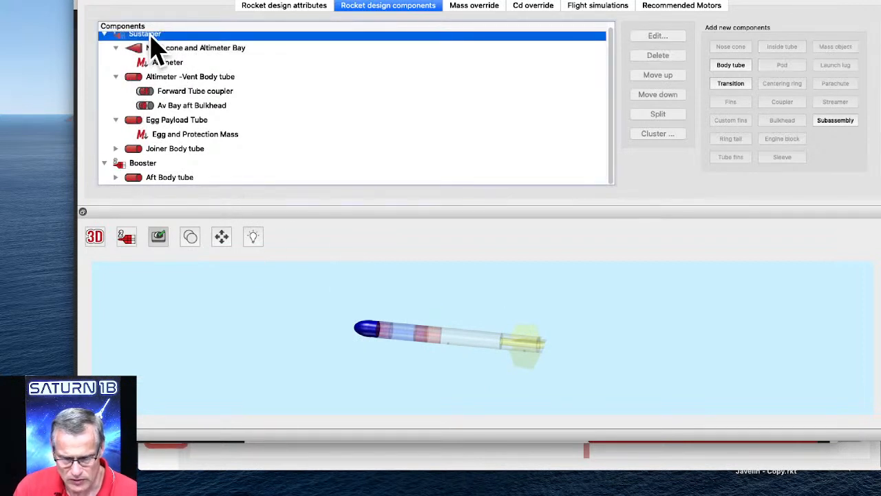
click(231, 297)
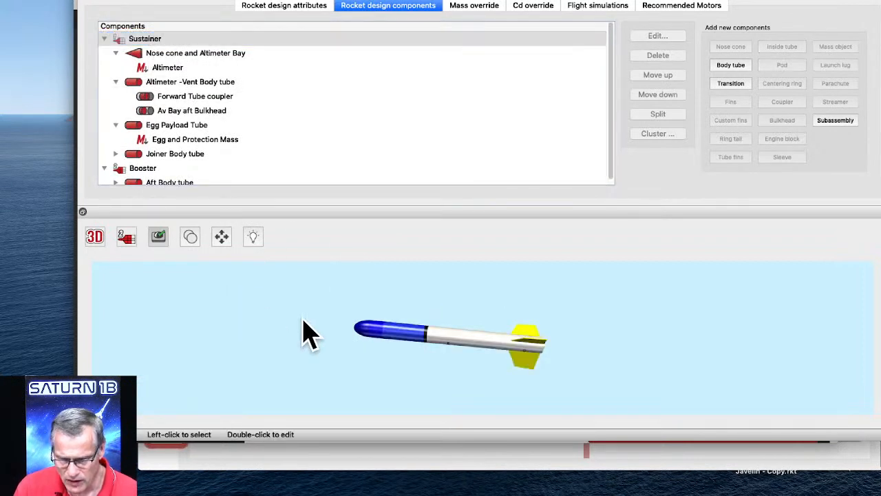
drag(431, 375, 449, 368)
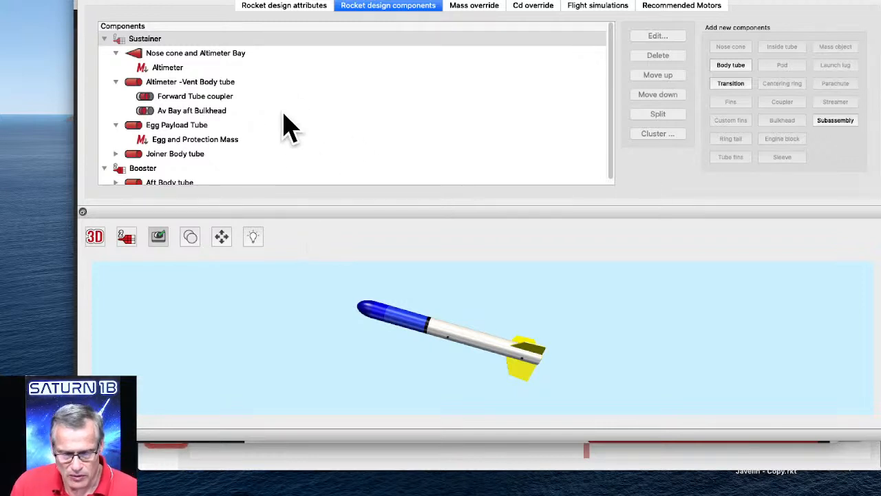
Bring up the flight simulations and start preparing a new launch for the two-stage design.
click(597, 14)
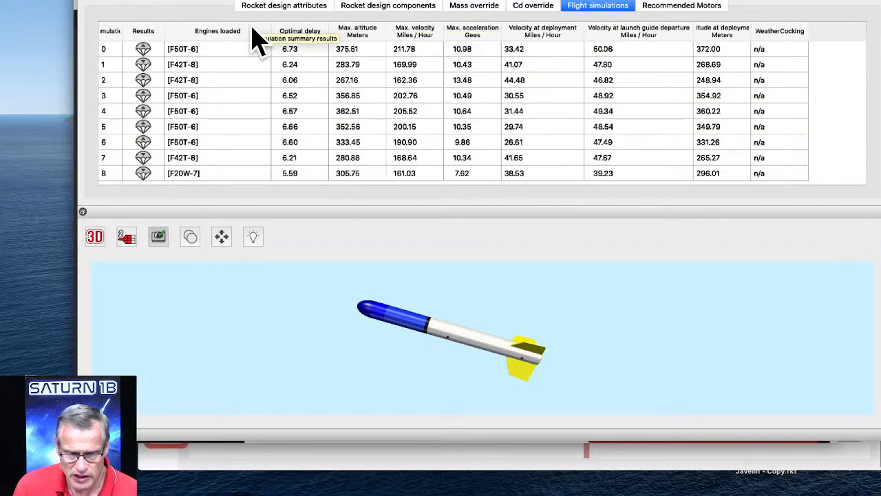
click(185, 180)
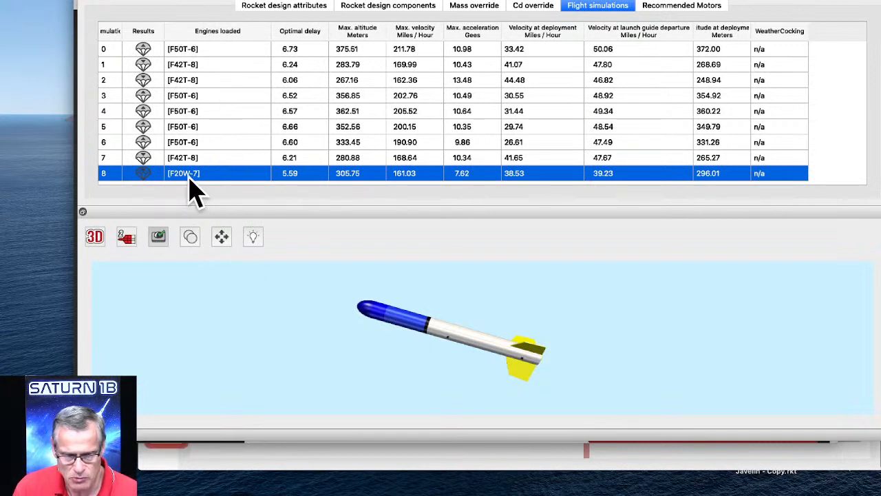
click(217, 0)
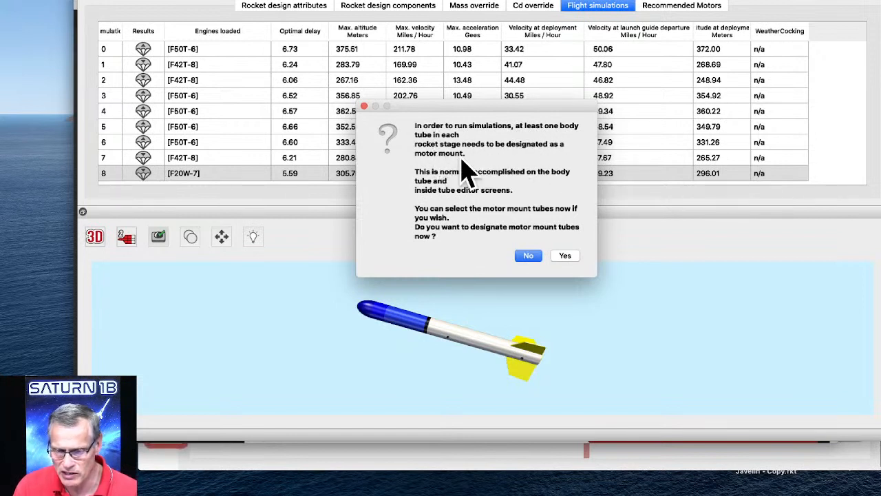
Designate the Joiner Body tube as a motor mount, widening the tube name column to read the full names.
click(564, 256)
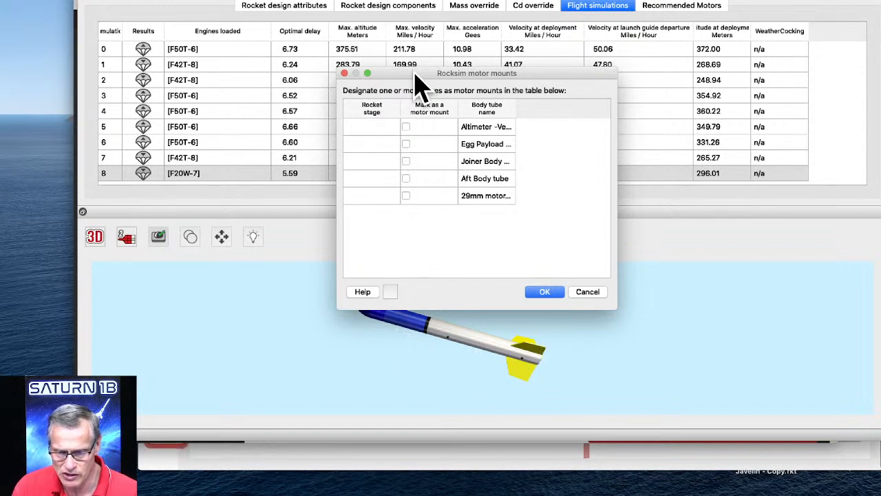
drag(413, 73, 413, 19)
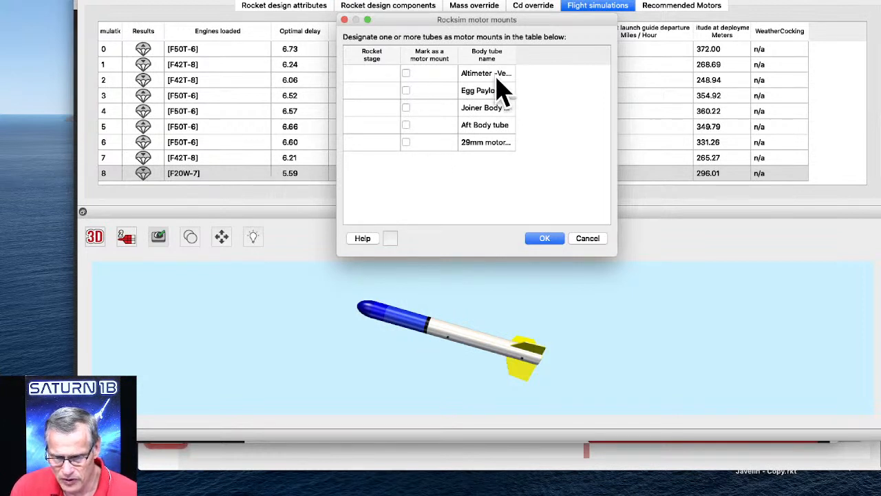
drag(515, 53, 590, 53)
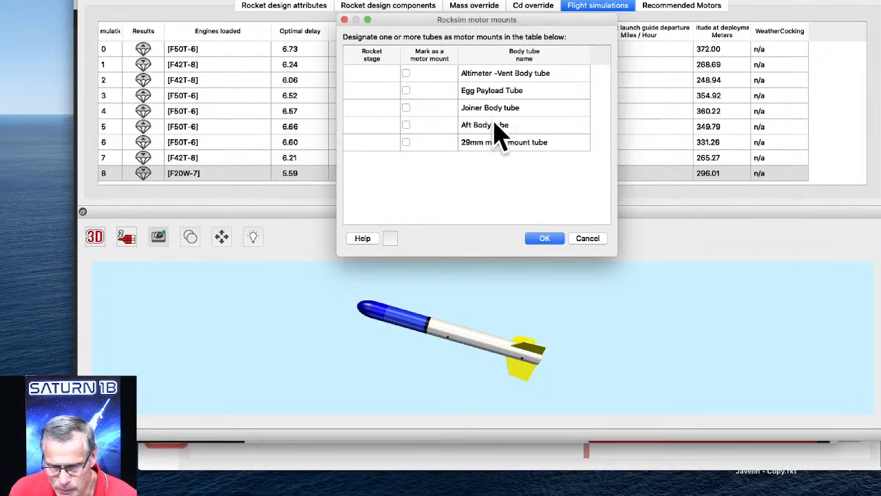
click(405, 107)
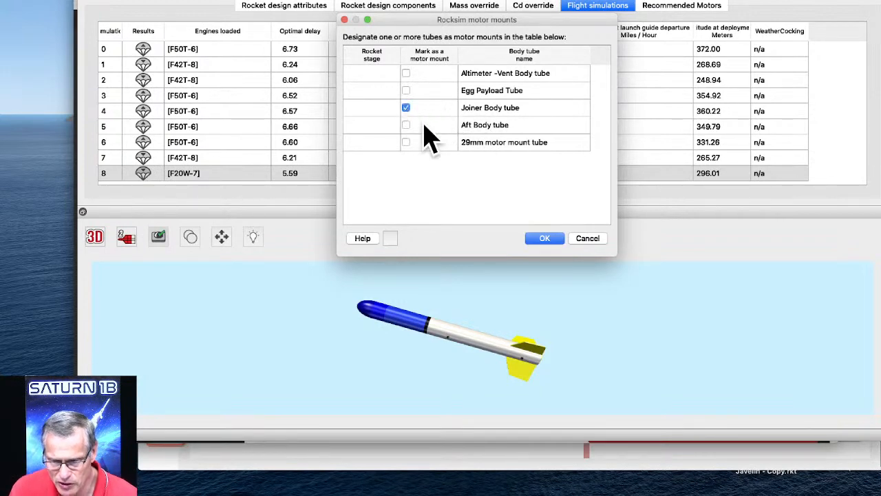
click(544, 239)
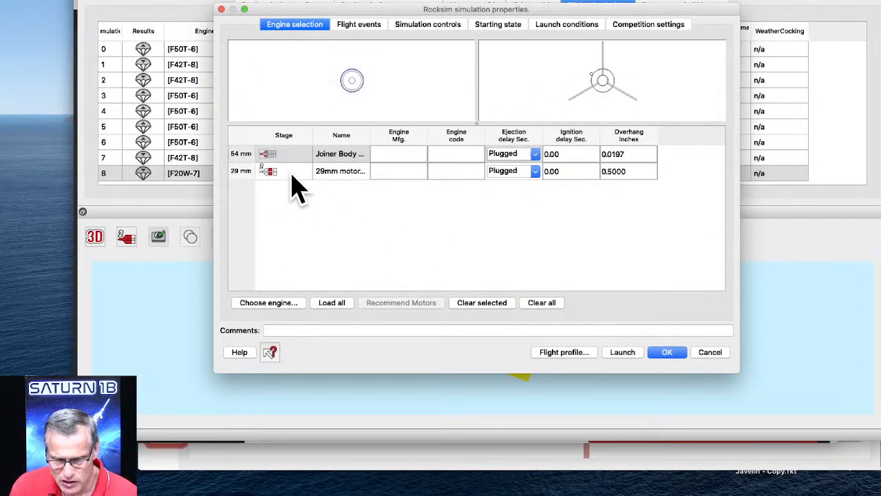
Examine the 29 mm motor mount tube and the 54 mm Joiner Body tube in the engine selection.
click(340, 172)
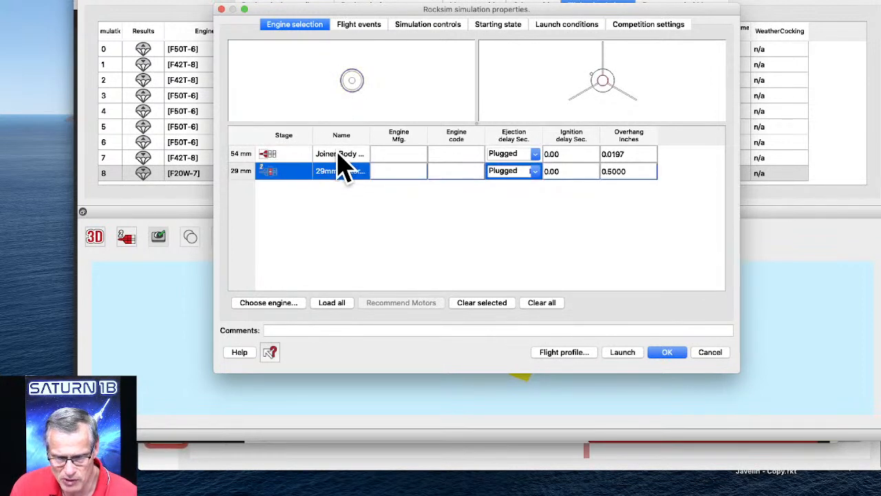
click(338, 155)
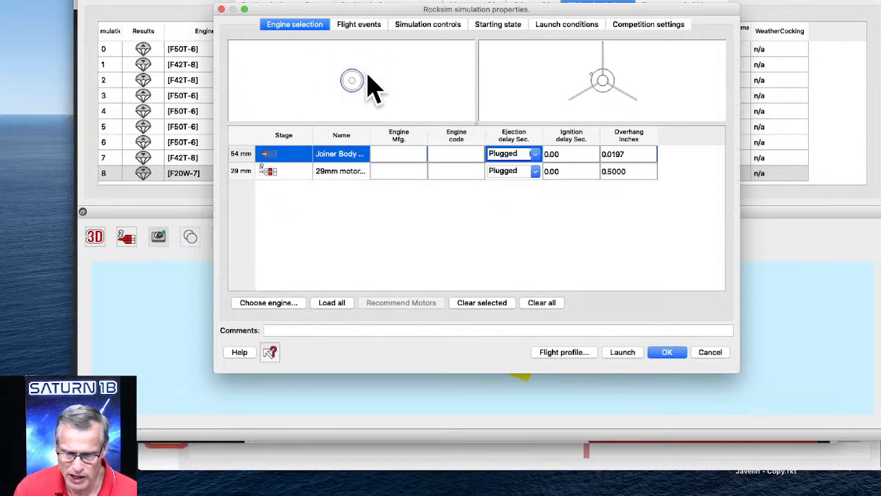
Load an Aerotech F20W with a 4-second ejection delay into the 29 mm motor tube, then check the flight events and accept.
click(331, 174)
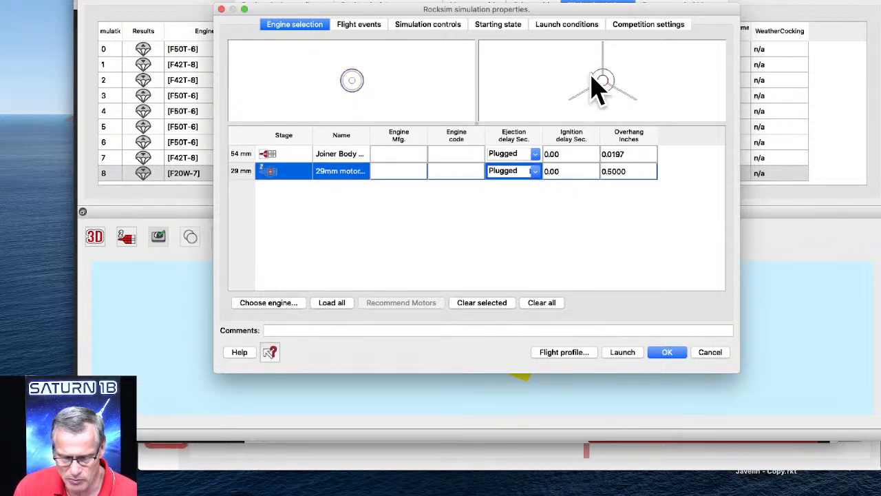
click(268, 302)
scroll(341, 227, down, 3)
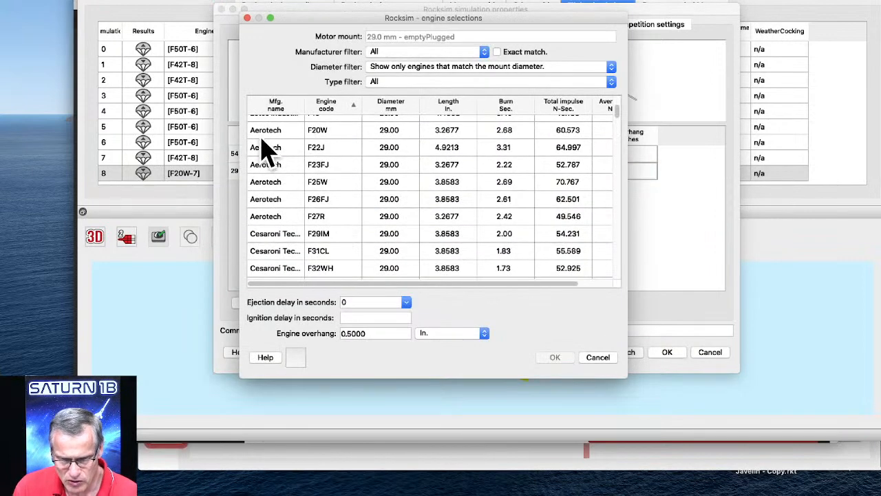
click(319, 134)
click(405, 303)
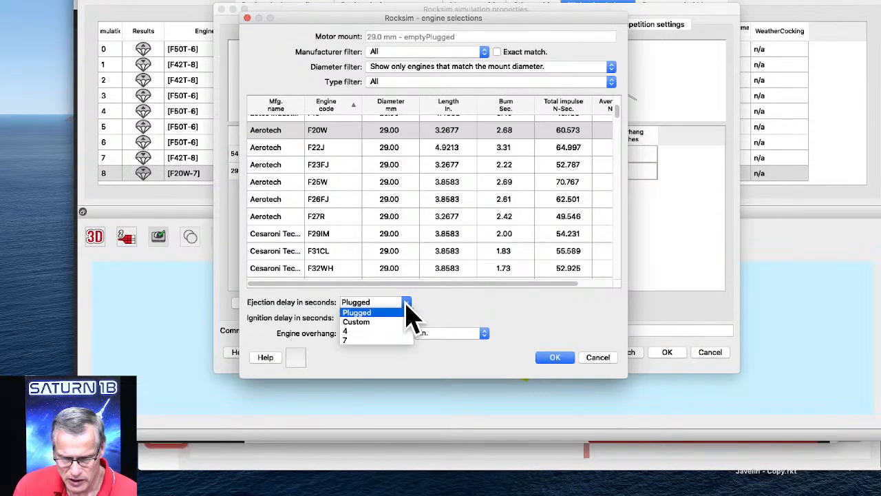
click(356, 333)
click(556, 356)
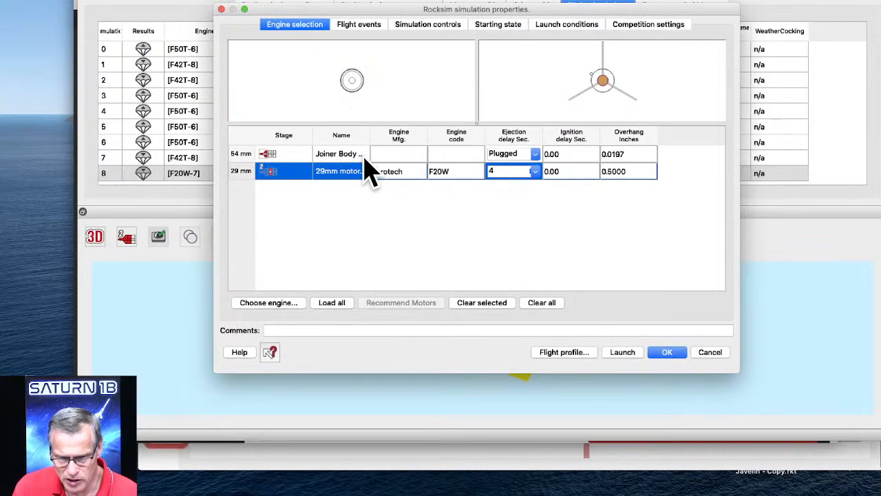
click(358, 26)
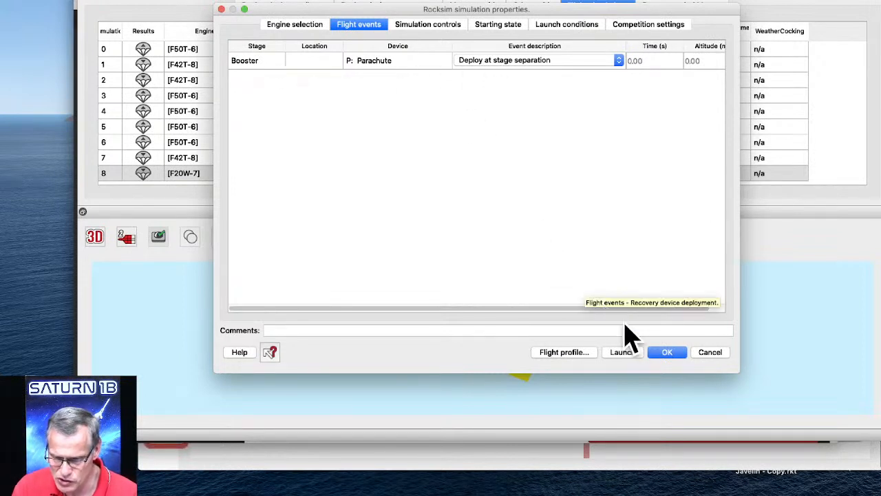
click(669, 354)
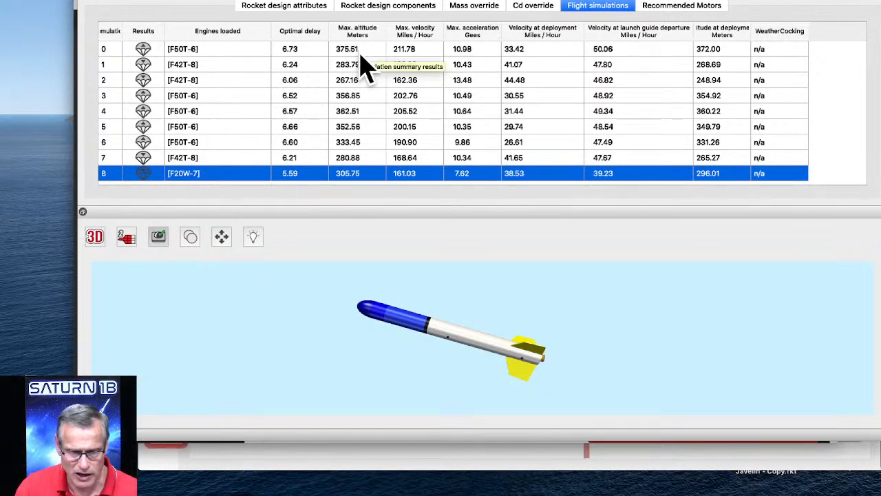
Add the Apogee 29093 24-inch nylon parachute from the database to the Sustainer's Altimeter-Vent Body tube.
click(387, 10)
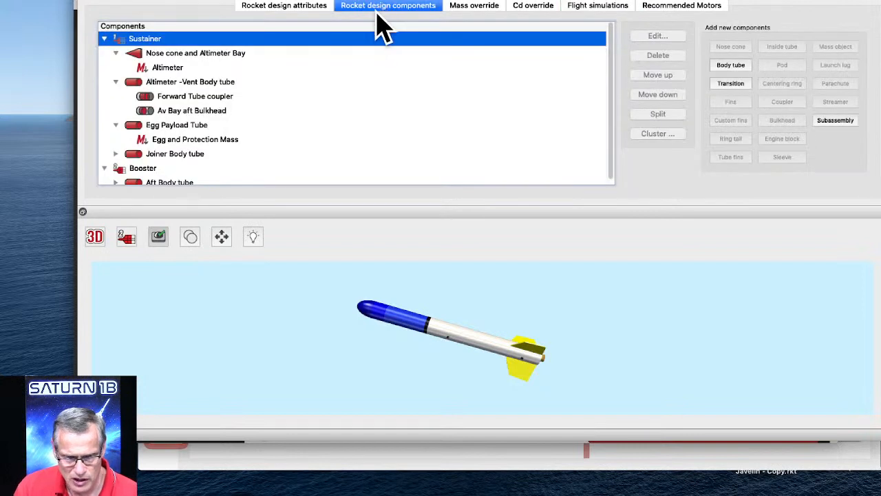
click(162, 82)
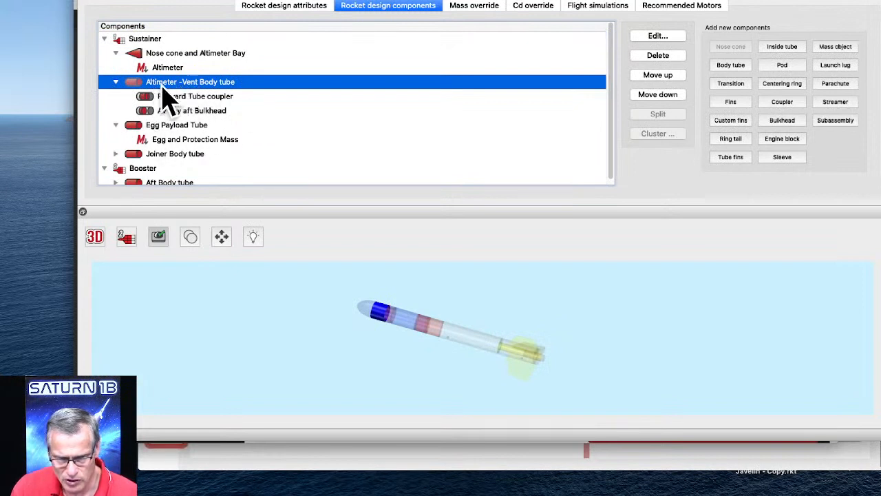
click(844, 86)
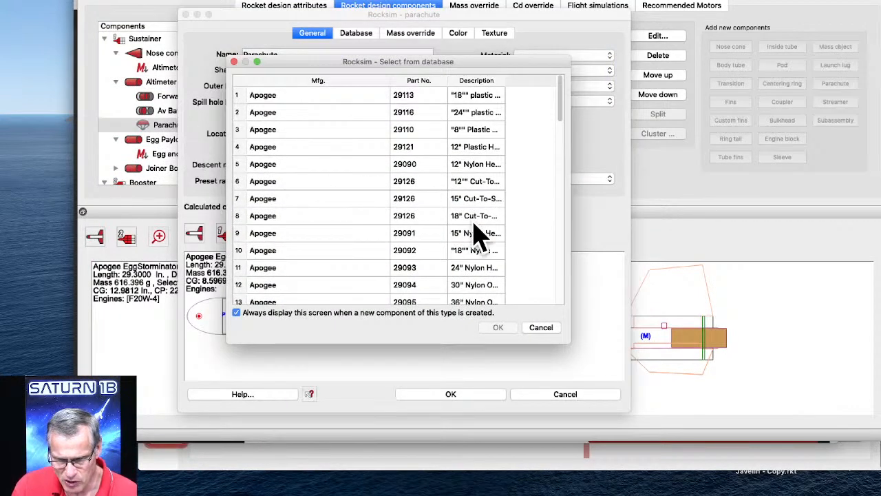
click(461, 268)
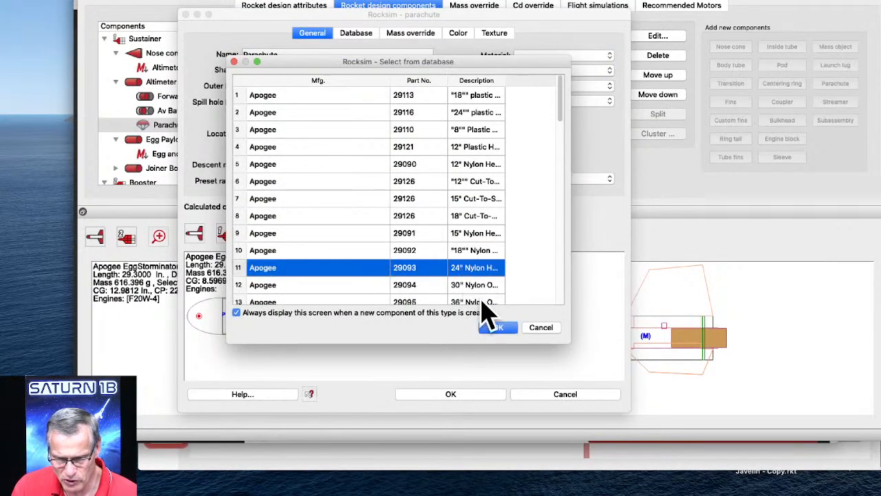
click(499, 327)
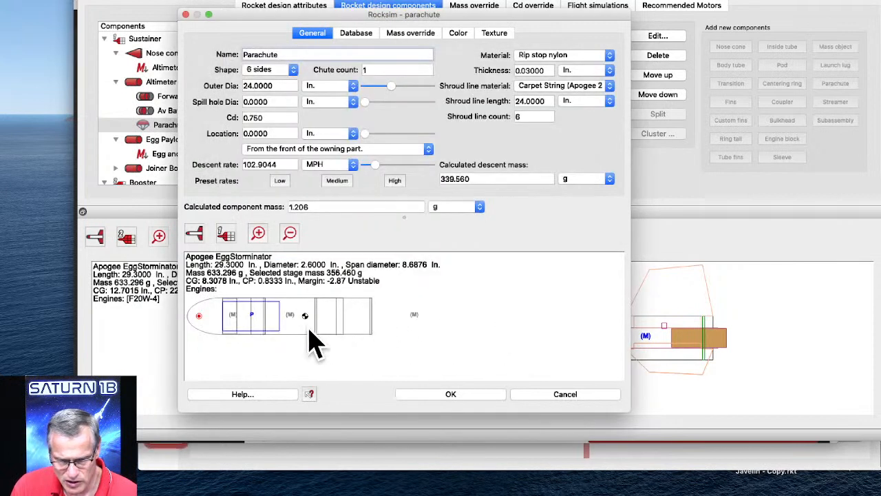
Try adjusting the parachute's descent rate, then widen its properties window and restore the outer diameter to 24 in.
mouse_move(374, 166)
mouse_down()
mouse_move(389, 165)
mouse_move(365, 157)
mouse_up()
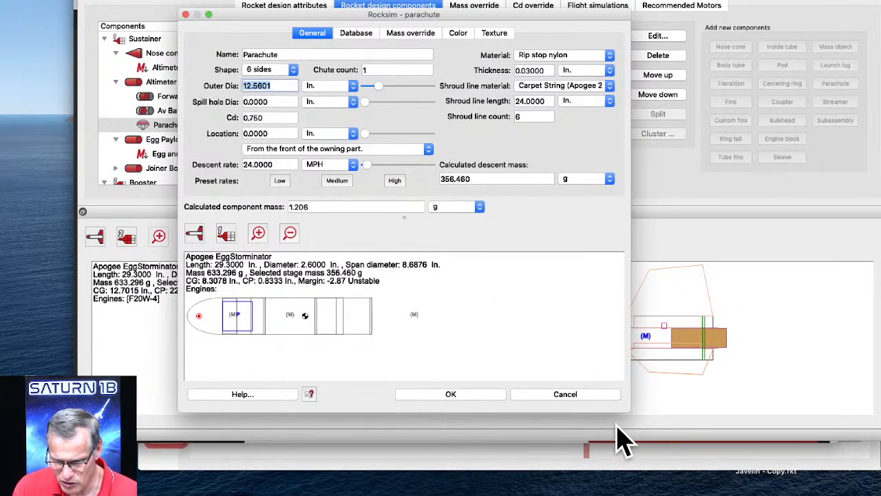
drag(626, 411, 826, 417)
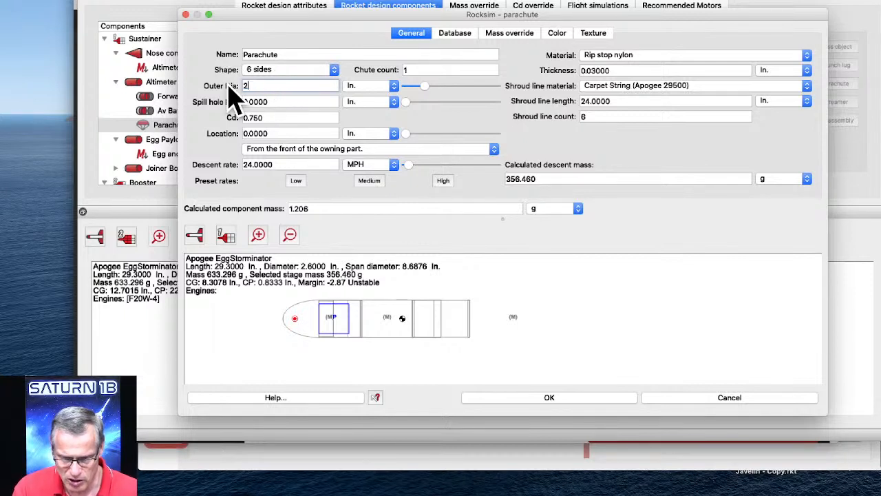
key(Return)
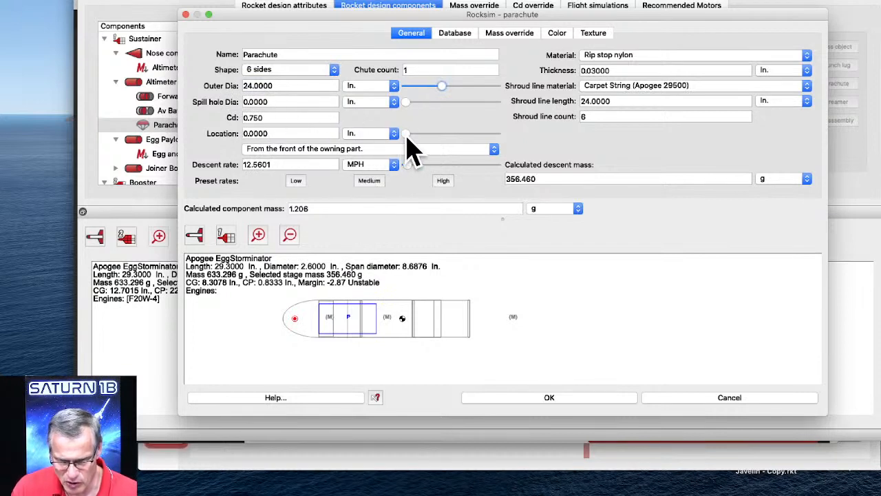
Locate the parachute 12 in. from the front of its owning part, preview it with both stages, and accept it.
drag(411, 133, 532, 127)
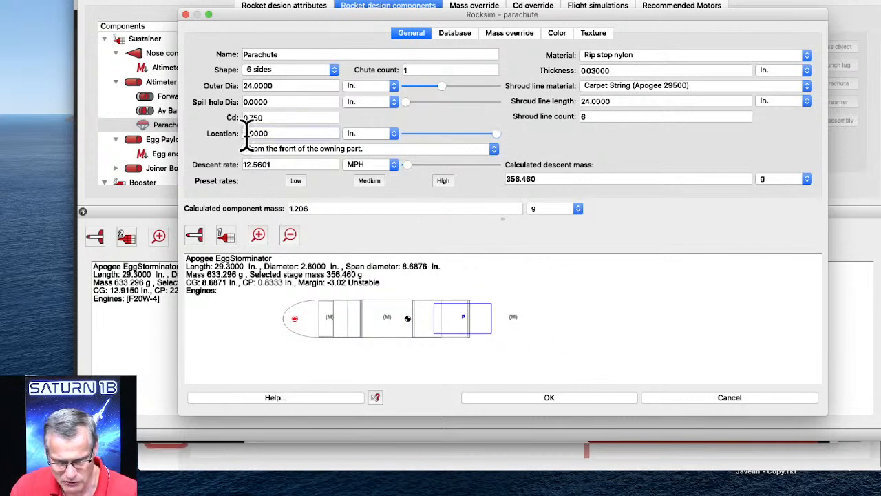
key(Tab)
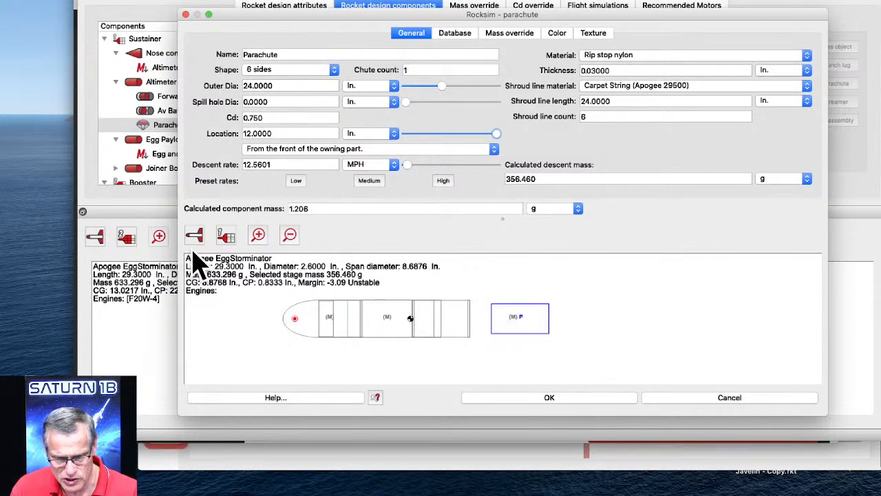
click(225, 235)
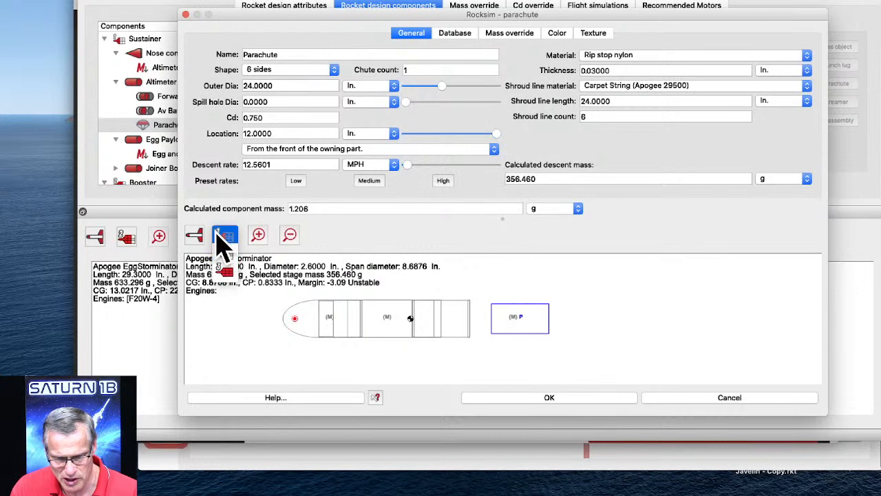
click(225, 258)
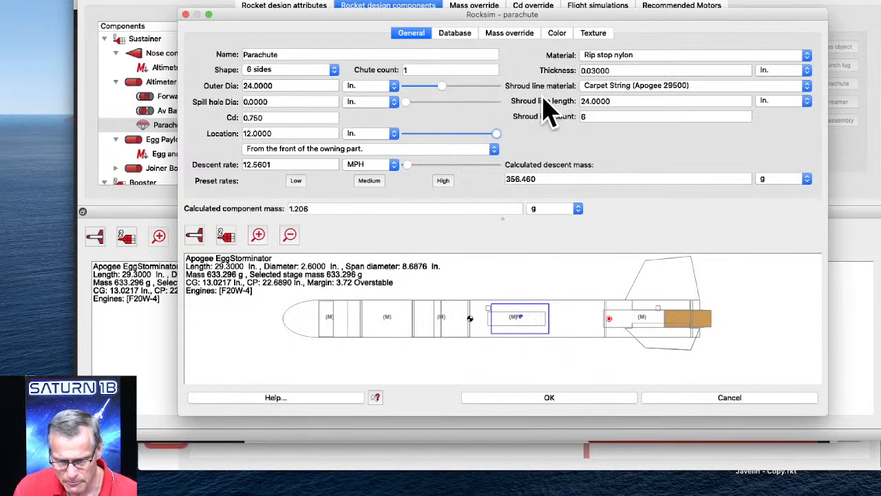
click(535, 399)
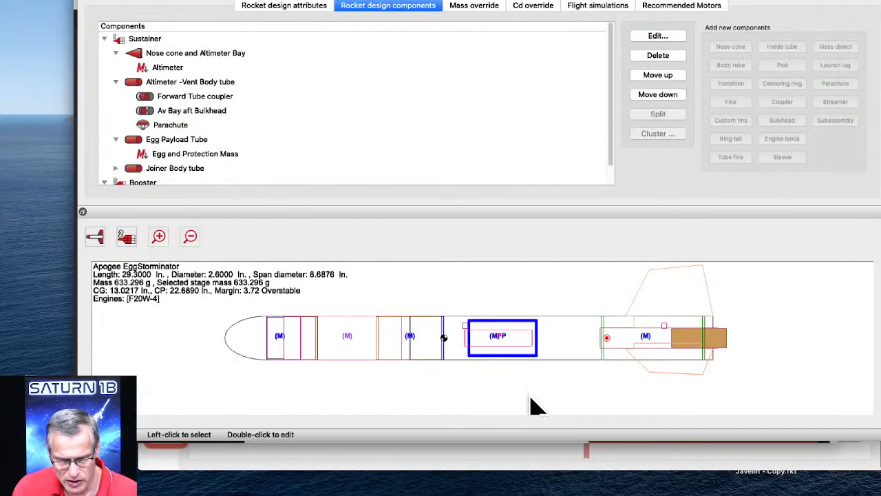
click(177, 127)
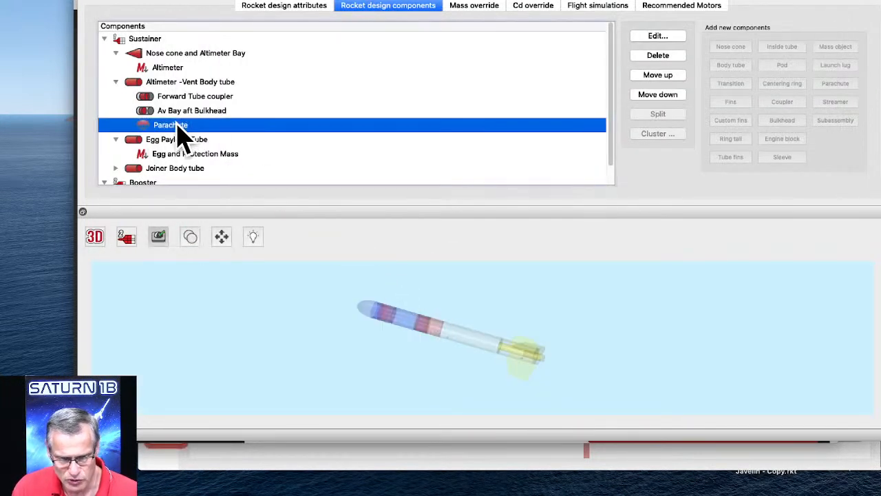
Prepare a new launch and review the two parachute deployment events, the simulation controls and the starting state.
click(211, 1)
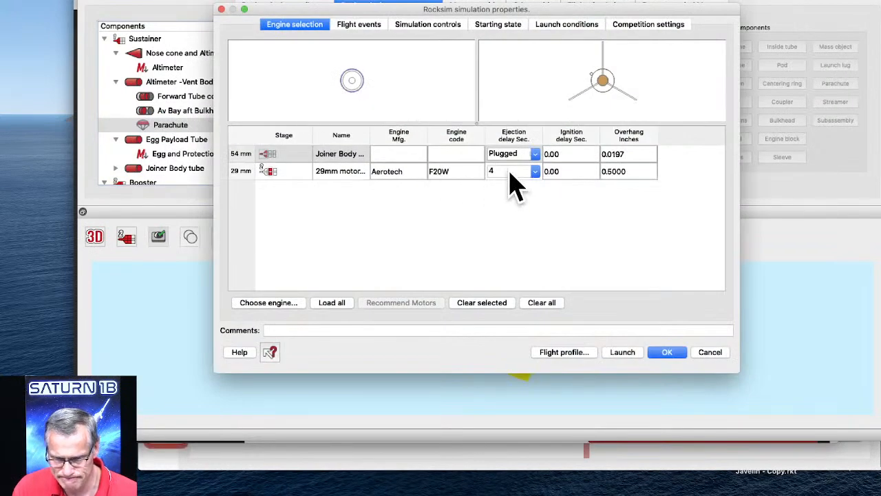
click(361, 26)
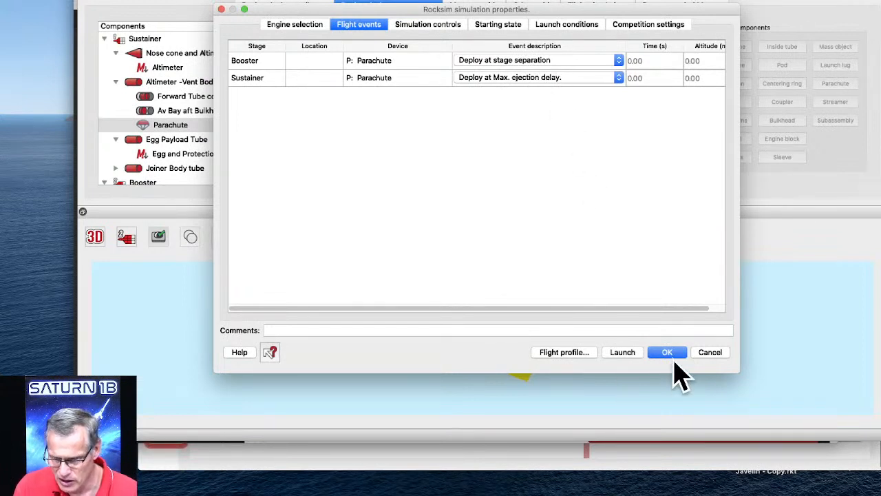
drag(615, 309, 660, 315)
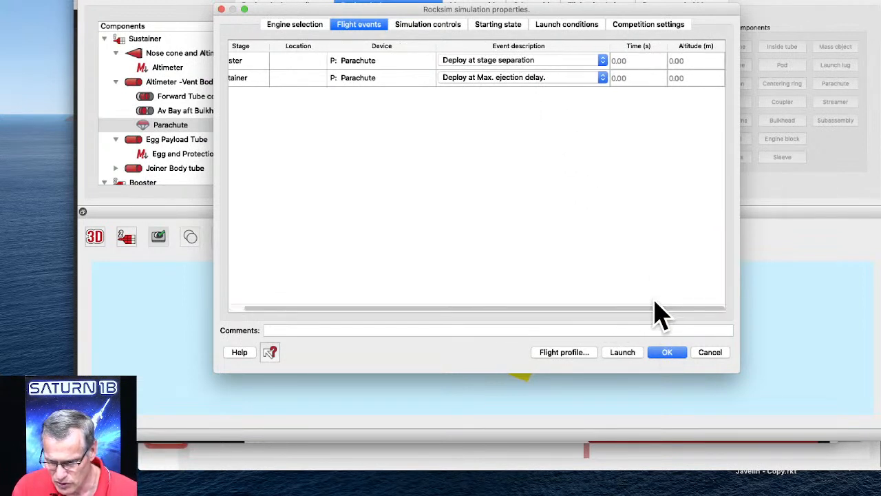
click(427, 31)
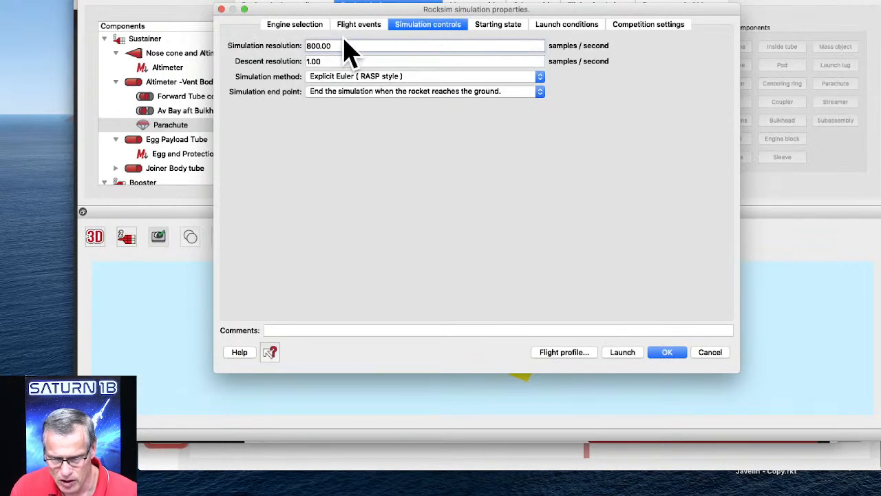
click(508, 35)
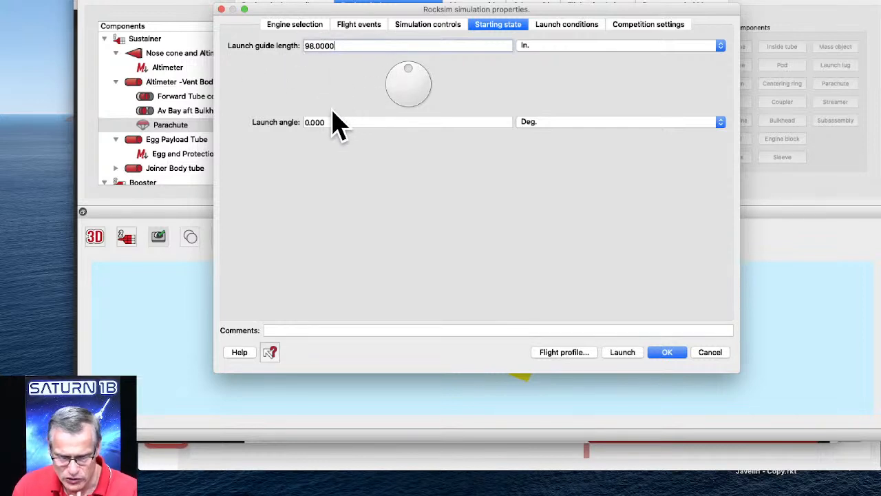
Switch the launch-site altitude unit to feet in the launch conditions.
click(566, 26)
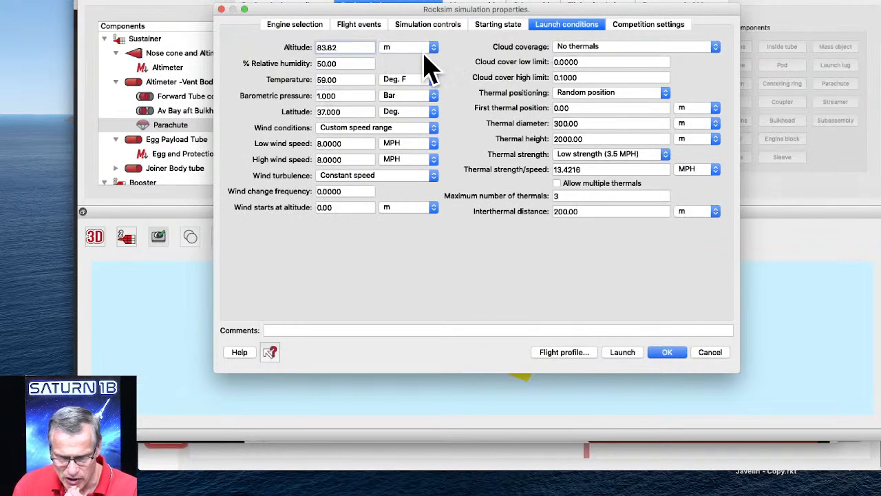
click(397, 50)
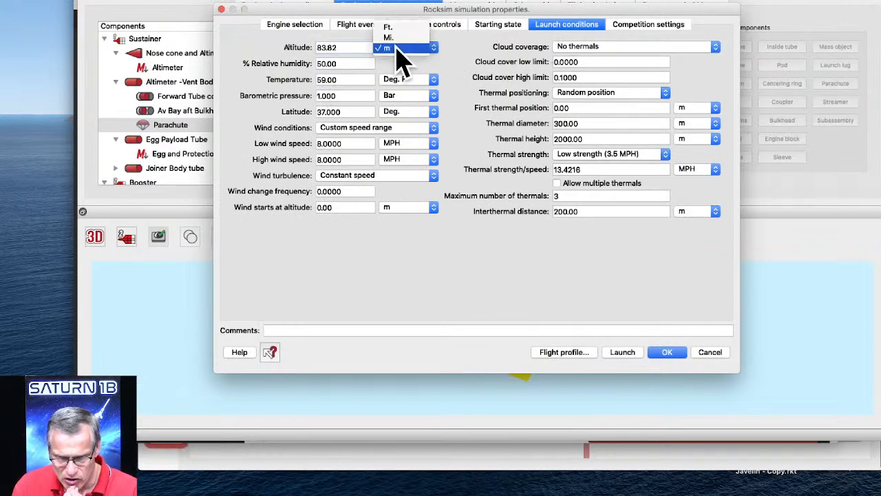
click(398, 31)
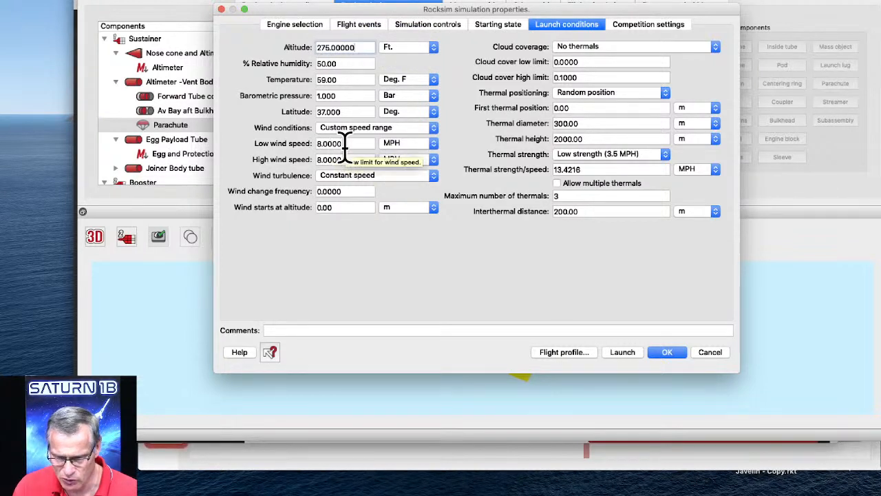
Run the simulation with its 2D flight profile, play the flight animation at the actual time step, and close it.
click(568, 354)
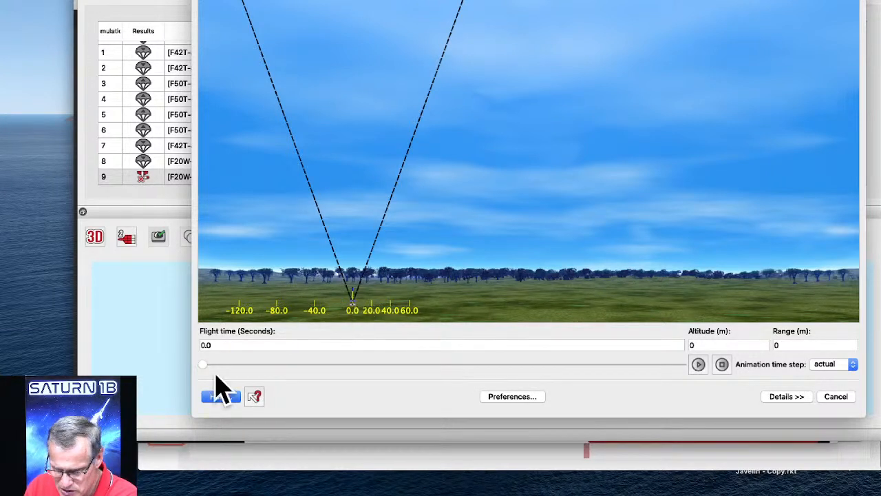
mouse_move(204, 365)
mouse_down()
mouse_move(265, 366)
mouse_move(203, 364)
mouse_up()
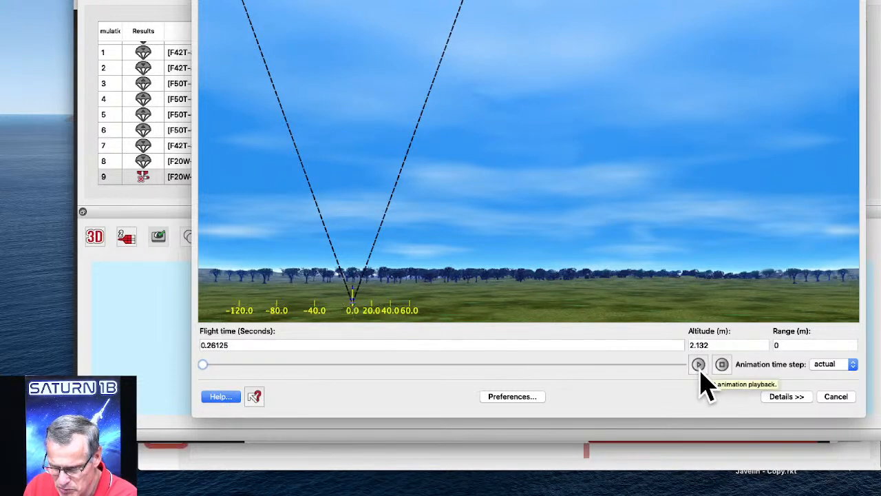
click(835, 363)
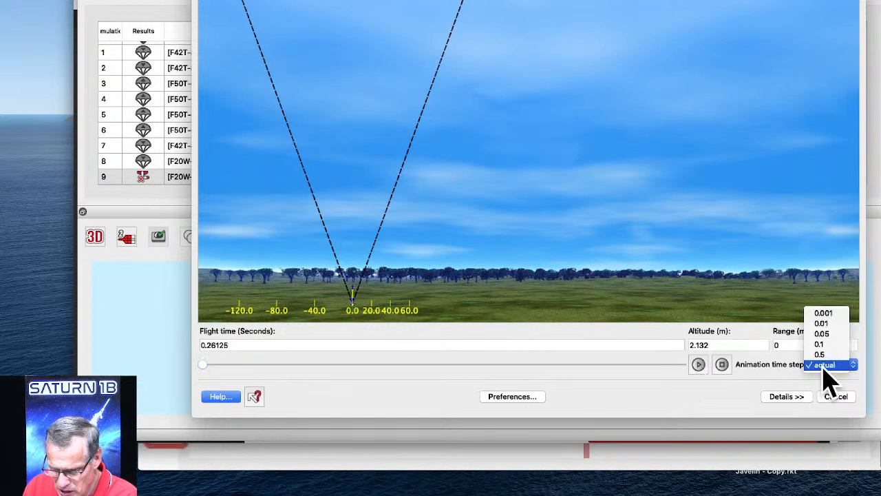
click(698, 365)
click(698, 365)
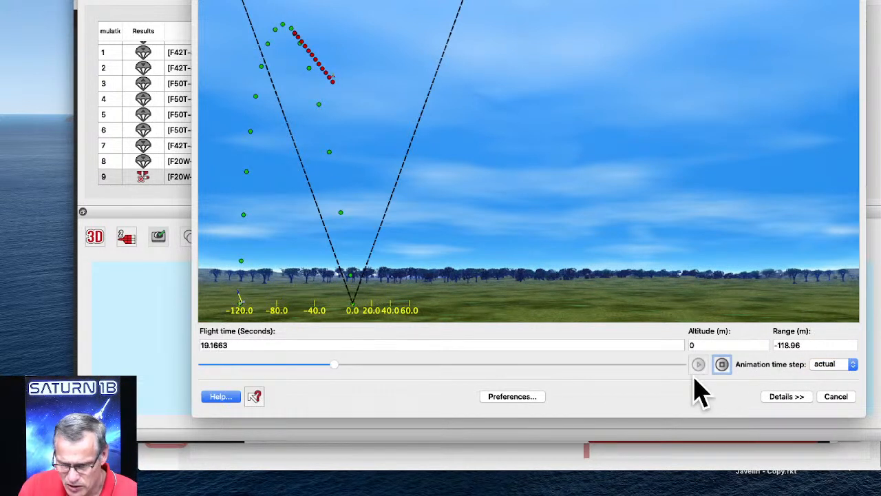
click(830, 397)
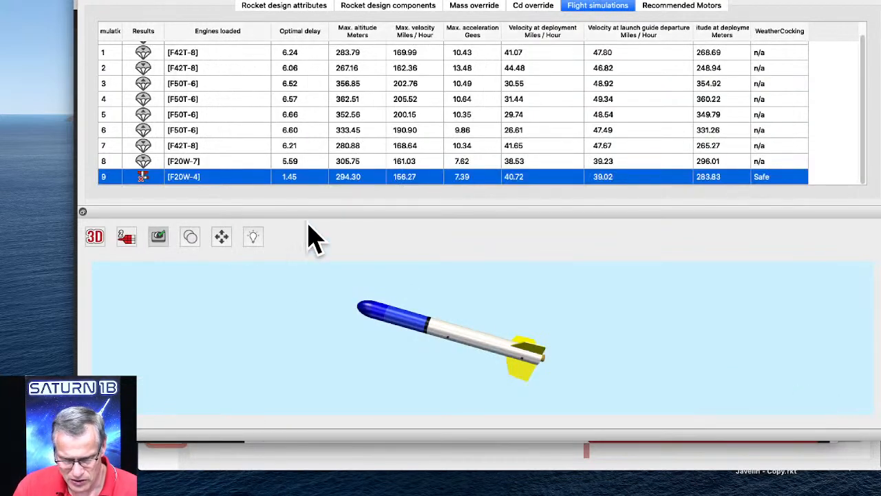
Recheck the engine selection in a new launch setup, cancel it, and select simulation 7 in the results.
click(213, 0)
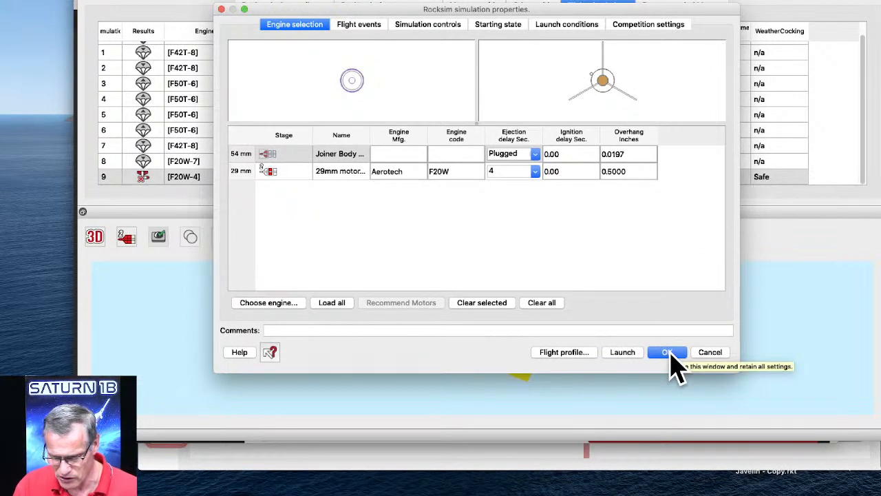
click(714, 353)
click(210, 147)
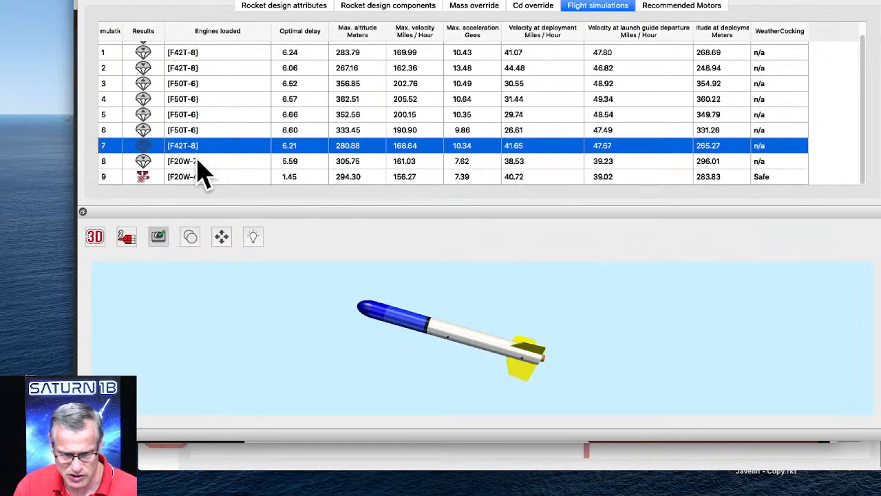
Delete simulations 0 through 8 from the flight results, keeping only the F20W-4 simulation.
click(197, 159)
scroll(206, 165, up, 1)
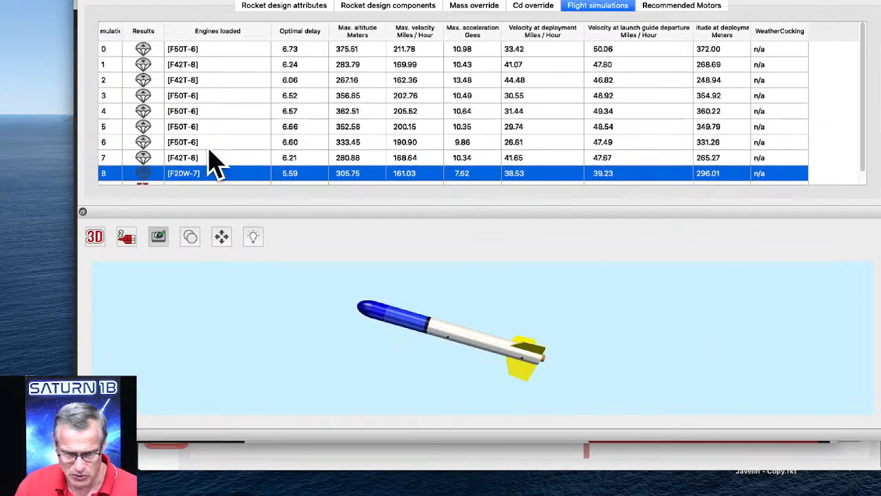
click(201, 50)
shift+click(214, 115)
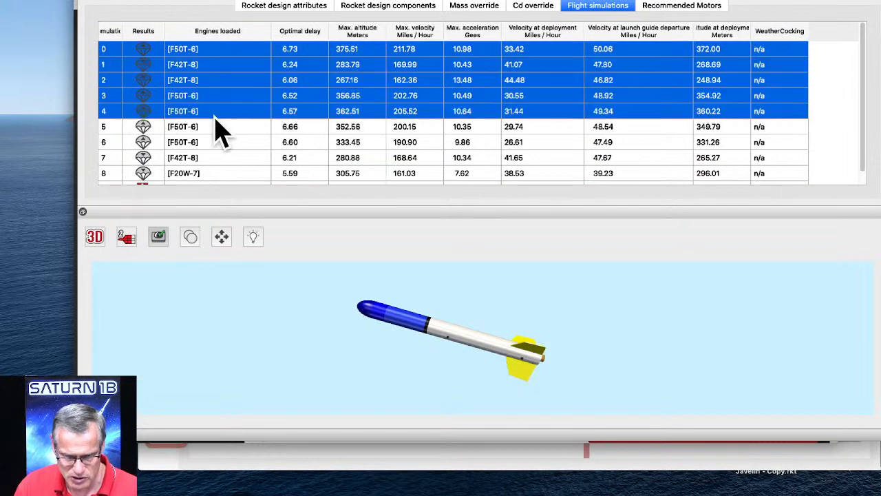
scroll(227, 172, down, 1)
shift+click(210, 162)
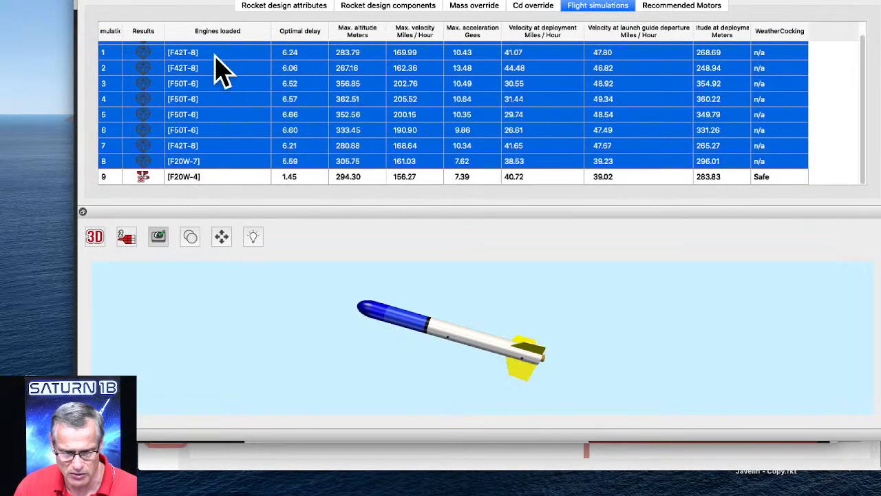
right_click(238, 38)
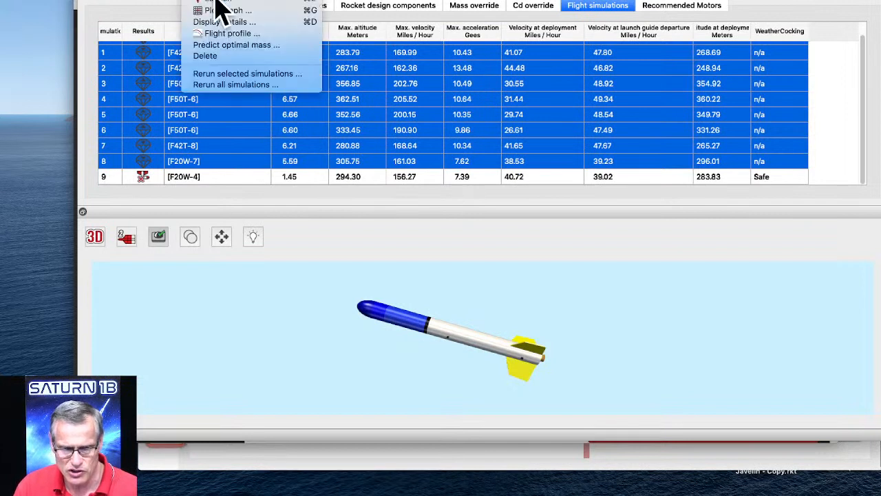
click(219, 58)
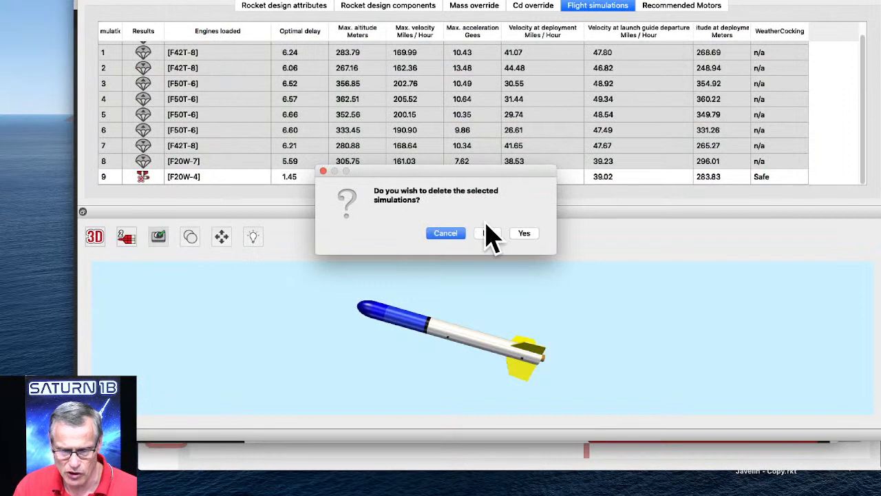
click(525, 234)
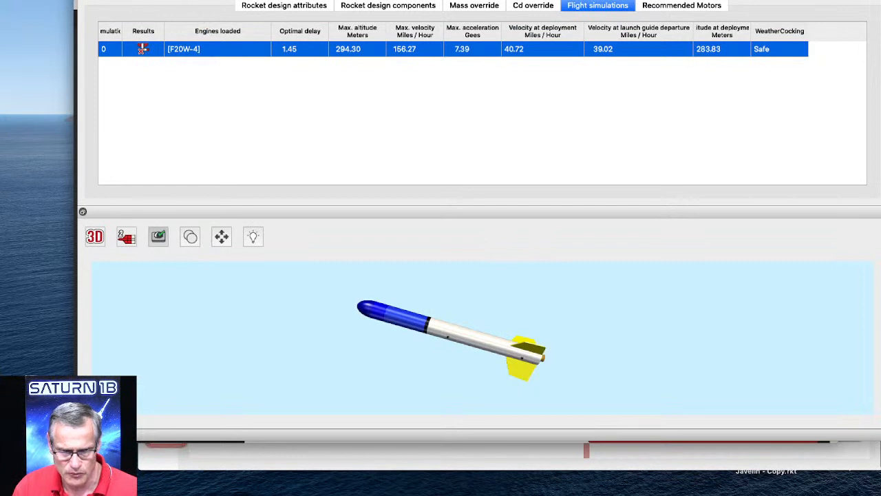
Save the design as a new file named egg-storminator-2-STAGE in the Desktop folder.
click(79, 0)
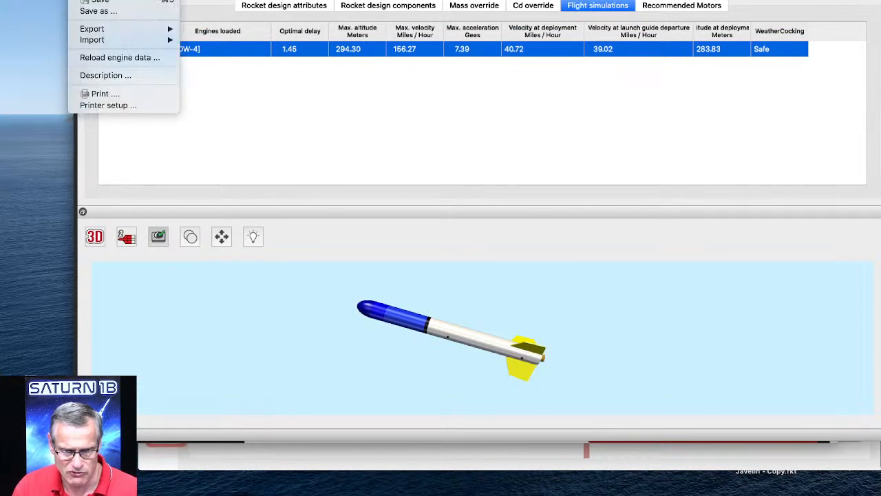
click(97, 13)
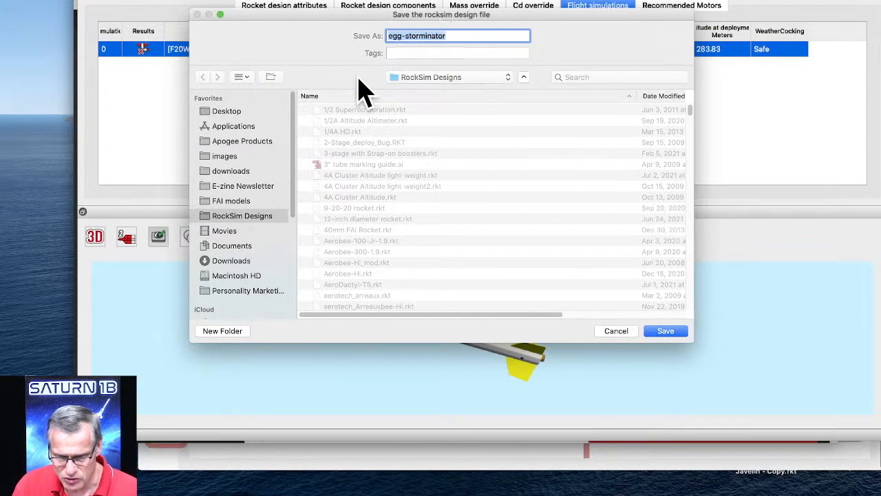
click(232, 112)
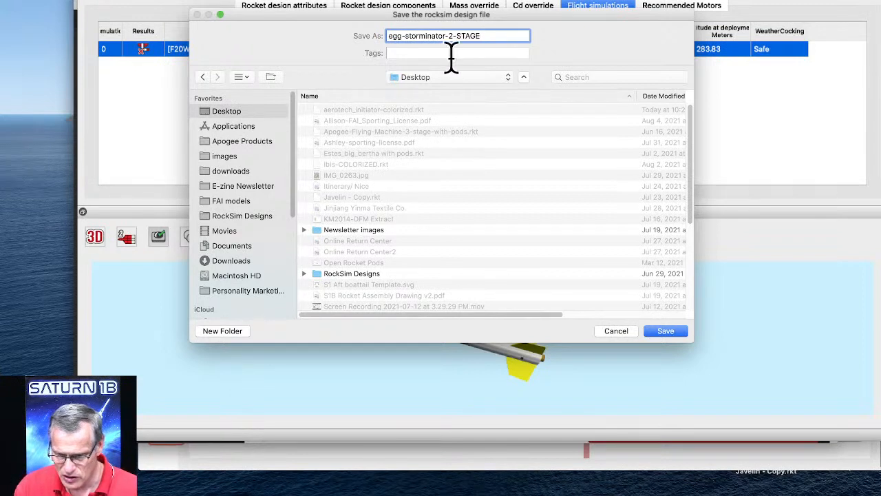
click(668, 332)
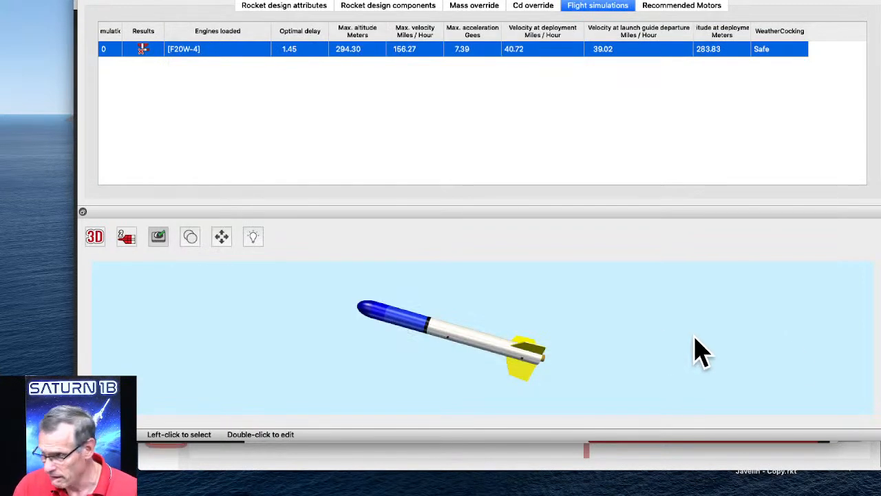
Switch to Launch Visualizer, log out of the account, and sign back in with the prefilled credentials.
click(657, 475)
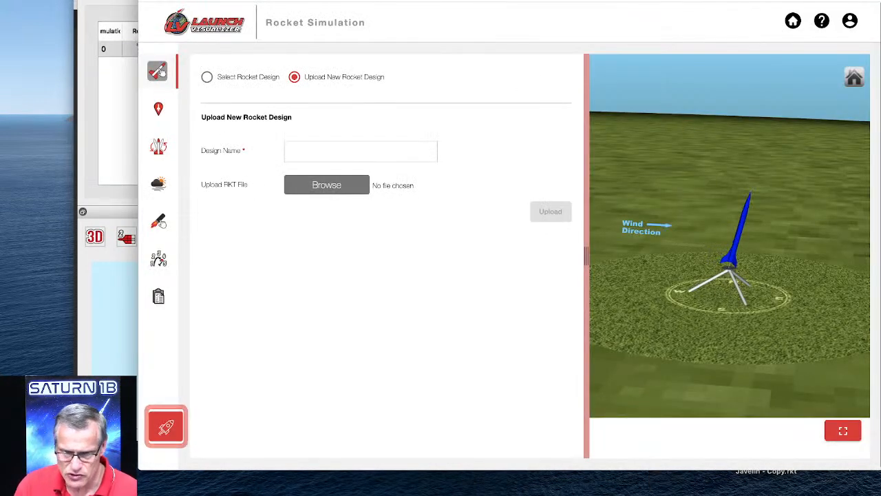
click(789, 20)
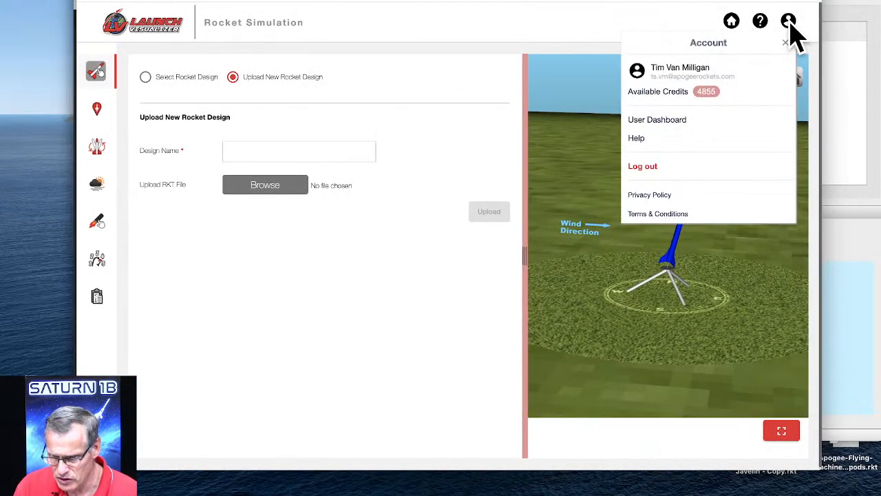
click(640, 169)
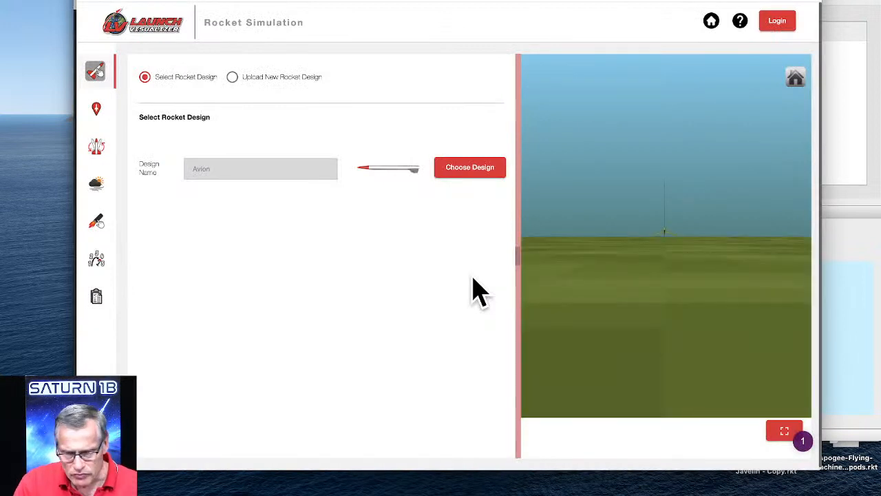
click(779, 22)
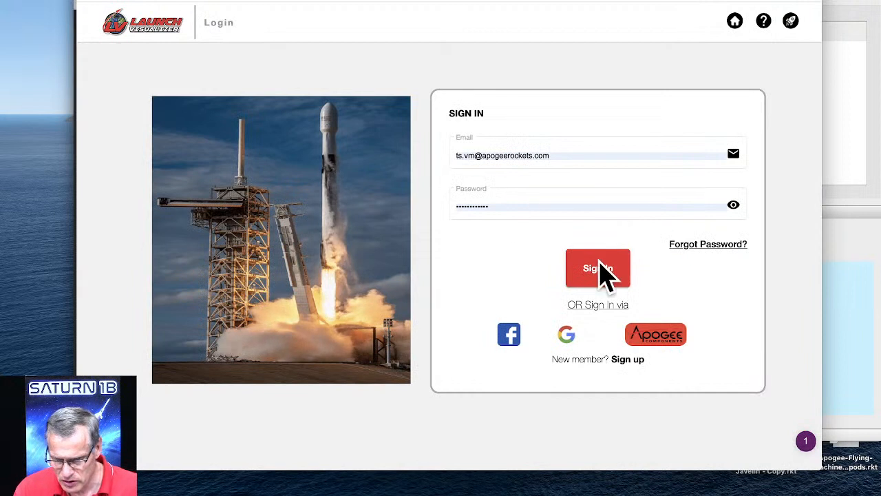
click(609, 282)
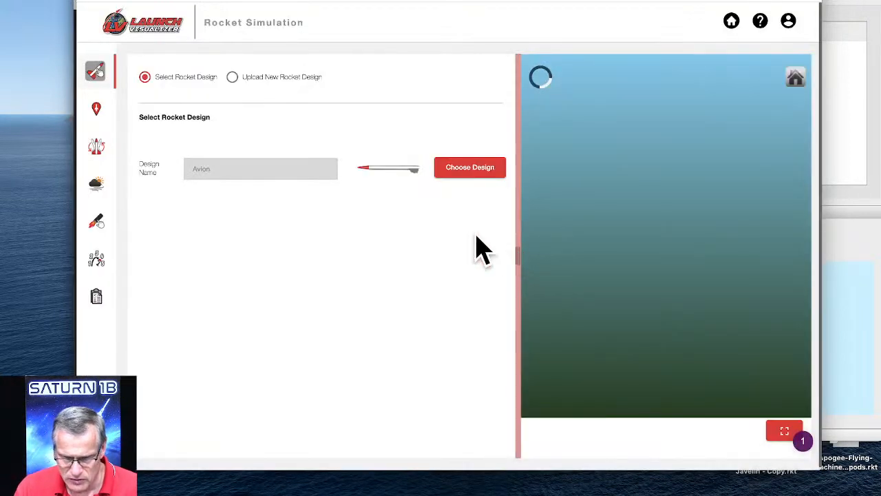
Start a new rocket design upload and choose egg-storminator-2-STAGE.rkt from the Desktop as its RKT file.
click(233, 77)
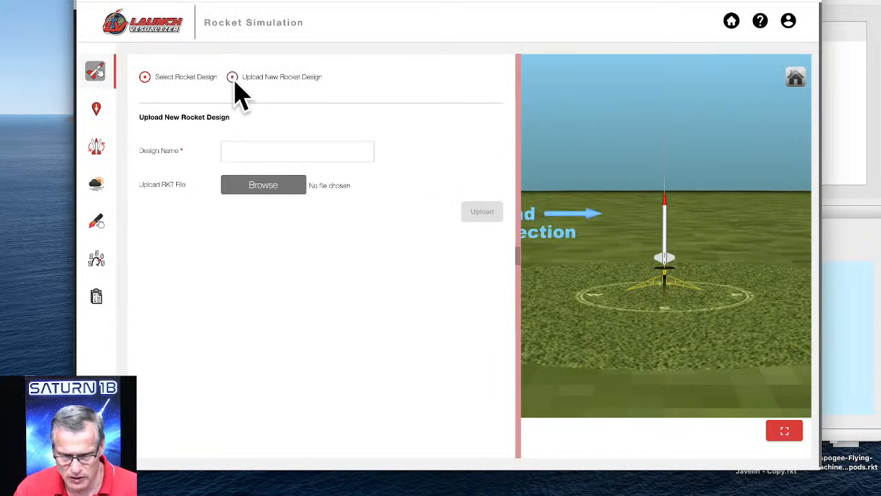
click(272, 200)
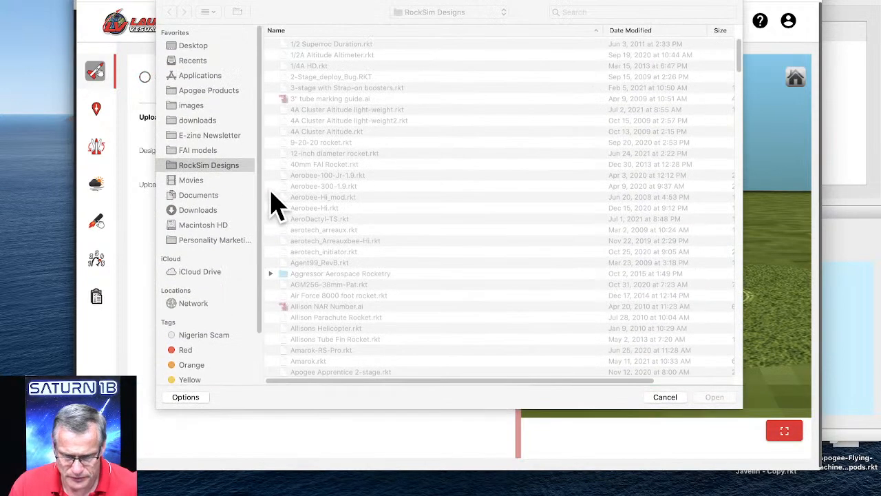
click(191, 47)
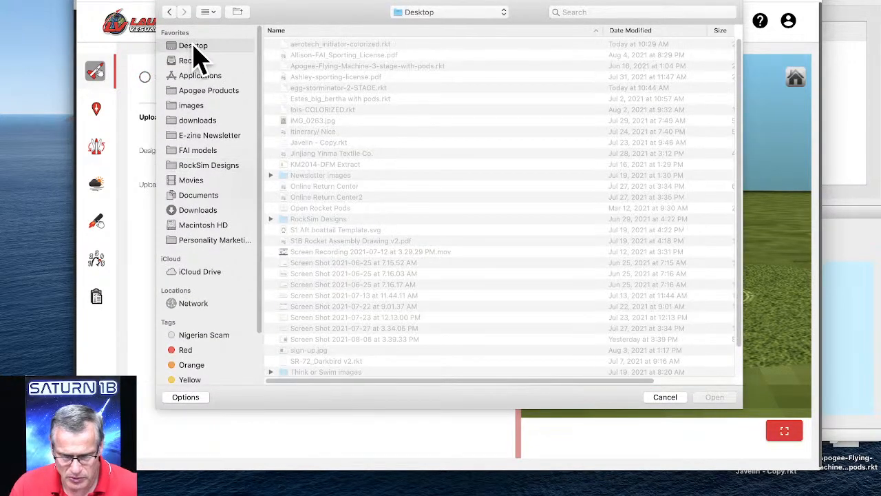
click(331, 90)
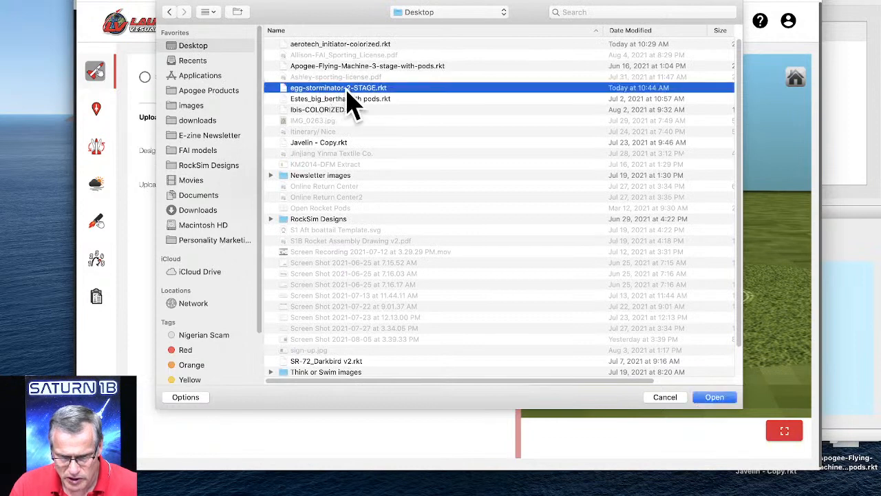
click(714, 397)
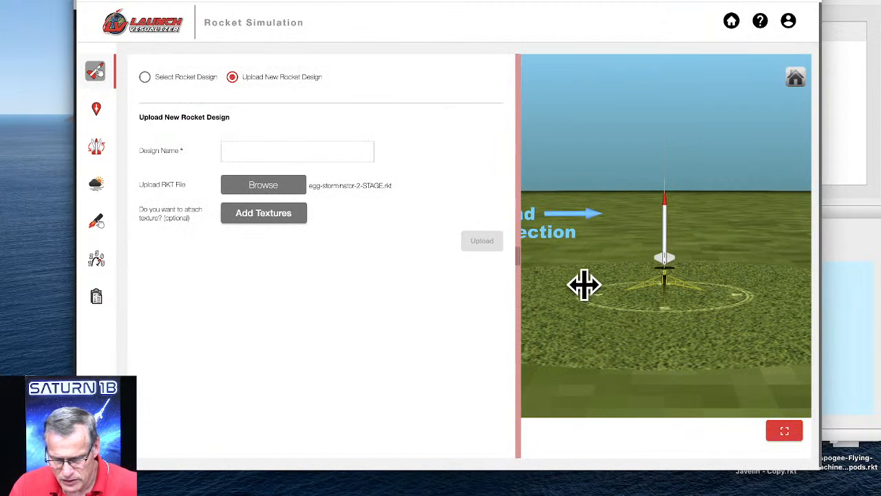
Name the design EGG-STORMINATOR, upload it, and acknowledge the confirmation.
click(251, 150)
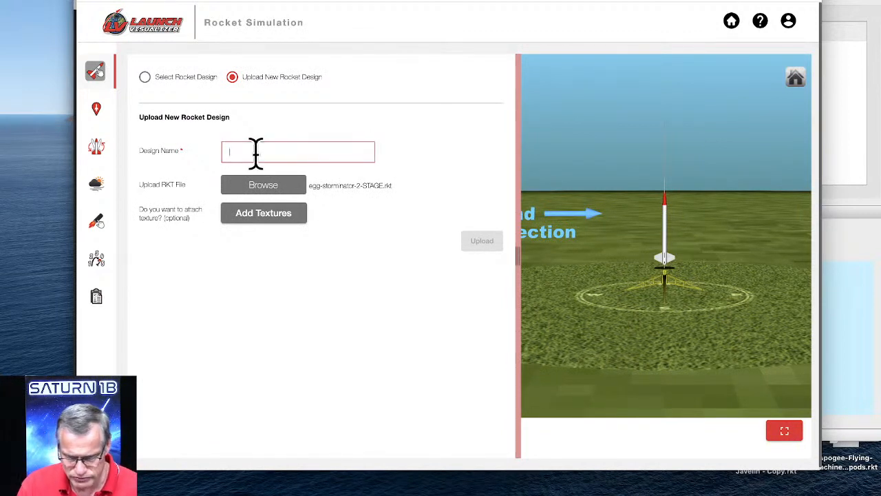
text(EGG-STORMINATOR)
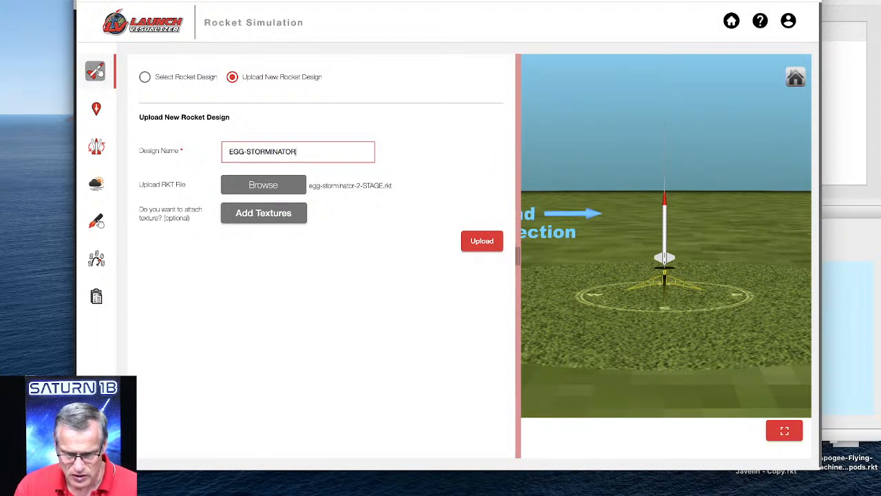
click(486, 241)
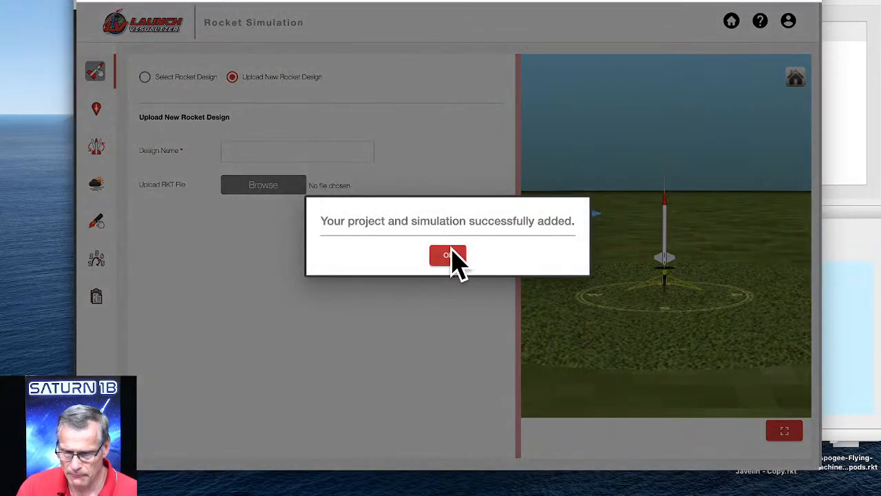
click(451, 256)
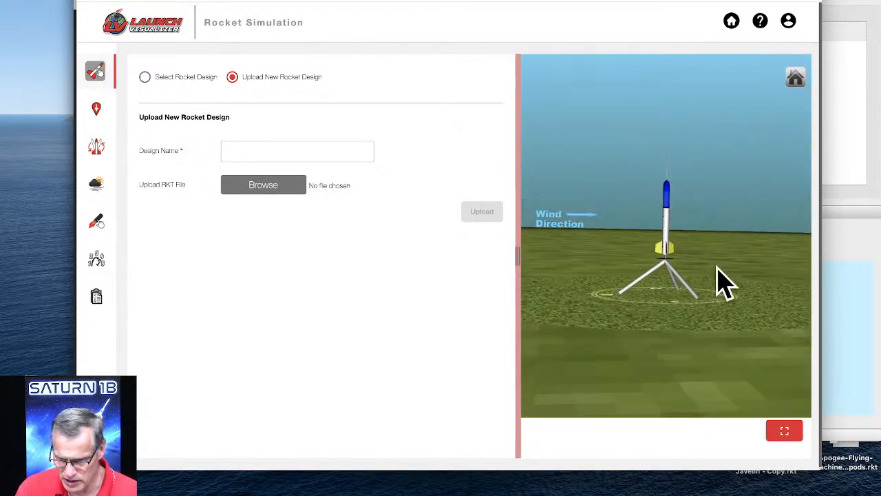
Load the Aerotech F20W engine with a 4-second ejection delay into the 29 mm motor mount.
click(98, 112)
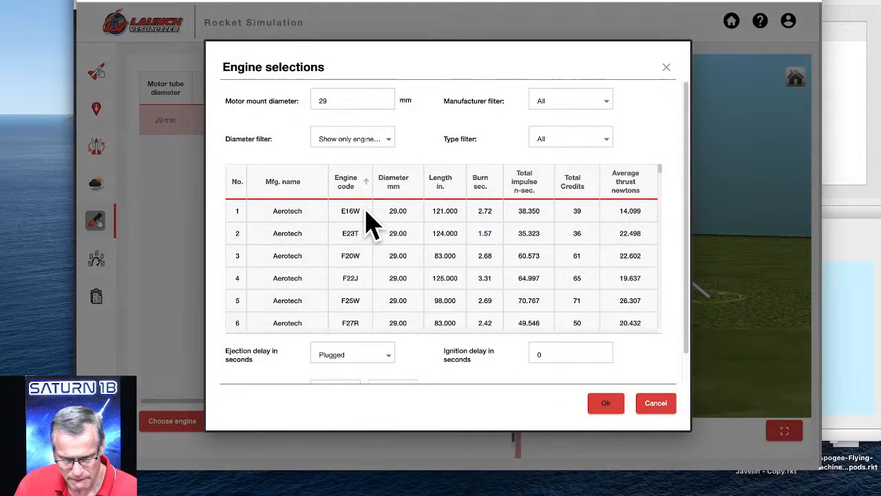
click(362, 259)
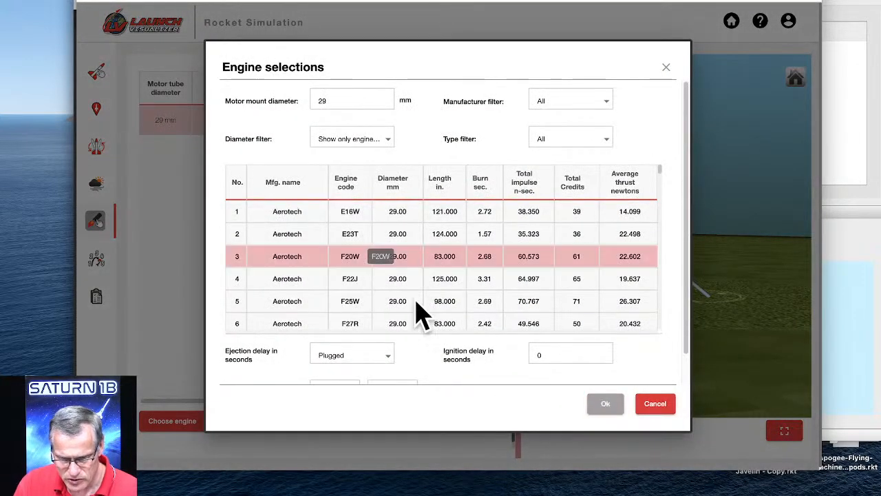
click(384, 357)
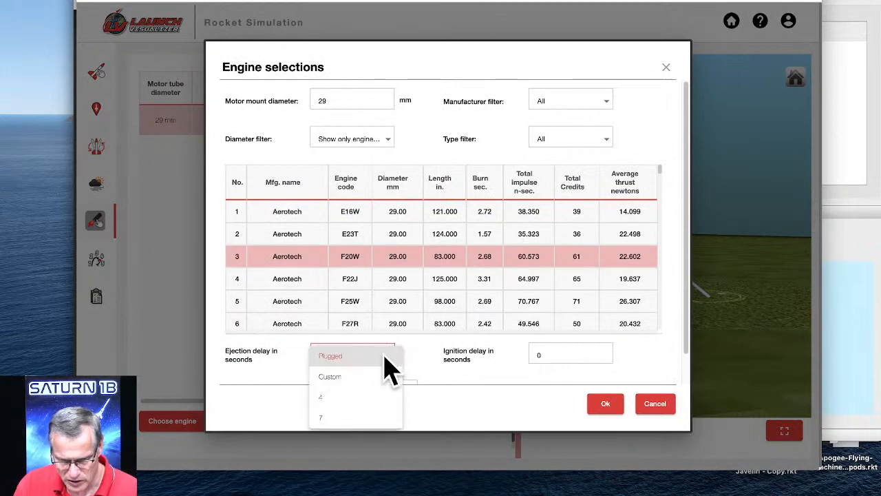
click(337, 397)
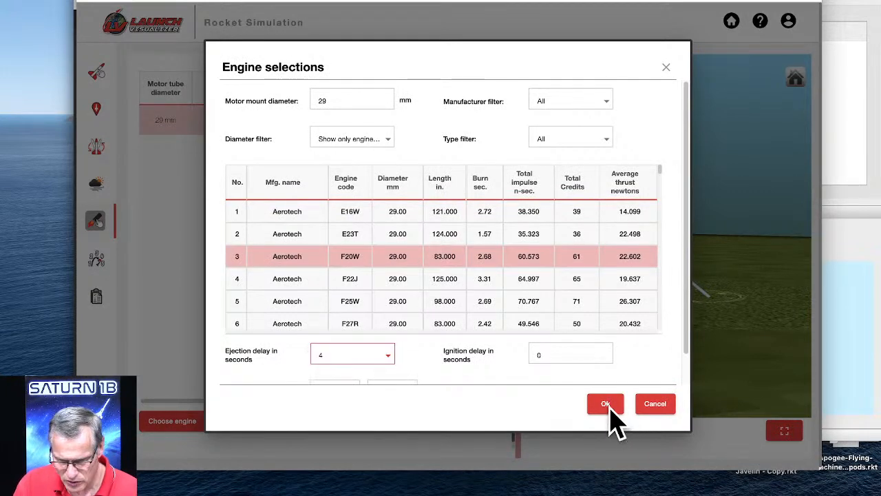
click(608, 406)
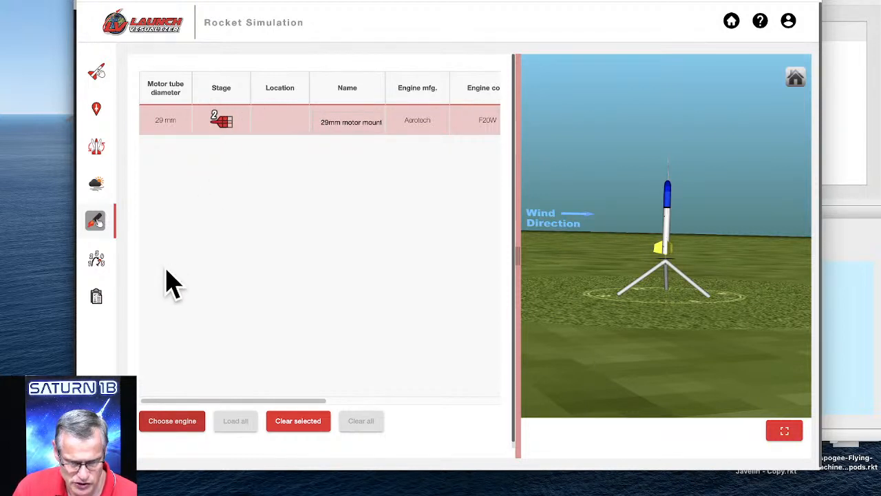
Keep the staging event at Max. ejection delay and set the stage 1 parachute to deploy at apogee.
click(101, 262)
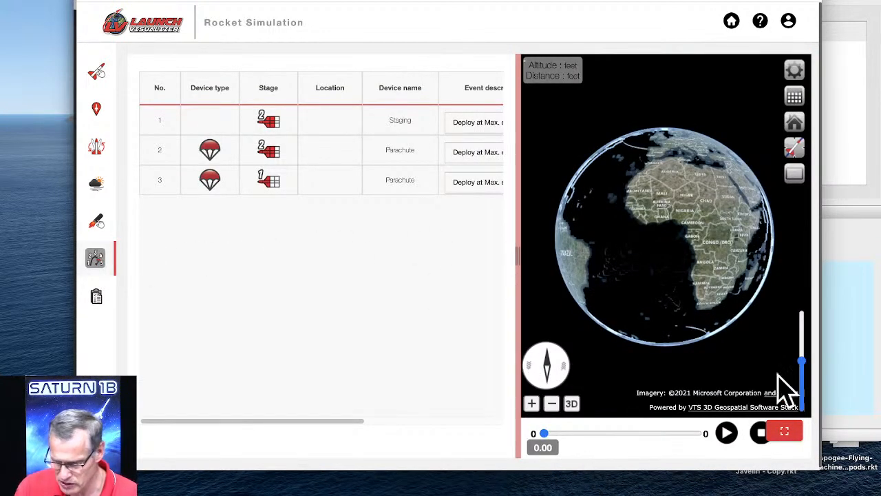
drag(822, 462, 870, 458)
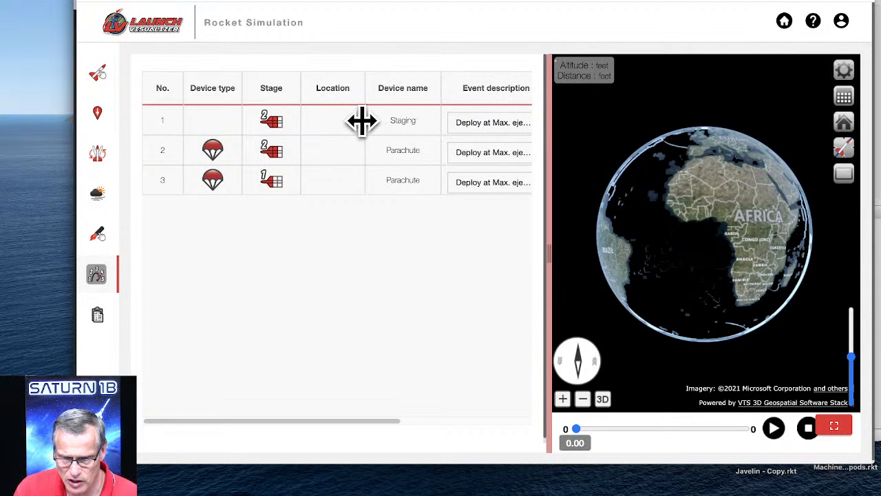
click(491, 122)
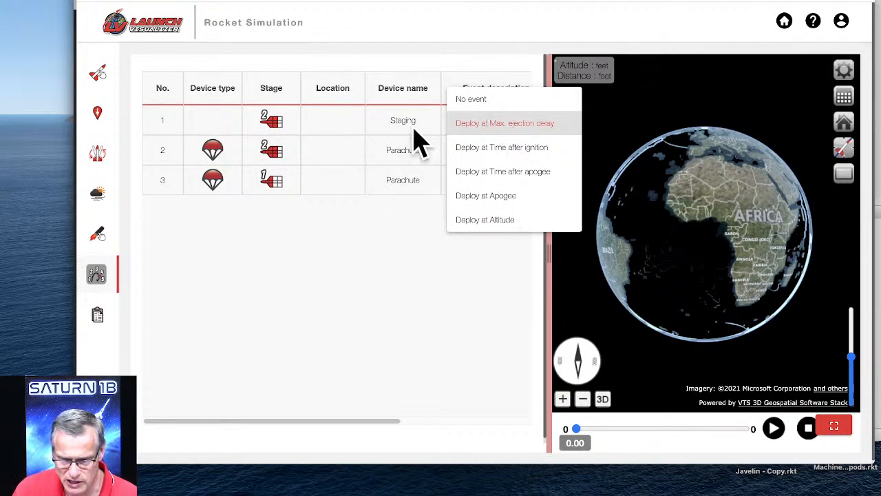
click(490, 123)
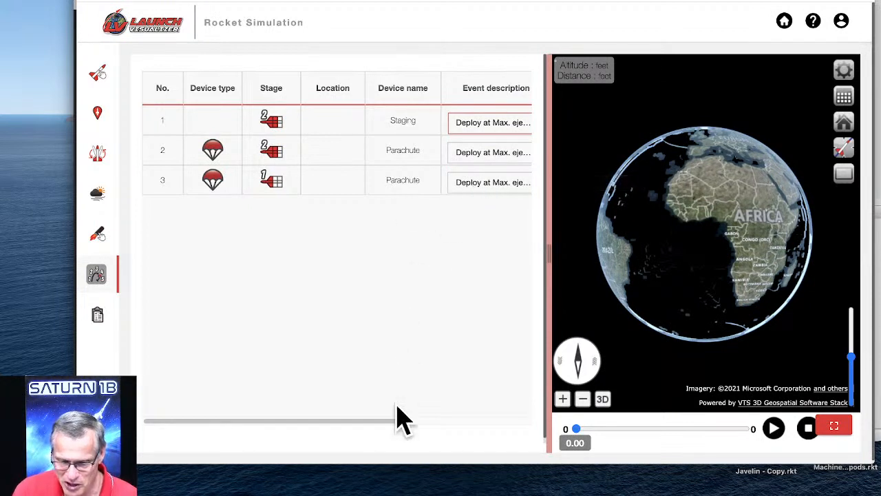
drag(397, 420, 428, 421)
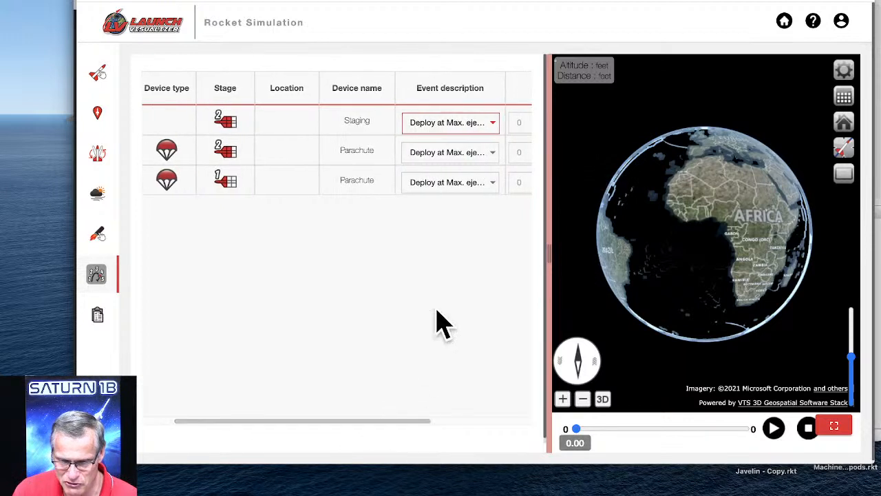
click(441, 183)
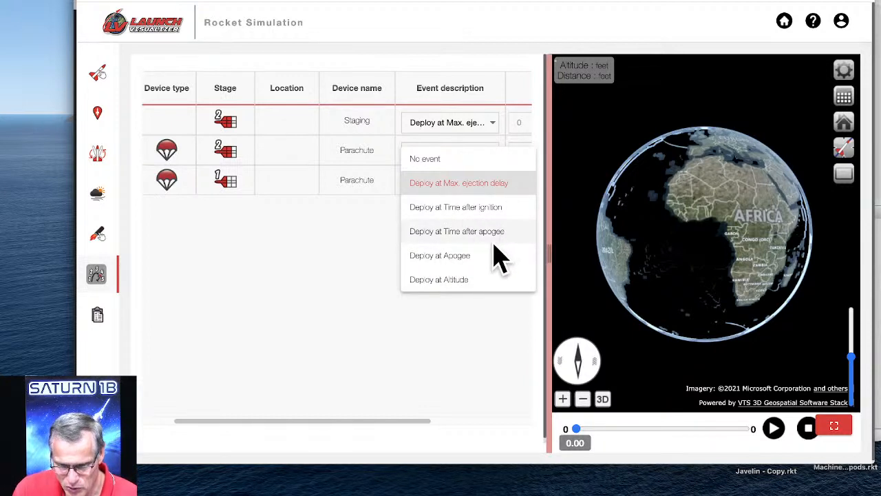
click(453, 257)
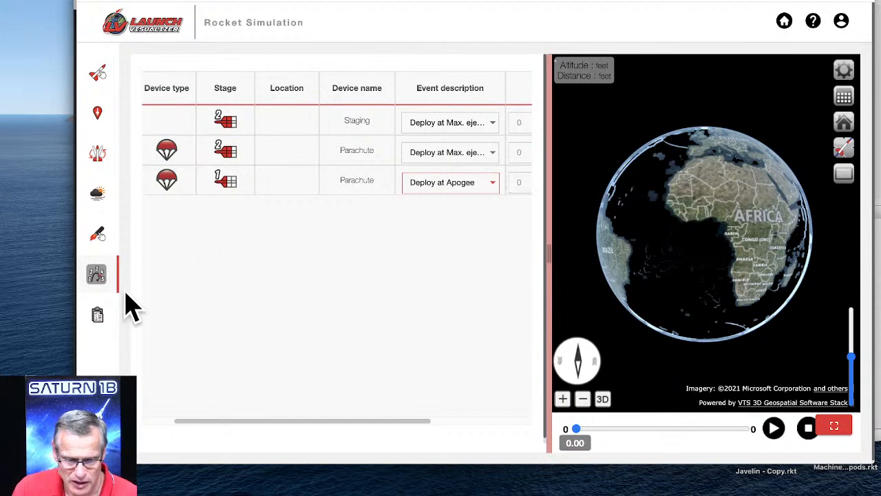
Try to simulate the EGG-STORMINATOR flight and retry it once with the same settings.
click(97, 314)
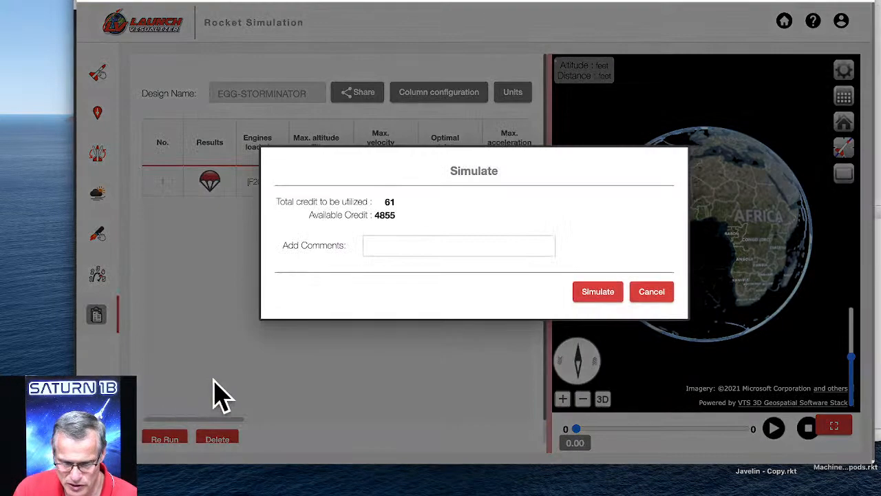
click(597, 292)
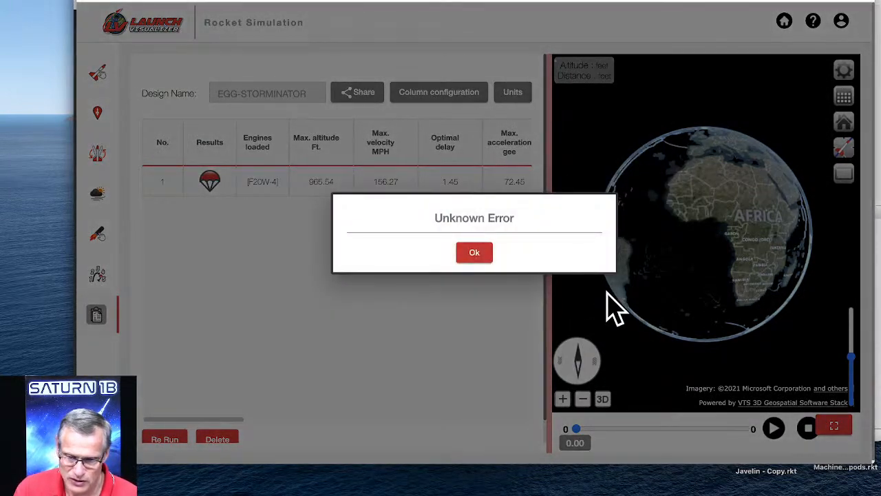
click(474, 254)
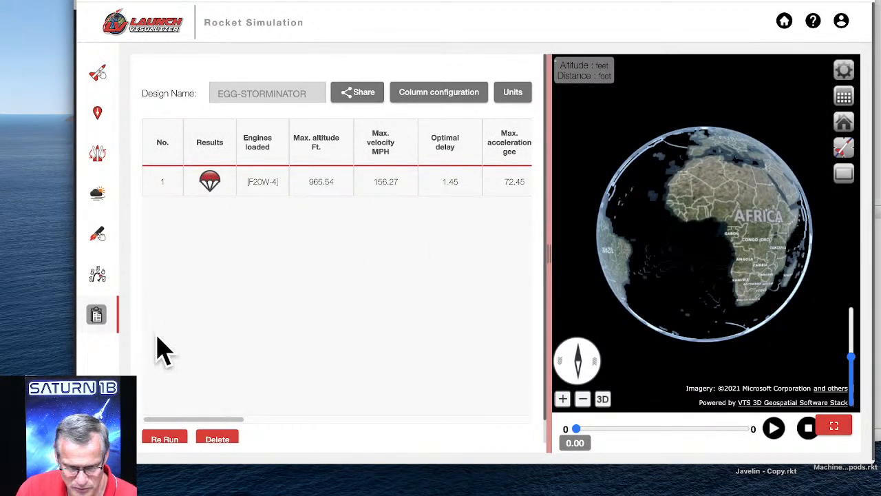
click(97, 421)
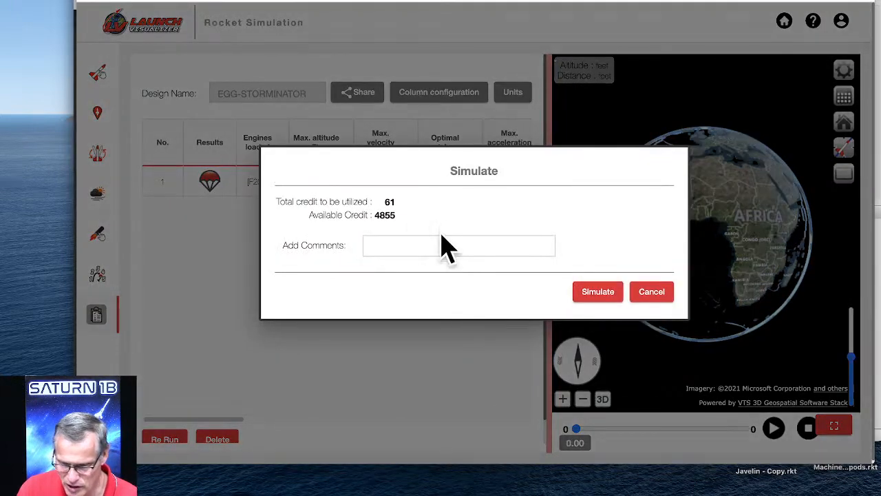
click(593, 293)
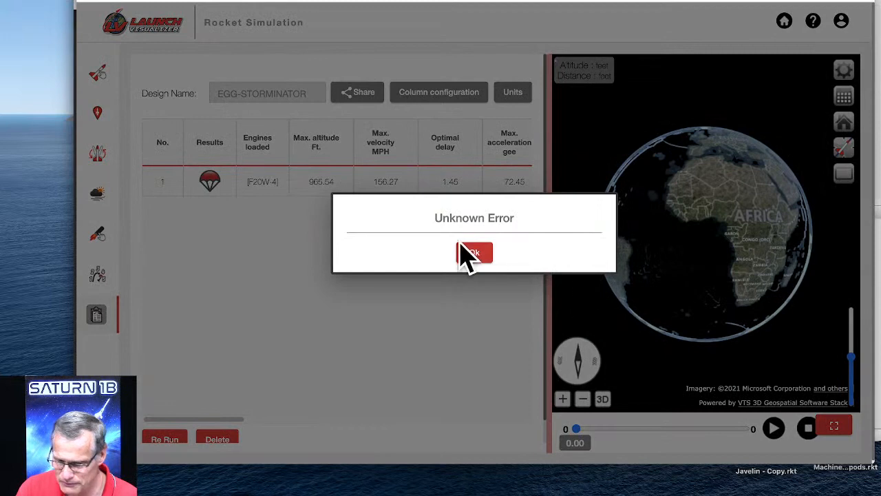
click(474, 254)
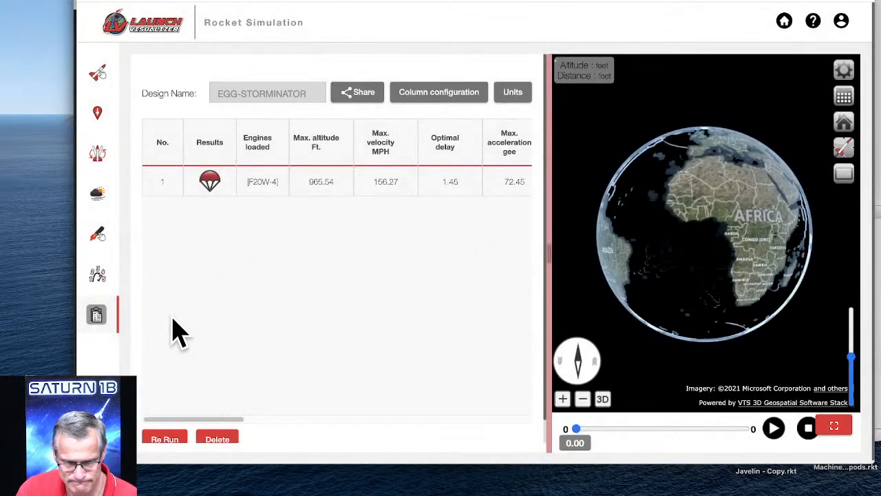
Set the stage 1 parachute's flight event to No event and try the simulation again.
click(97, 275)
click(489, 182)
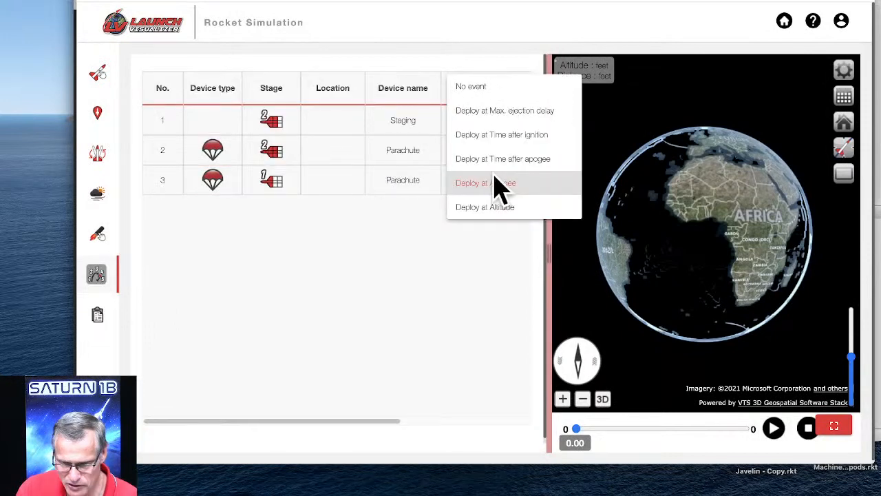
click(490, 89)
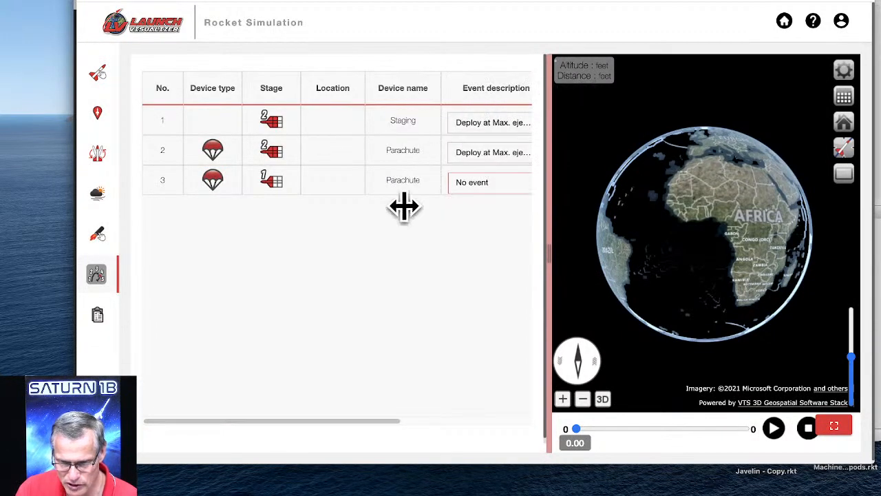
click(143, 421)
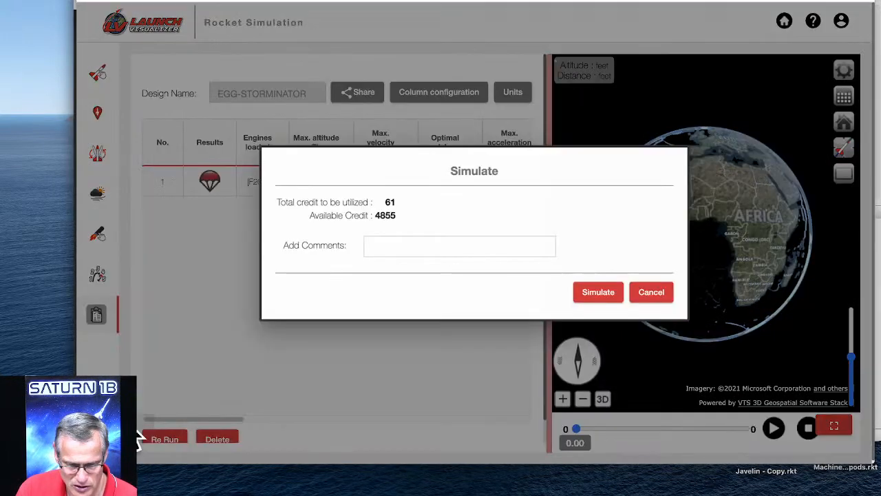
click(597, 291)
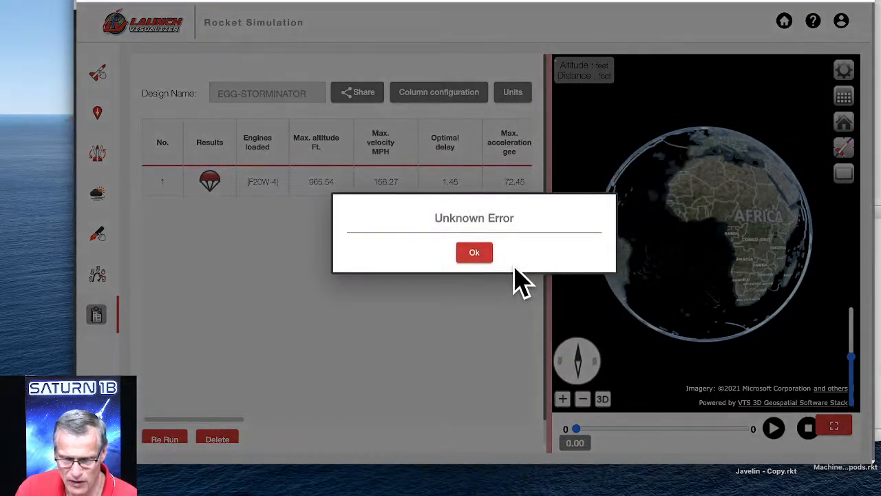
click(474, 253)
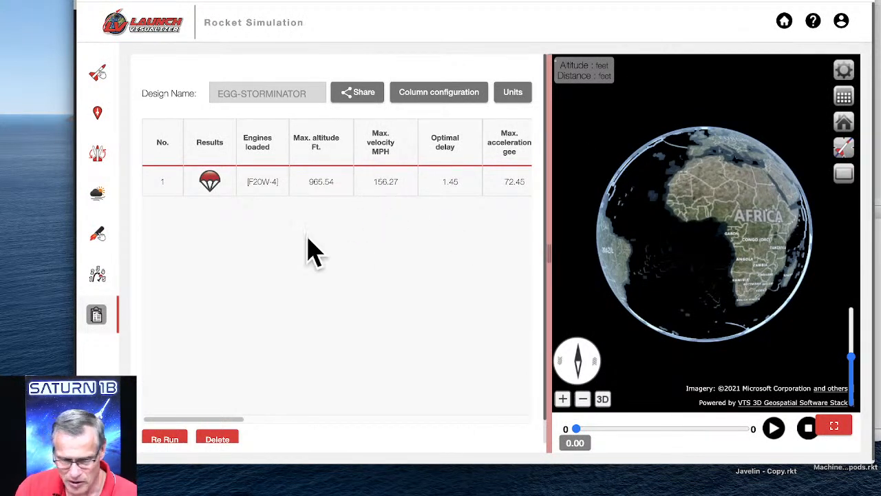
Switch to RockSim and set the sustainer parachute to deploy at apogee in the simulation's flight events.
mouse_move(270, 488)
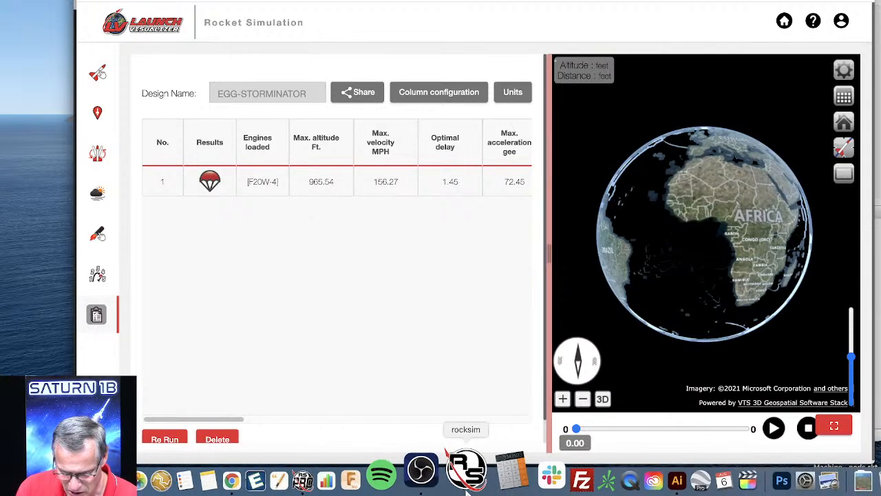
click(466, 481)
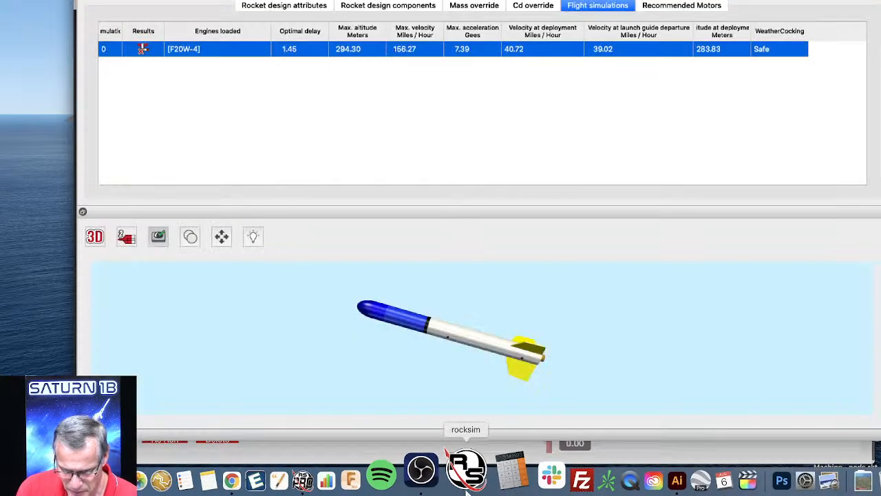
click(217, 0)
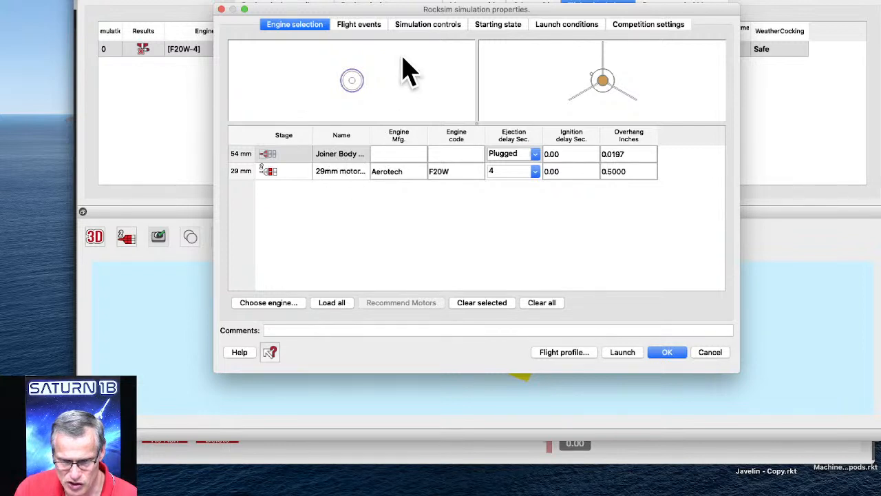
click(360, 28)
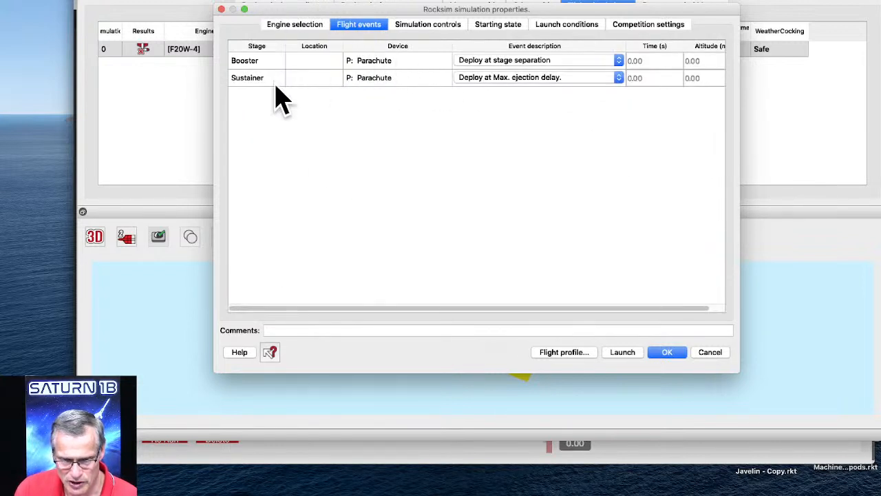
click(526, 78)
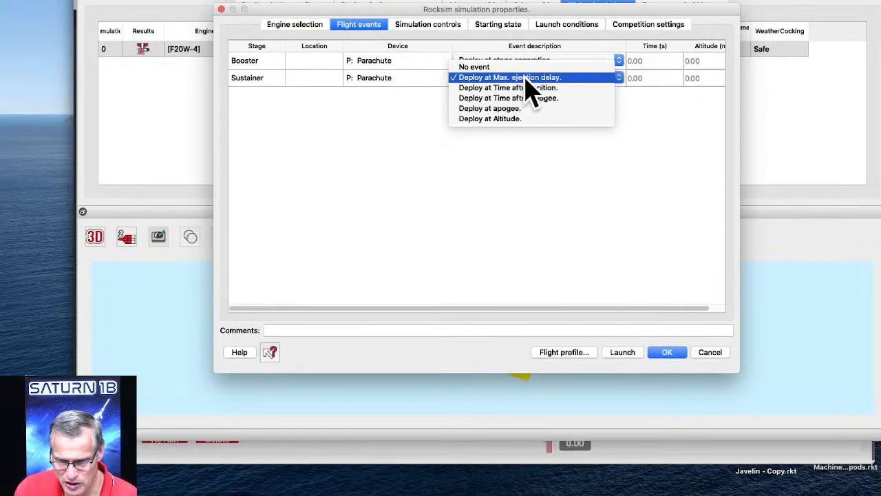
click(489, 109)
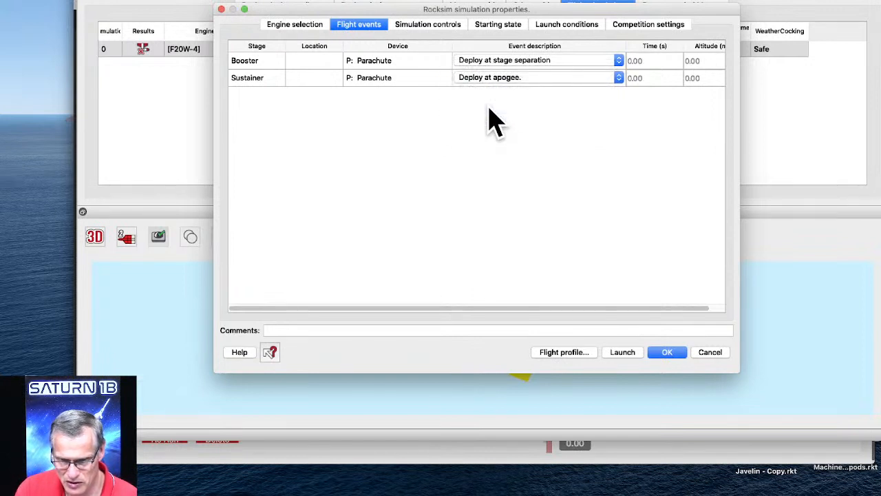
Launch the simulation, then play its flight profile through to landing and close it.
click(569, 352)
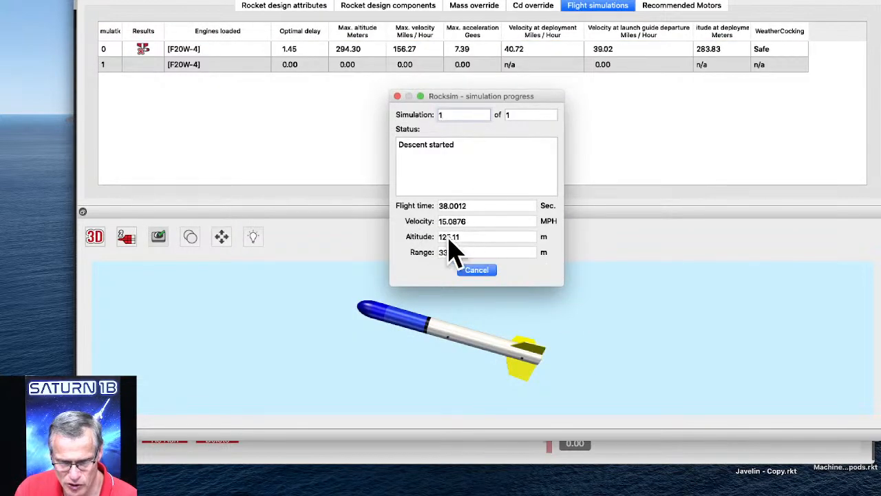
click(142, 64)
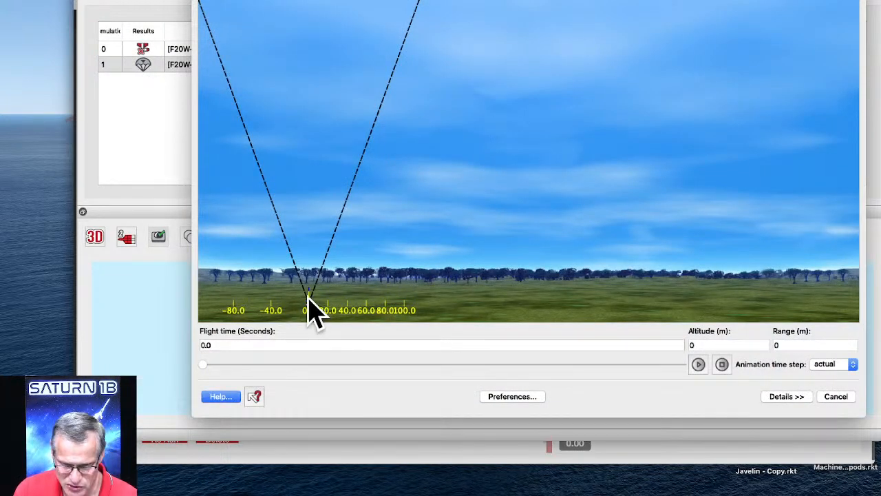
click(697, 363)
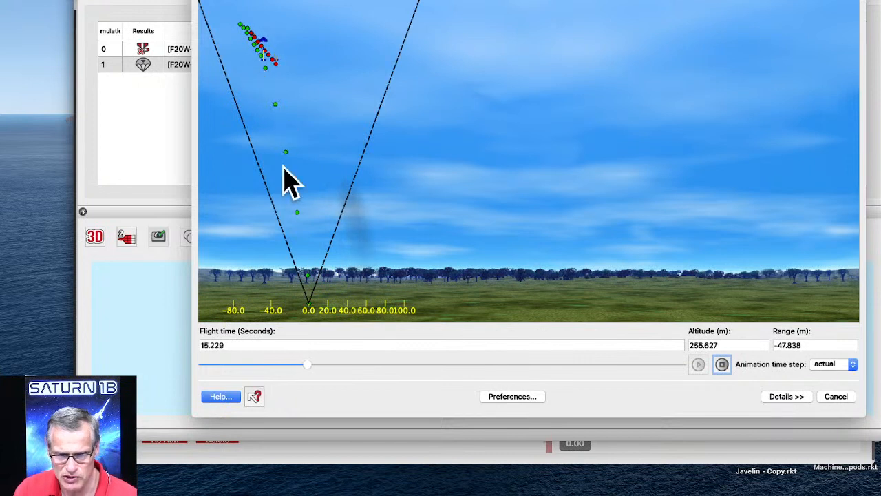
click(321, 365)
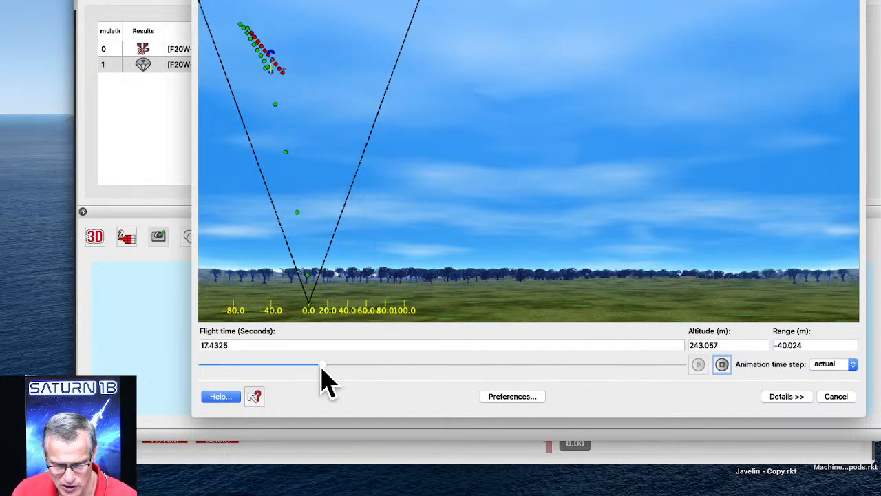
drag(321, 370, 702, 387)
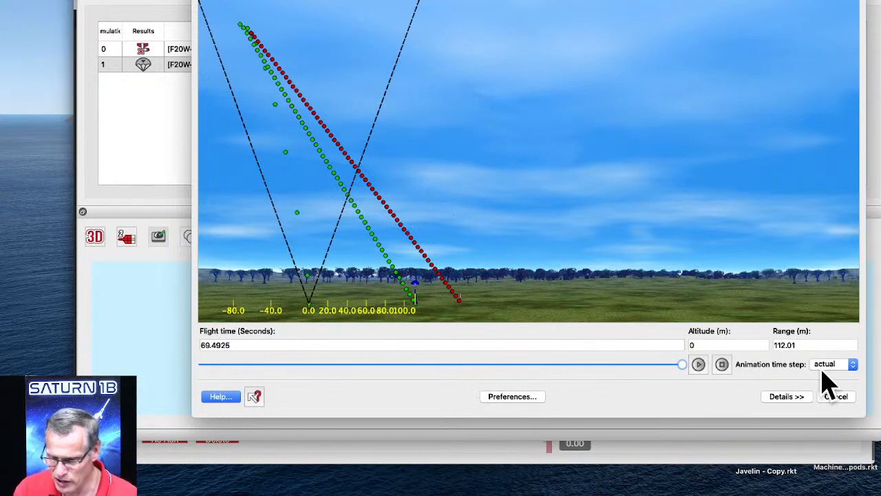
click(836, 398)
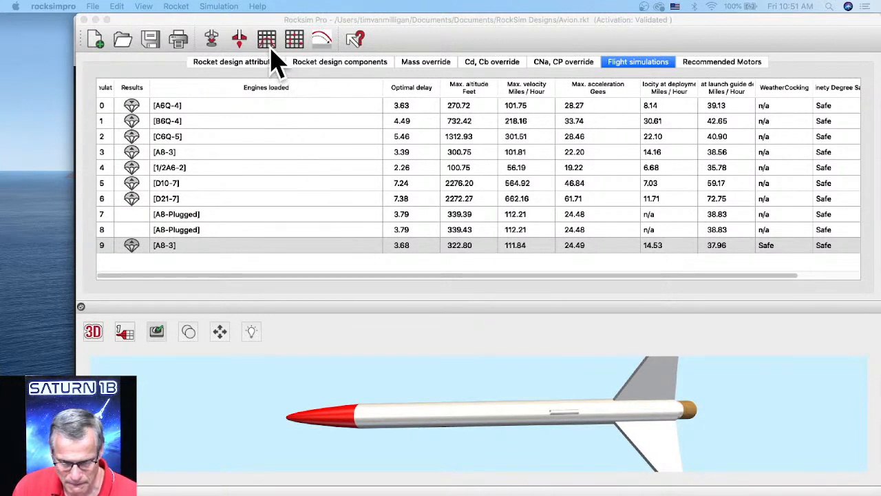
Open the aerotech_initiator-colorized.rkt design from the Desktop folder, discarding the unsaved changes to the Avion design.
click(215, 40)
click(735, 440)
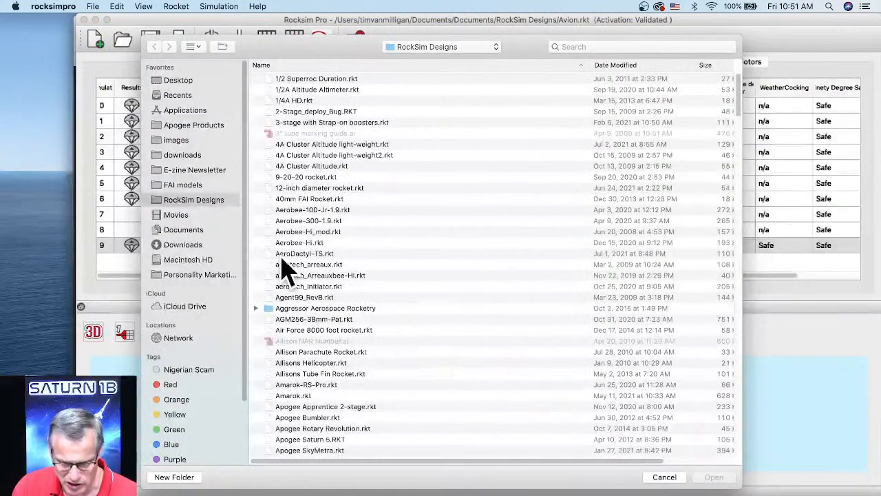
scroll(307, 269, down, 5)
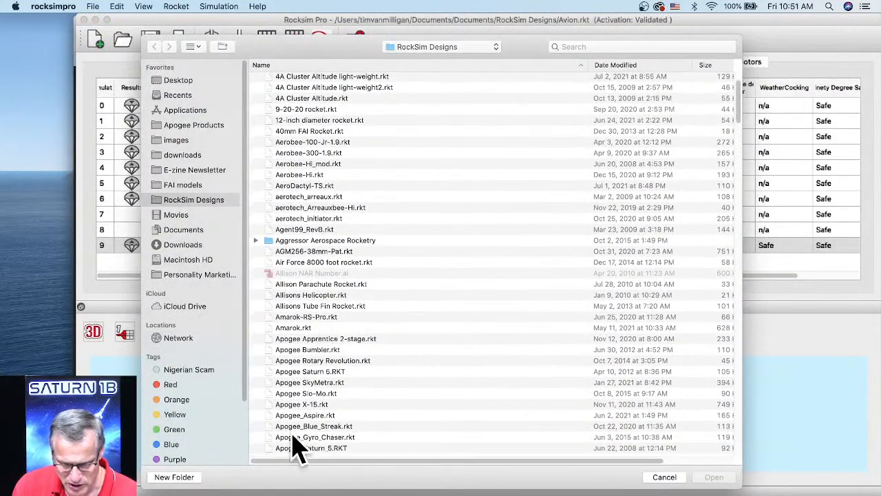
scroll(292, 413, down, 5)
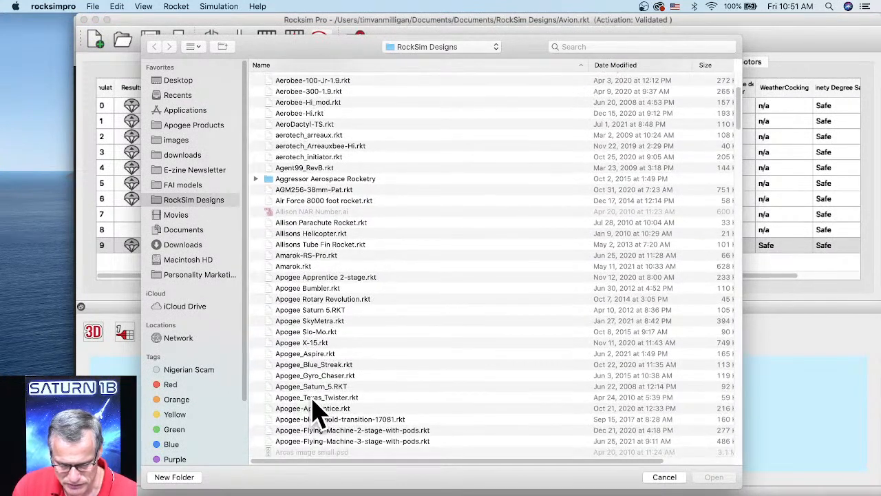
scroll(307, 393, down, 3)
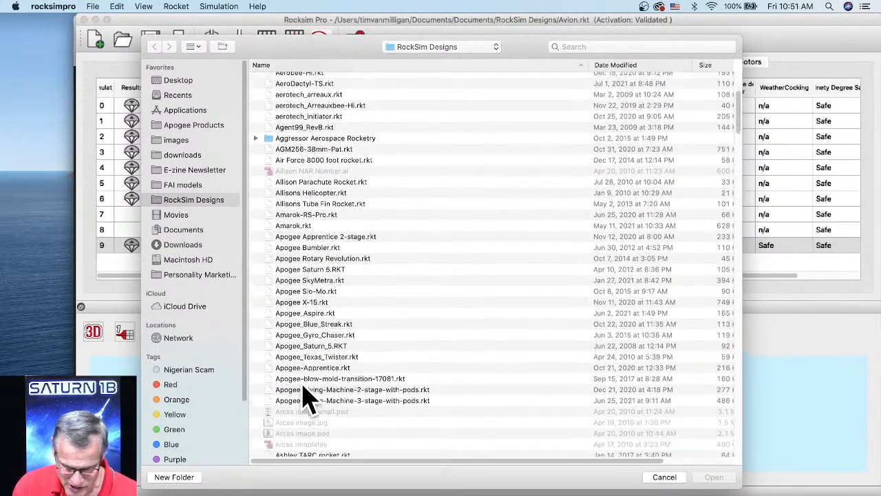
scroll(309, 340, down, 10)
scroll(309, 341, down, 6)
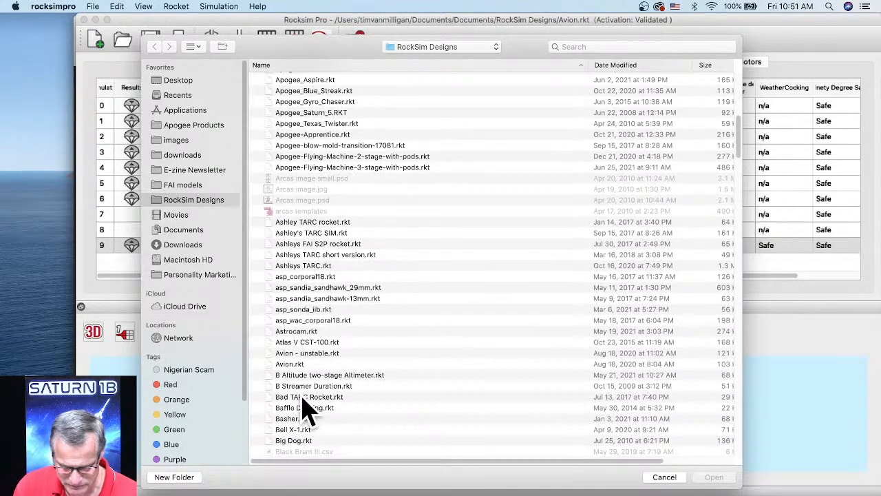
scroll(316, 320, up, 8)
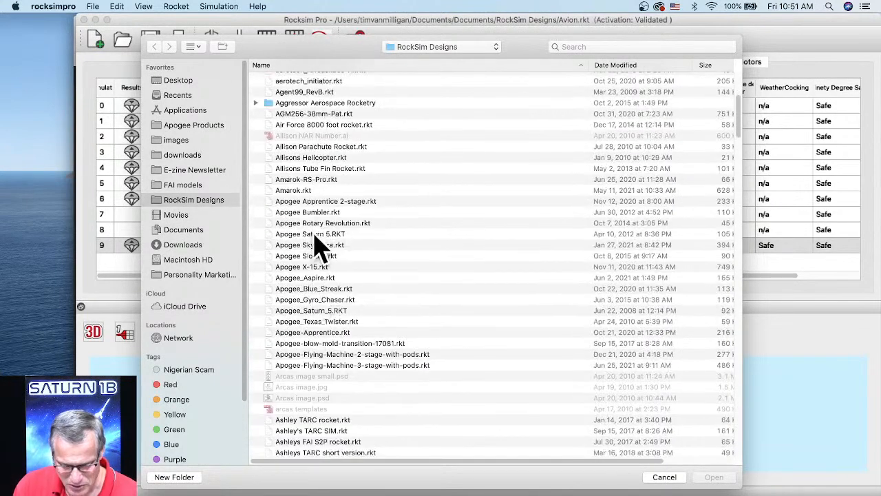
scroll(305, 172, up, 2)
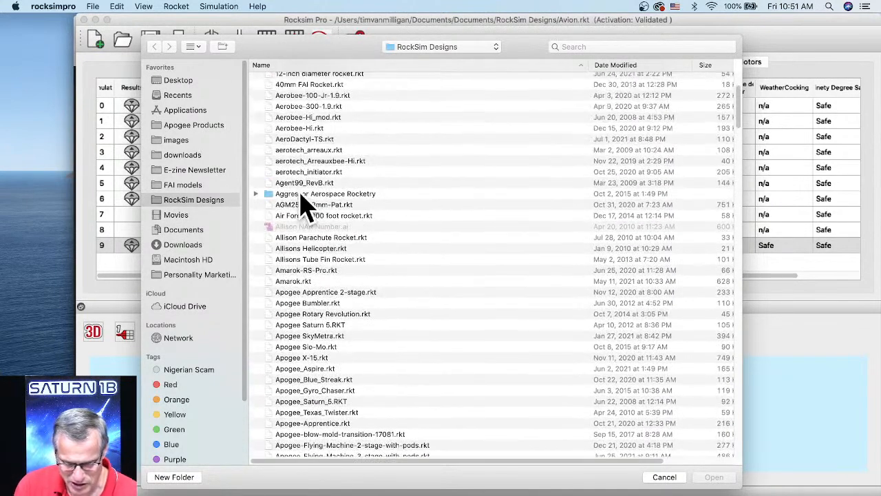
click(183, 80)
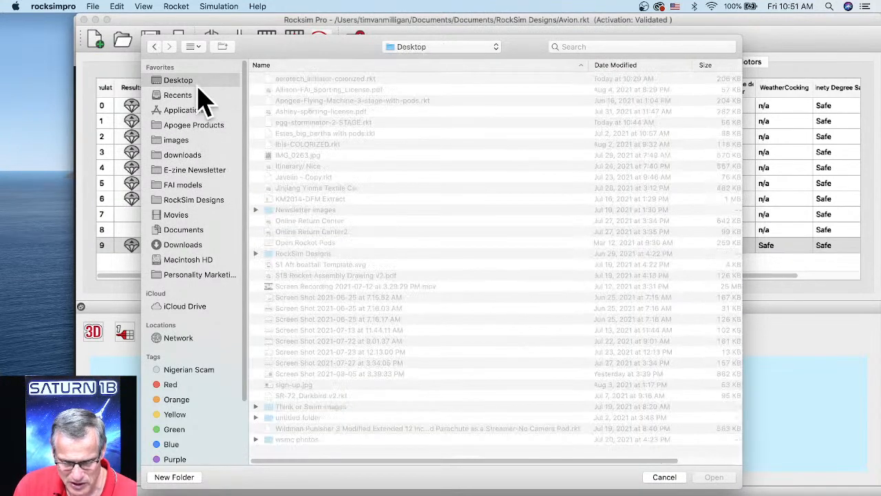
click(322, 79)
click(712, 477)
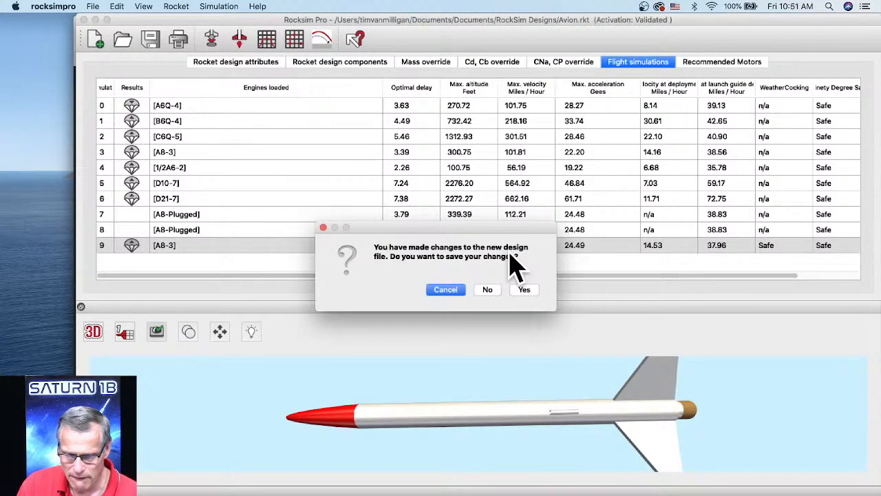
click(487, 290)
Prepare a new simulation and load the Aerotech F50T engine with a 6-second ejection delay.
scroll(504, 394, up, 5)
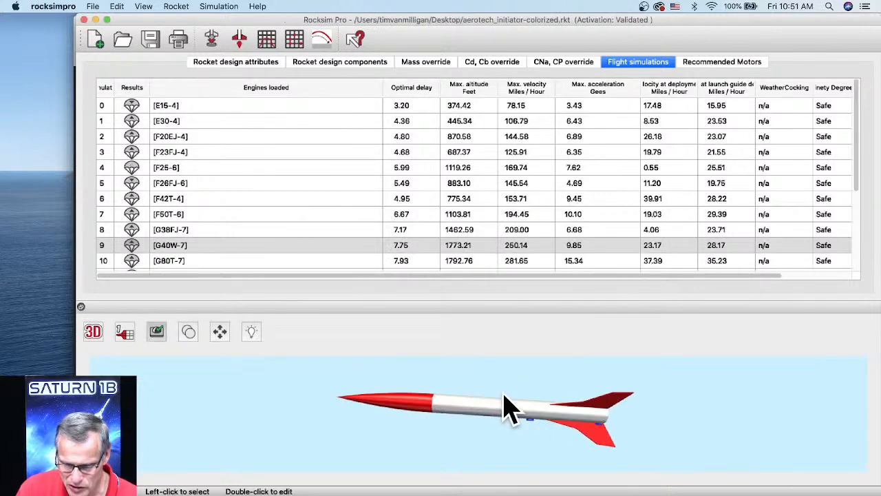
scroll(175, 215, down, 5)
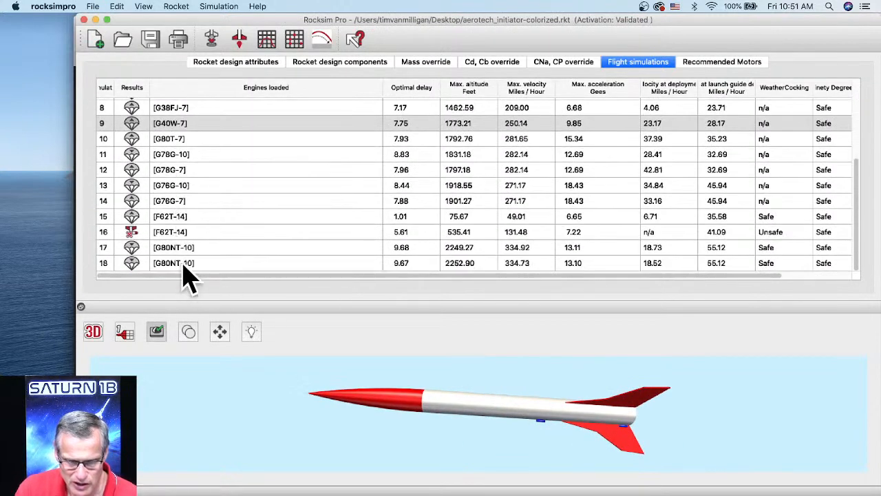
click(211, 39)
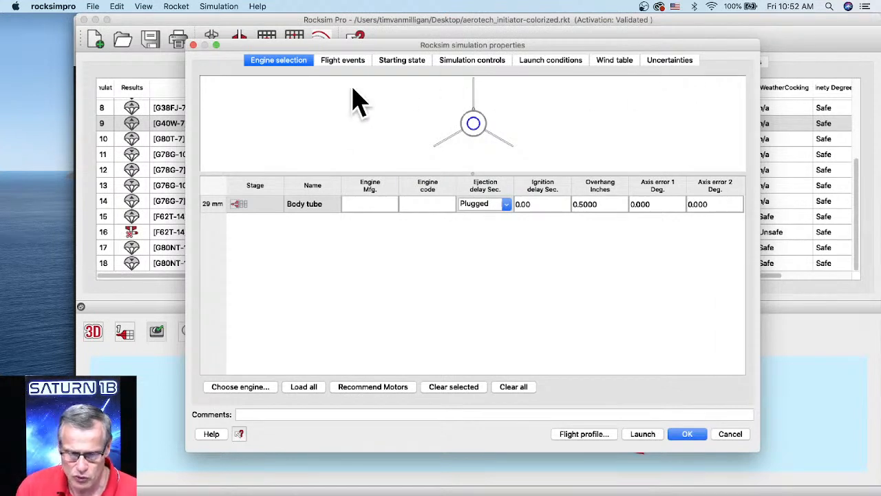
click(245, 386)
scroll(307, 244, down, 3)
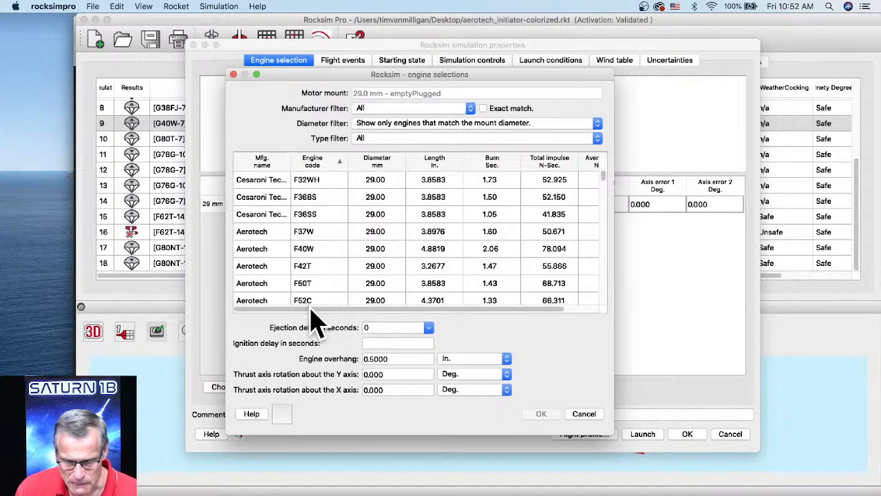
click(305, 283)
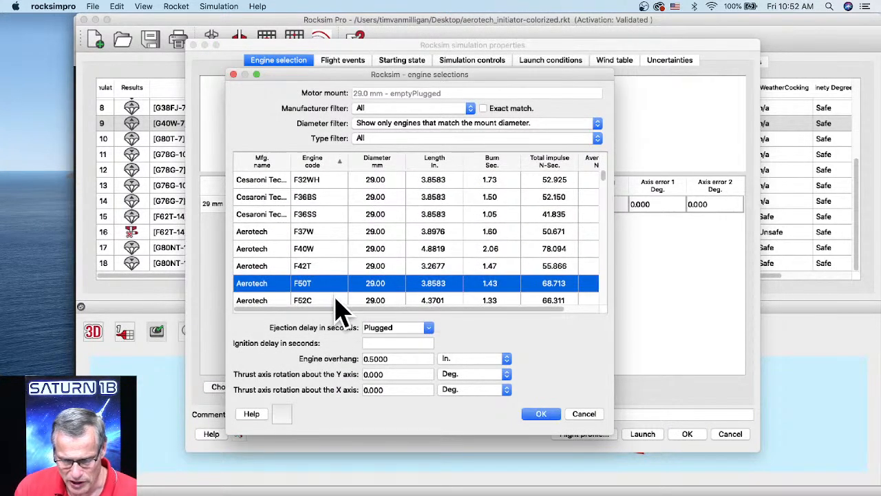
click(428, 327)
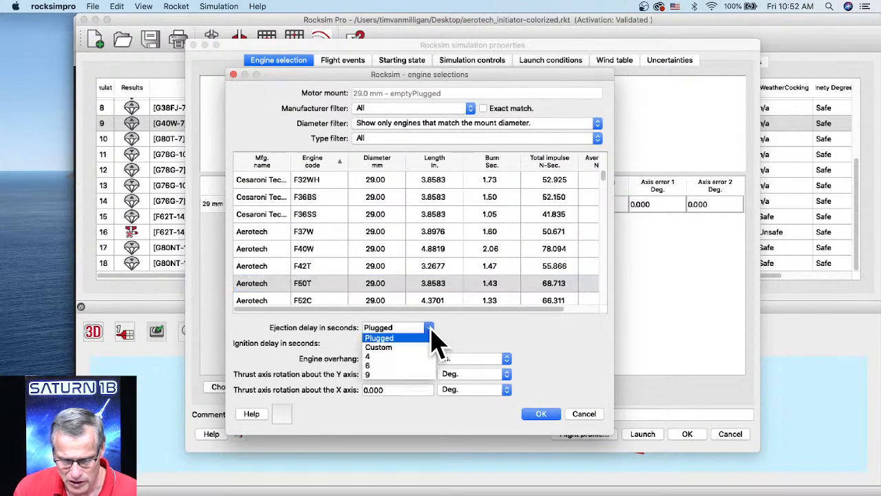
click(392, 365)
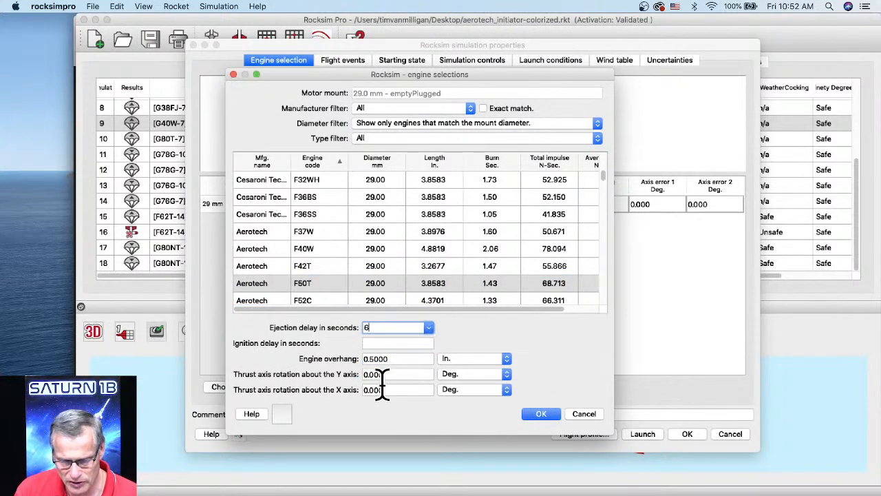
click(541, 414)
Check the flight events and load Colorado Cloudbusters #807 Site 2 as the launch site in the launch conditions.
click(340, 62)
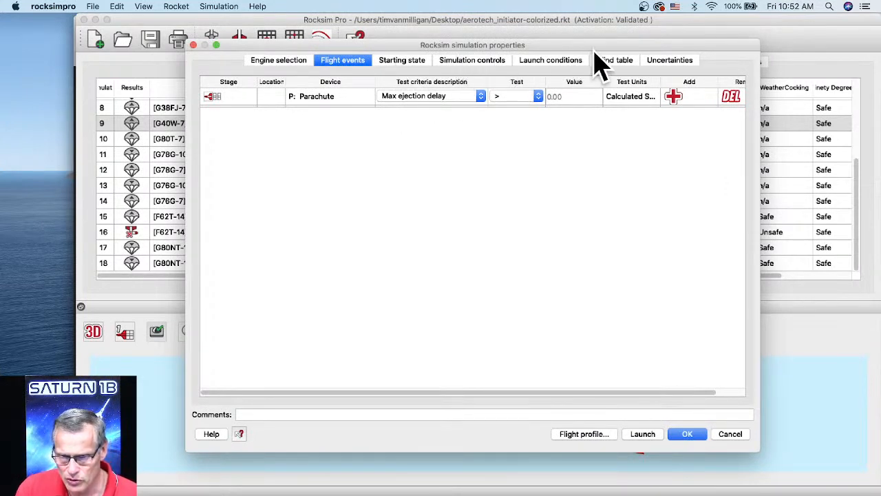
click(549, 63)
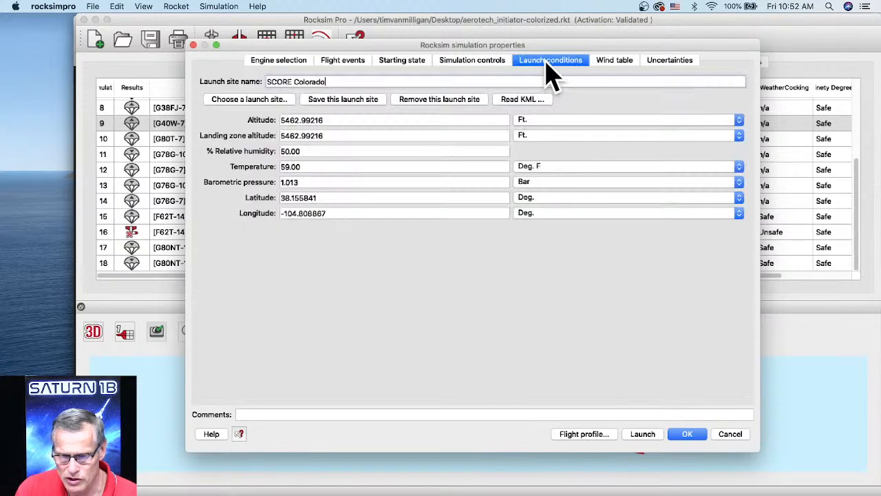
click(249, 101)
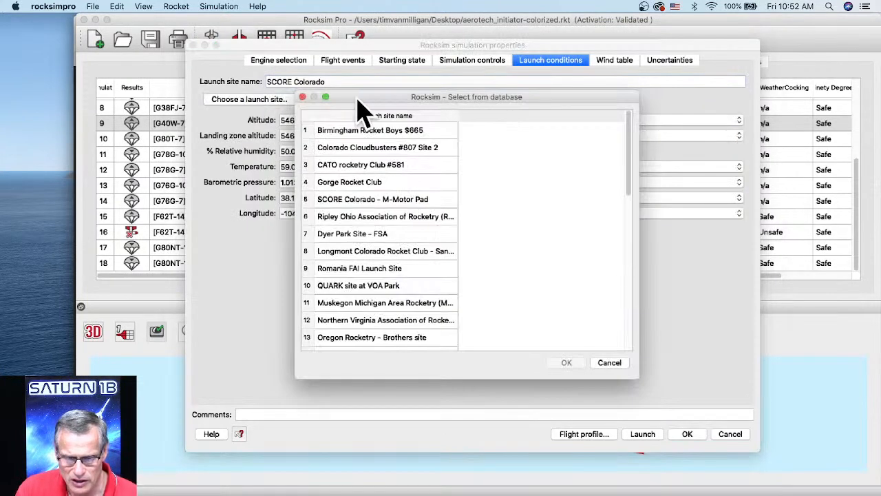
click(378, 149)
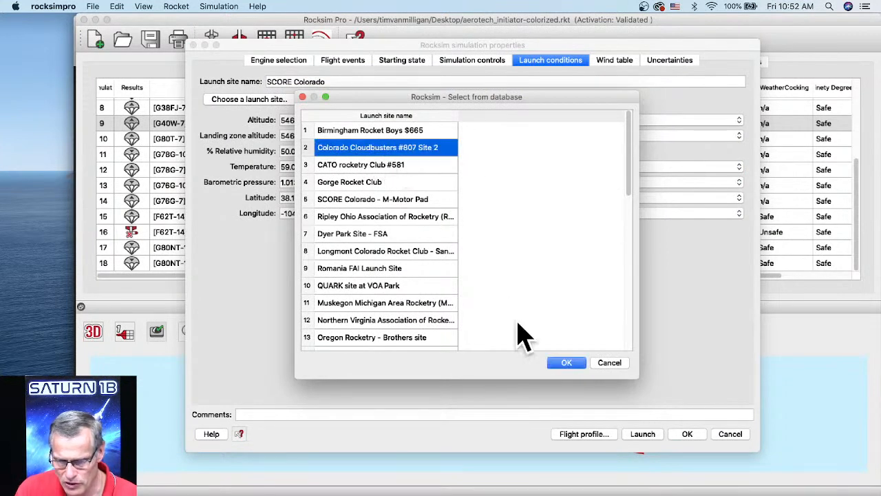
click(565, 364)
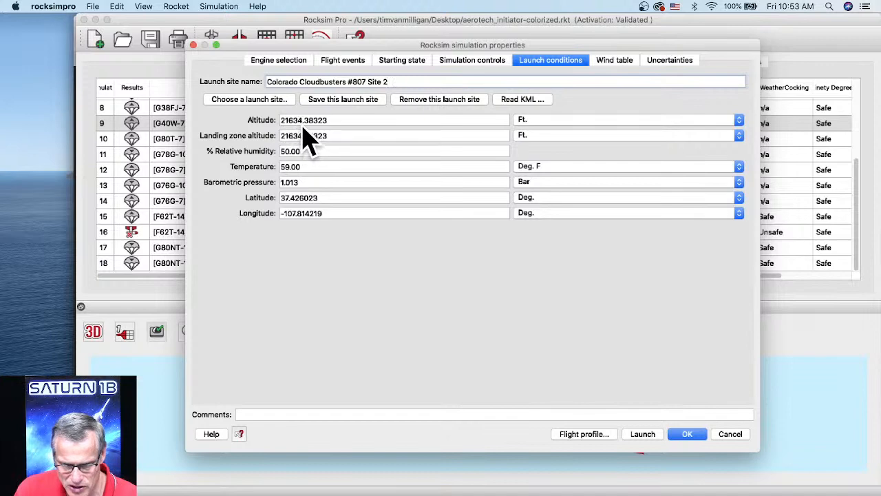
Load Gorge Rocket Club from the database as the simulation's launch site.
click(248, 102)
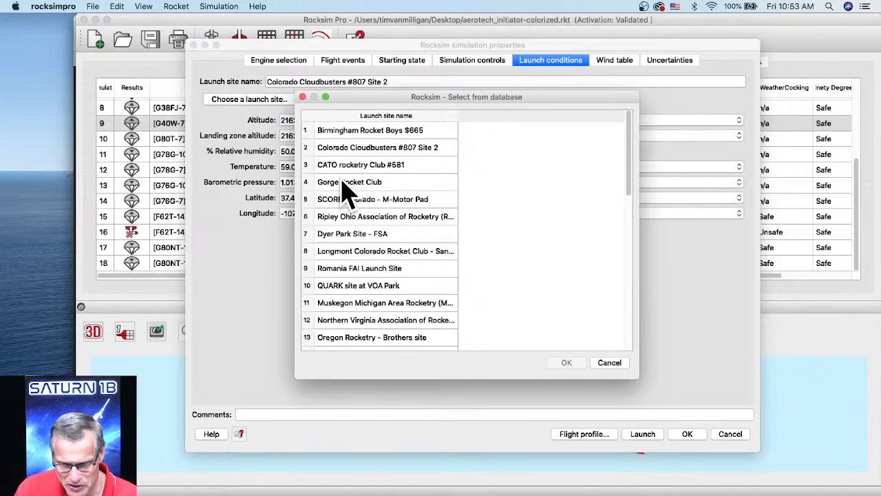
click(342, 182)
click(566, 362)
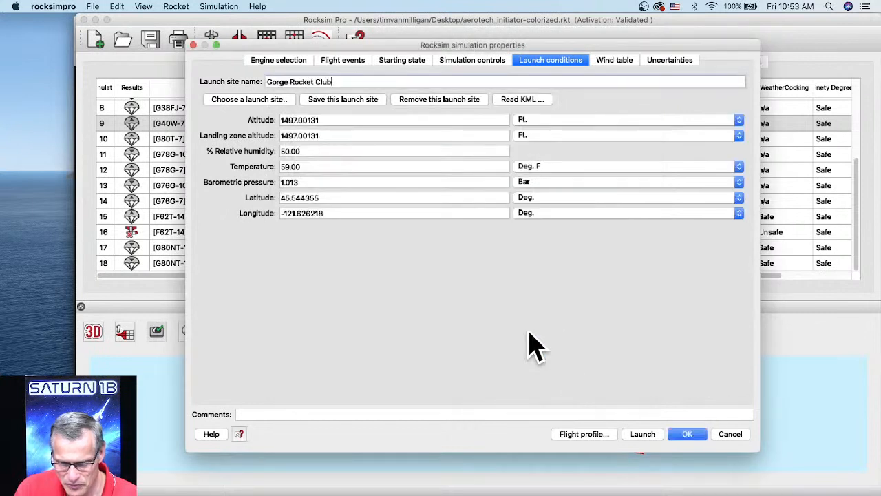
click(324, 121)
key(BackSpace)
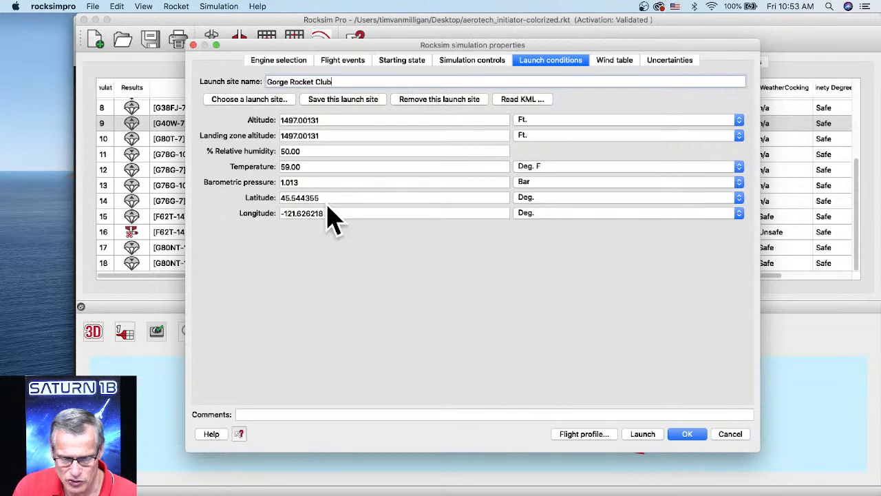
Set the launch guide's length to 60 inches, its angle from vertical to 6 degrees and its azimuth to -55 degrees.
click(401, 65)
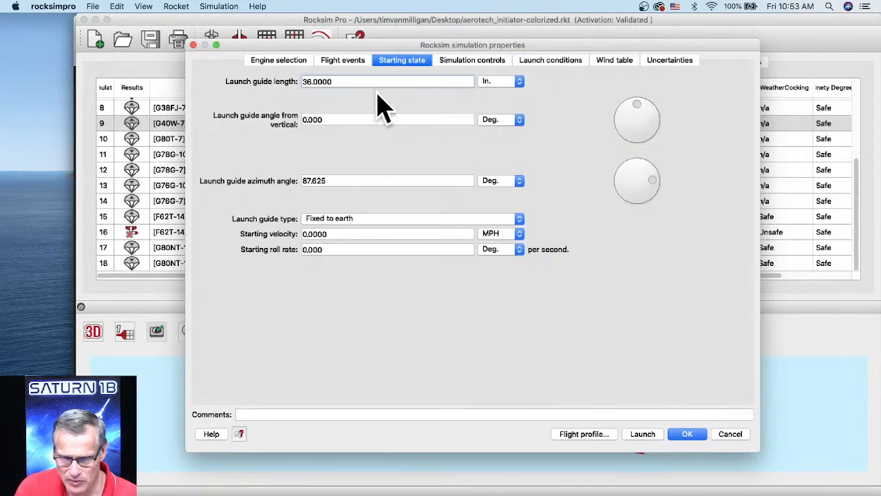
drag(334, 83, 269, 83)
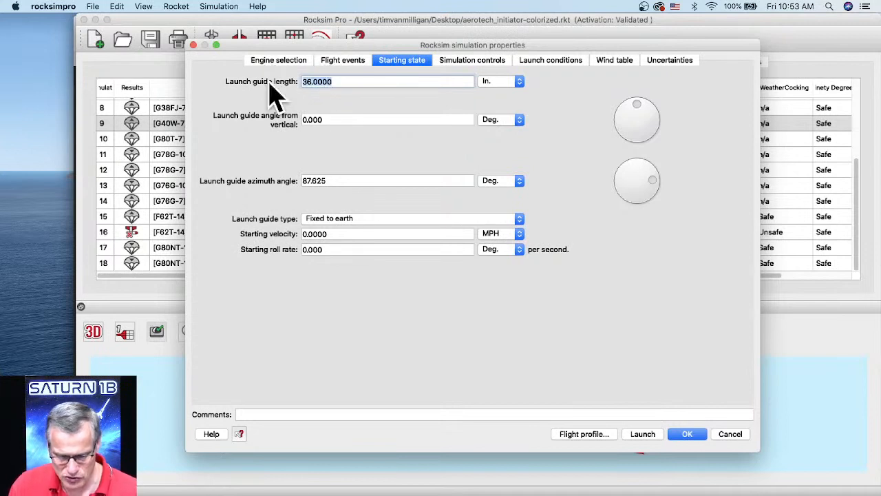
click(639, 114)
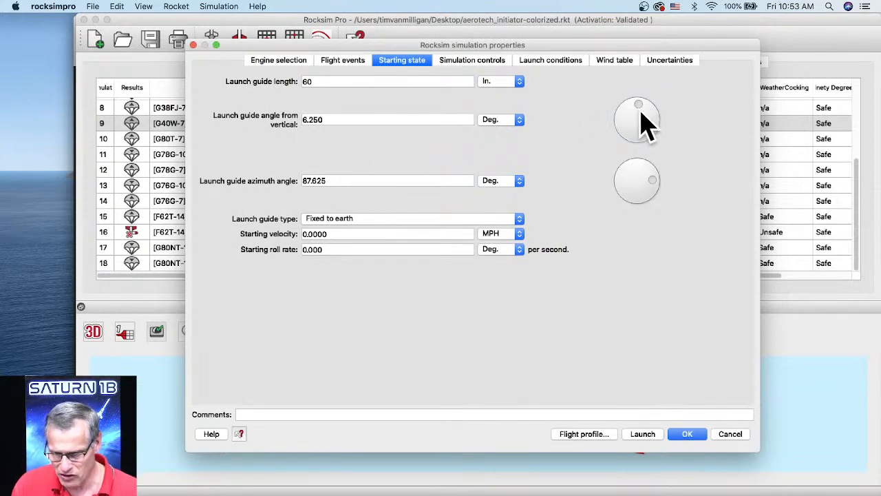
drag(642, 109, 638, 105)
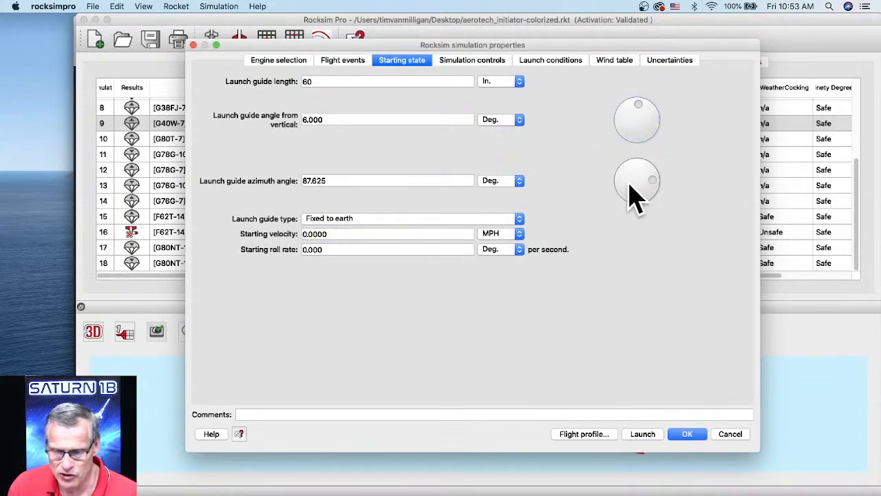
drag(653, 177, 614, 163)
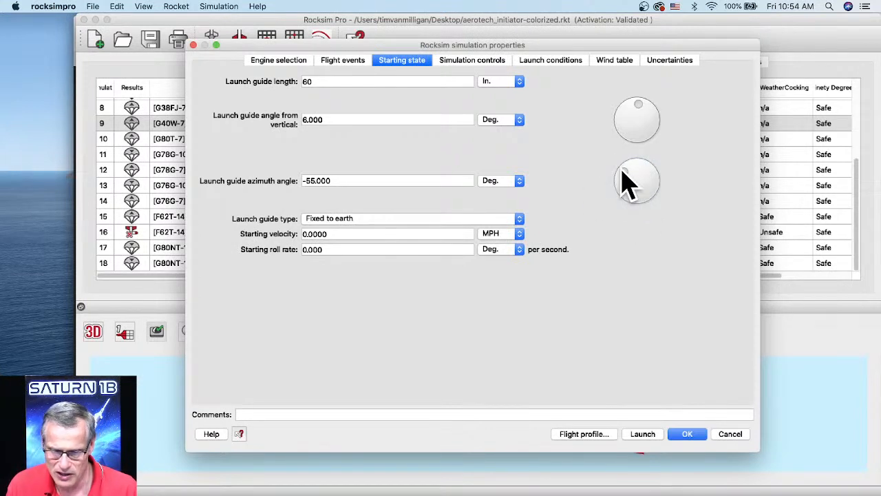
click(335, 183)
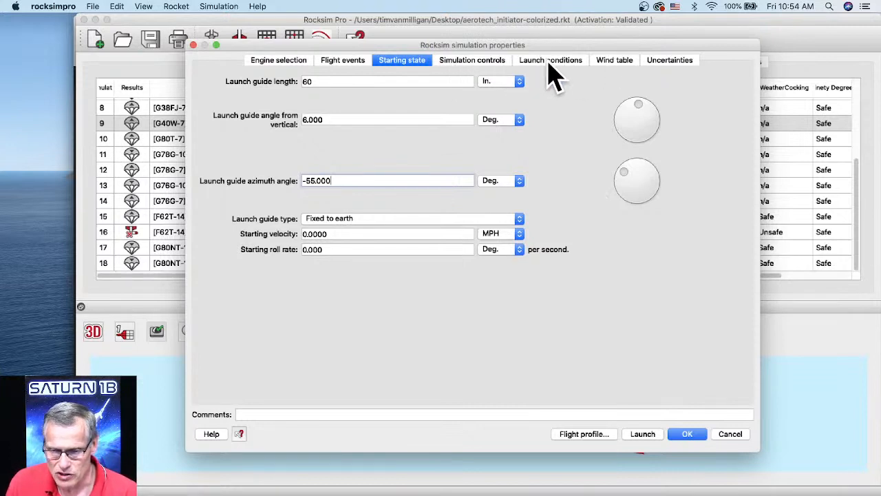
Load the "8mph wind from west" preset as the wind table and open the simulation's uncertainty settings.
click(614, 62)
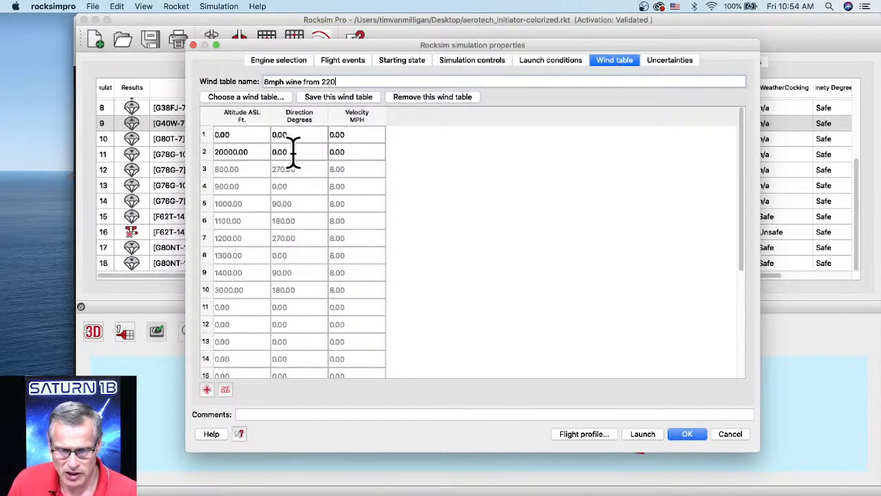
click(241, 99)
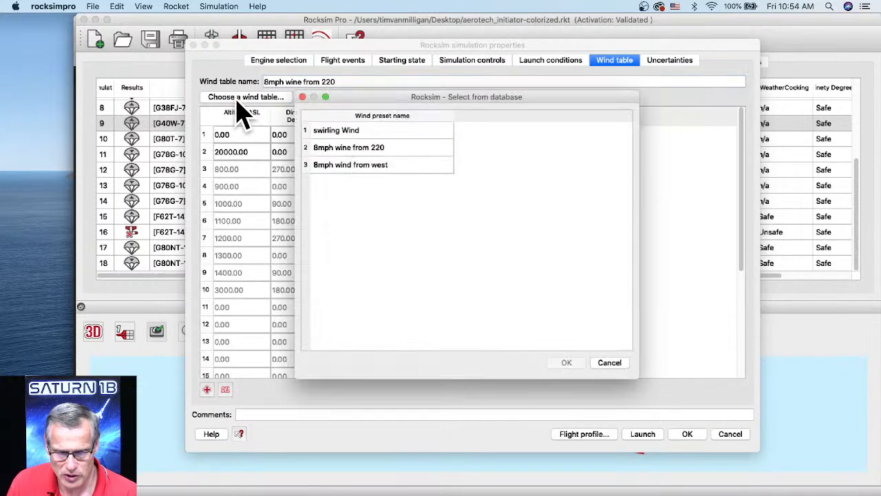
click(351, 168)
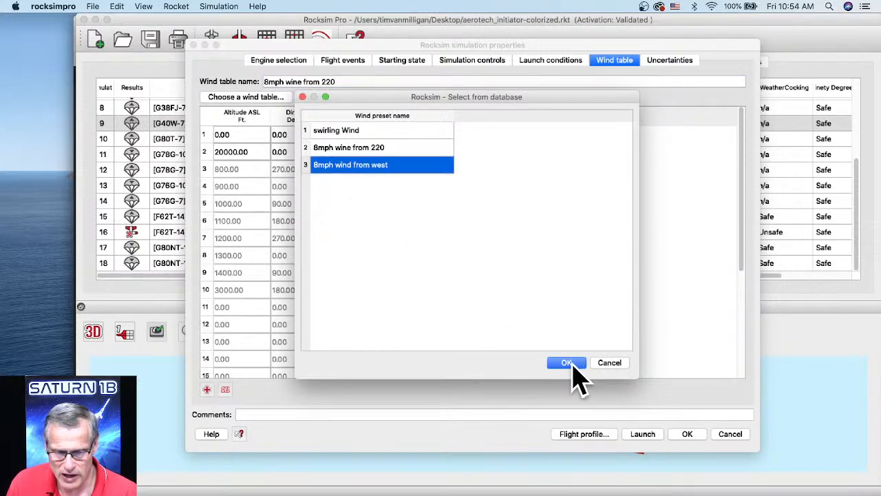
click(566, 363)
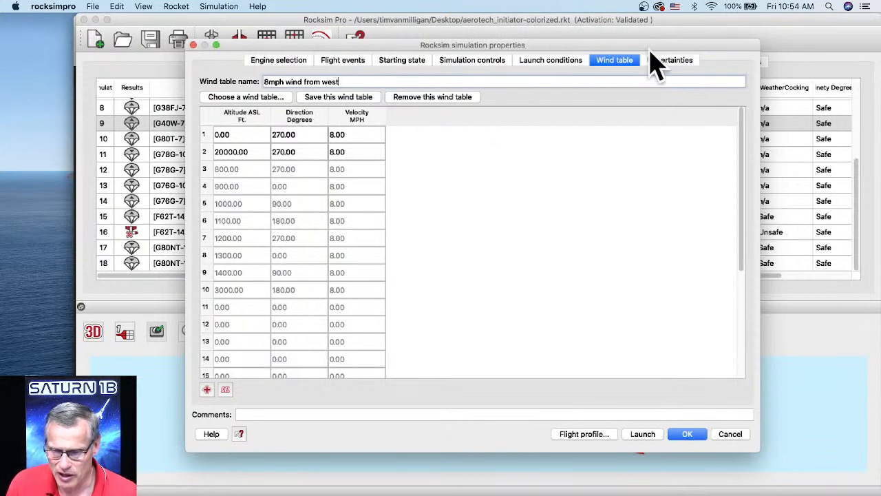
click(671, 62)
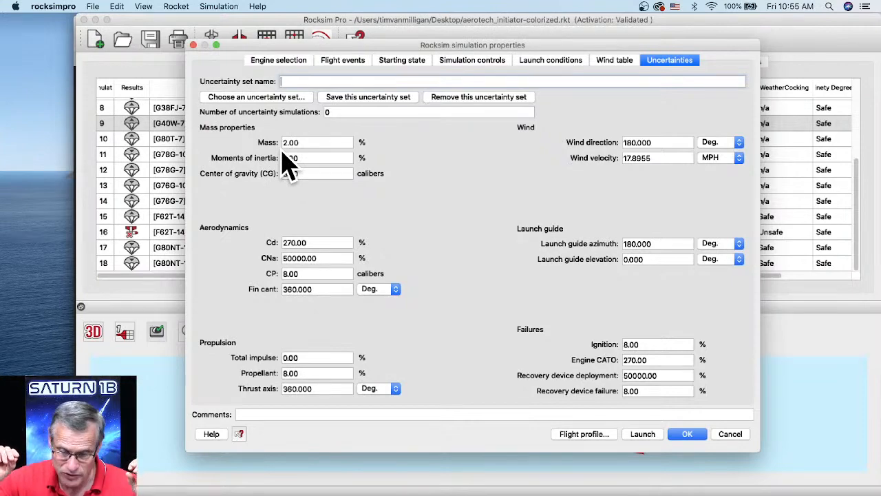
Set the uncertainties for center of gravity to 0.2 calibers, Cd to 50% and CNa to 0%.
drag(348, 60, 434, 103)
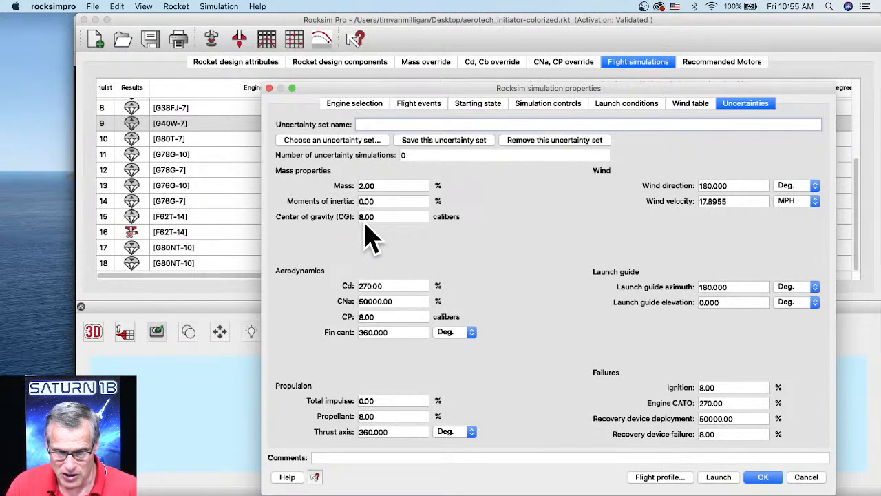
click(389, 218)
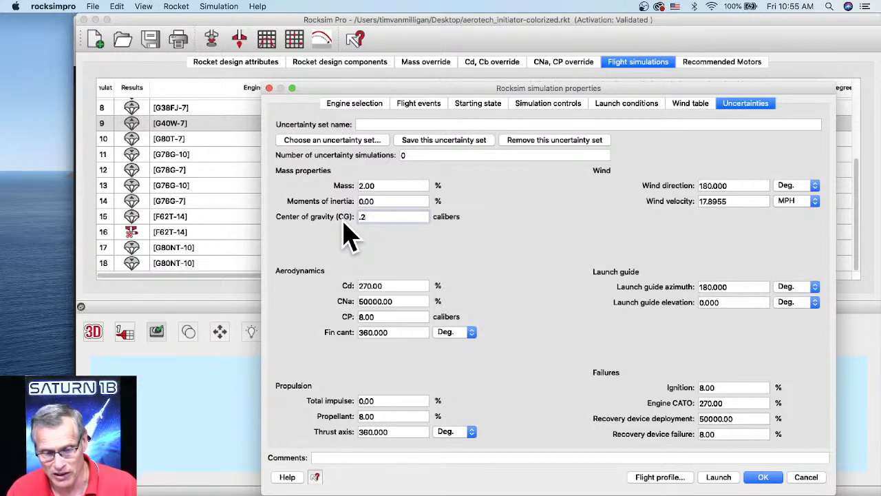
double_click(378, 285)
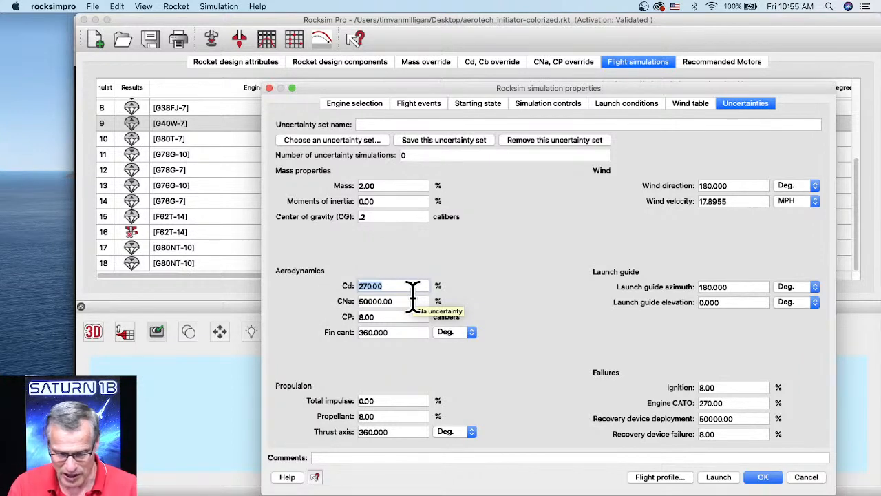
text(50)
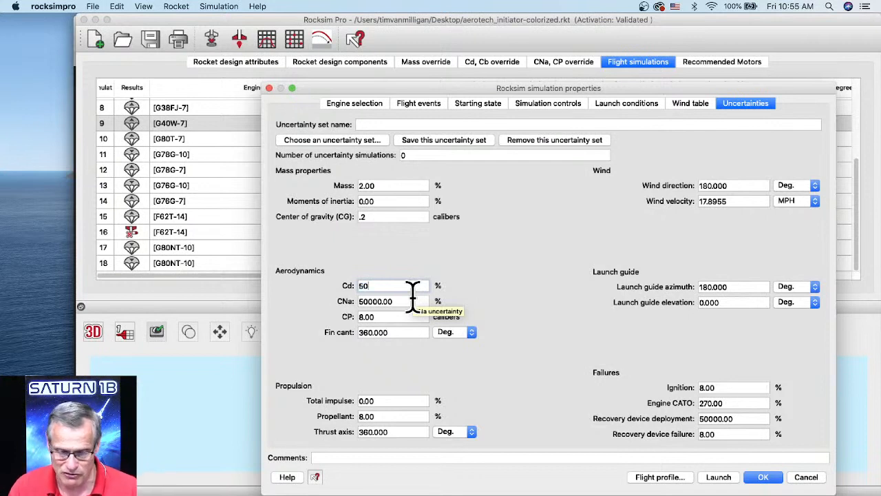
key(Tab)
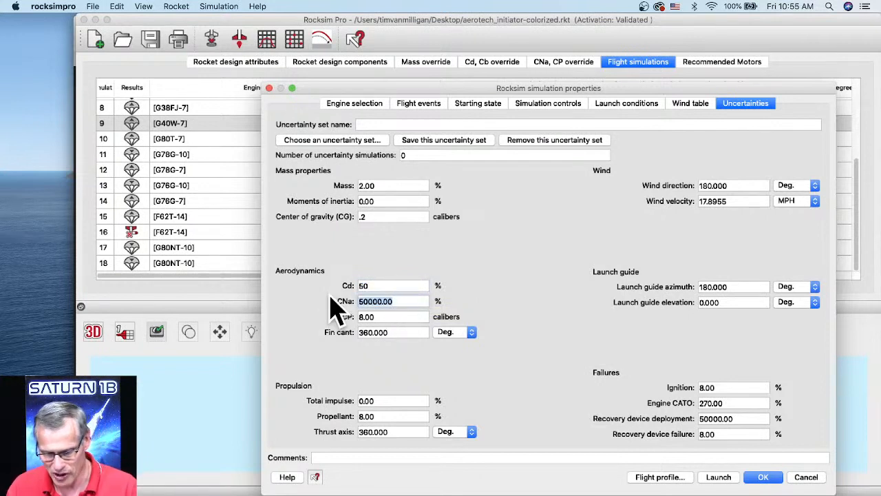
text(0)
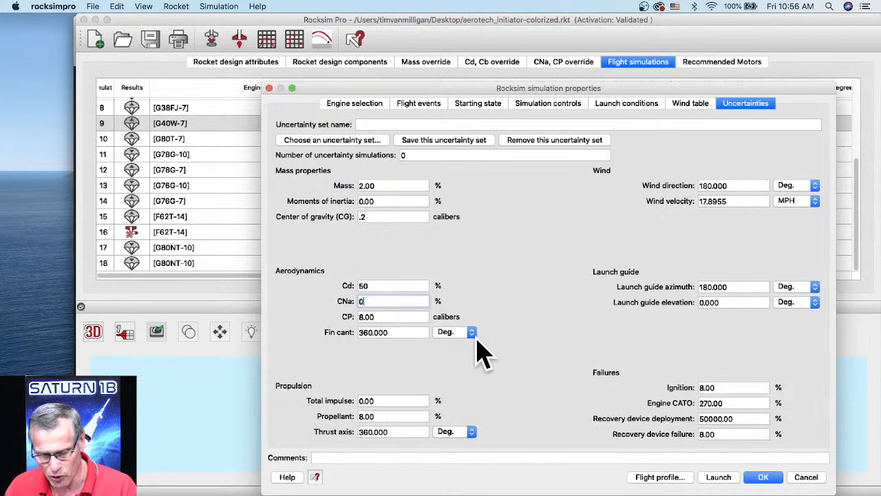
Set the CP uncertainty to 1 caliber and the fin cant uncertainty to 1 degree.
key(Tab)
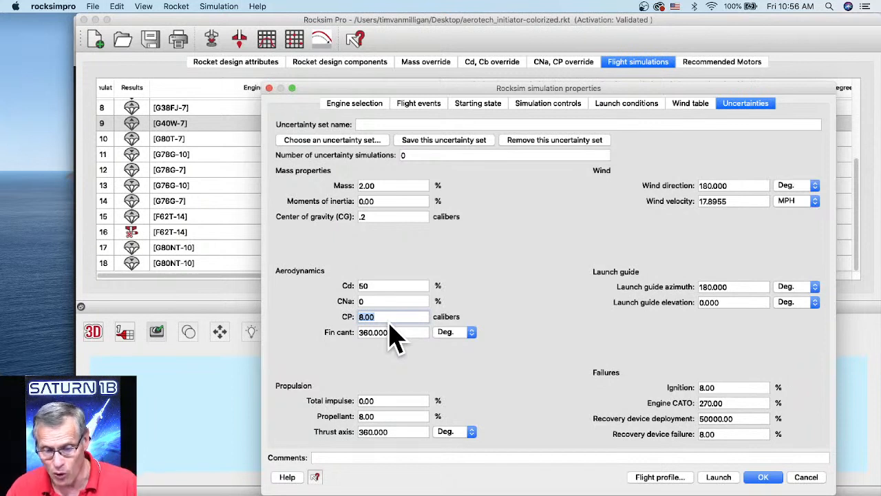
text(1)
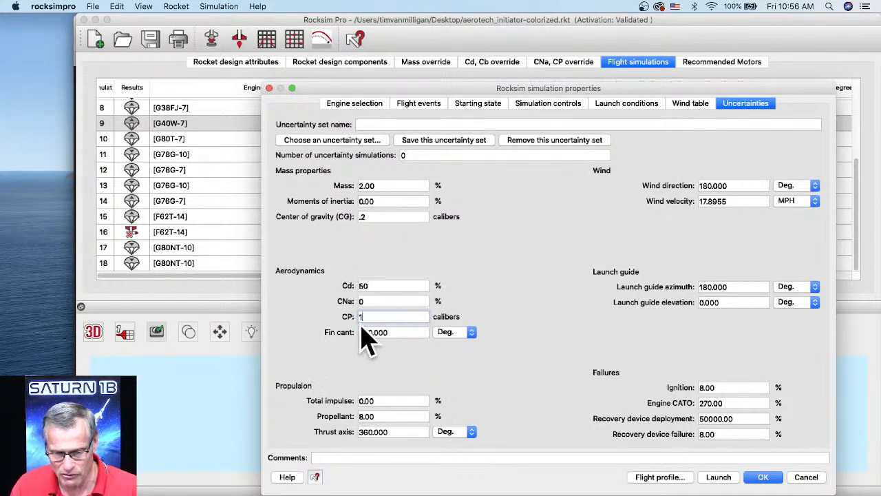
click(398, 334)
drag(398, 333, 360, 331)
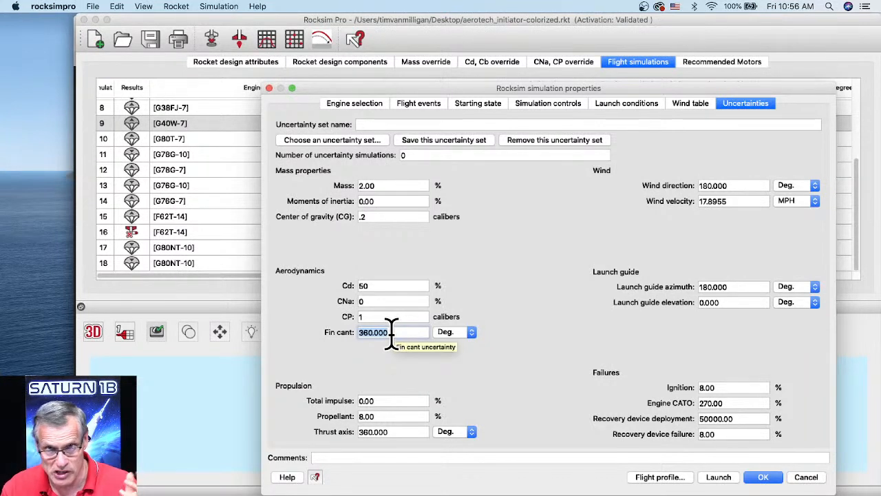
text(1)
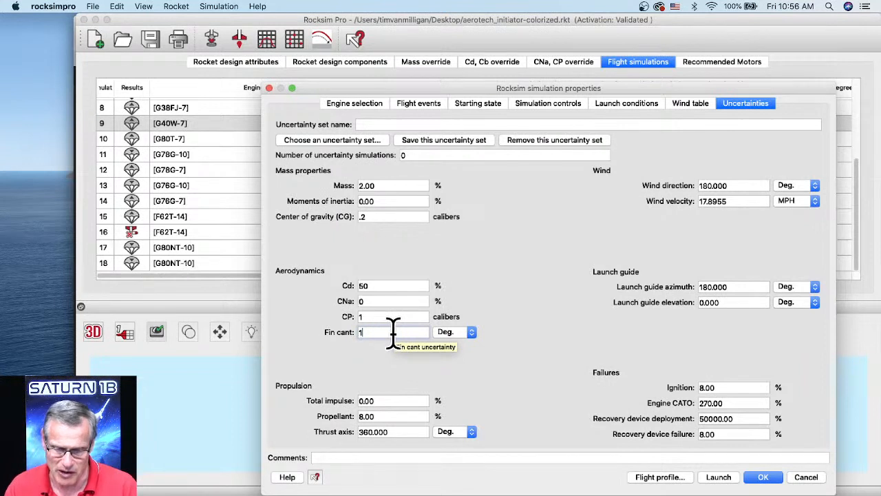
Set the propulsion uncertainties to 10% total impulse, 2% propellant and 0 degrees thrust axis.
click(365, 400)
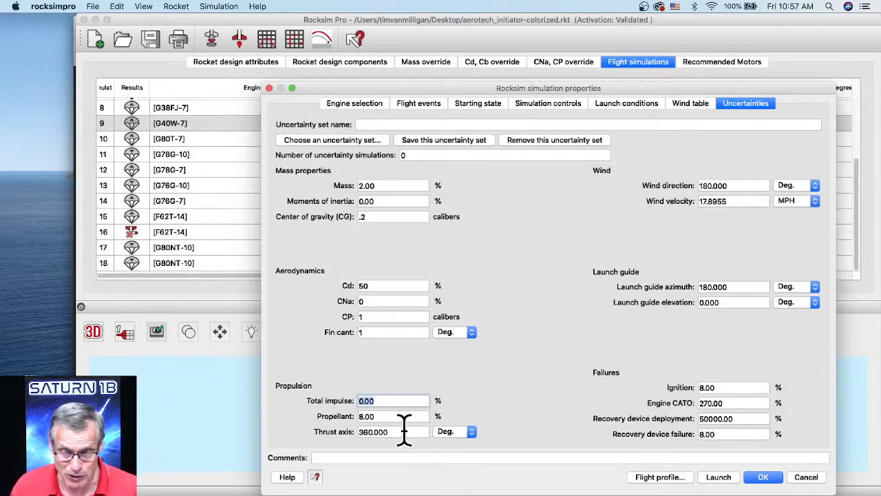
text(10)
key(Tab)
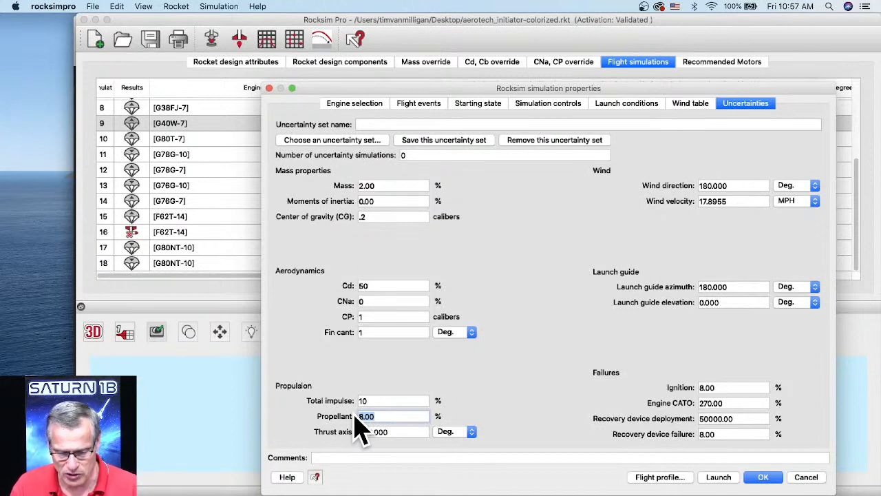
text(2)
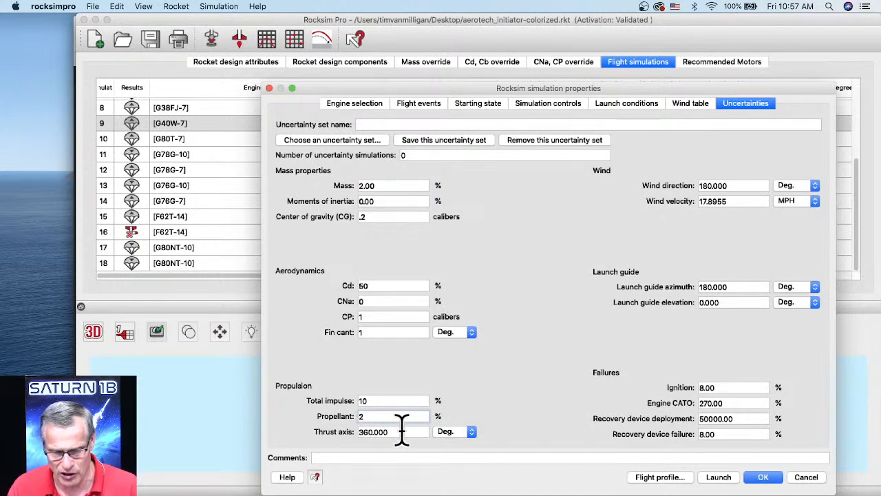
key(Tab)
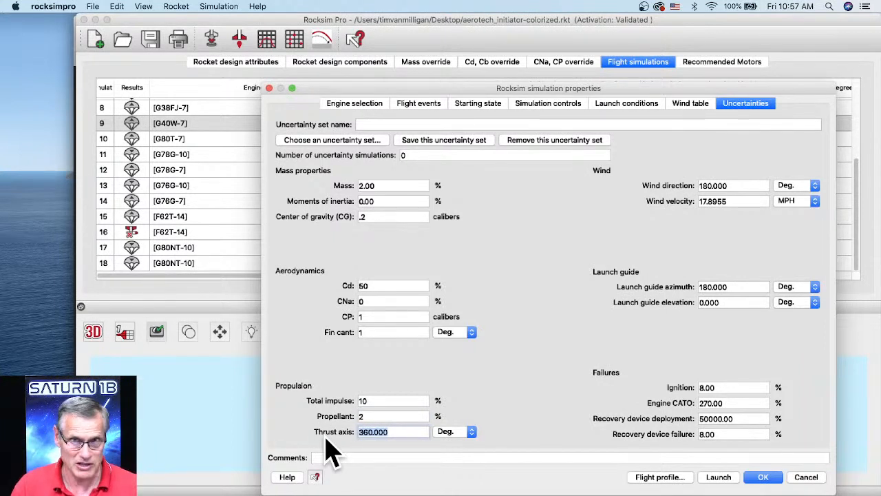
text(0)
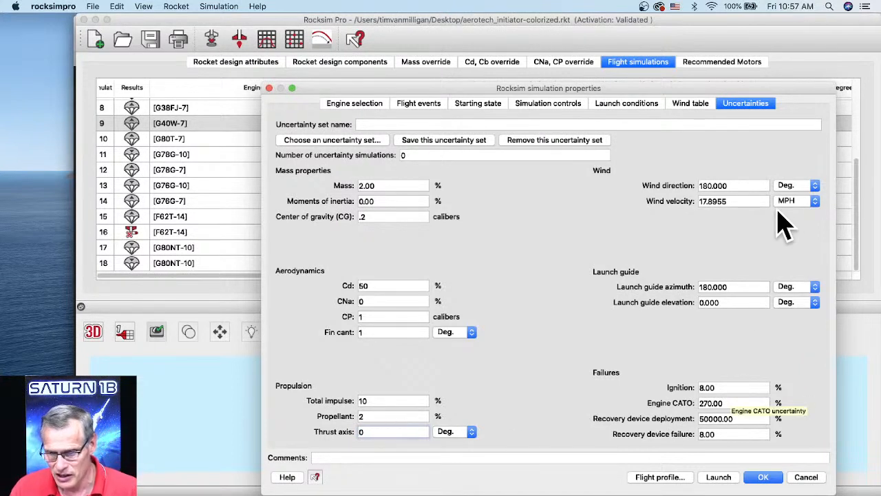
Set the wind uncertainties to 10 degrees for direction and 5 MPH for velocity.
drag(727, 181, 697, 184)
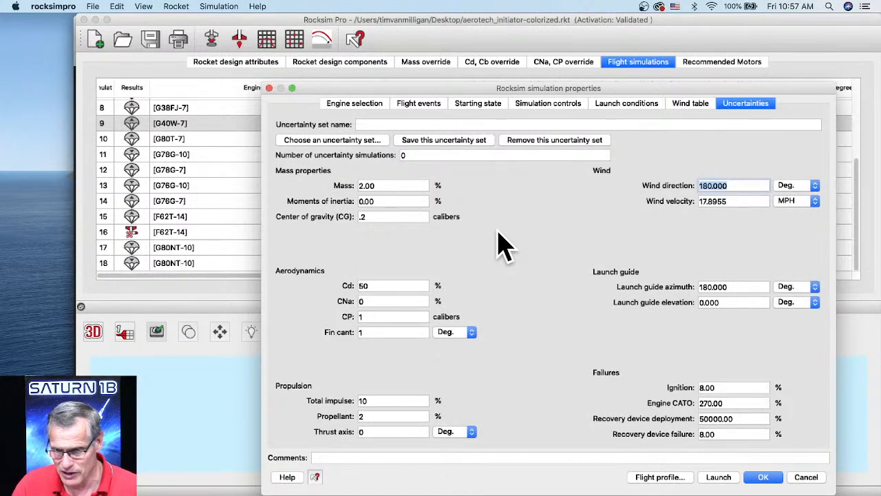
text(10)
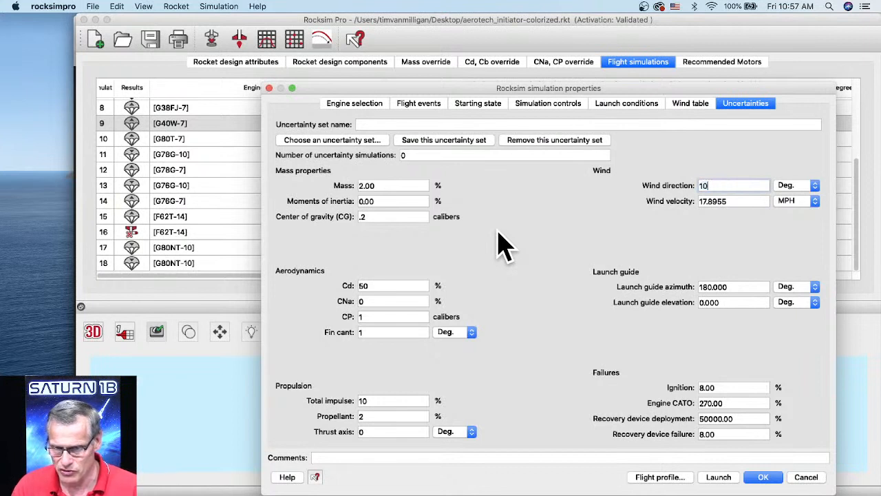
drag(735, 201, 688, 200)
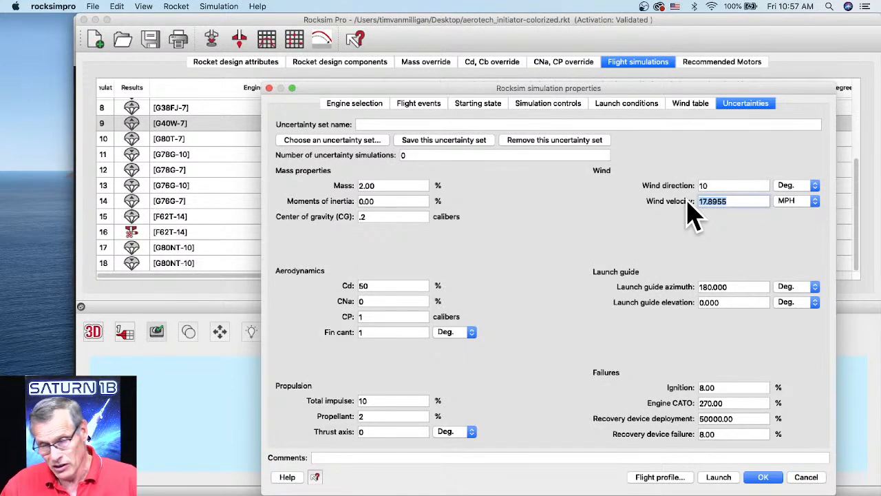
text(5)
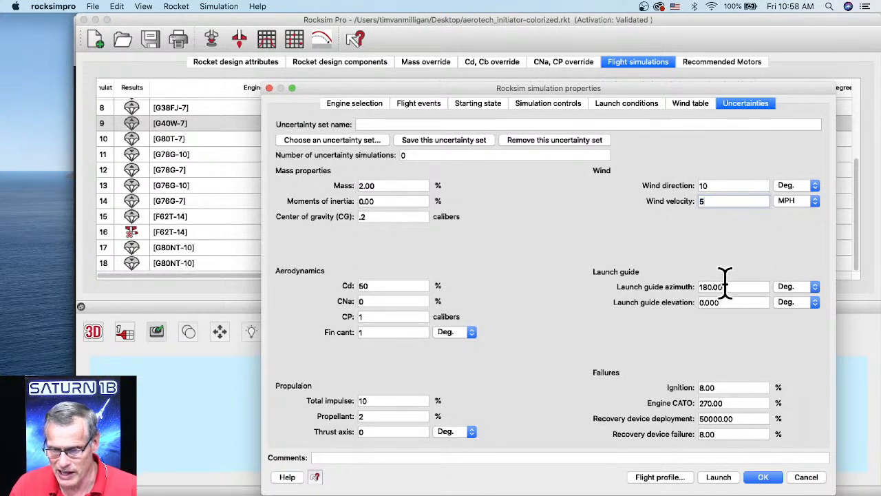
Set the launch guide uncertainties to 10 degrees for azimuth and 3 degrees for elevation.
drag(729, 287, 689, 286)
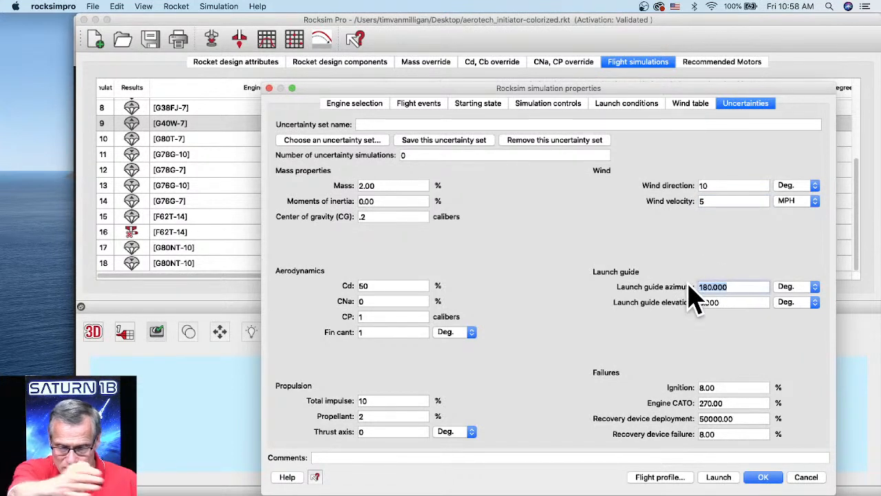
text(10)
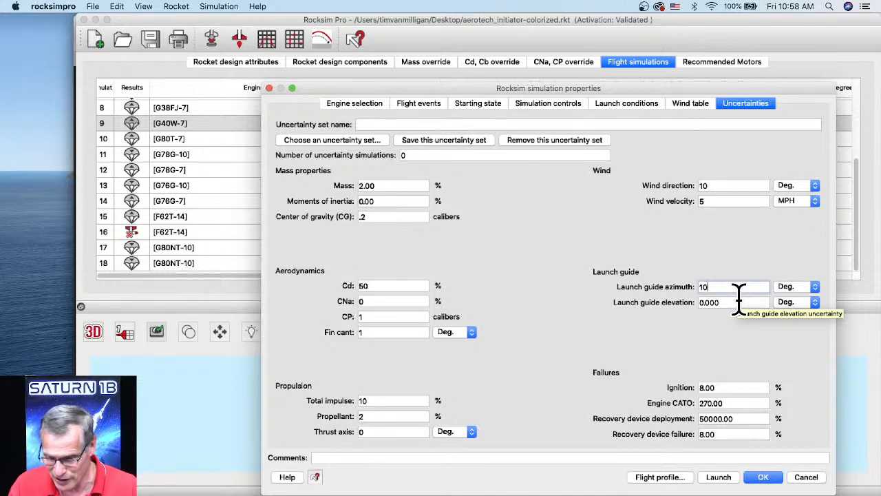
key(Tab)
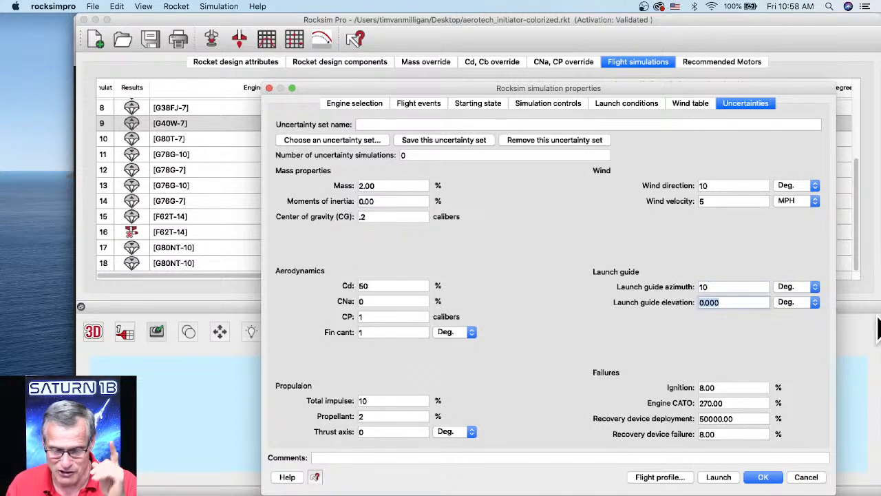
text(3)
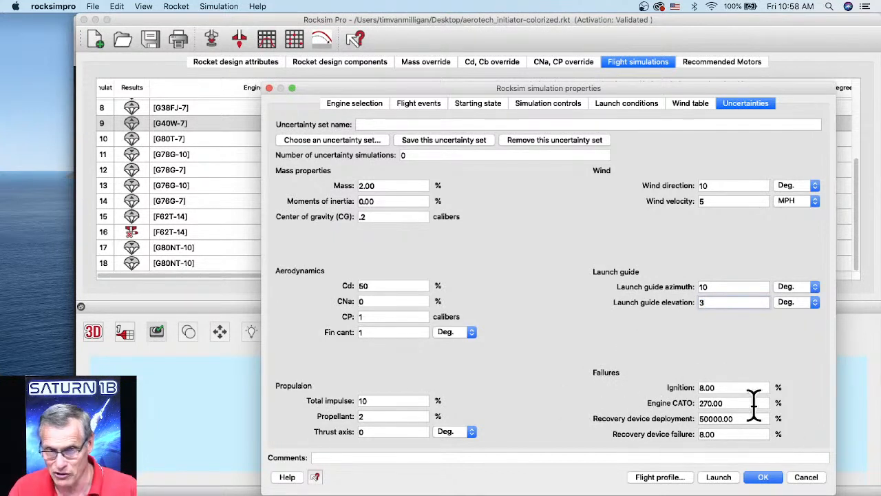
Set the ignition, engine CATO, recovery device deployment and recovery device failure values to 0%, and request 50 uncertainty simulations.
click(707, 387)
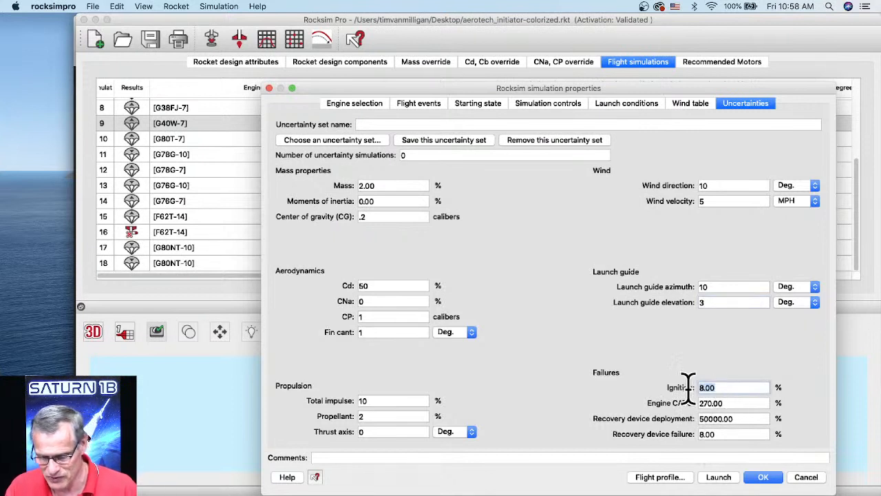
text(0)
key(Tab)
text(0)
key(Tab)
text(0)
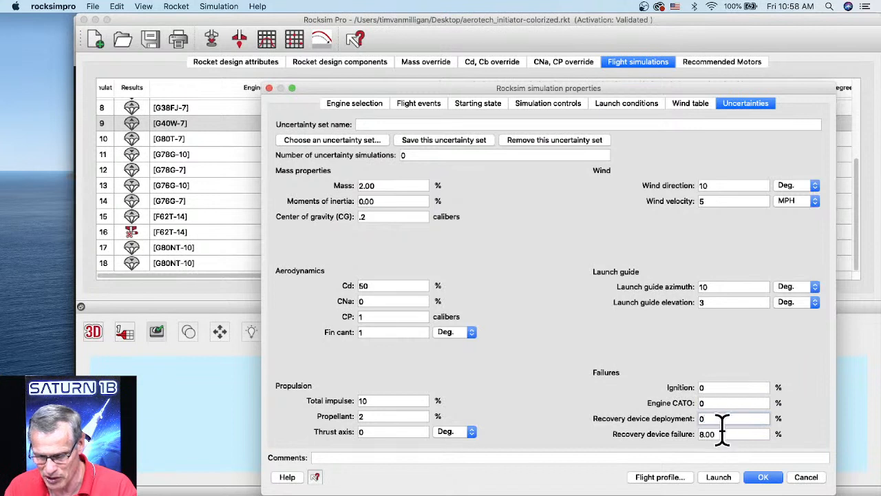
key(Tab)
text(0)
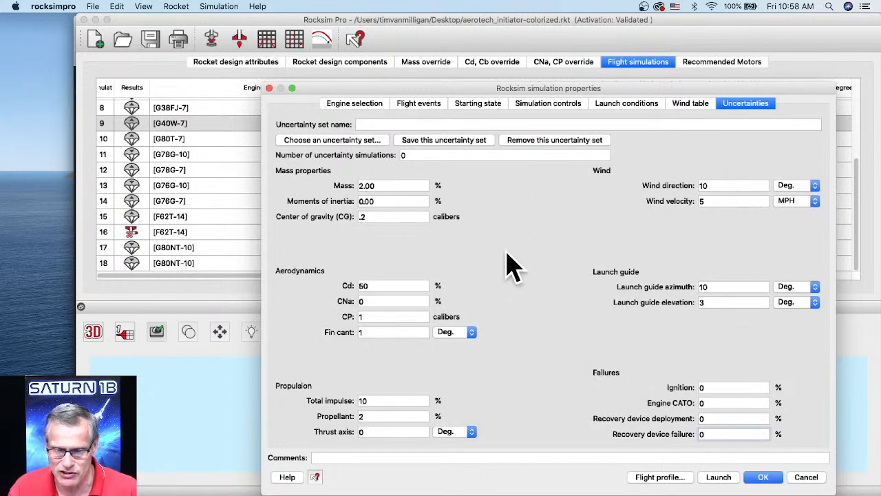
click(413, 154)
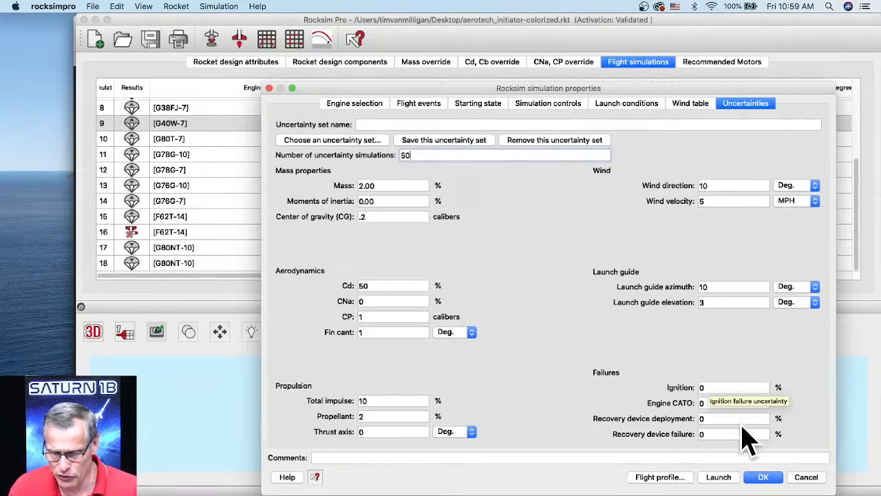
Run the simulation with its flight profile and play back the 3D flight, viewing it close up before closing the visualizer.
click(671, 479)
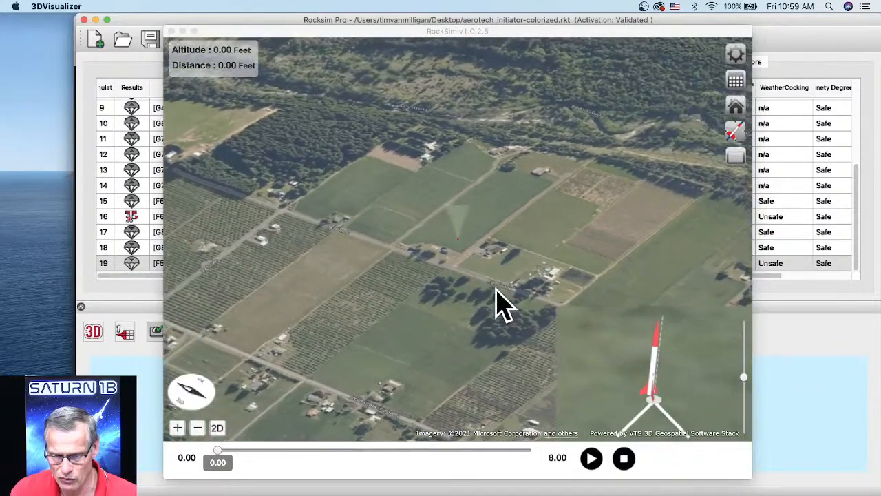
drag(530, 287, 610, 291)
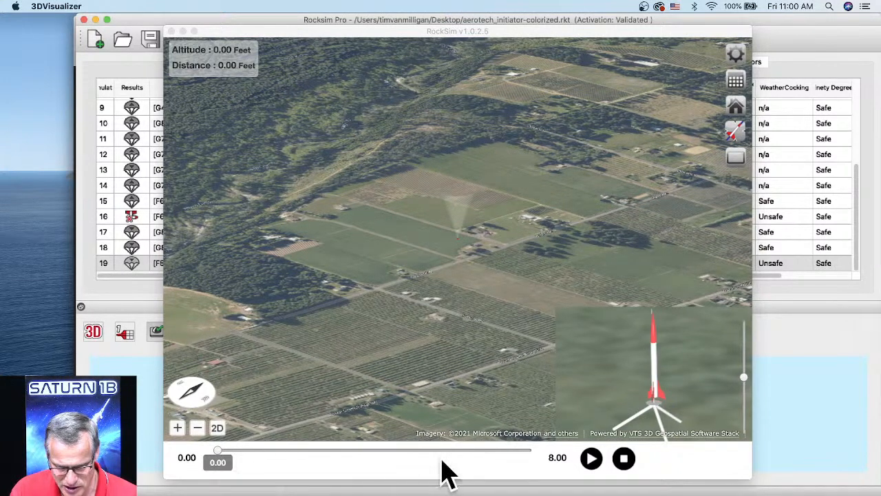
click(590, 460)
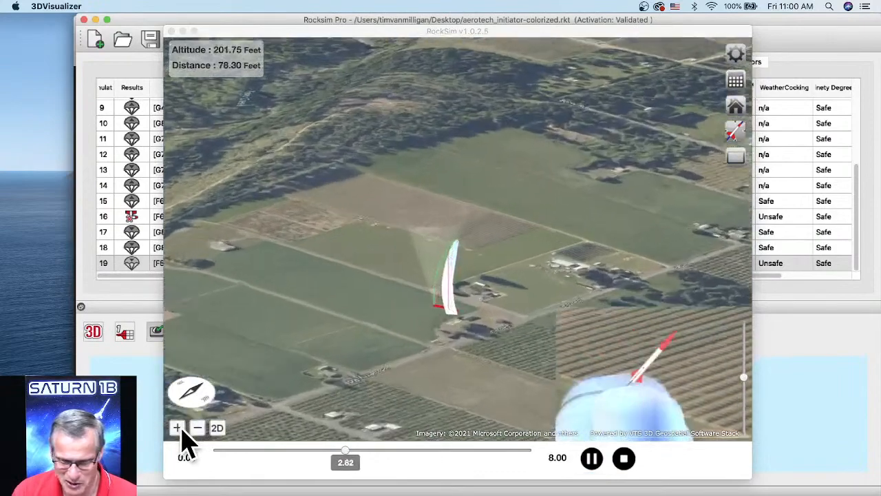
click(180, 428)
click(180, 428)
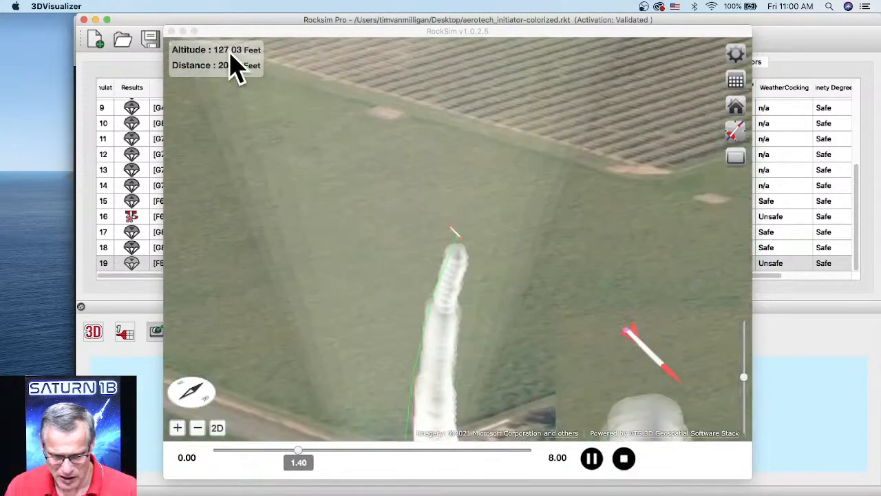
click(172, 32)
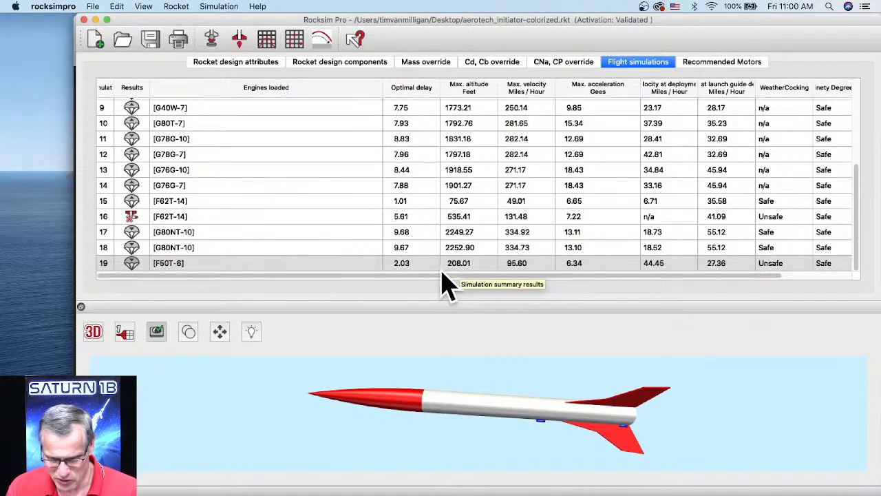
Show the rocket design in the 2D side view and turn off the mass override values for all simulations.
click(93, 332)
click(91, 276)
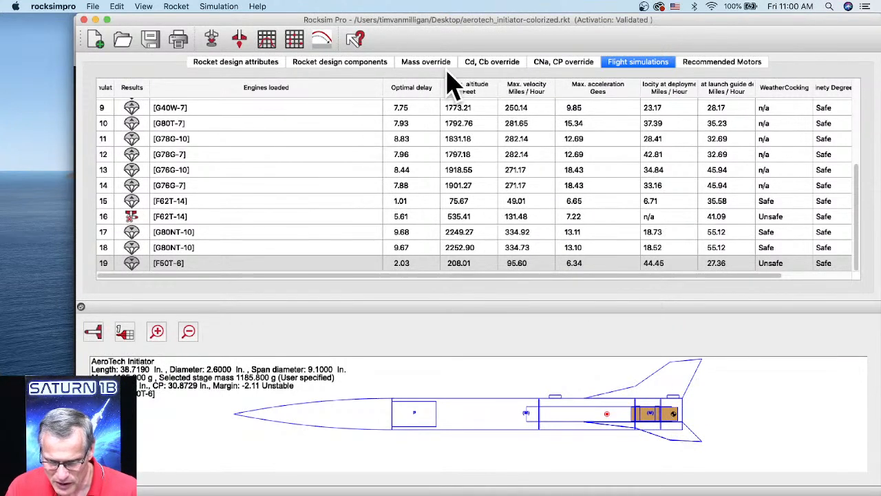
click(426, 63)
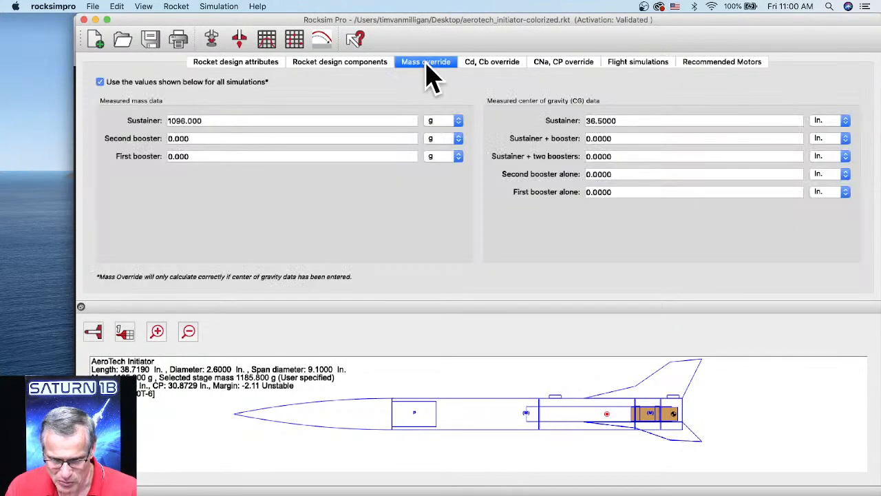
click(100, 82)
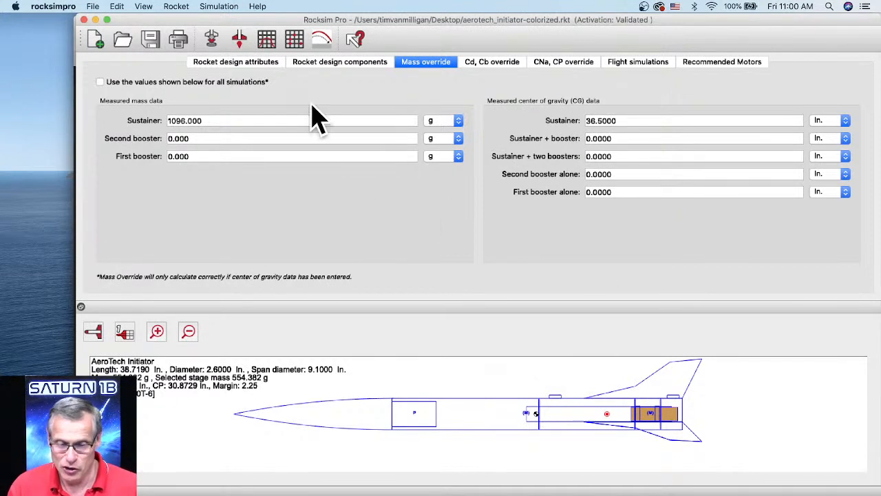
Rerun the F50T-6 simulation with its flight profile using the calculated mass.
click(210, 43)
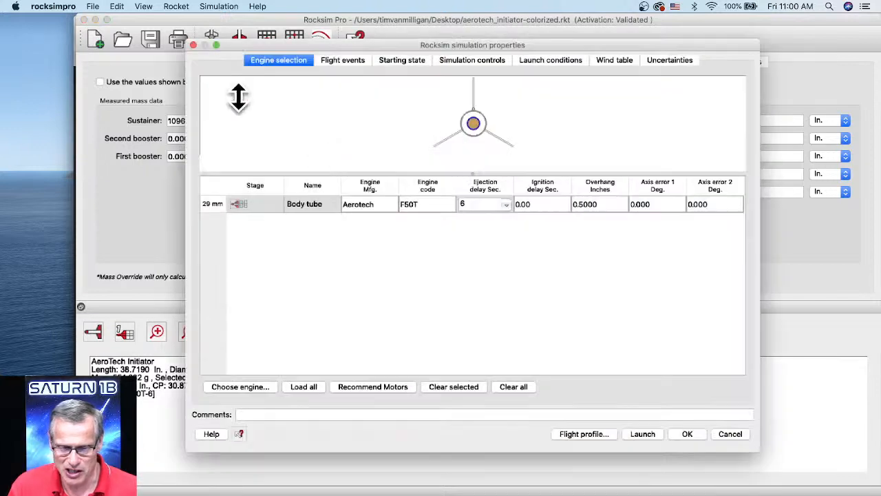
click(597, 434)
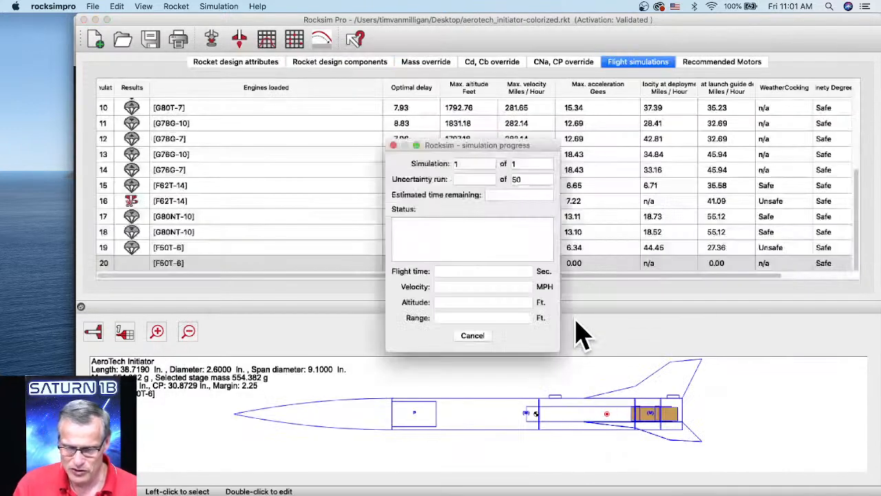
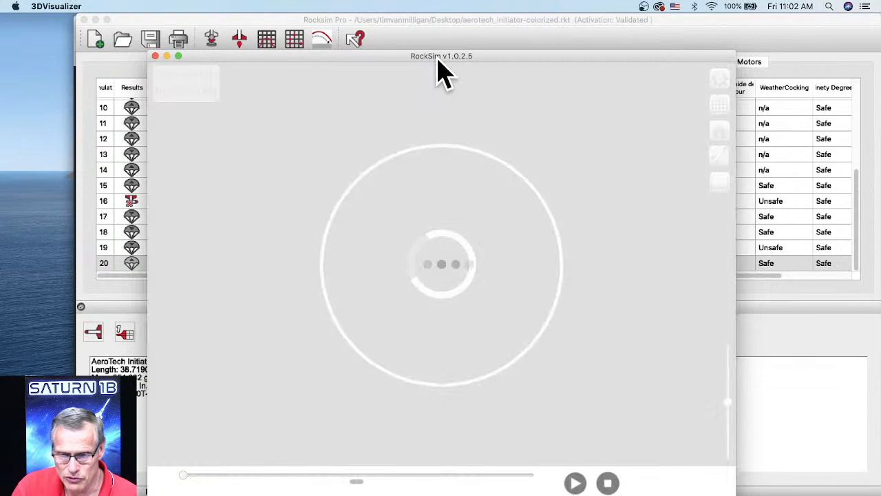
Switch the 3D visualizer to the flight path view, play the flight and advance the playback to 49.30 seconds.
drag(437, 59, 448, 29)
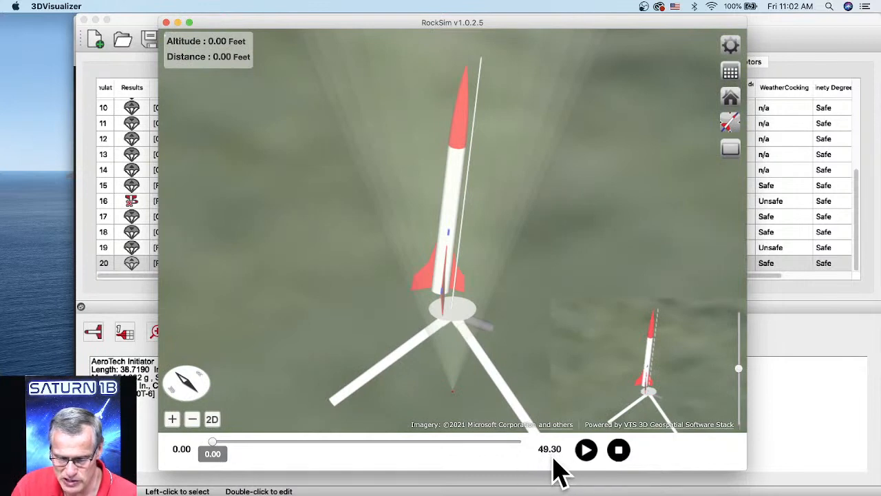
click(730, 124)
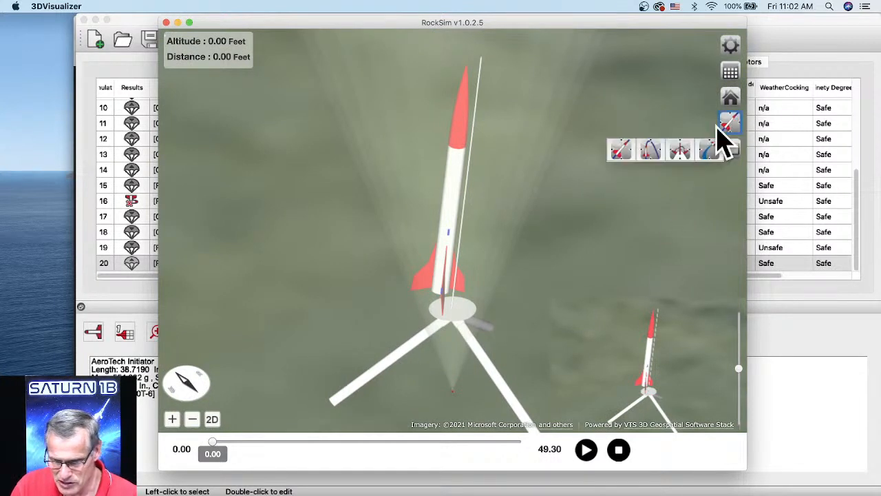
click(649, 151)
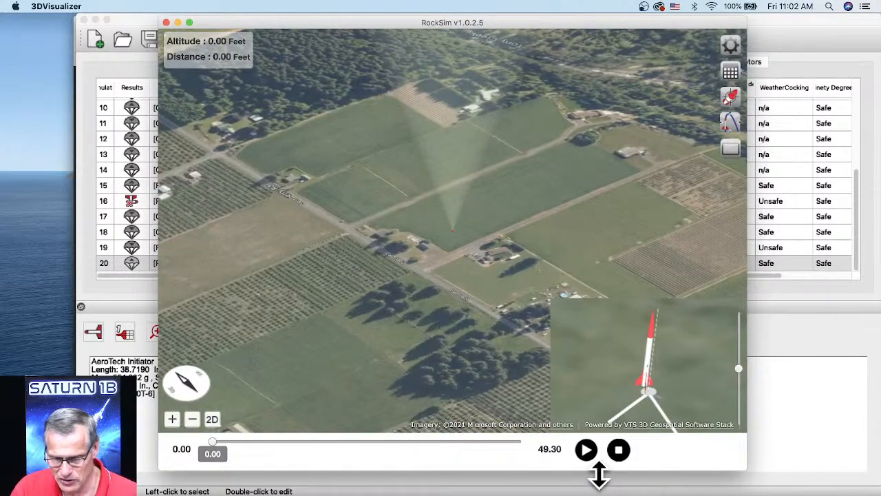
click(585, 453)
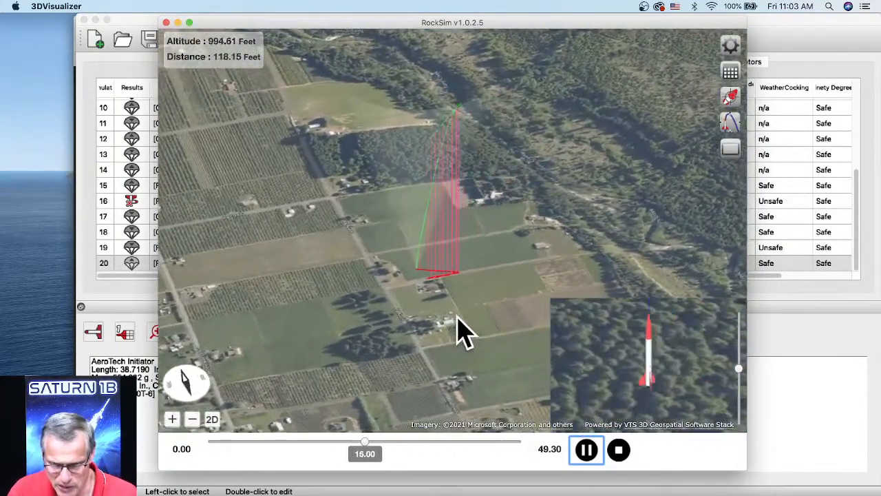
click(585, 448)
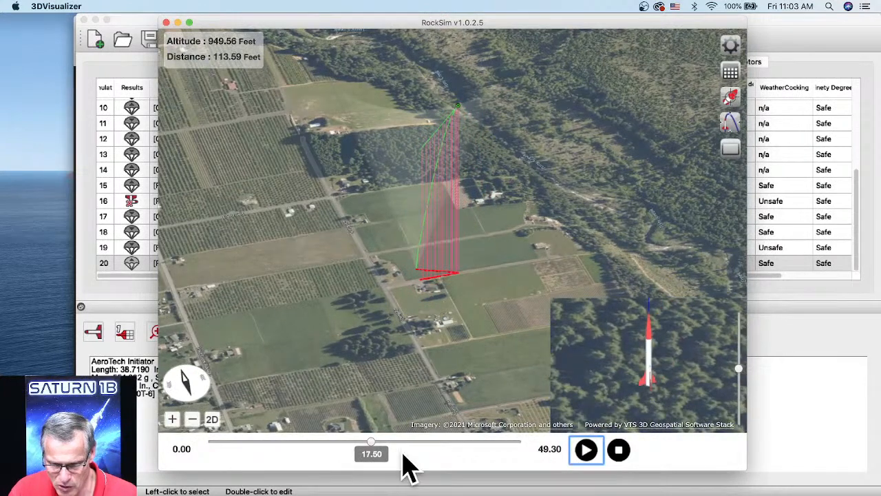
drag(377, 457, 535, 456)
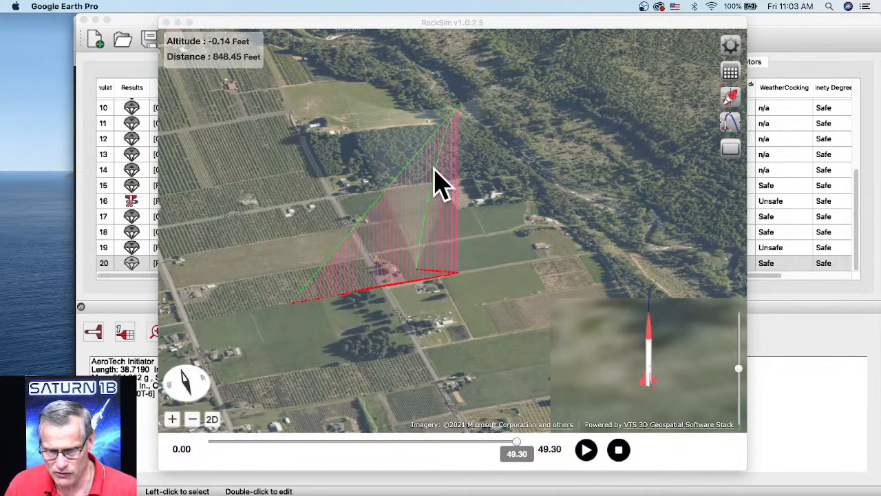
Close the 3D flight visualizer and bring the RockSim Pro window back in front of Google Earth Pro.
click(451, 121)
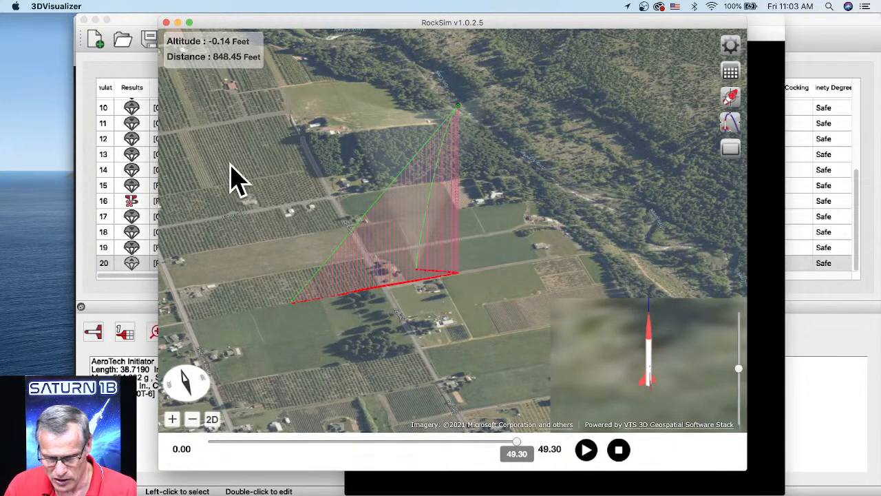
click(166, 22)
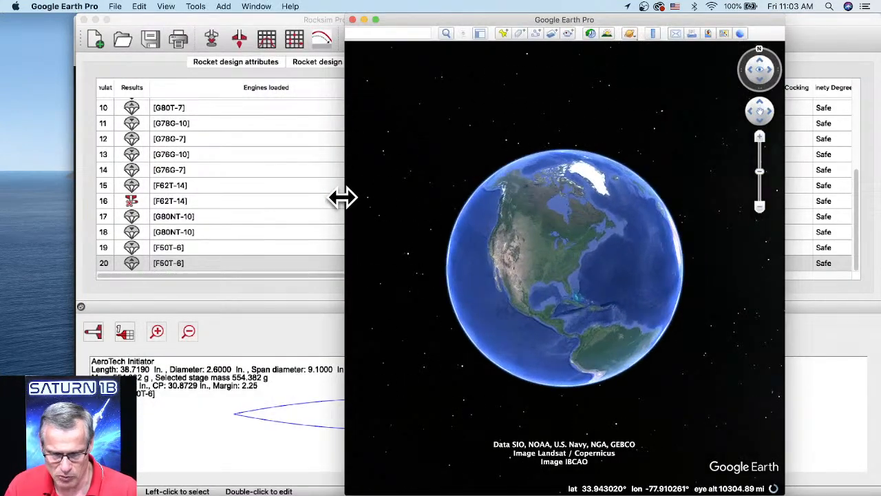
drag(343, 197, 339, 196)
click(296, 22)
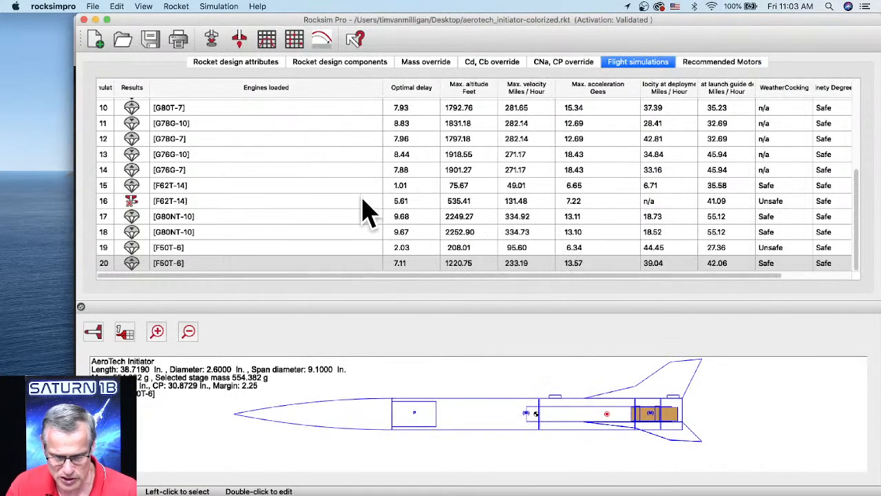
Produce the Google Earth landing point chart for simulation 20 (F50T-6) and enlarge the Google Earth Pro window.
click(212, 264)
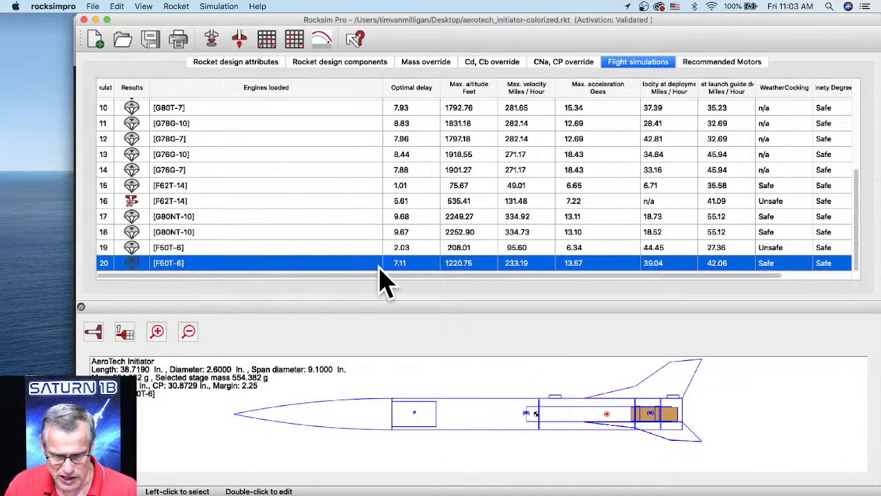
click(298, 46)
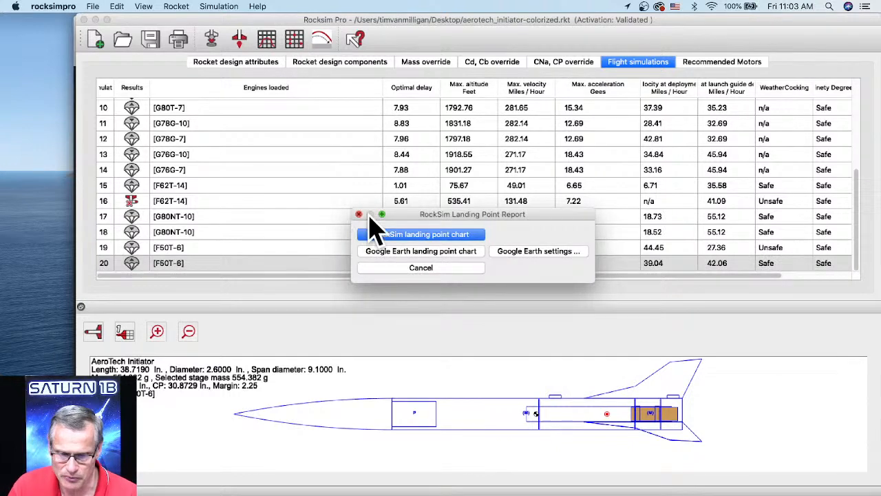
click(422, 255)
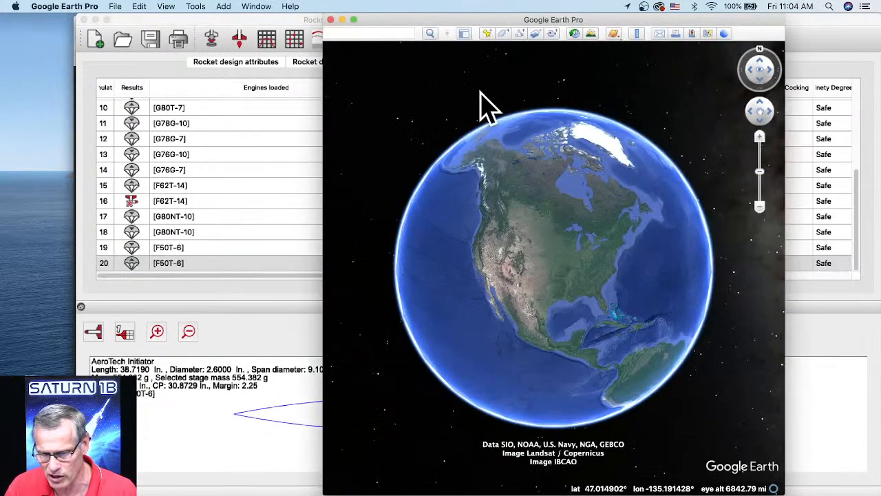
drag(411, 19, 289, 19)
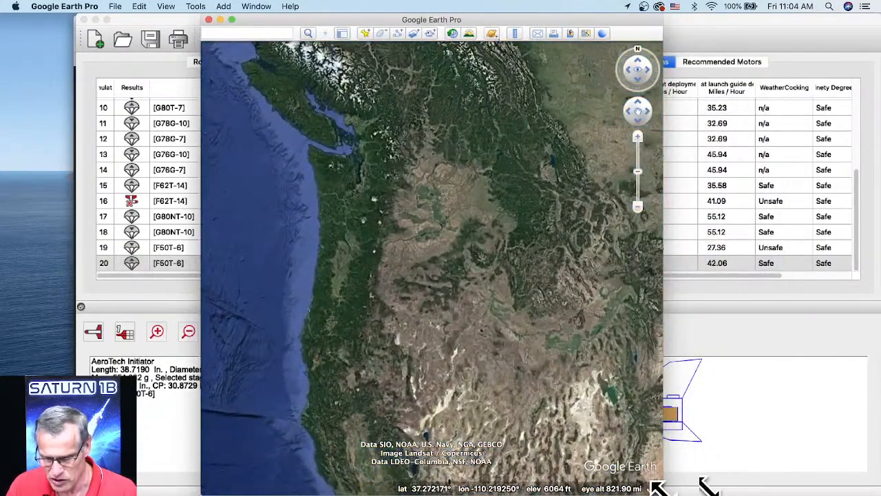
drag(682, 487, 863, 484)
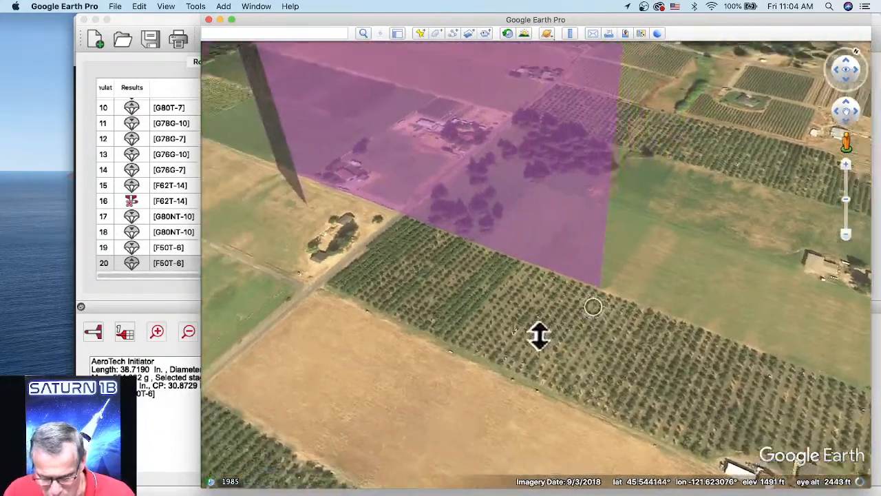
Show the sidebar and expand the aerotech_initiator-colorized file and its RockSimPro-Simulation folder under Temporary Places to list the landing points.
drag(538, 335, 493, 344)
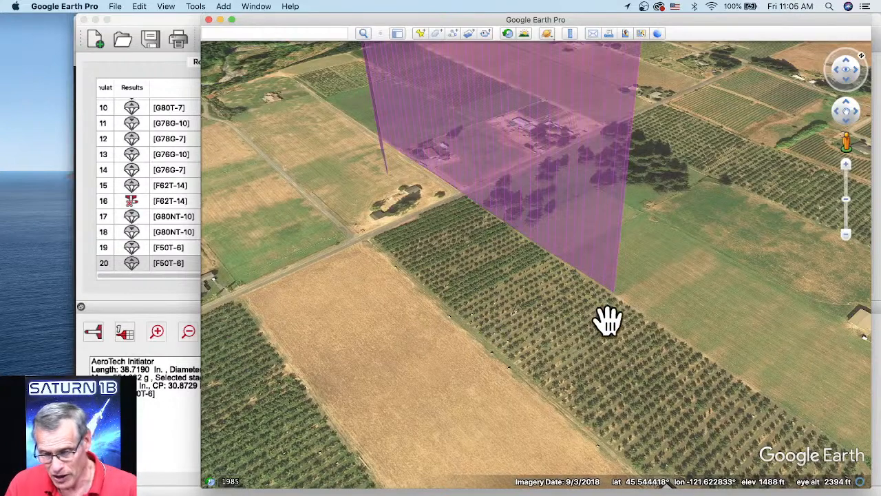
scroll(606, 316, up, 3)
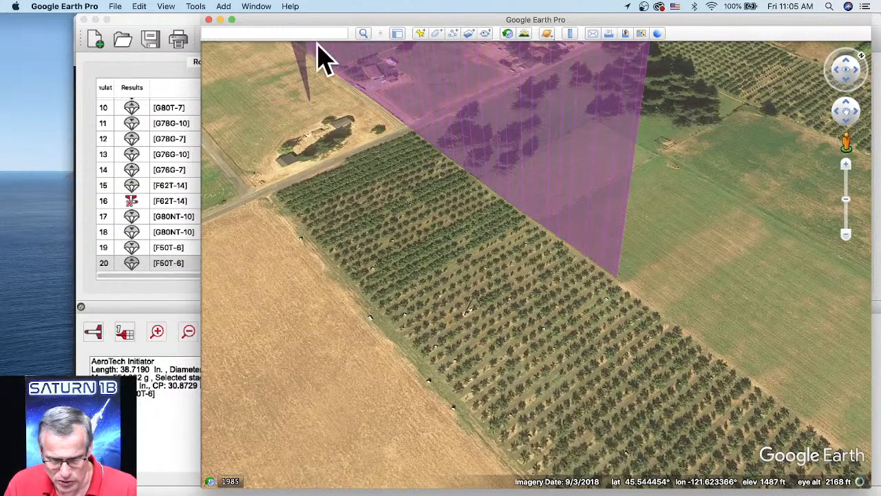
click(397, 35)
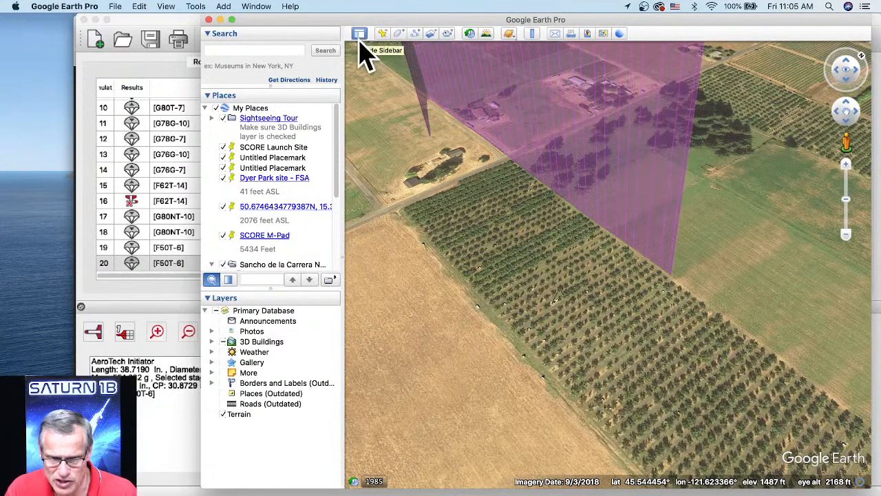
scroll(254, 205, down, 5)
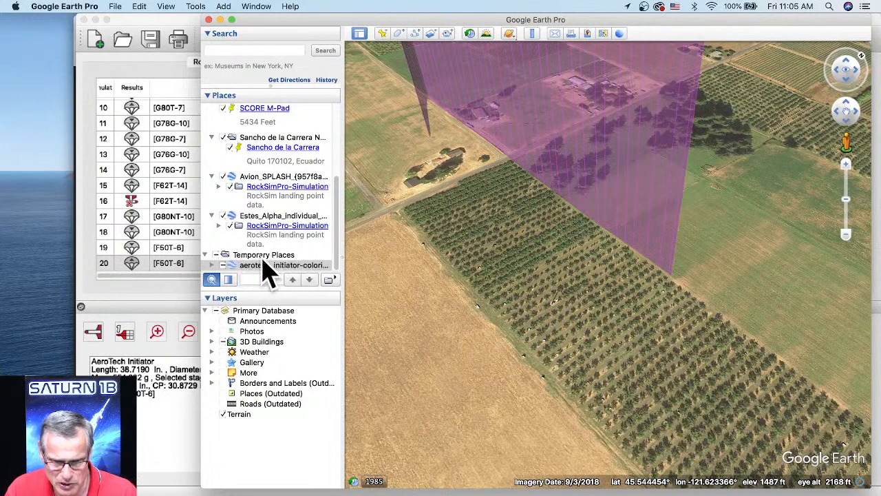
click(212, 267)
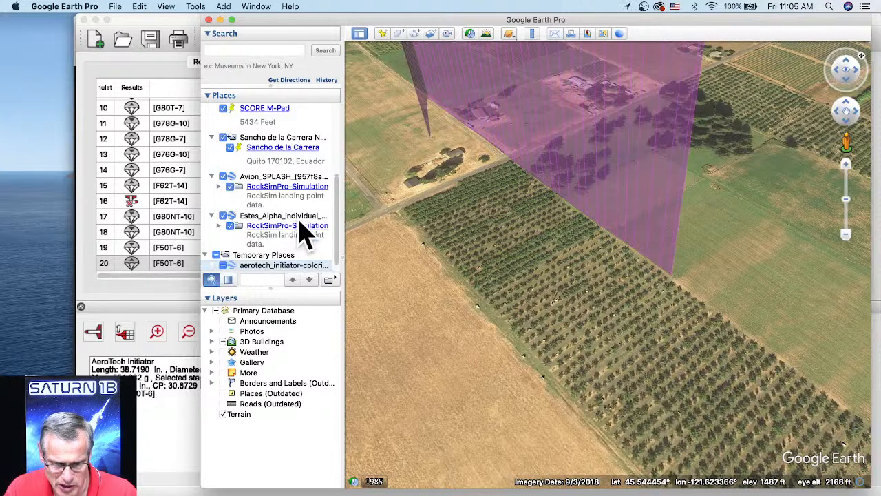
scroll(305, 237, down, 2)
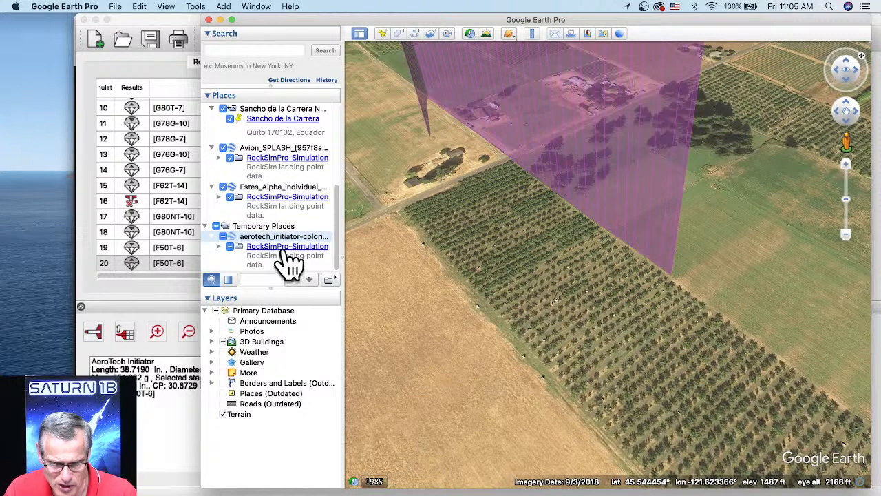
click(219, 246)
scroll(298, 222, down, 2)
scroll(303, 231, down, 6)
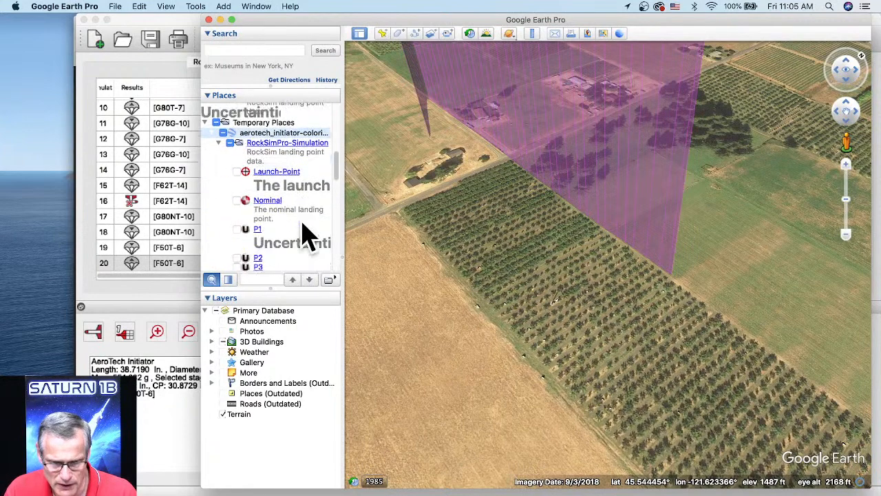
scroll(288, 183, down, 2)
scroll(286, 185, up, 2)
scroll(283, 198, up, 3)
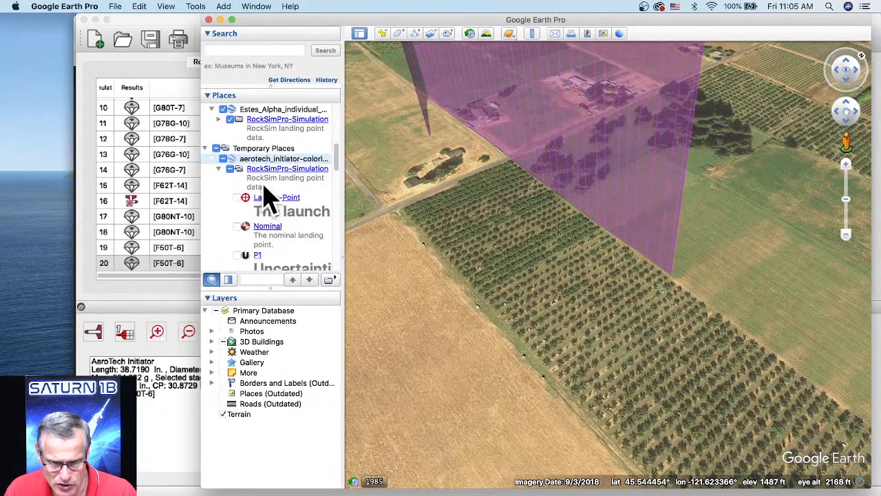
Turn on the display of everything in Temporary Places, including the launch point, nominal landing point and uncertainty points.
click(232, 174)
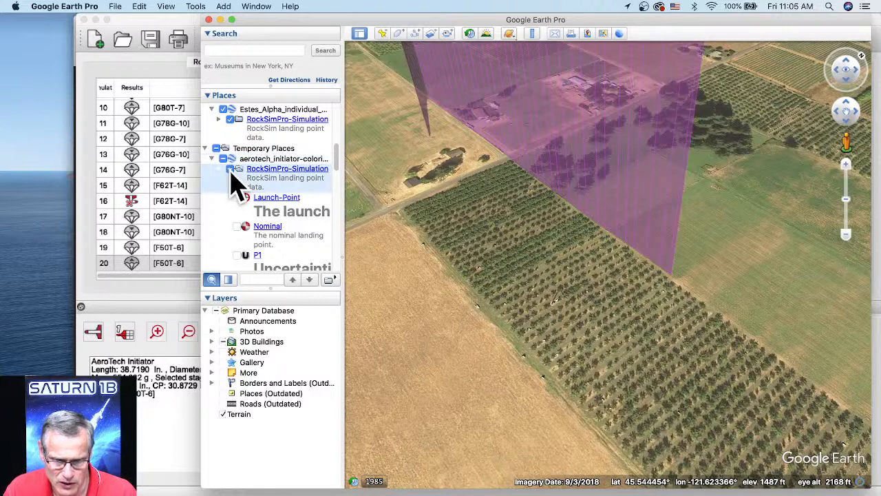
click(231, 170)
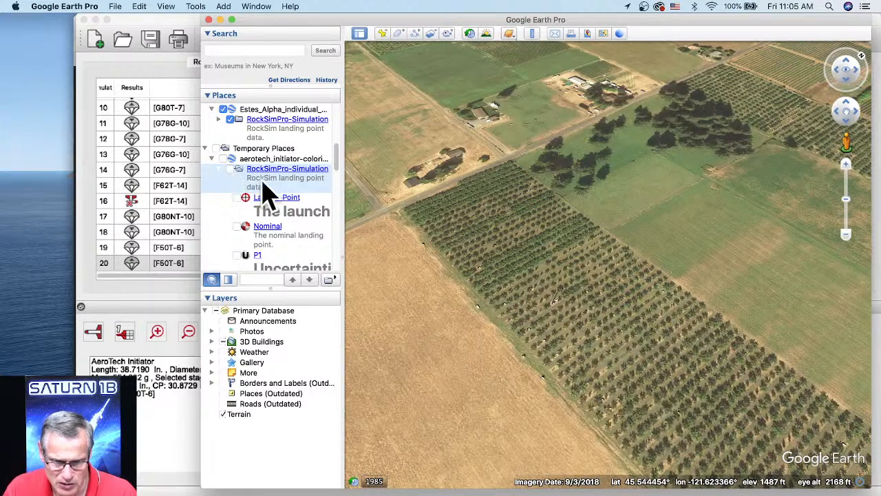
click(216, 149)
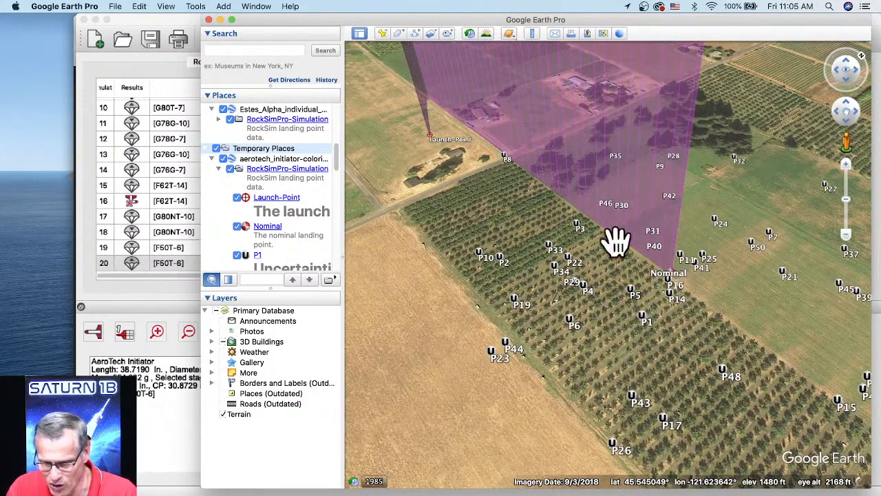
Widen the Google Earth window and examine the spread of landing points around the launch point and nominal landing point.
drag(644, 329, 668, 305)
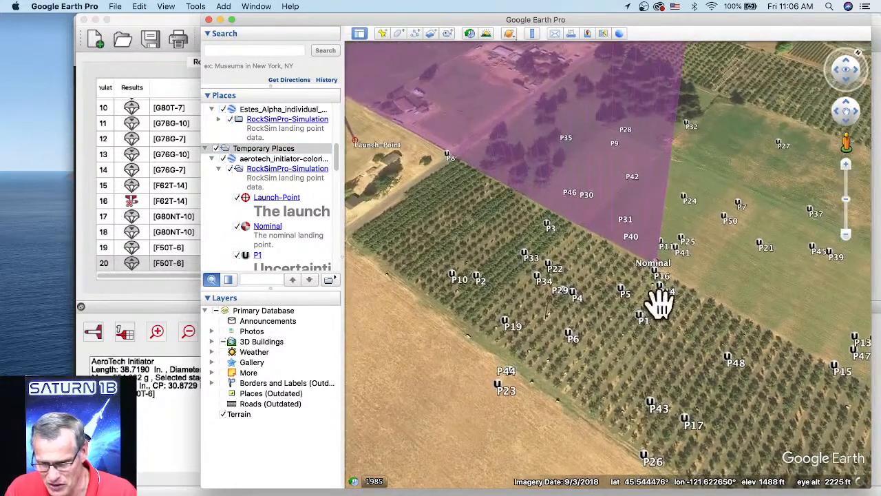
drag(108, 158, 82, 157)
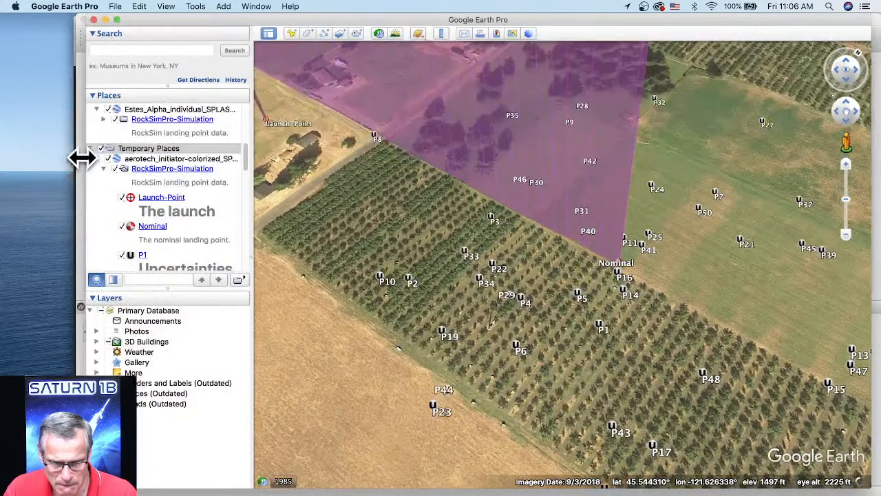
scroll(718, 255, down, 3)
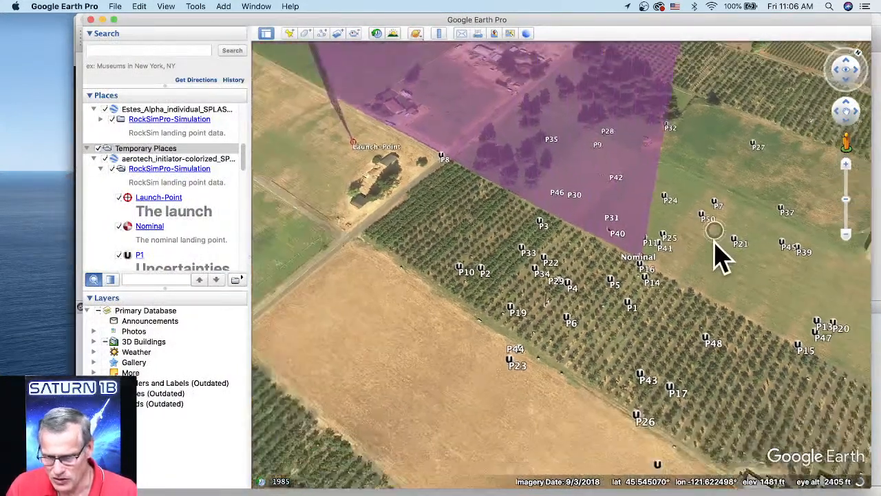
scroll(718, 256, down, 3)
scroll(692, 289, down, 2)
drag(678, 294, 609, 305)
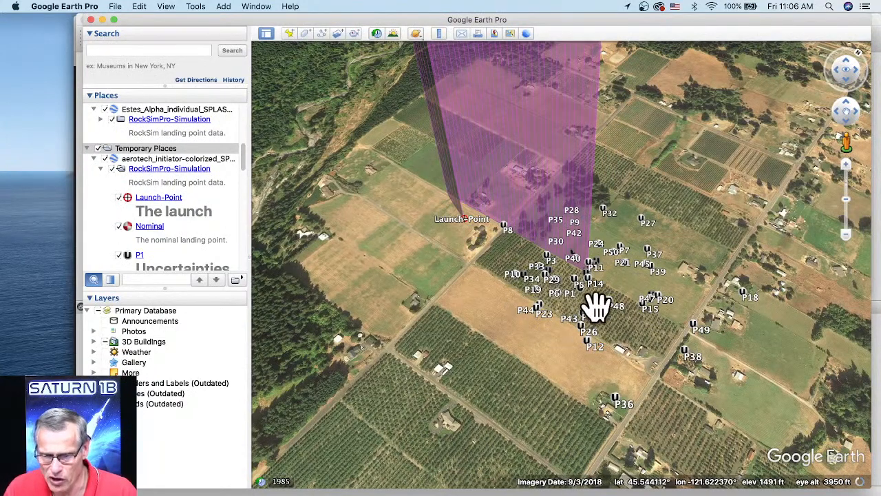
scroll(590, 293, up, 3)
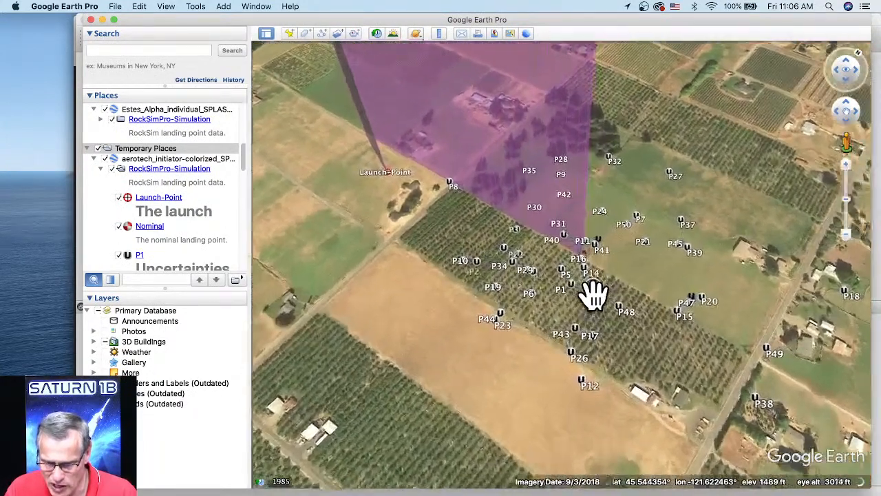
scroll(592, 255, up, 2)
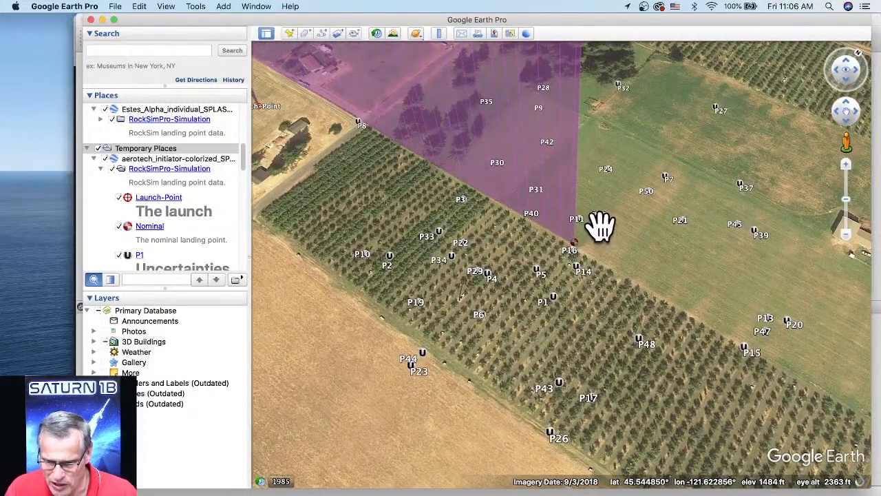
Read the uncertainty details of landing point P21, close them and view the whole landing point spread from higher up.
click(682, 220)
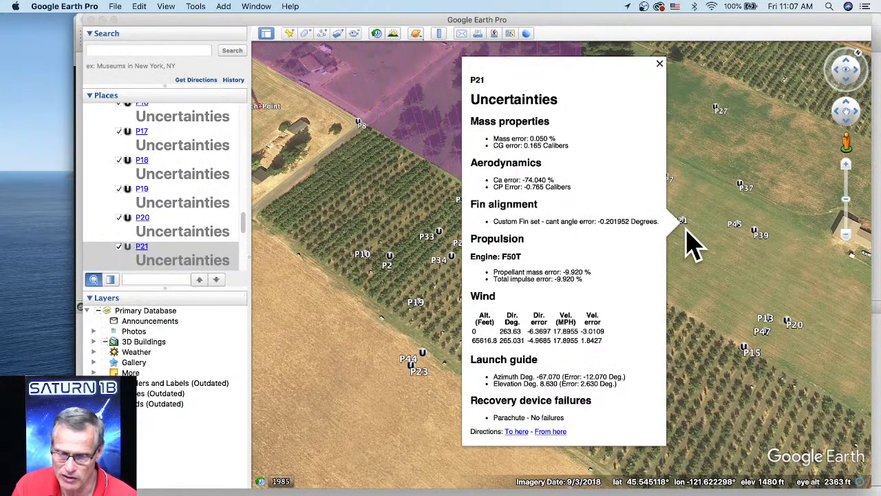
click(660, 64)
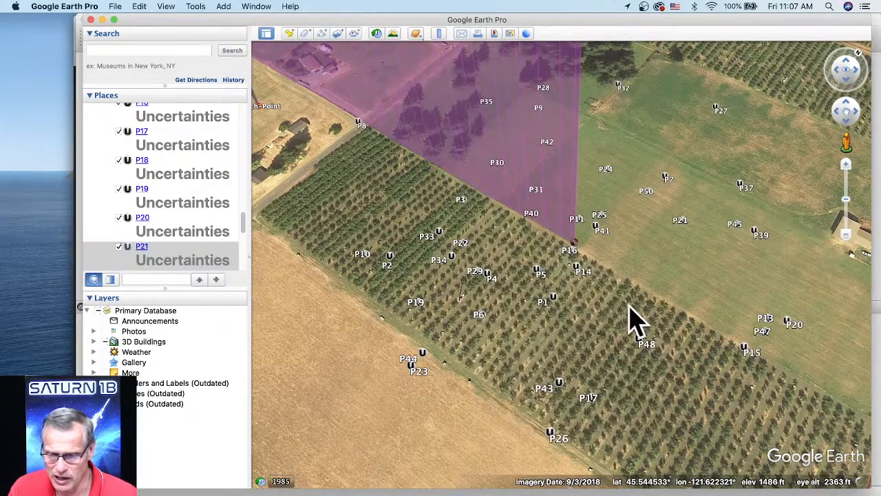
scroll(628, 303, down, 3)
scroll(640, 324, down, 3)
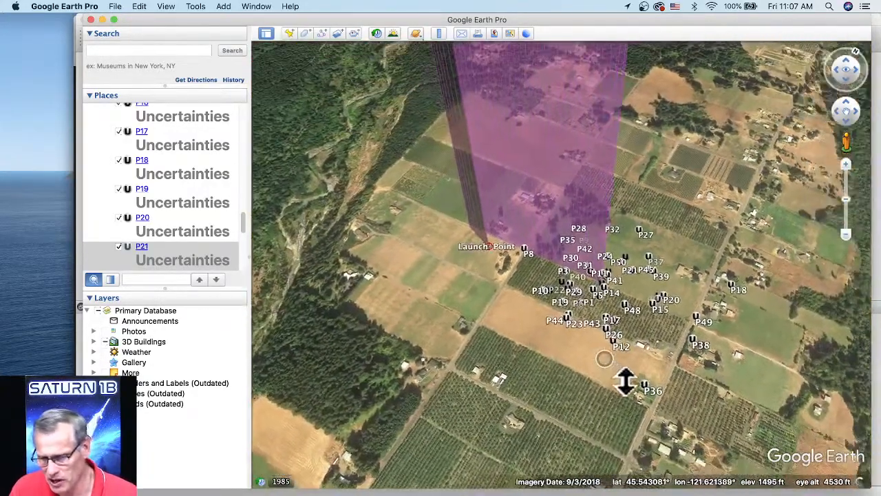
scroll(640, 368, down, 3)
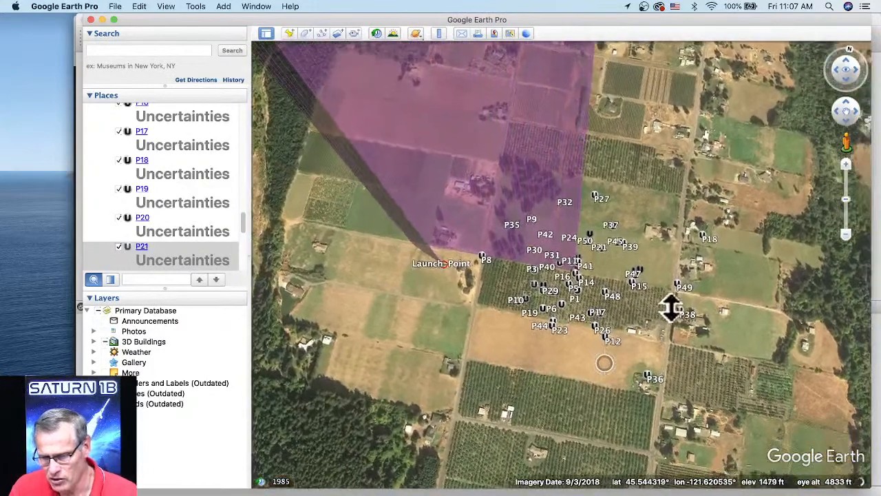
Examine the purple flight path rising from the launch point and the surrounding landing points from a higher, tilted view.
scroll(620, 330, up, 3)
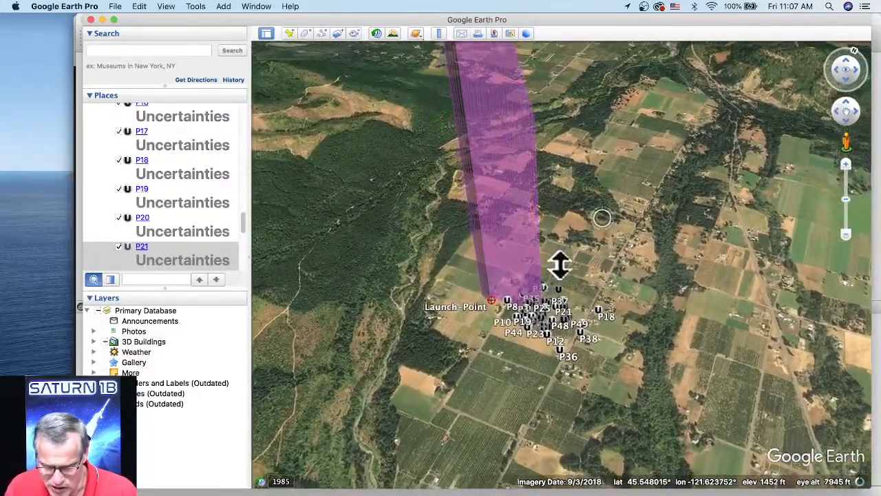
drag(559, 265, 584, 316)
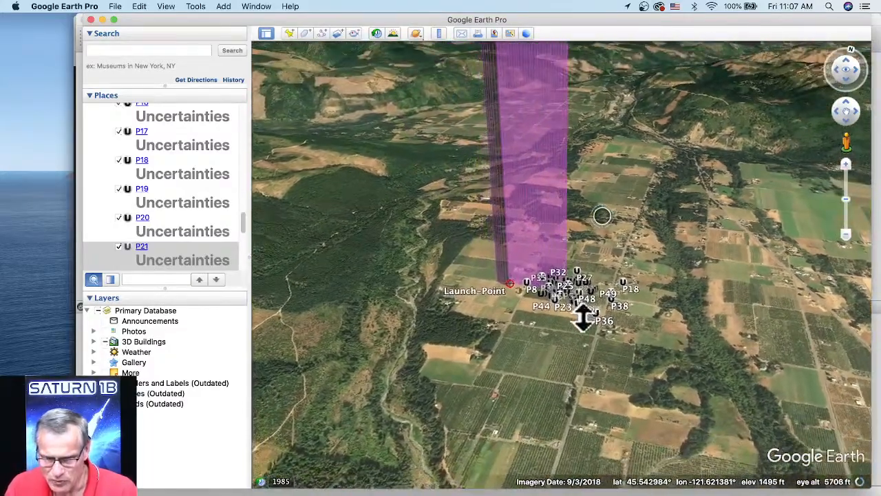
drag(616, 229, 594, 271)
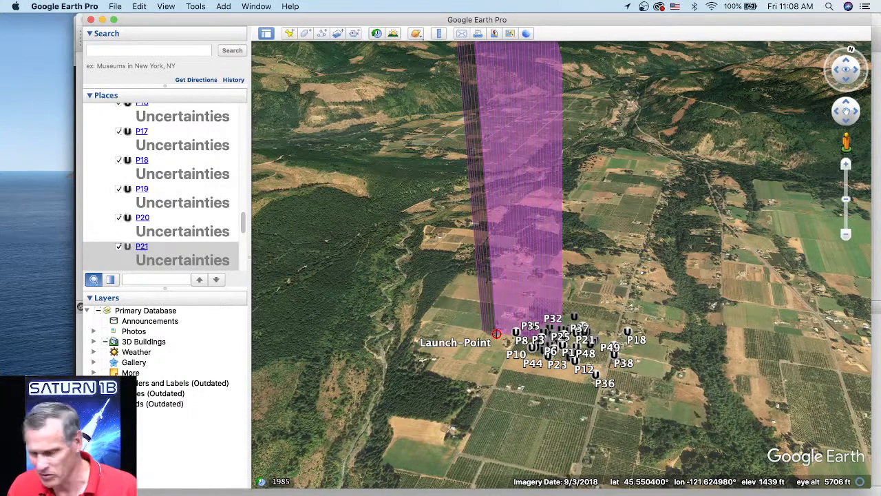
Close Google Earth without saving the temporary places, and switch to the RockSim window with the egg-storminator-2-STAGE design.
click(90, 19)
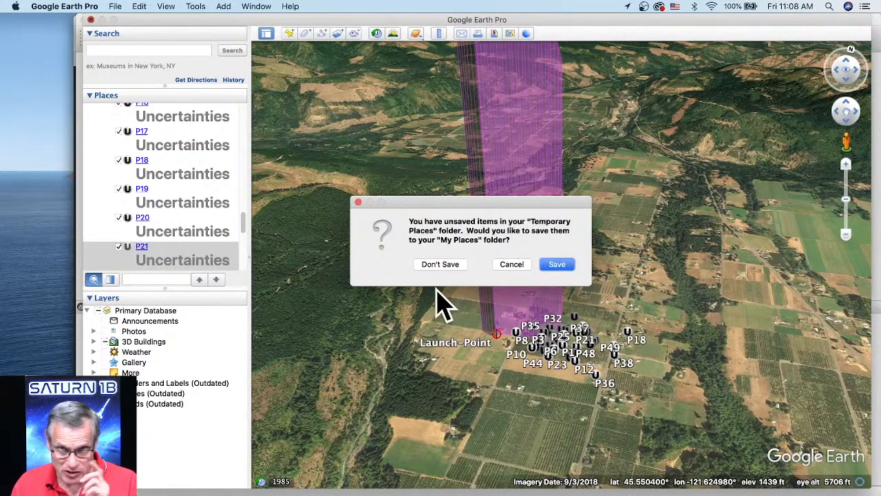
click(439, 264)
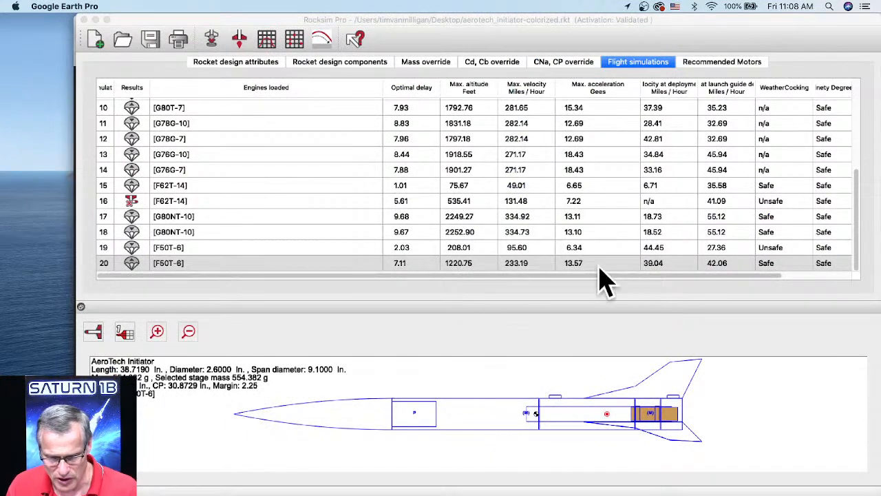
drag(308, 24, 307, 73)
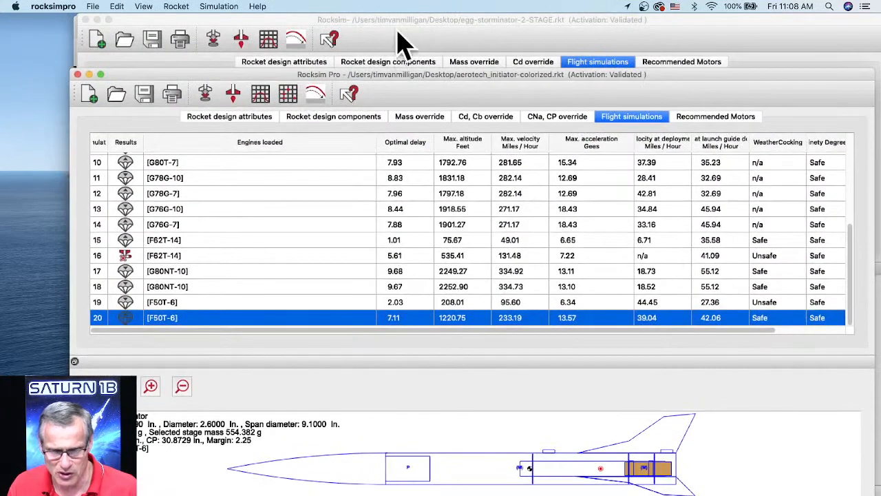
click(411, 31)
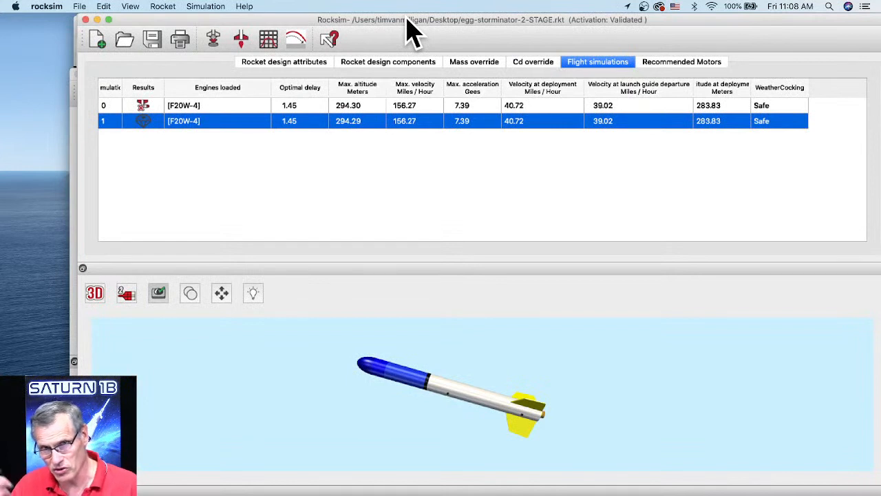